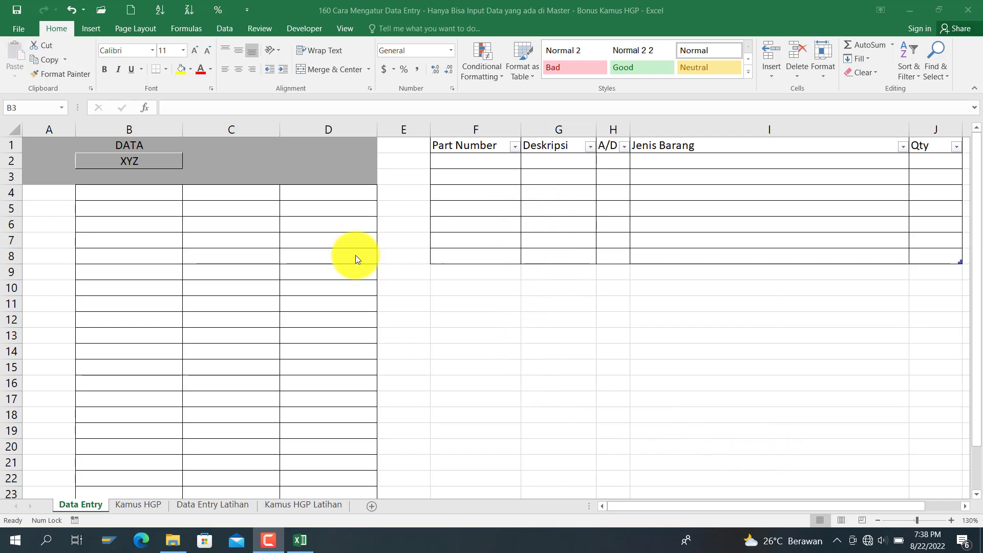
Try to enter MEJA as a part number in cell F2 of the Data Entry sheet
{"action": "left_click", "coordinate": [139, 505]}
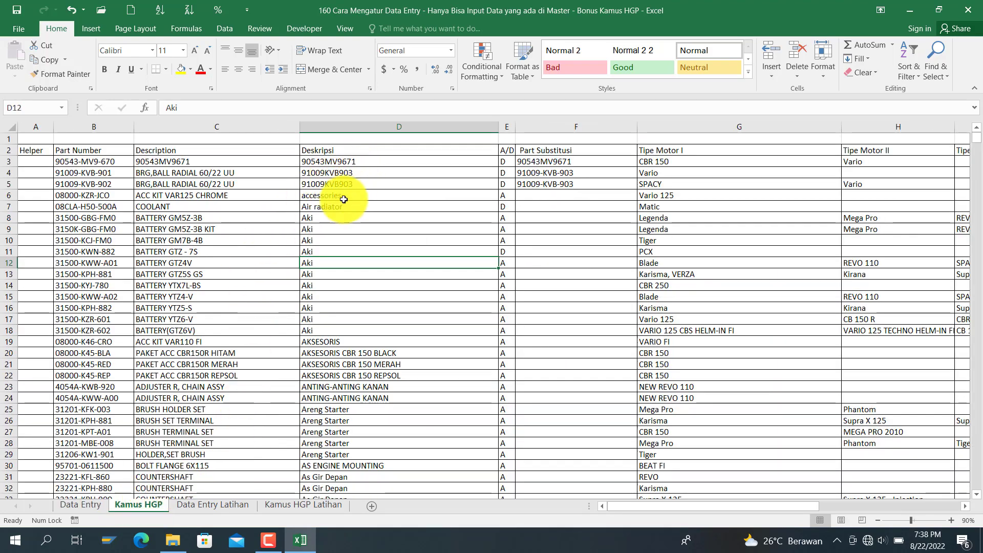
{"action": "left_click", "coordinate": [80, 507]}
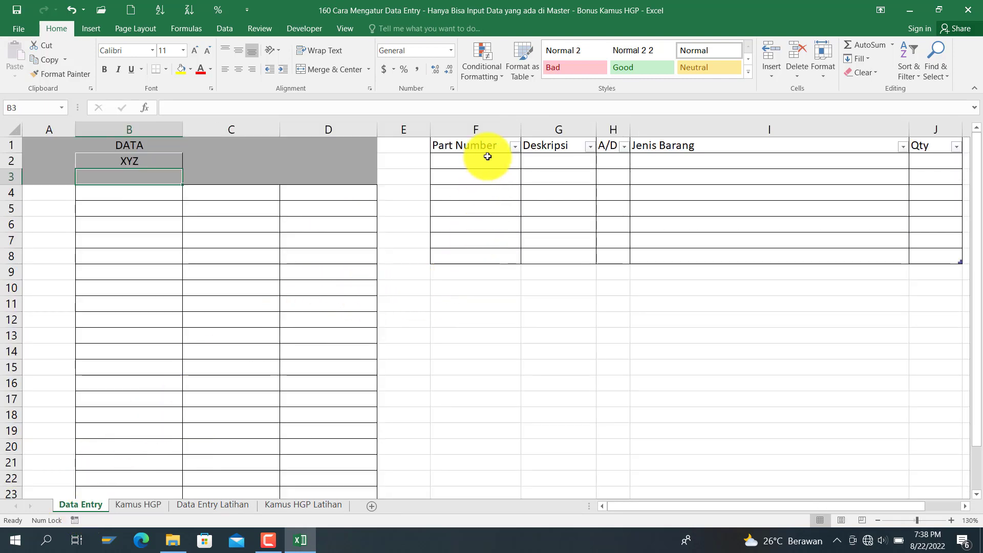
{"action": "left_click", "coordinate": [484, 161]}
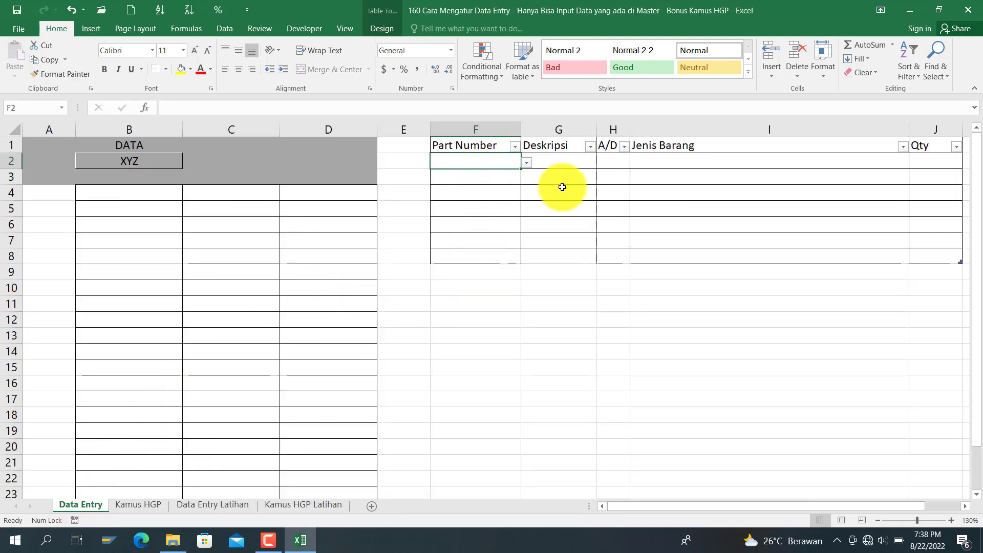
{"action": "type", "text": "MEJA"}
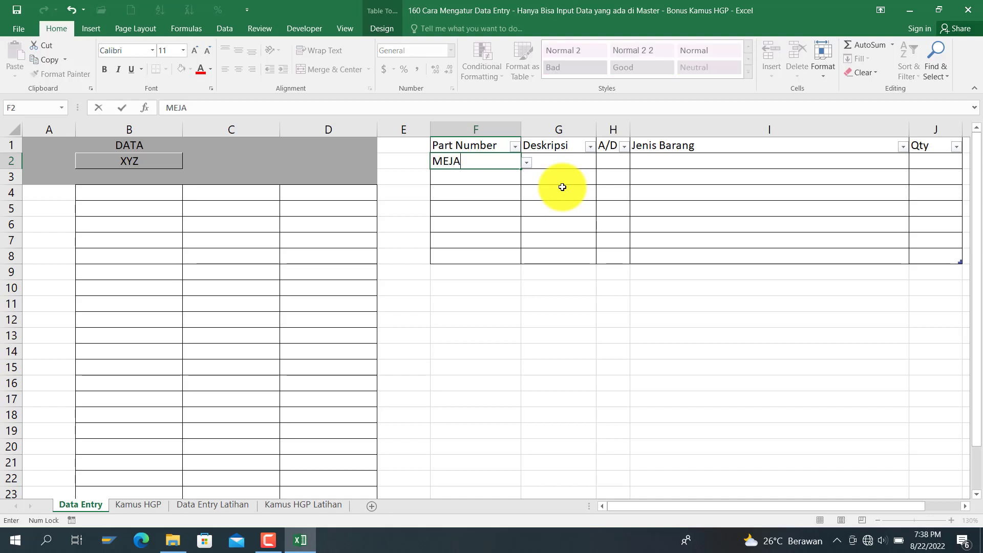
{"action": "key", "text": "Return"}
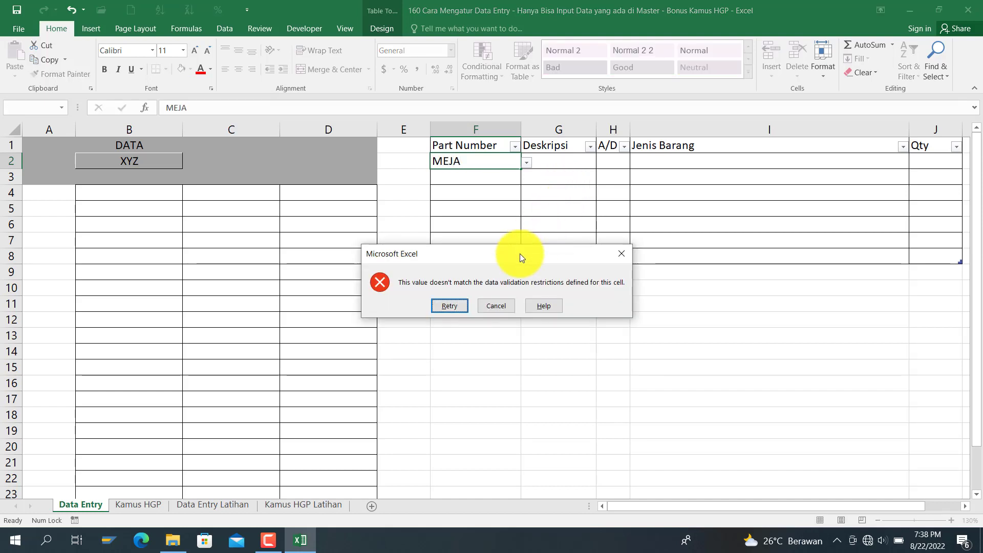
{"action": "left_click", "coordinate": [495, 306]}
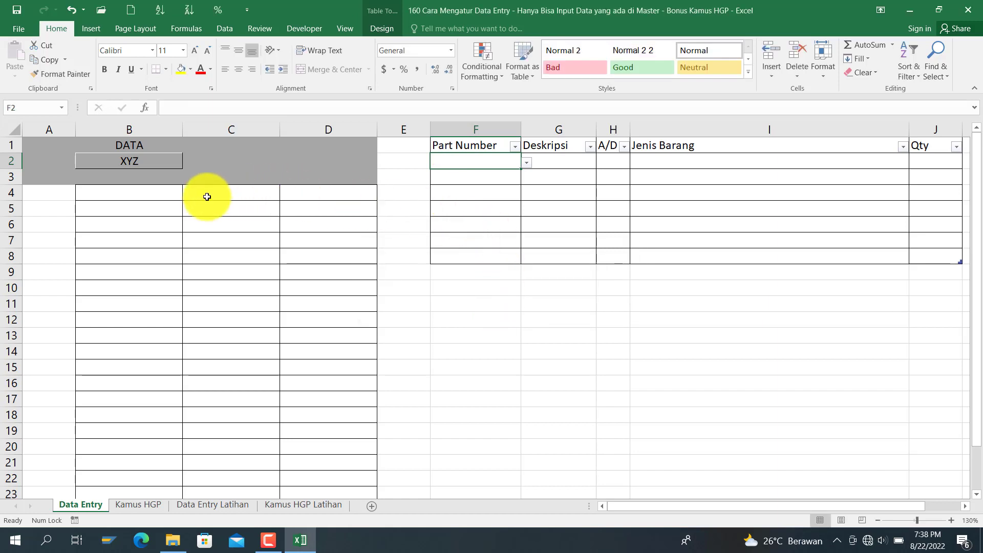
Search the parts master by description for BOHLAM DEPAN using cell B2 of the Data Entry sheet
{"action": "left_click", "coordinate": [165, 195]}
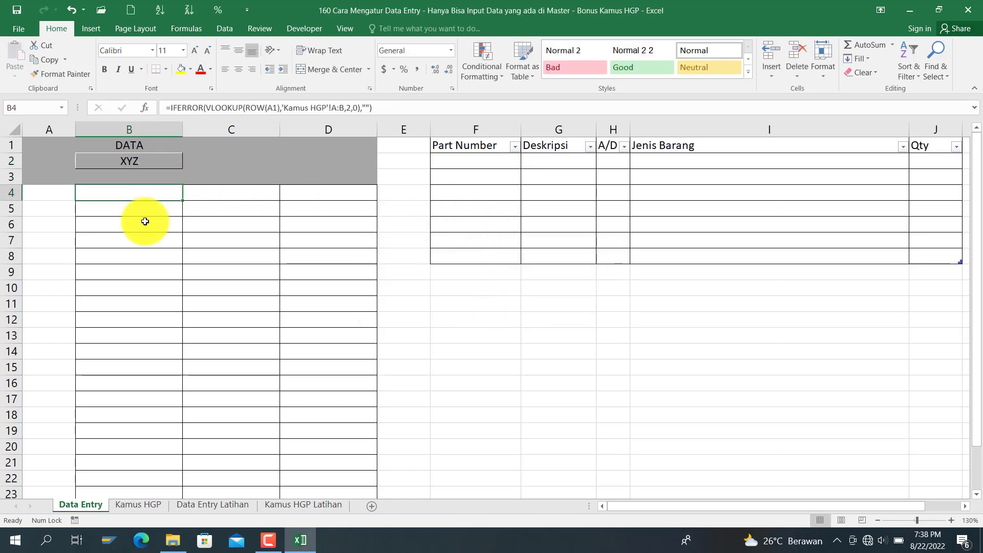
{"action": "left_click", "coordinate": [143, 160]}
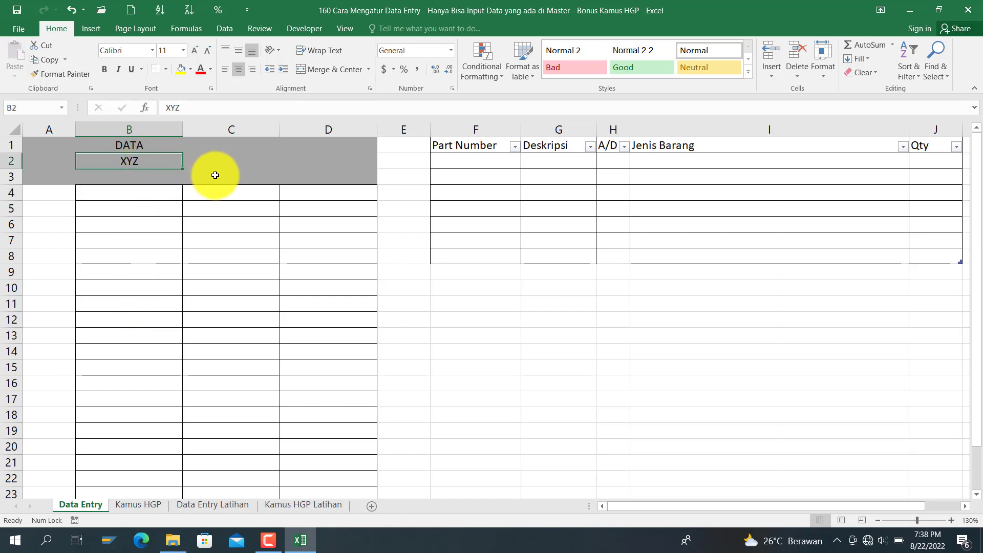
{"action": "type", "text": "BOHLA"}
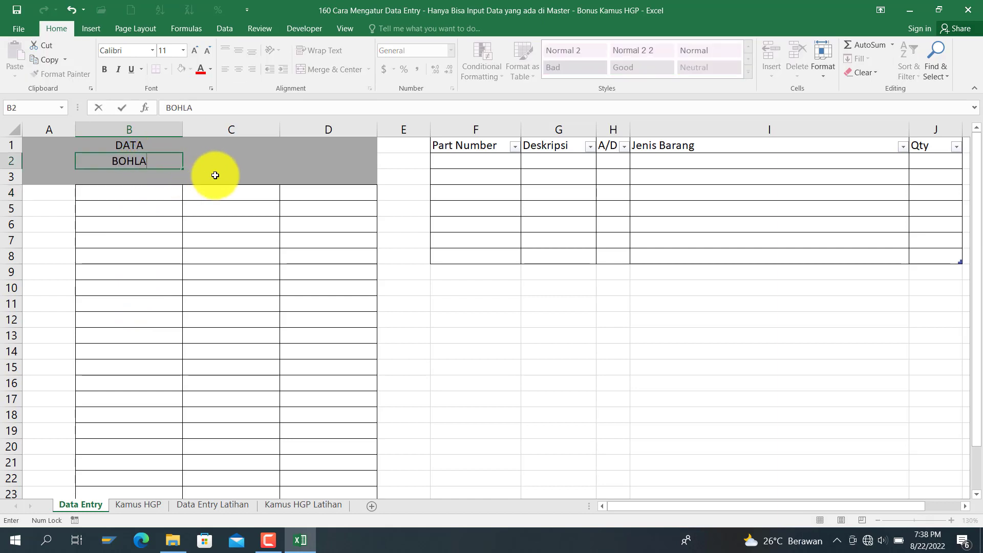
{"action": "type", "text": "M DEPAN"}
{"action": "key", "text": "Return"}
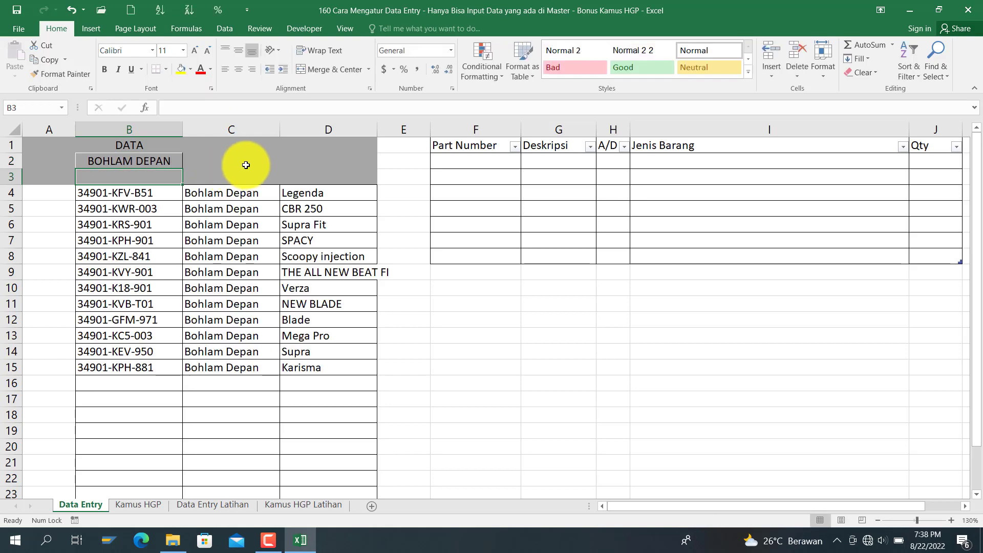
View the Kamus HGP master sheet, then search by part number prefix 34901 in cell B2 of Data Entry
{"action": "left_click", "coordinate": [127, 504]}
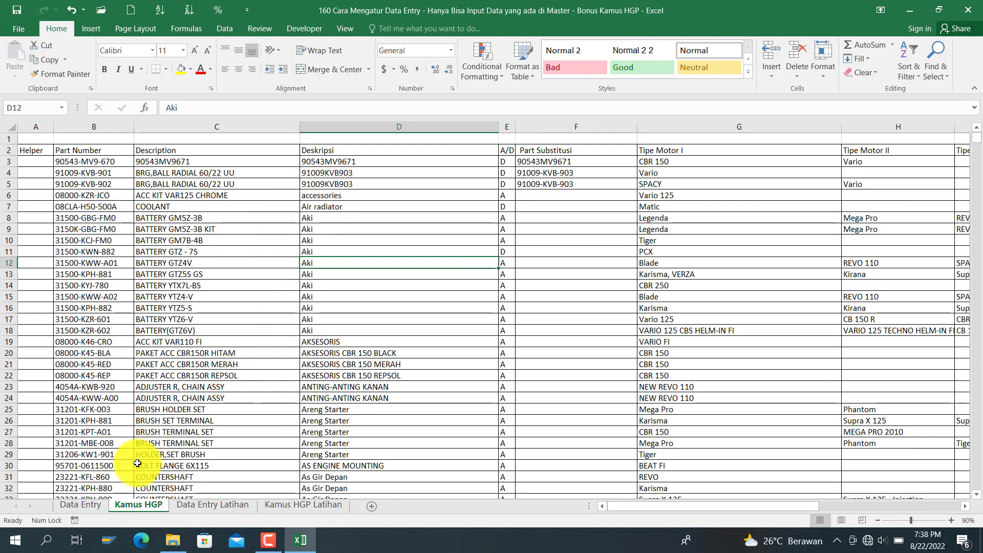
{"action": "left_click", "coordinate": [85, 503]}
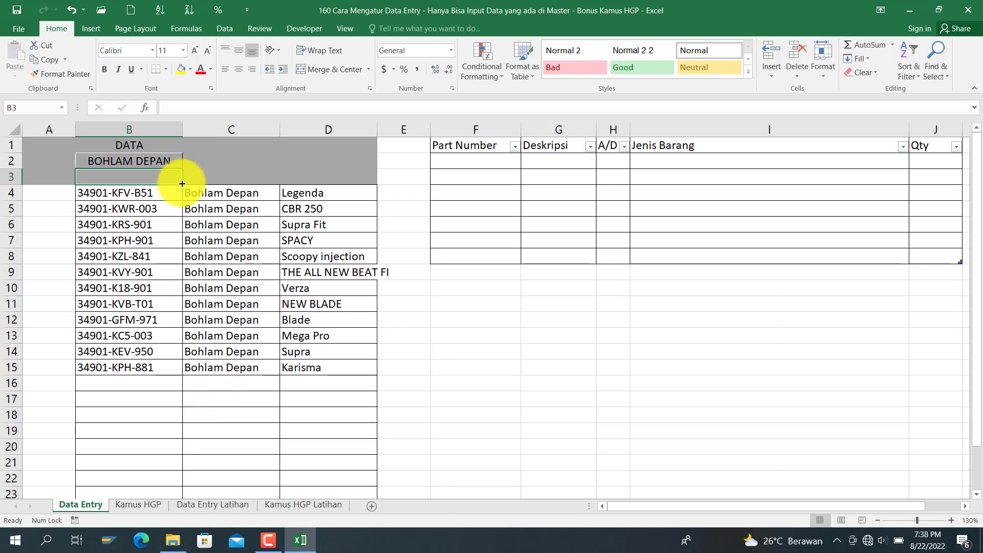
{"action": "left_click", "coordinate": [163, 161]}
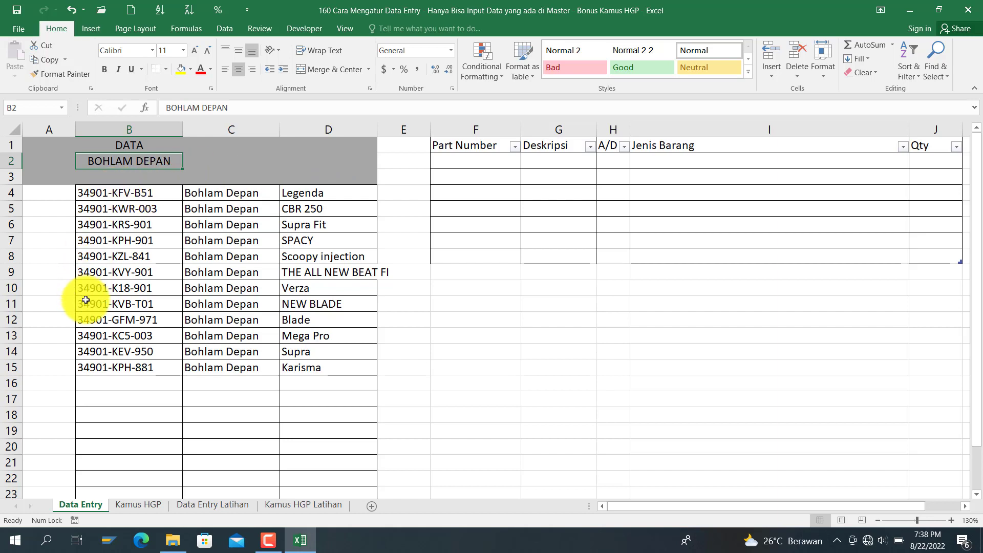
{"action": "type", "text": "34"}
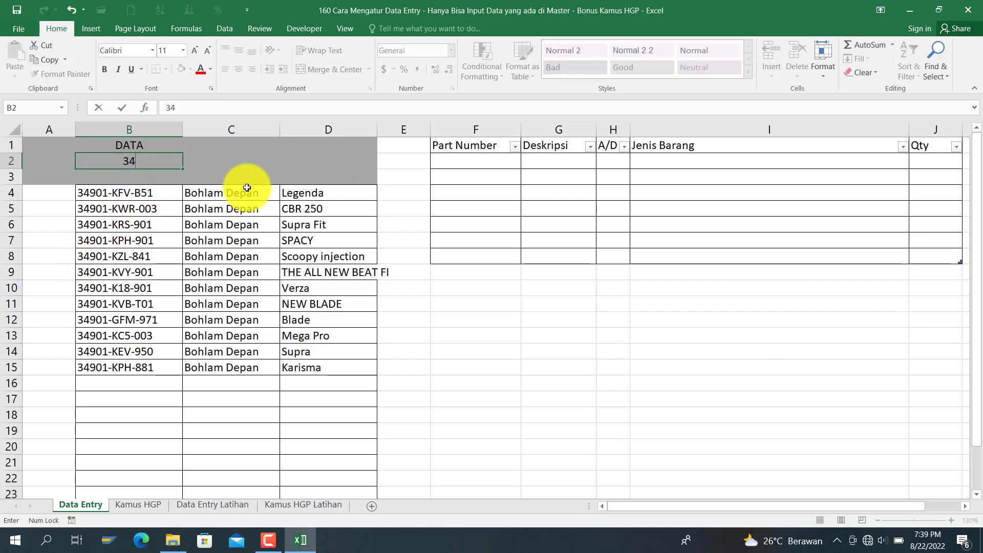
{"action": "type", "text": "901"}
{"action": "key", "text": "Return"}
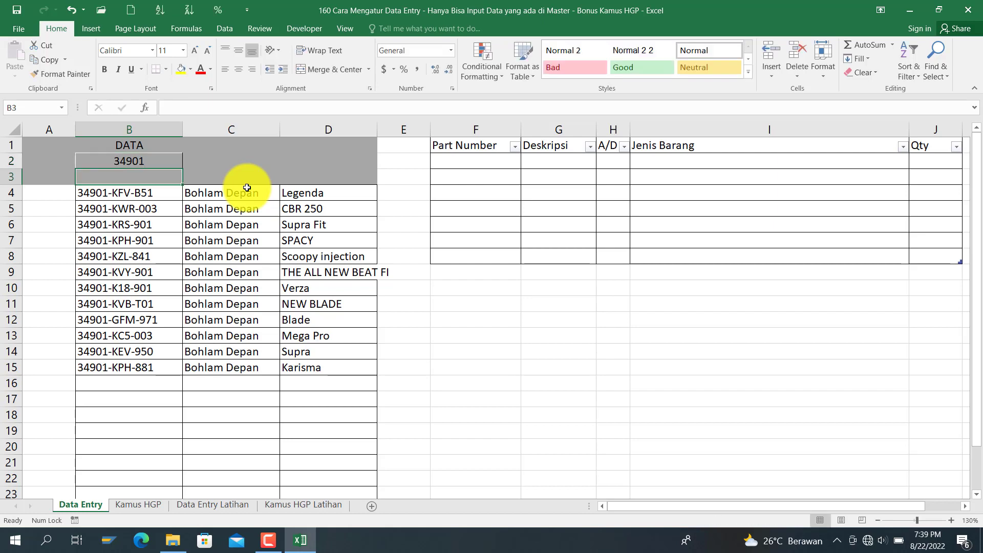
Search for parts whose number starts with 42711 using cell B2
{"action": "left_click", "coordinate": [153, 160]}
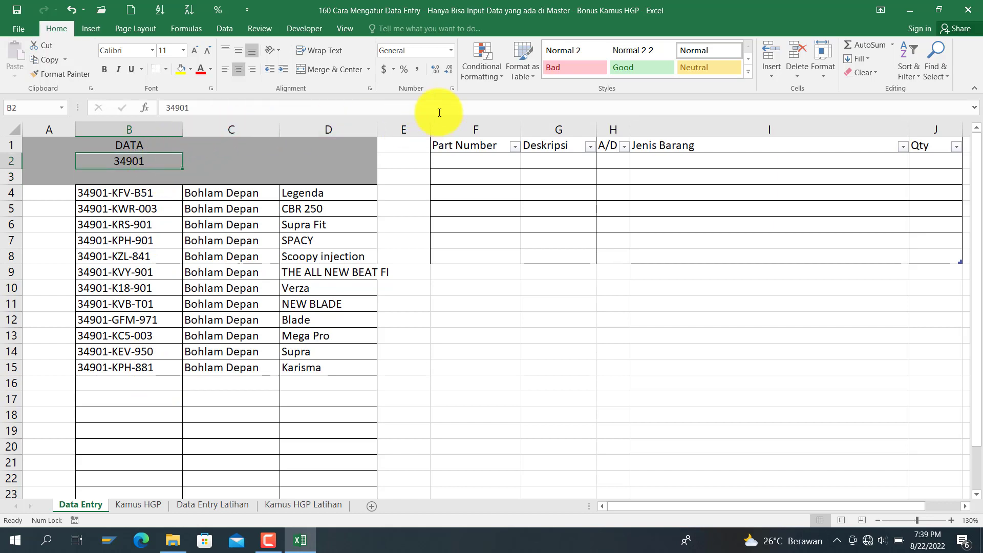
{"action": "type", "text": "42711"}
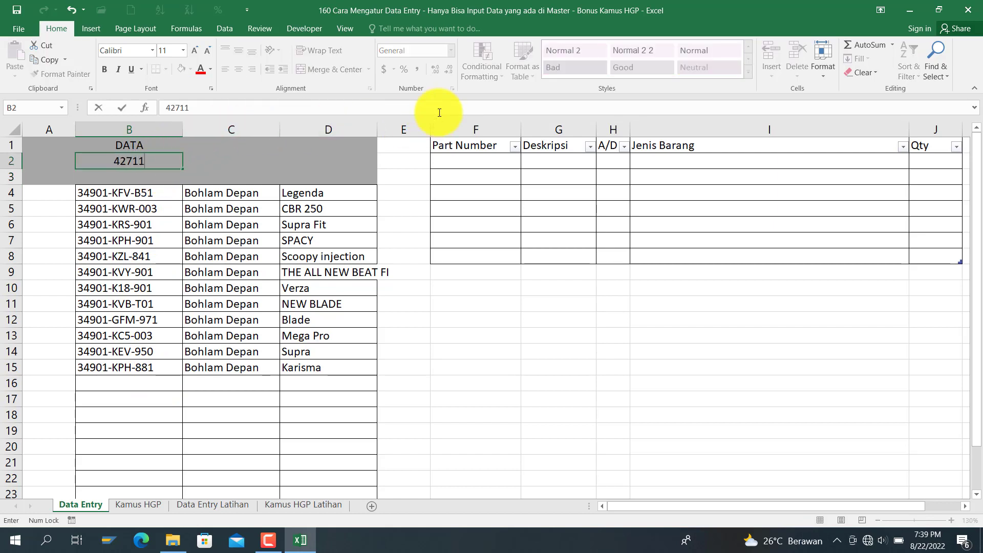
{"action": "key", "text": "Return"}
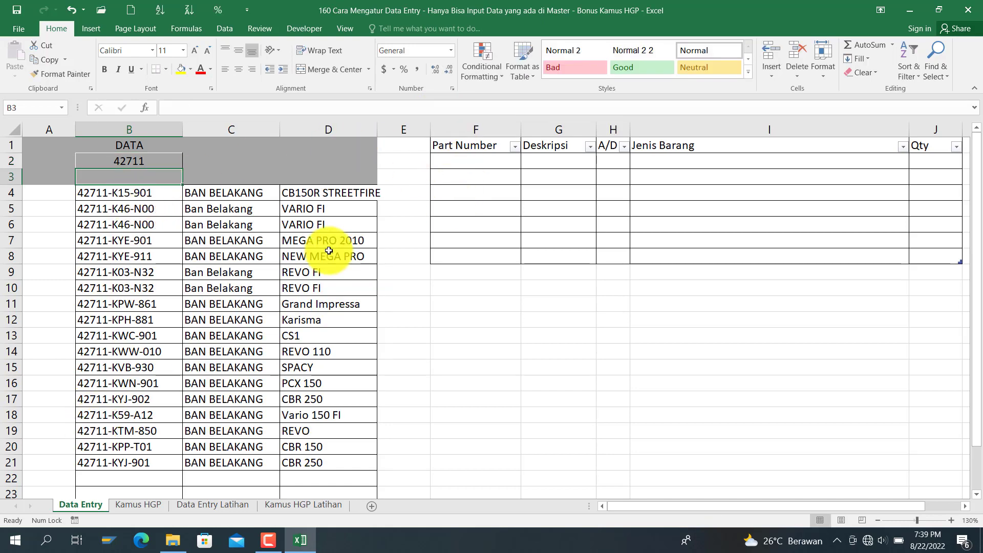
Examine how far the parts list on the Kamus HGP sheet extends, down to its last row, and return to Data Entry
{"action": "left_click", "coordinate": [492, 163]}
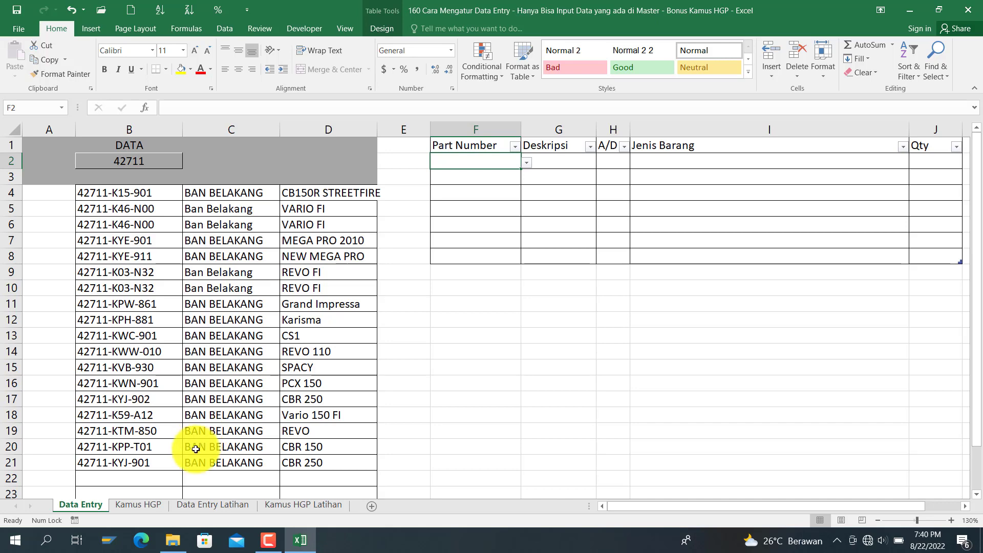
{"action": "left_click", "coordinate": [127, 505]}
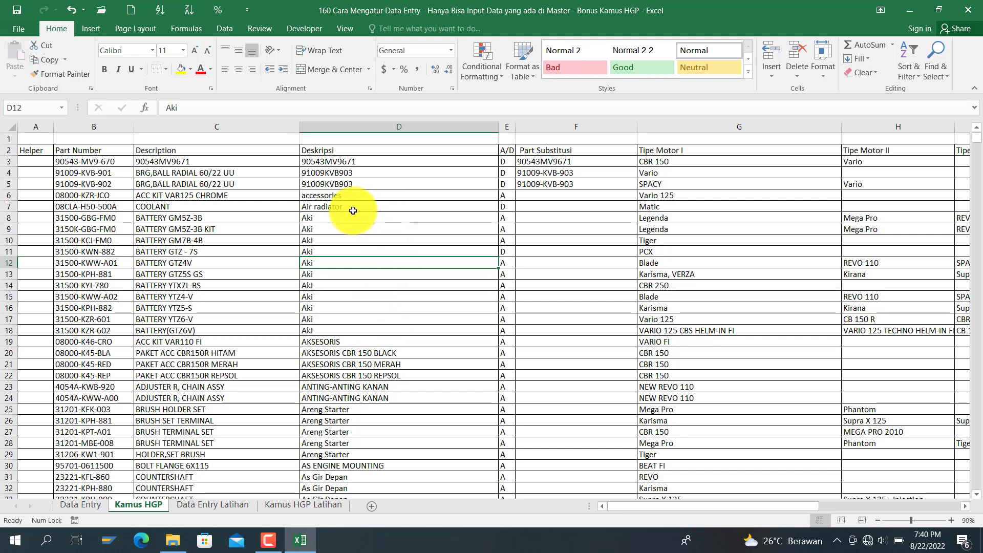
{"action": "left_click", "coordinate": [202, 305]}
{"action": "key", "text": "ctrl+shift+Down"}
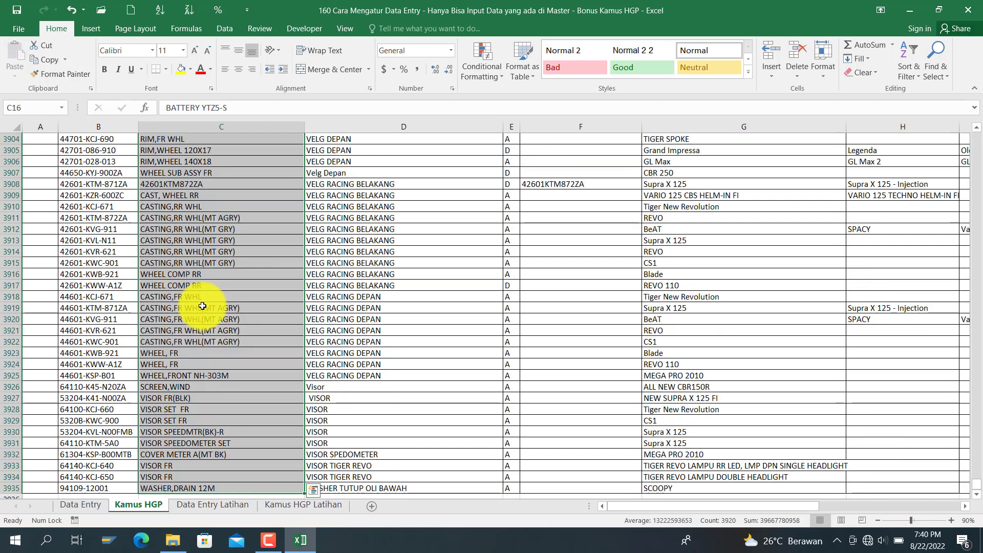
{"action": "scroll", "coordinate": [202, 306], "scroll_direction": "down", "scroll_amount": 2}
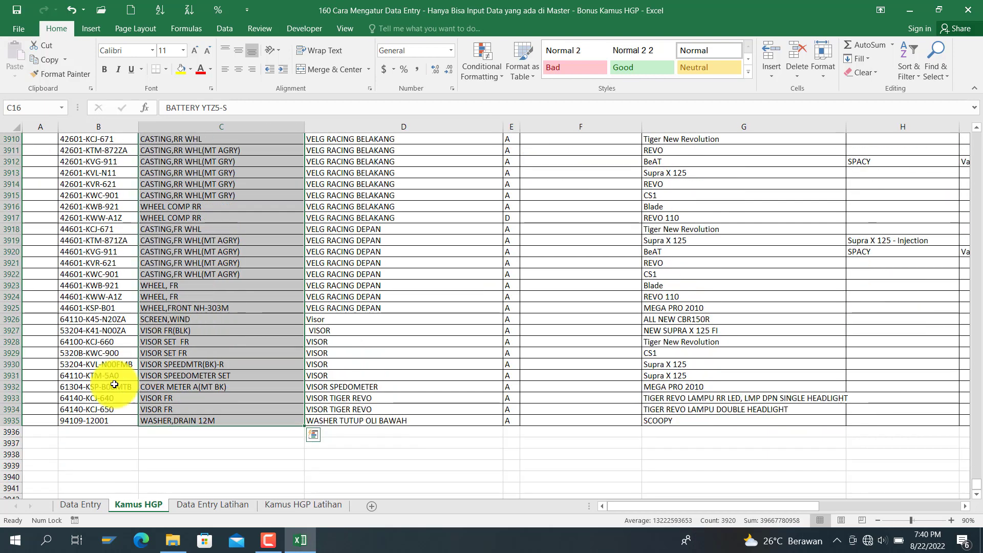
{"action": "left_click", "coordinate": [70, 431]}
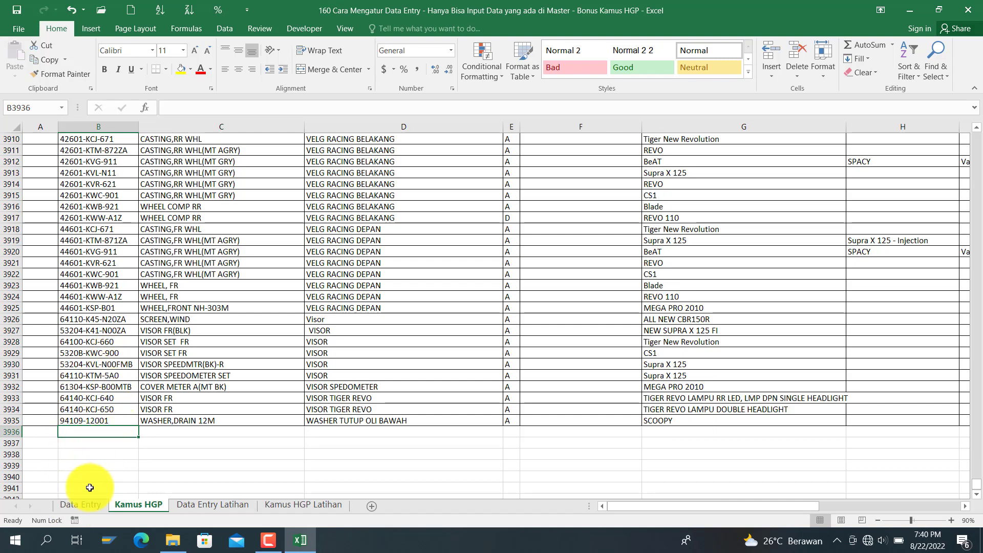
{"action": "left_click", "coordinate": [78, 503]}
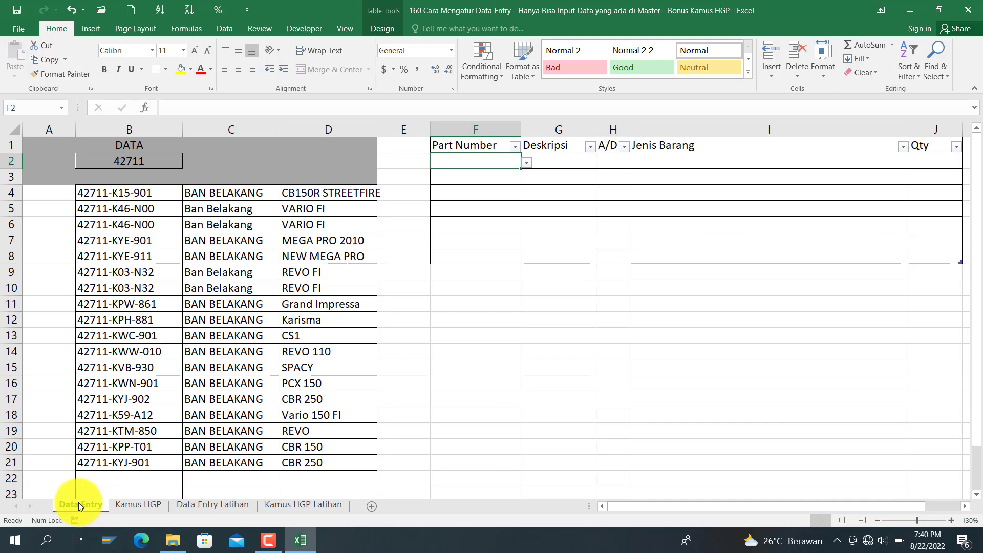
Examine the Data Entry Latihan and Kamus HGP Latihan practice sheets and compare them with the finished Data Entry sheet
{"action": "left_click", "coordinate": [195, 506]}
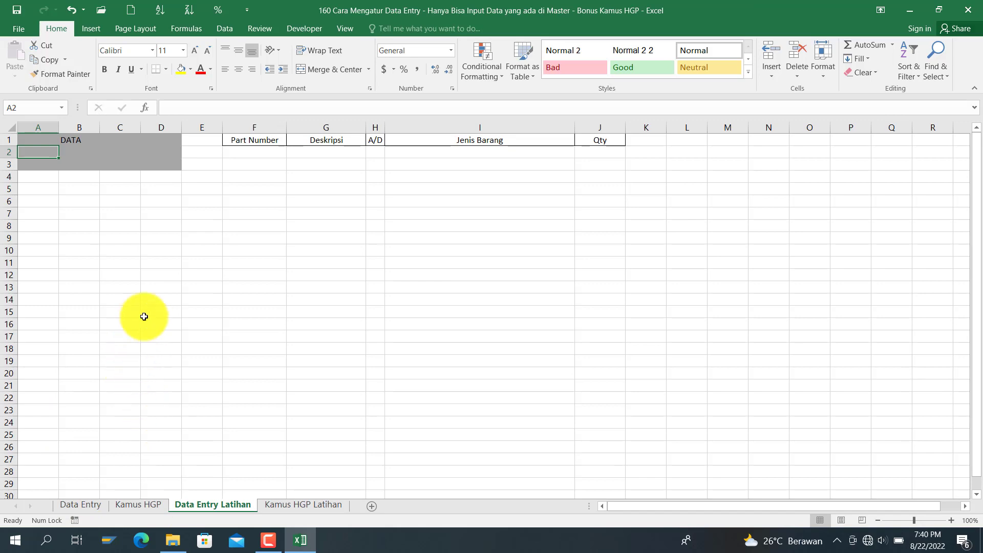
{"action": "left_click", "coordinate": [71, 149]}
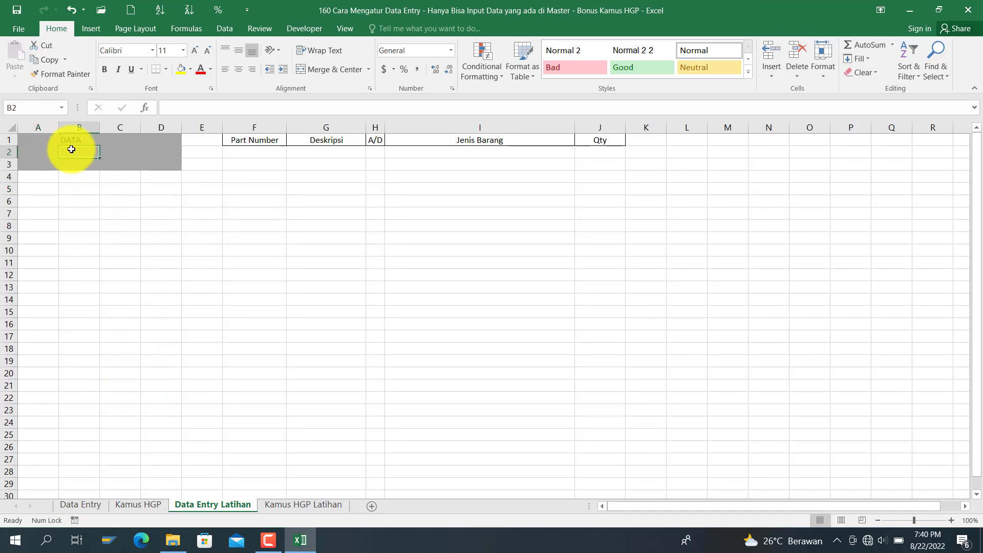
{"action": "left_click", "coordinate": [284, 505]}
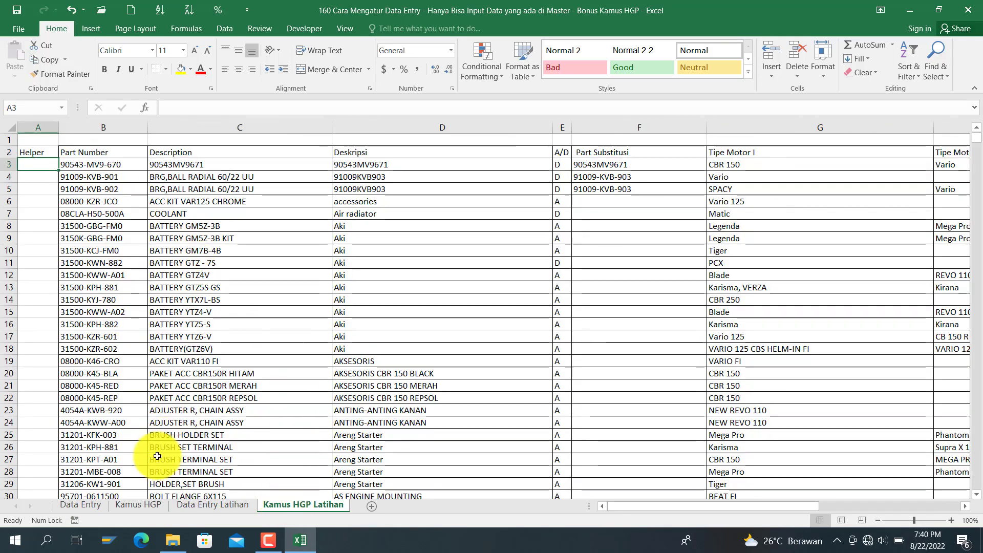
{"action": "left_click", "coordinate": [208, 496]}
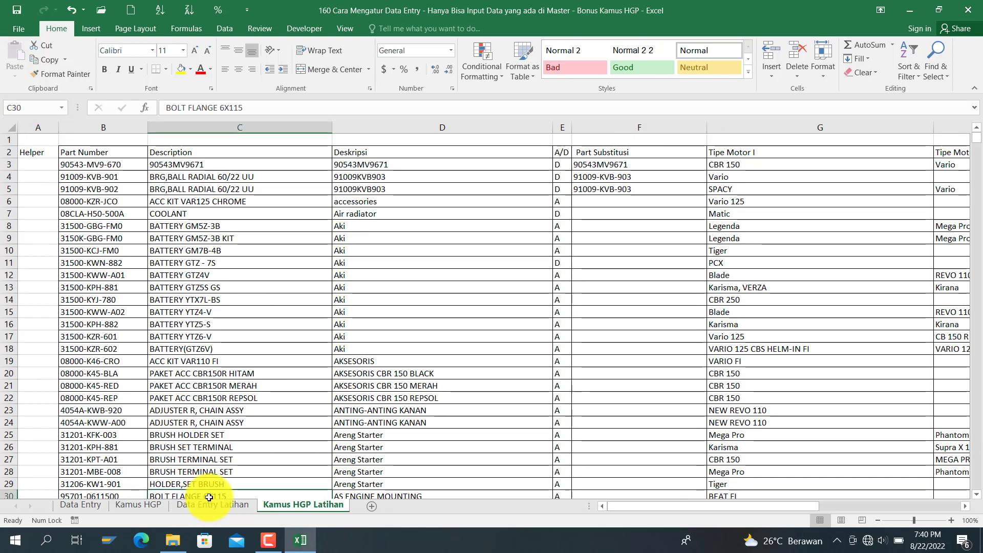
{"action": "left_click", "coordinate": [211, 505]}
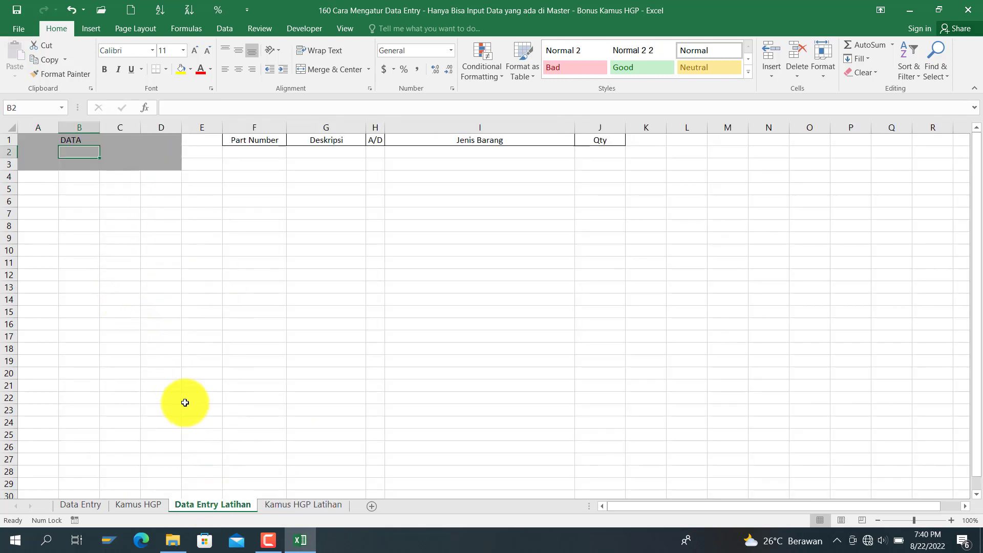
{"action": "left_click", "coordinate": [265, 149]}
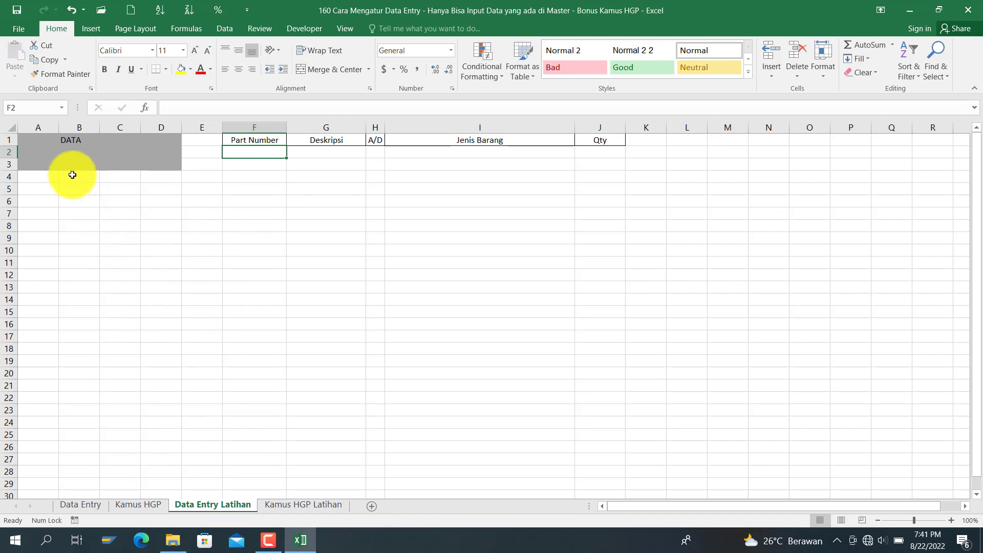
{"action": "left_click", "coordinate": [77, 505]}
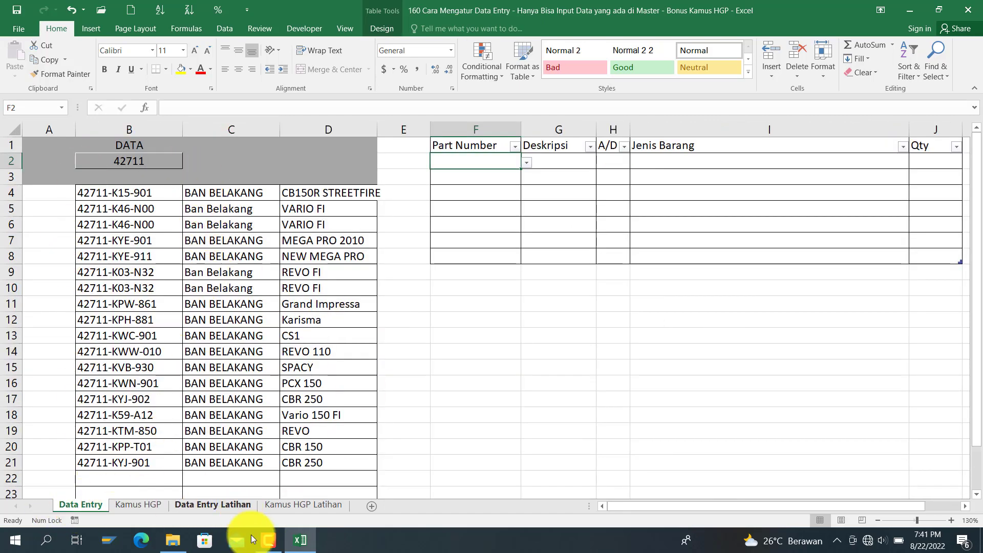
Centre the DATA heading in cell B1 of the Data Entry Latihan sheet
{"action": "left_click", "coordinate": [214, 503]}
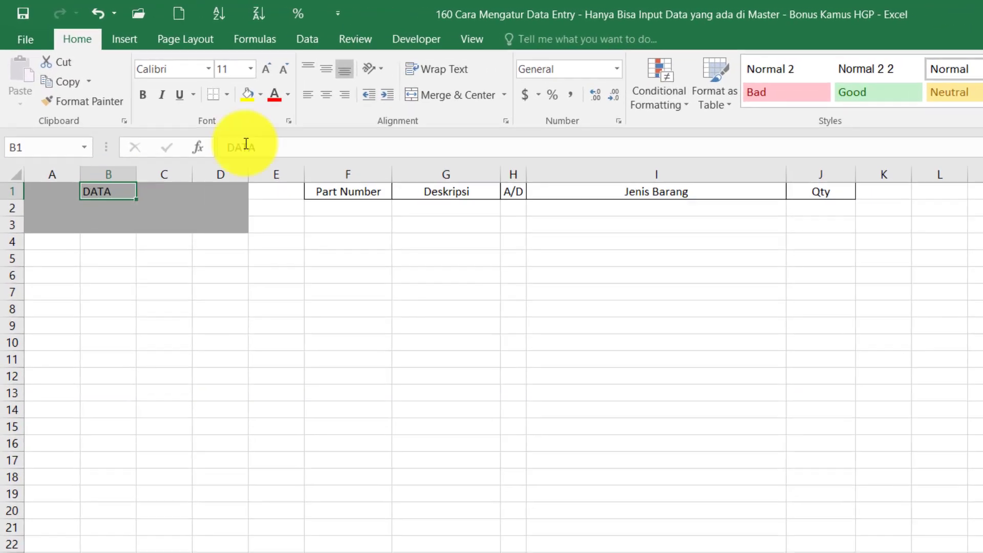
{"action": "left_click", "coordinate": [255, 75]}
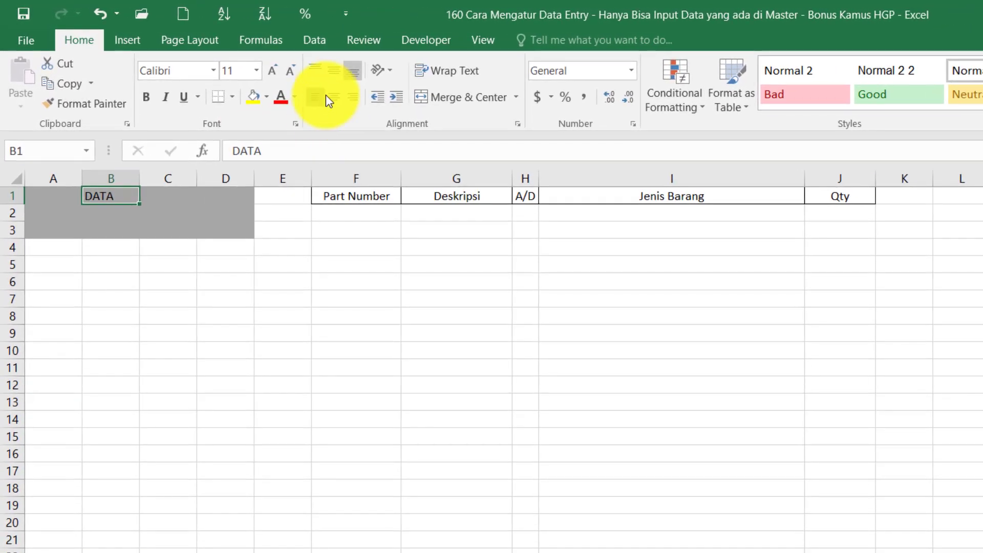
Give cell B2 on the Data Entry Latihan sheet white borders along its bottom and left edges
{"action": "left_click", "coordinate": [107, 214]}
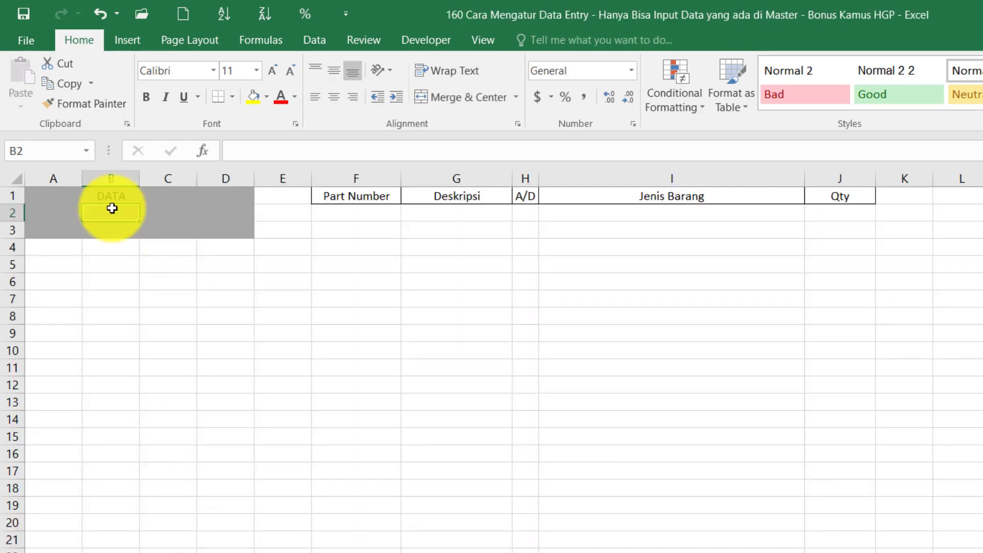
{"action": "right_click", "coordinate": [112, 208]}
{"action": "left_click", "coordinate": [150, 511]}
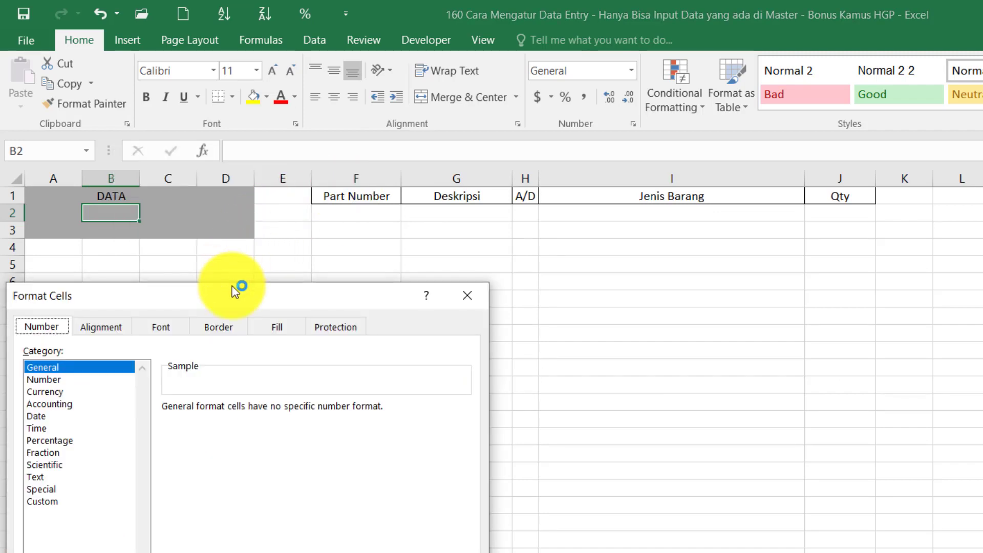
{"action": "left_click", "coordinate": [226, 327]}
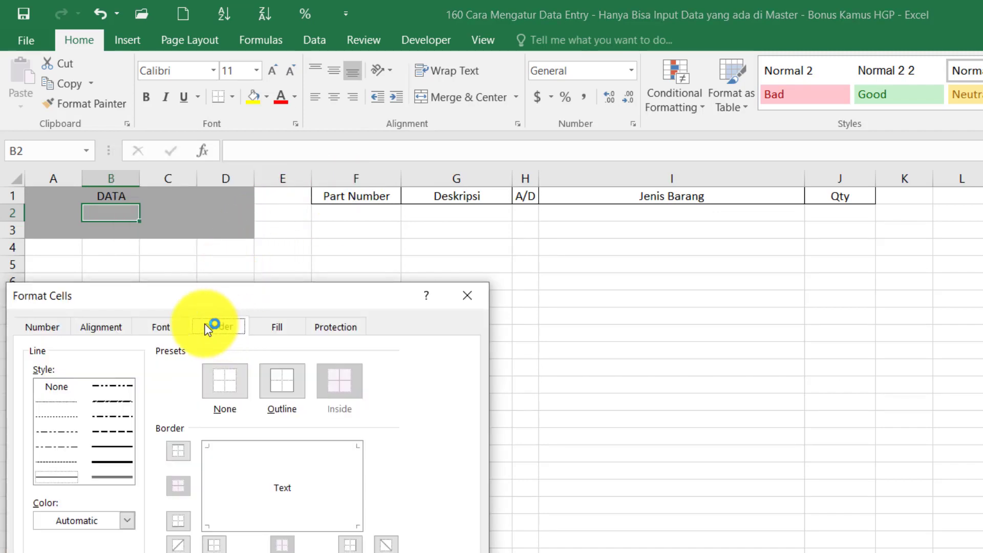
{"action": "left_click", "coordinate": [75, 523]}
{"action": "left_click", "coordinate": [42, 552]}
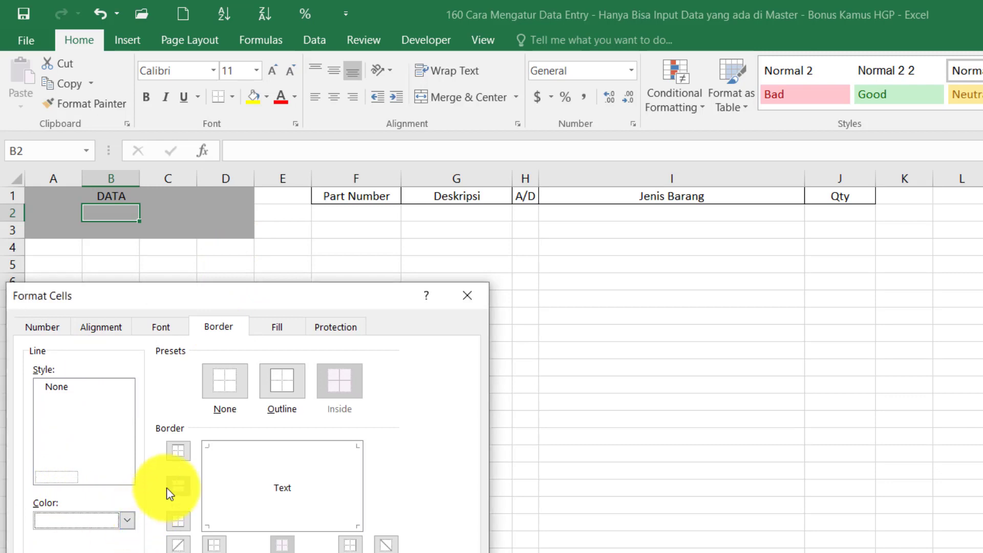
{"action": "left_click", "coordinate": [228, 527]}
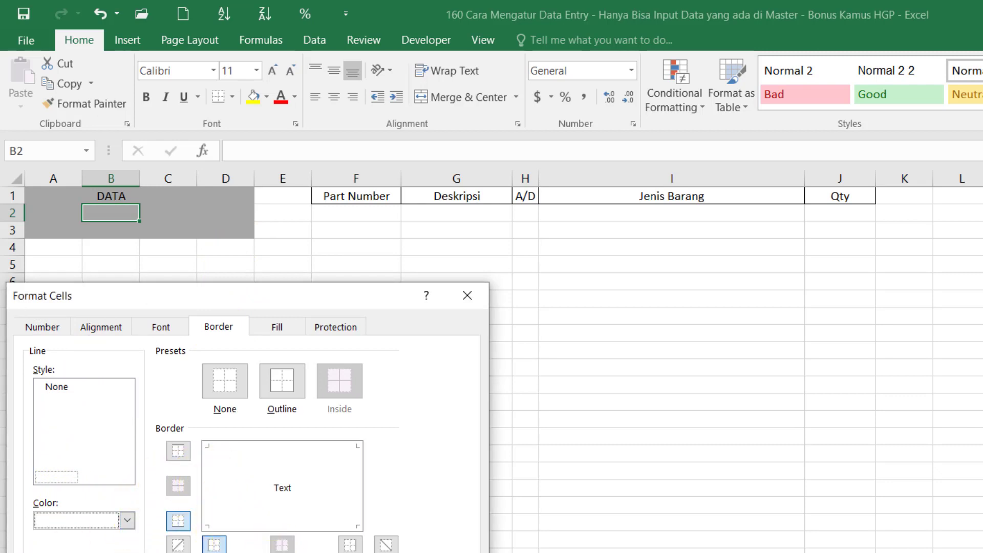
{"action": "key", "text": "Return"}
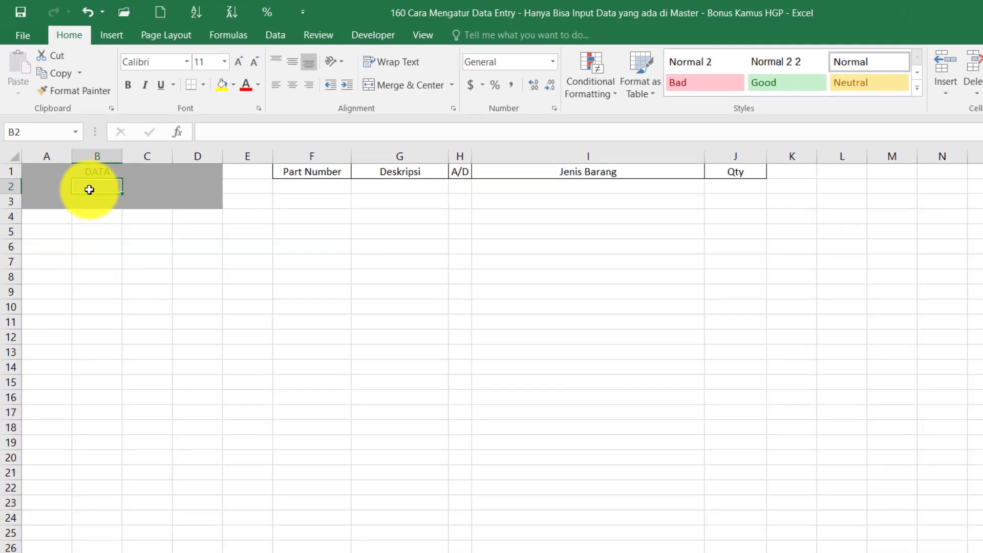
Add thin solid borders in the Automatic colour to the top and right edges of cell B2
{"action": "right_click", "coordinate": [89, 189]}
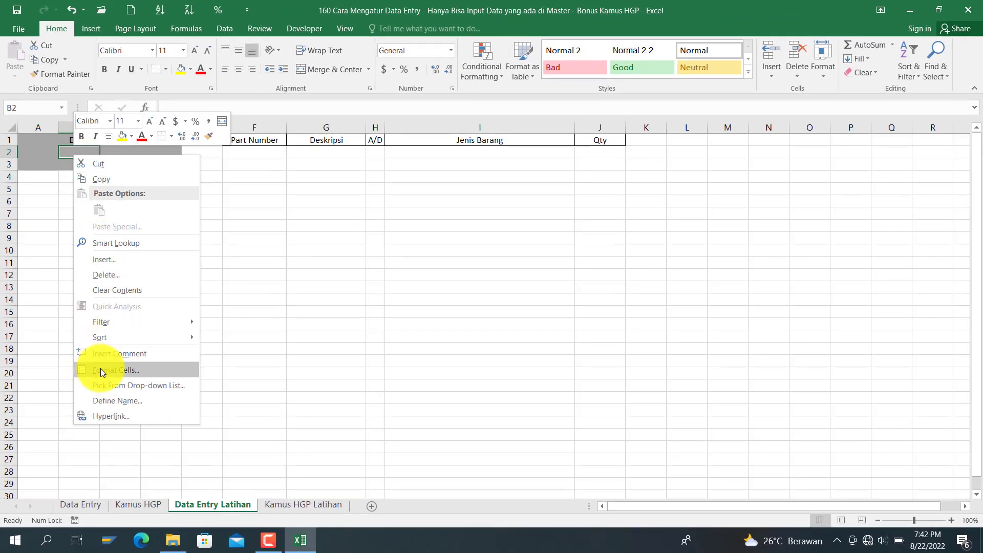
{"action": "left_click", "coordinate": [123, 451]}
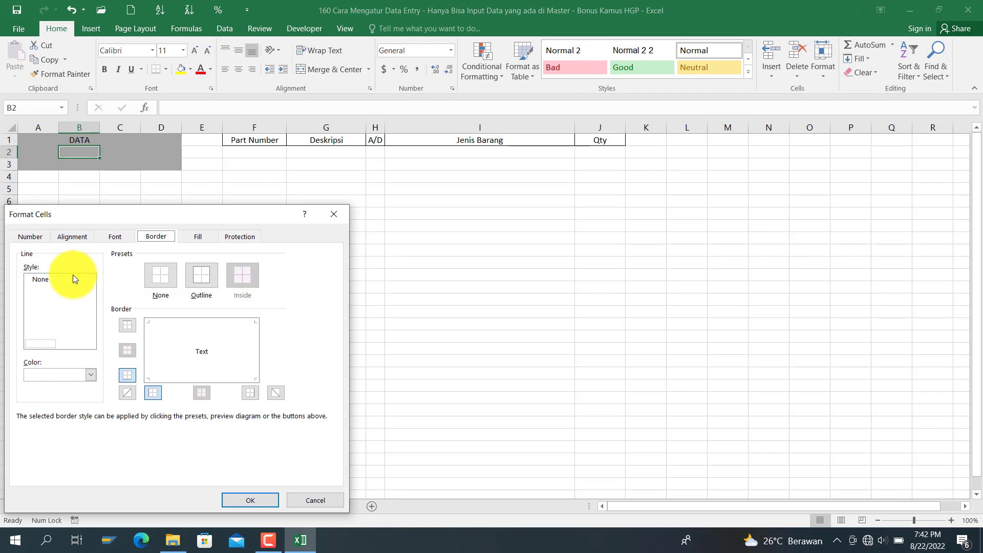
{"action": "left_click", "coordinate": [91, 374]}
{"action": "left_click", "coordinate": [38, 390]}
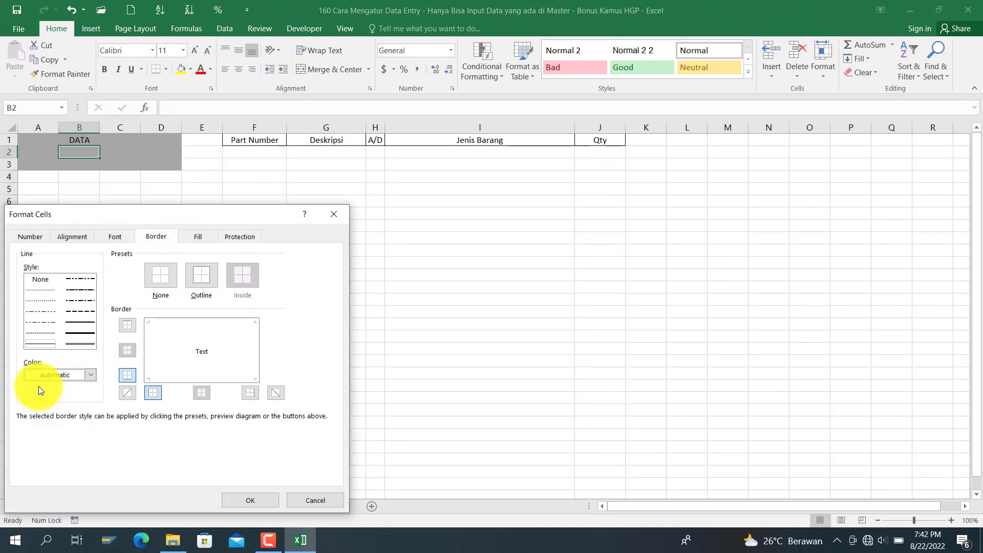
{"action": "left_click", "coordinate": [39, 341]}
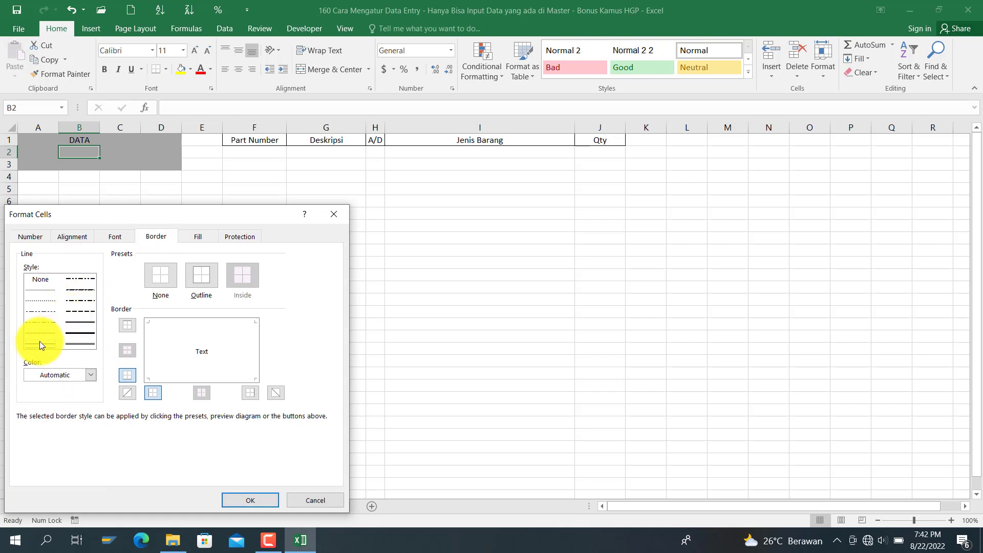
{"action": "left_click", "coordinate": [164, 323]}
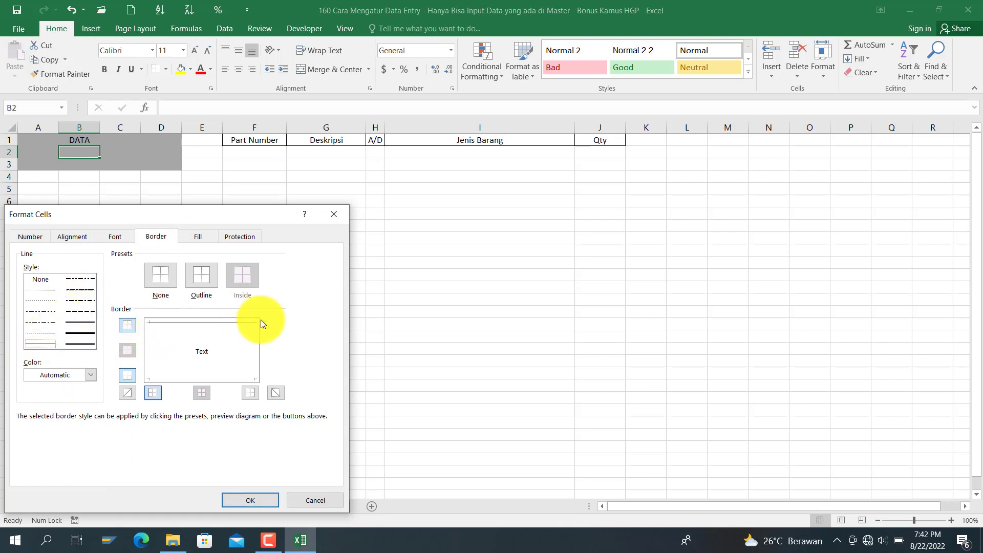
{"action": "left_click", "coordinate": [255, 348]}
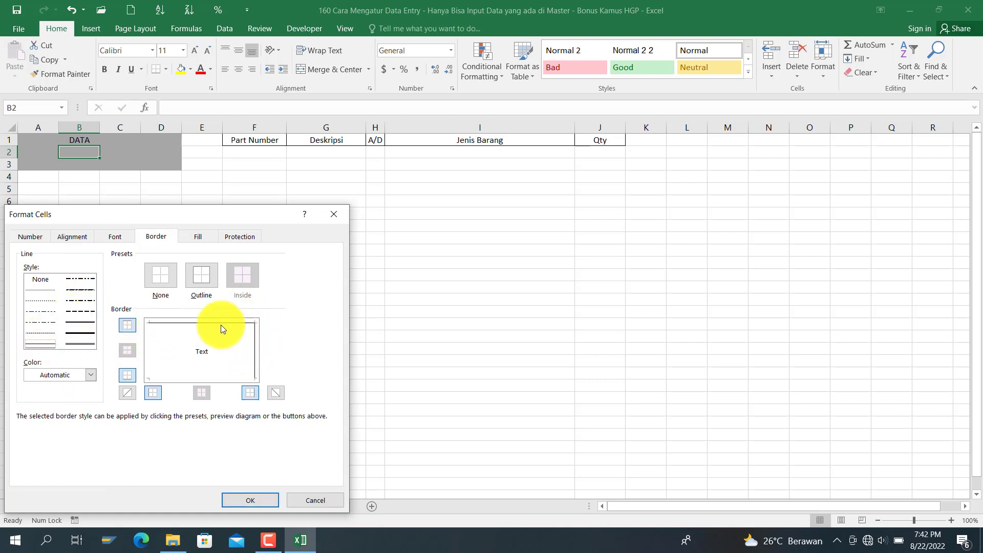
{"action": "left_click", "coordinate": [229, 500]}
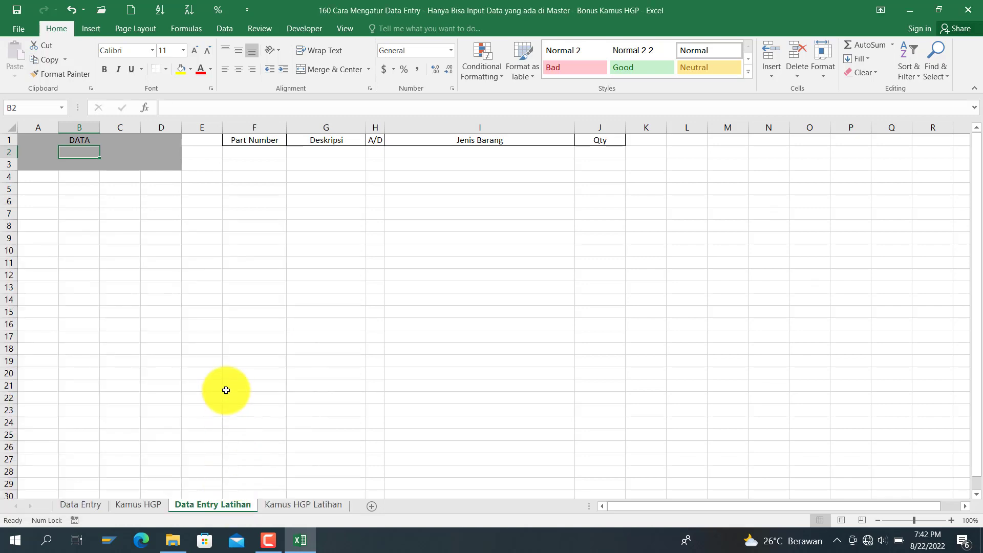
{"action": "left_click", "coordinate": [226, 390]}
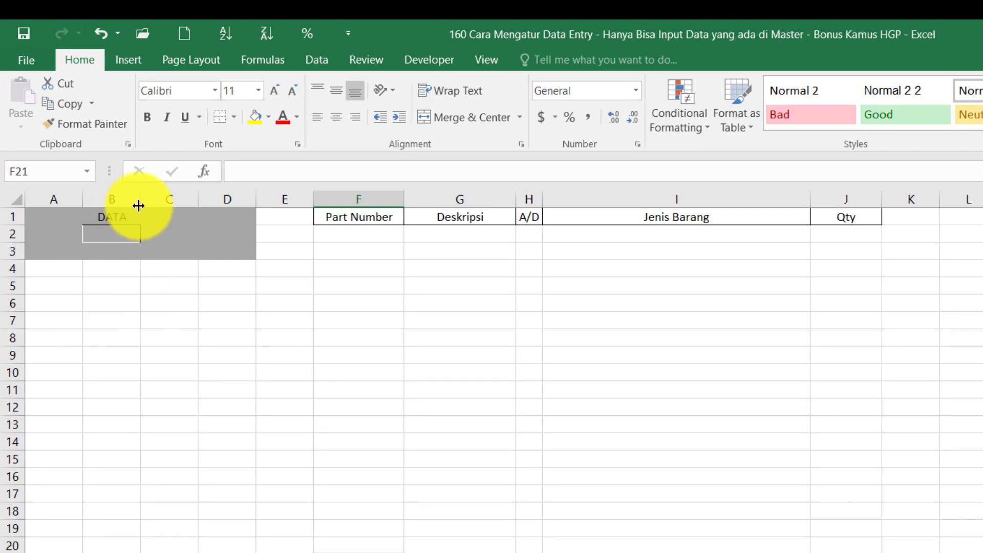
Widen column B to a little over twice its width and select cell B2
{"action": "left_click_drag", "start_coordinate": [141, 199], "coordinate": [212, 200]}
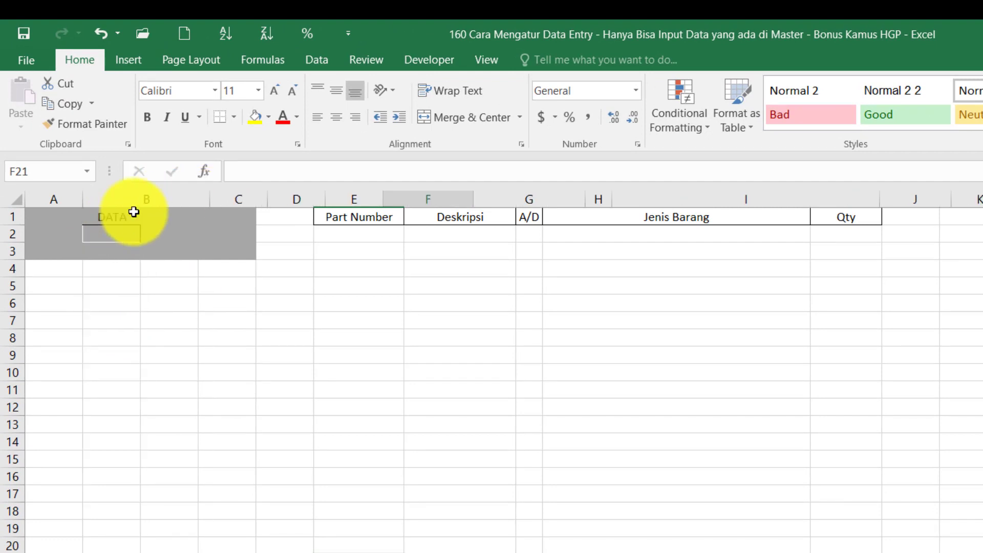
{"action": "left_click", "coordinate": [89, 281]}
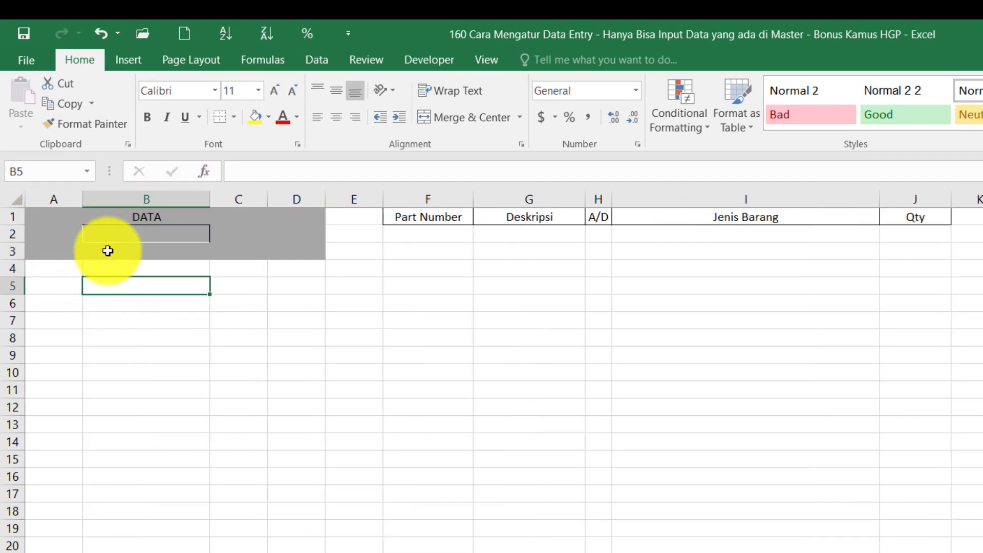
{"action": "left_click", "coordinate": [126, 226]}
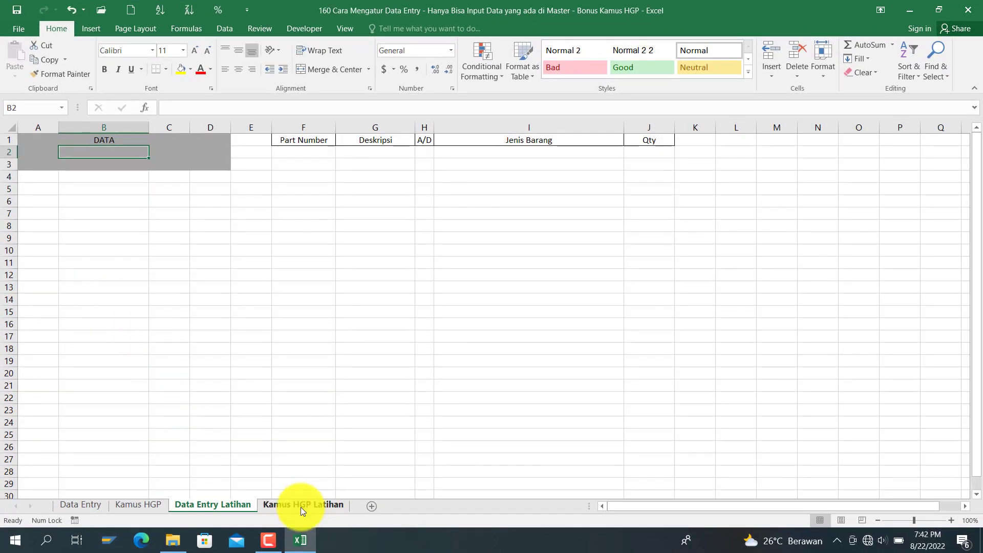
Examine the empty Helper column on Kamus HGP Latihan alongside the Data Entry Latihan search cell and the finished Kamus HGP sheet
{"action": "left_click", "coordinate": [300, 507]}
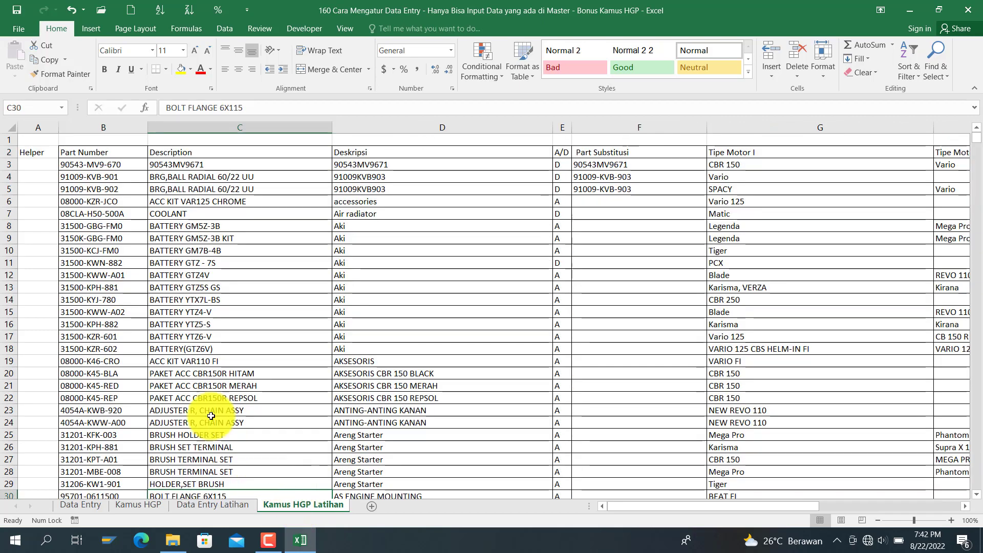
{"action": "left_click", "coordinate": [51, 166]}
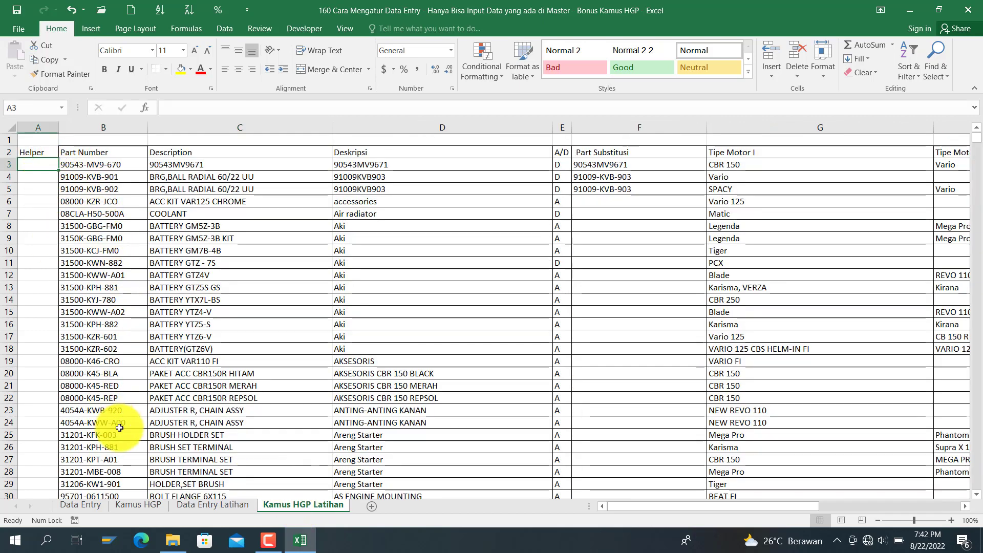
{"action": "left_click", "coordinate": [194, 506]}
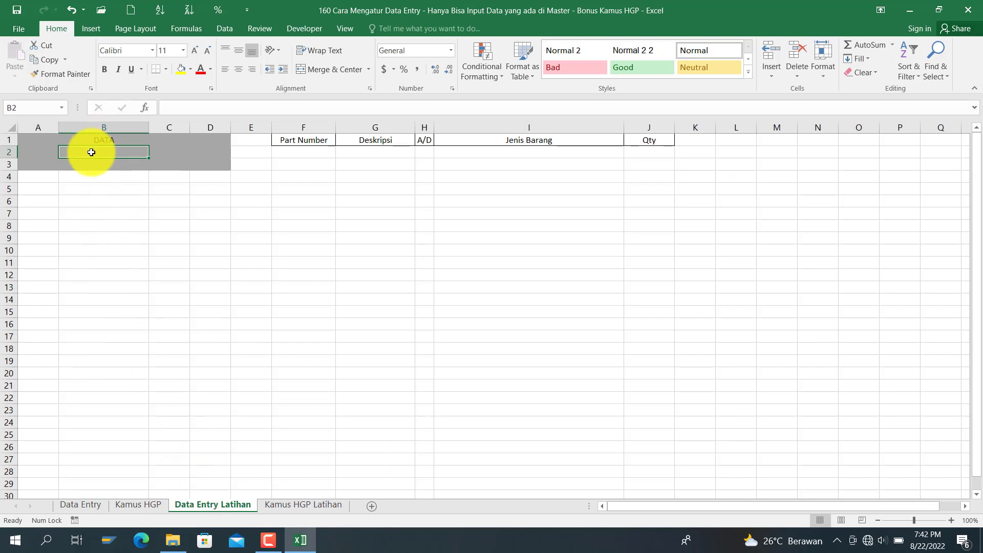
{"action": "left_click", "coordinate": [269, 505]}
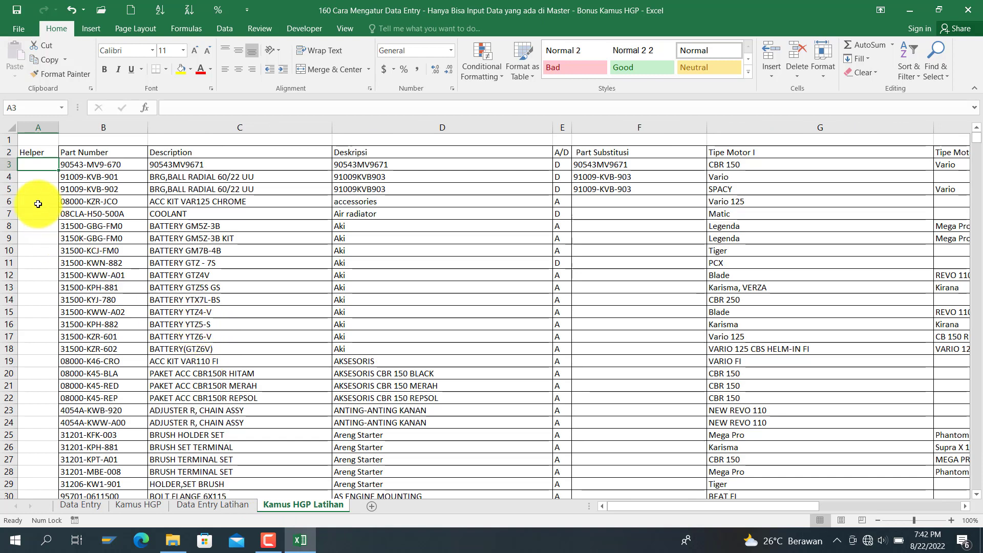
{"action": "key", "text": "Down"}
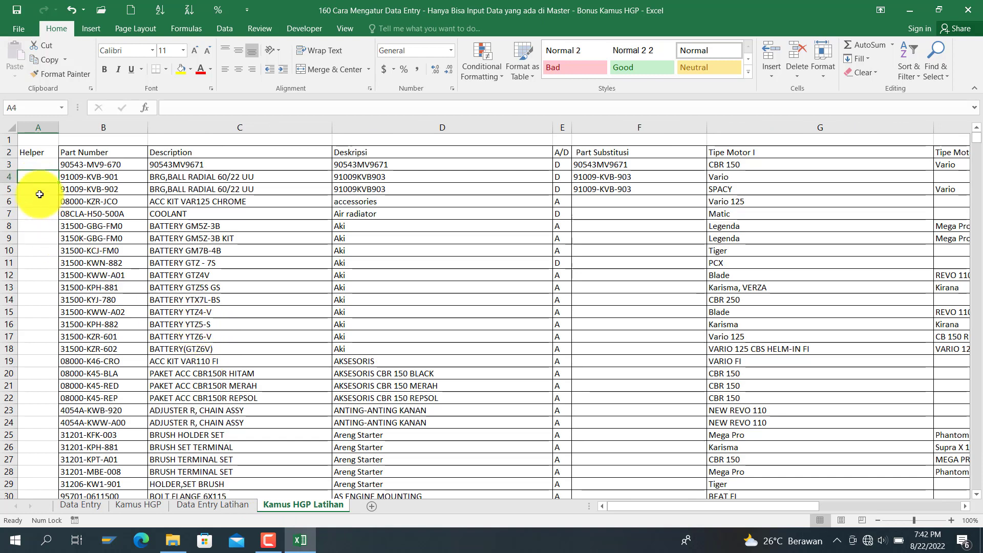
{"action": "left_click", "coordinate": [190, 508]}
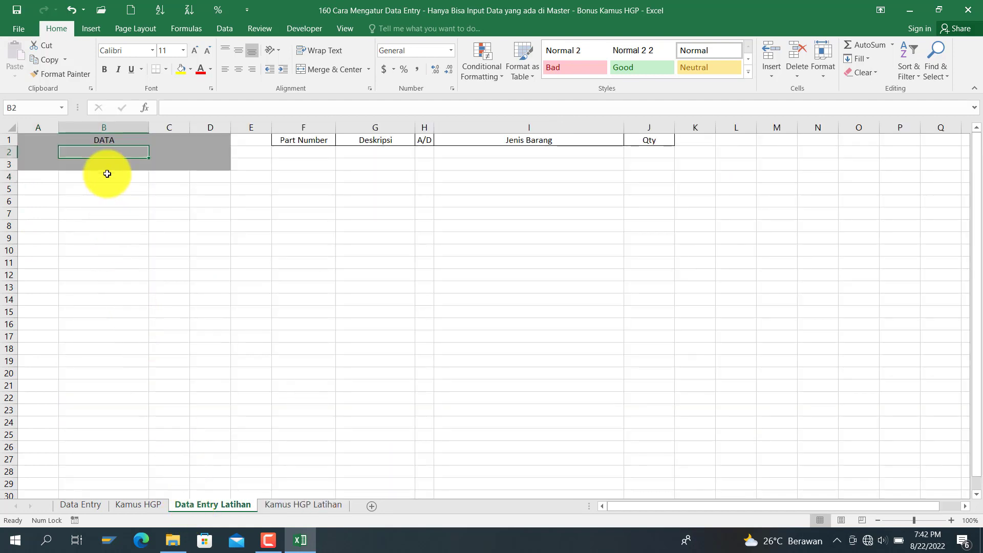
{"action": "left_click", "coordinate": [270, 501]}
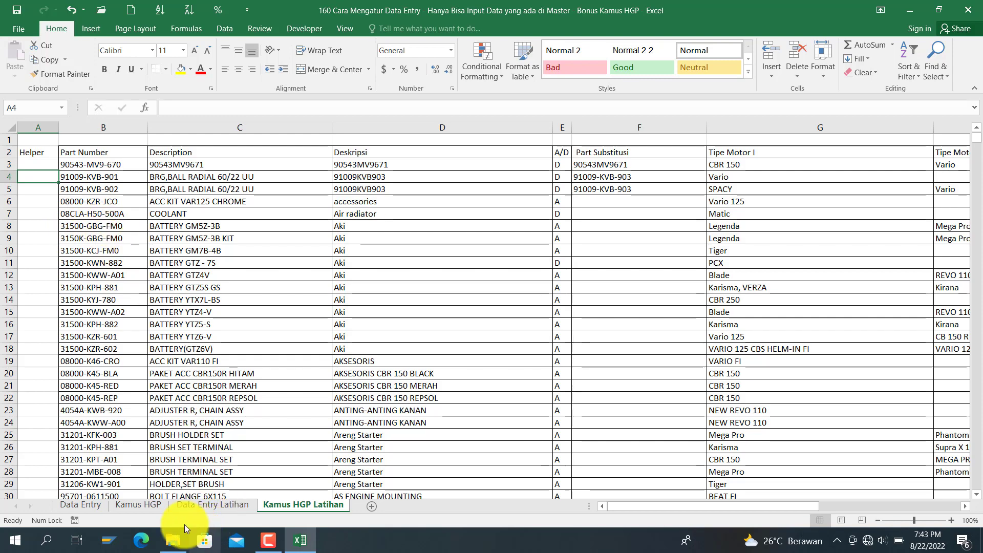
{"action": "left_click", "coordinate": [143, 508]}
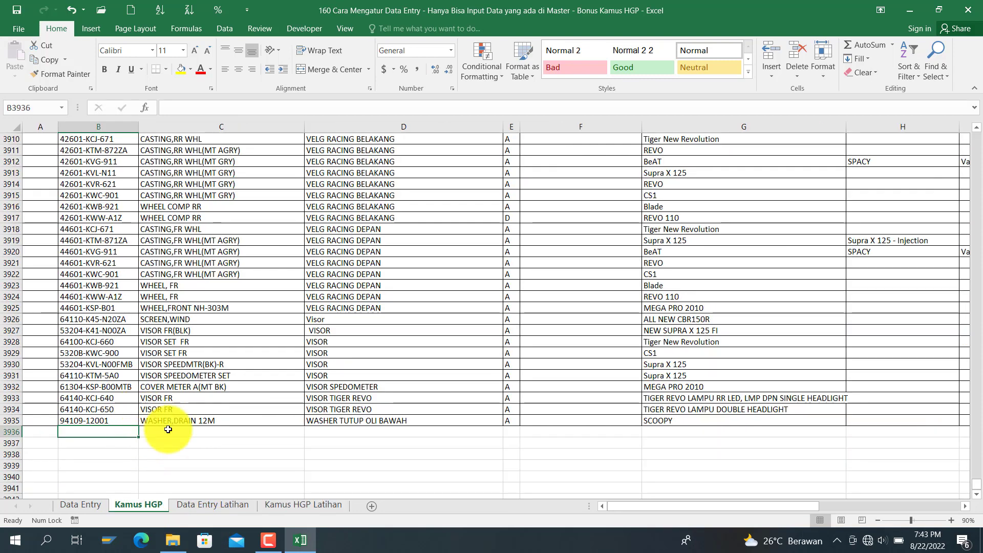
Enter 31500 as the search value in cell B2 of the Data Entry Latihan sheet
{"action": "left_click", "coordinate": [203, 507]}
{"action": "type", "text": "31"}
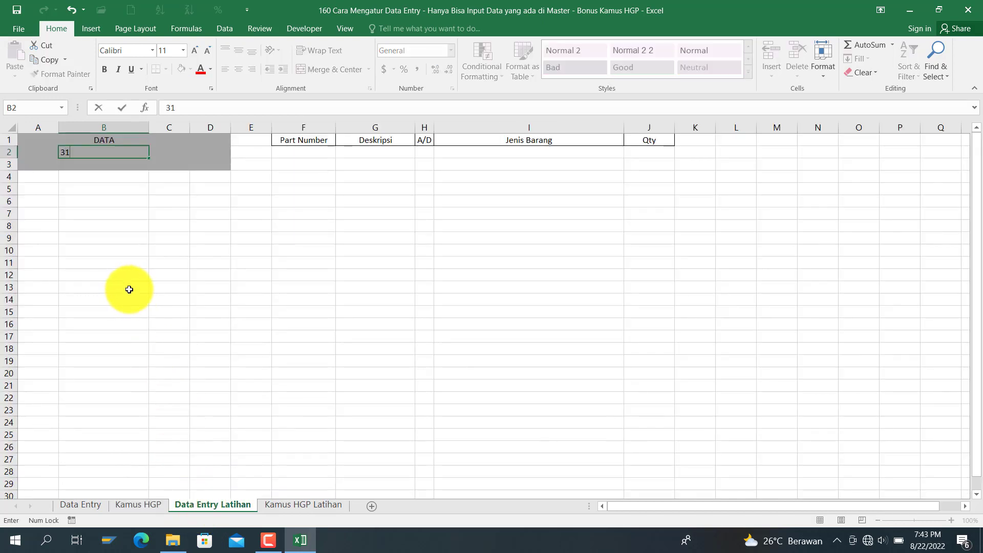
{"action": "type", "text": "500"}
{"action": "left_click", "coordinate": [130, 298]}
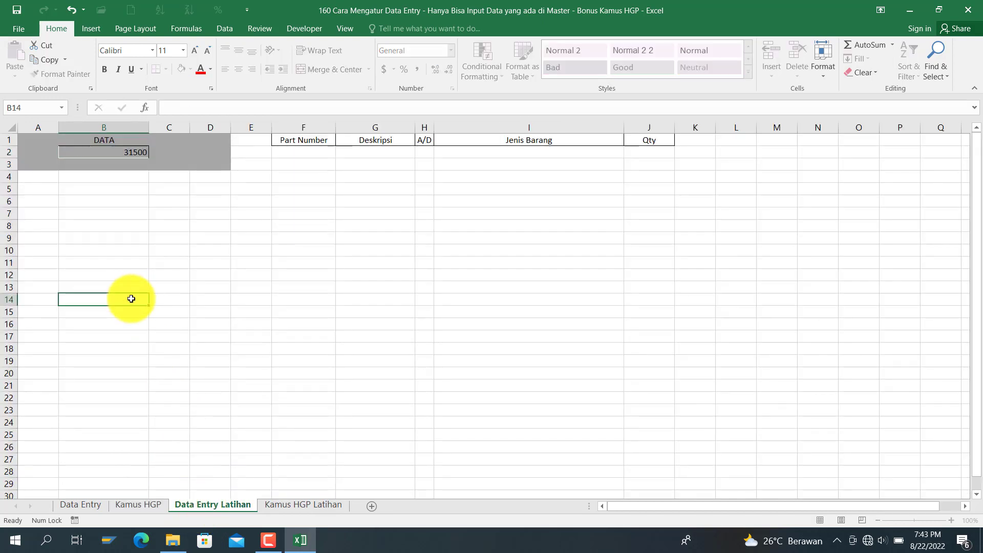
Start a SEARCH formula in Helper cell A8 of Kamus HGP Latihan with 'Data Entry Latihan'!$B$2 as the absolute find text
{"action": "left_click", "coordinate": [292, 507]}
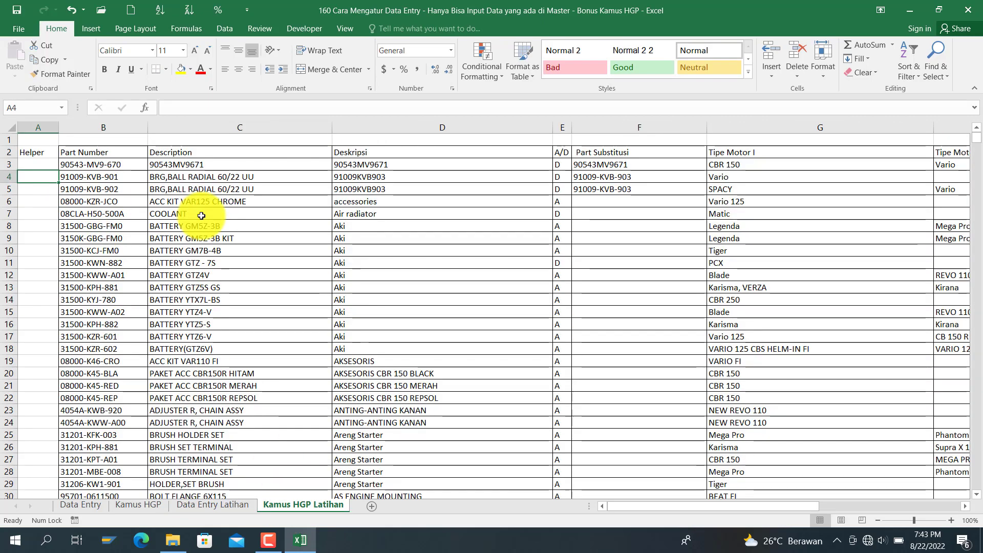
{"action": "type", "text": "="}
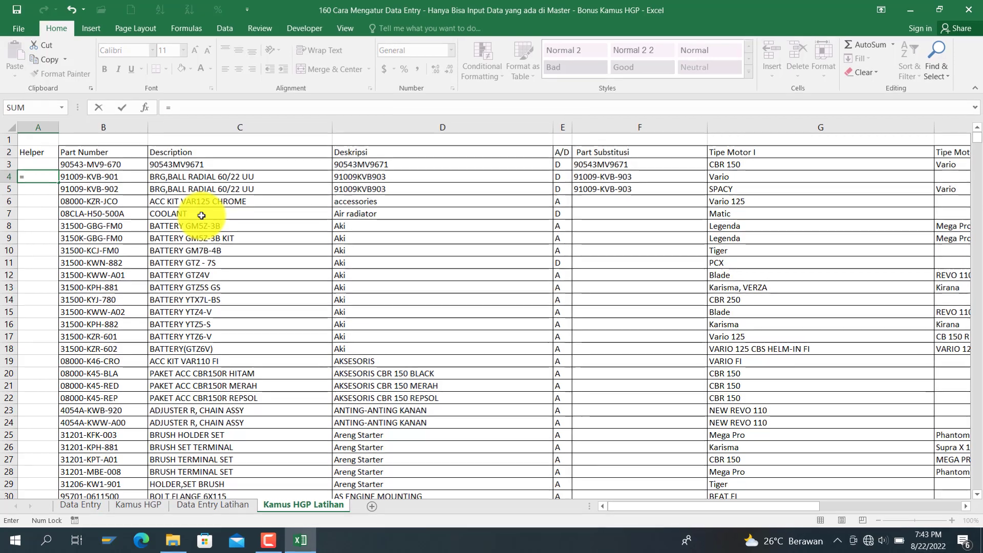
{"action": "type", "text": "I"}
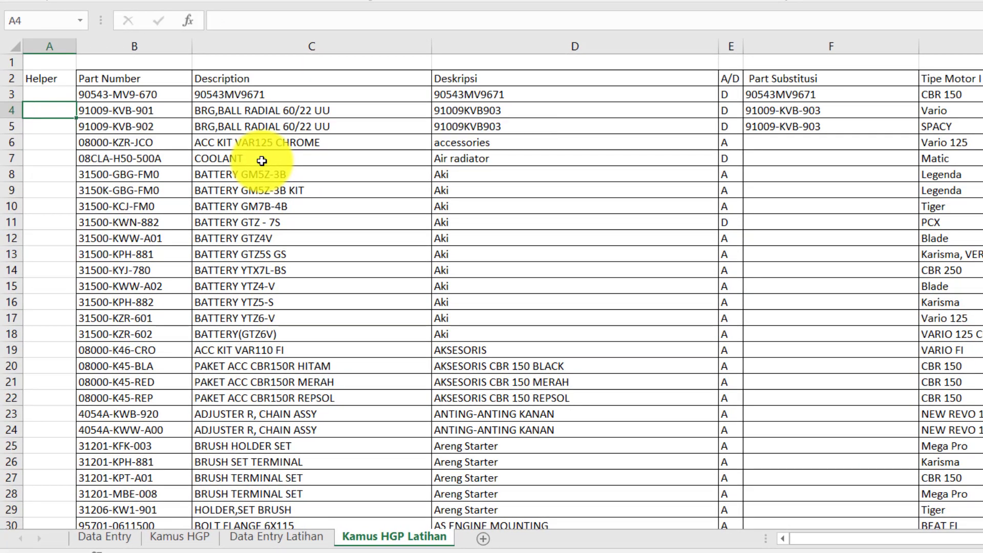
{"action": "key", "text": "Down"}
{"action": "key", "text": "Down"}
{"action": "key", "text": "Down"}
{"action": "key", "text": "Down"}
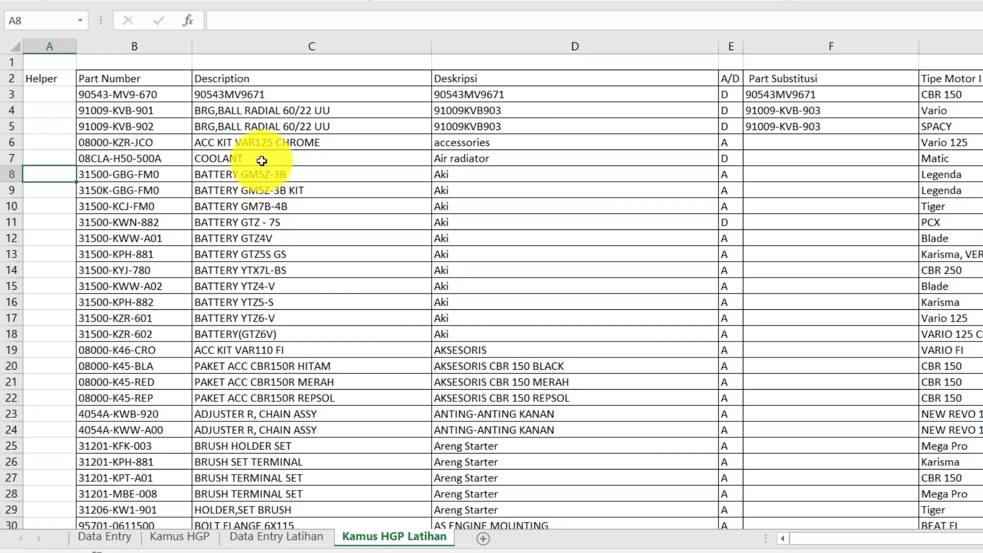
{"action": "type", "text": "=SEARC"}
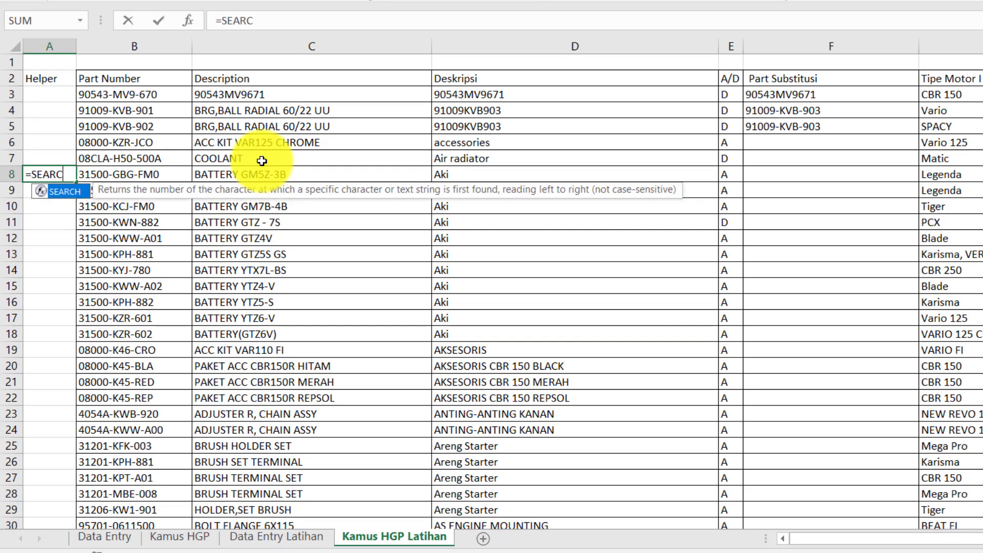
{"action": "type", "text": "H("}
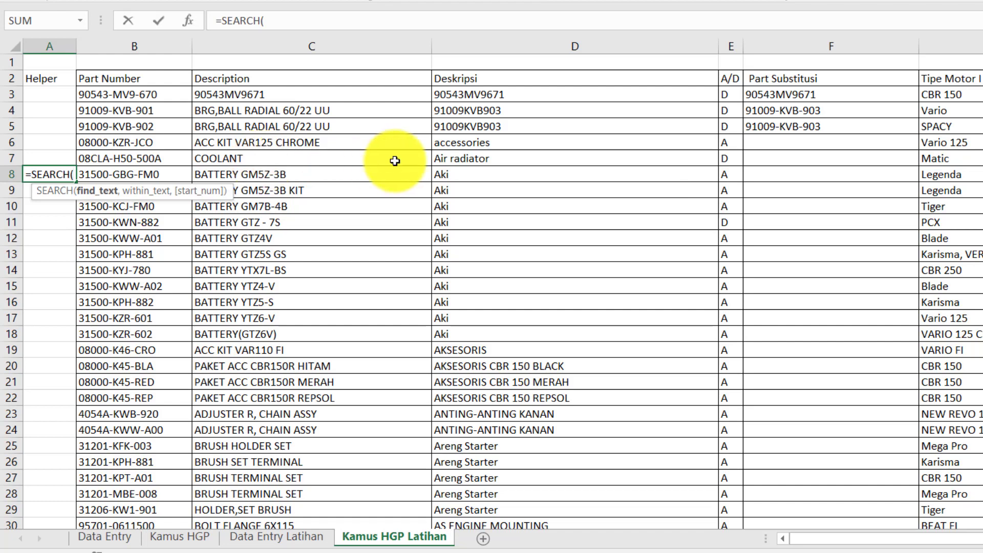
{"action": "left_click", "coordinate": [312, 531]}
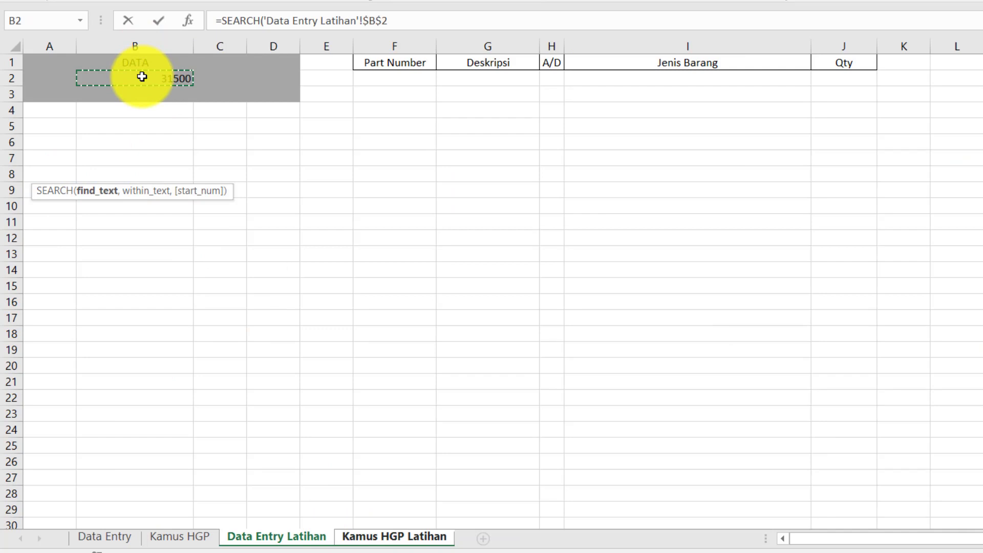
{"action": "type", "text": ","}
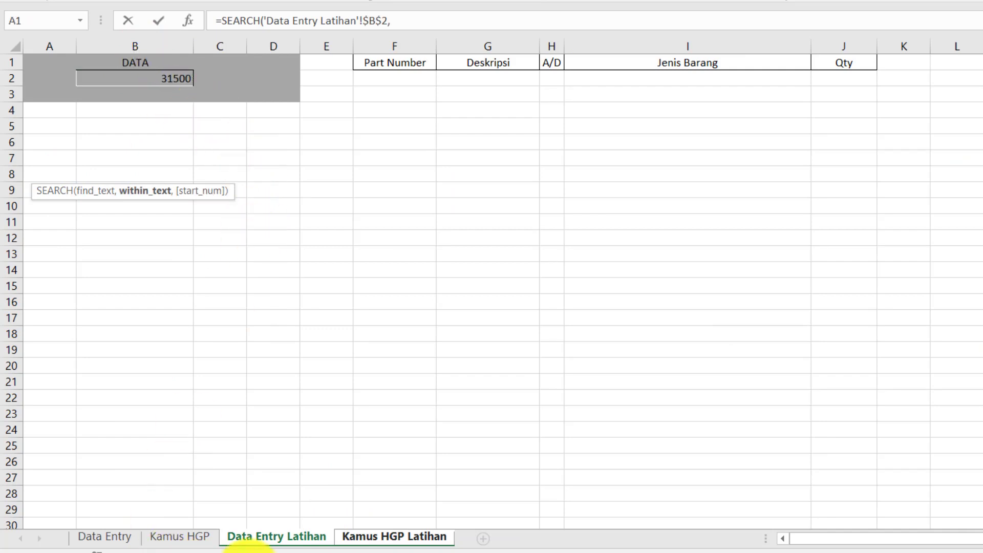
Complete A8 as =SEARCH('Data Entry Latihan'!$B$2,B8,1), removing the redundant sheet name from the B8 reference
{"action": "left_click", "coordinate": [372, 537]}
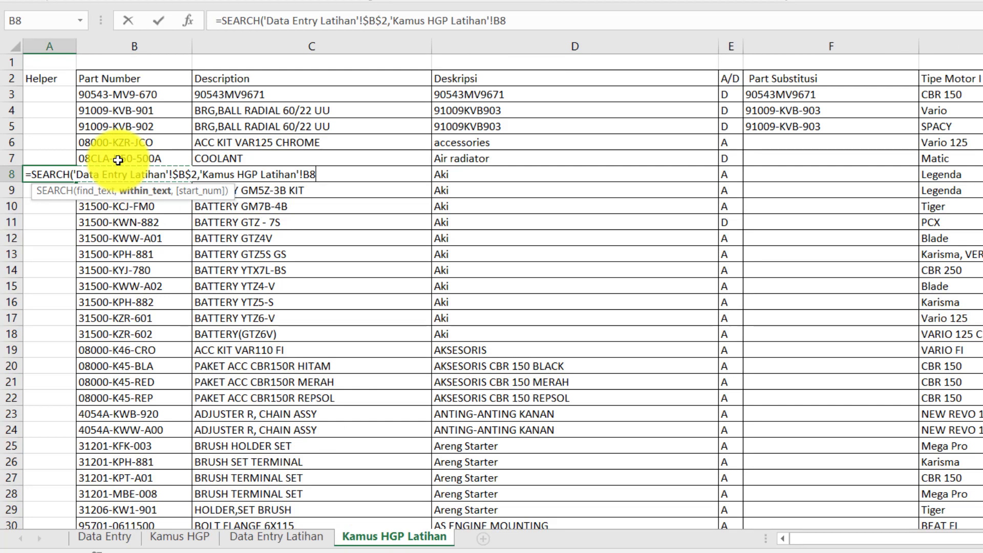
{"action": "left_click", "coordinate": [497, 22]}
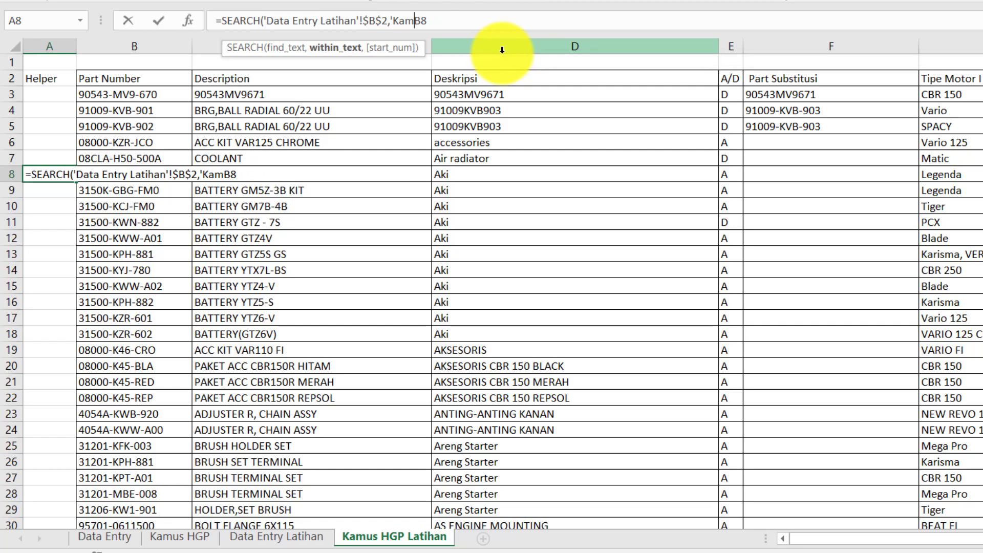
{"action": "key", "text": "BackSpace"}
{"action": "key", "text": "BackSpace"}
{"action": "key", "text": "BackSpace"}
{"action": "key", "text": "BackSpace"}
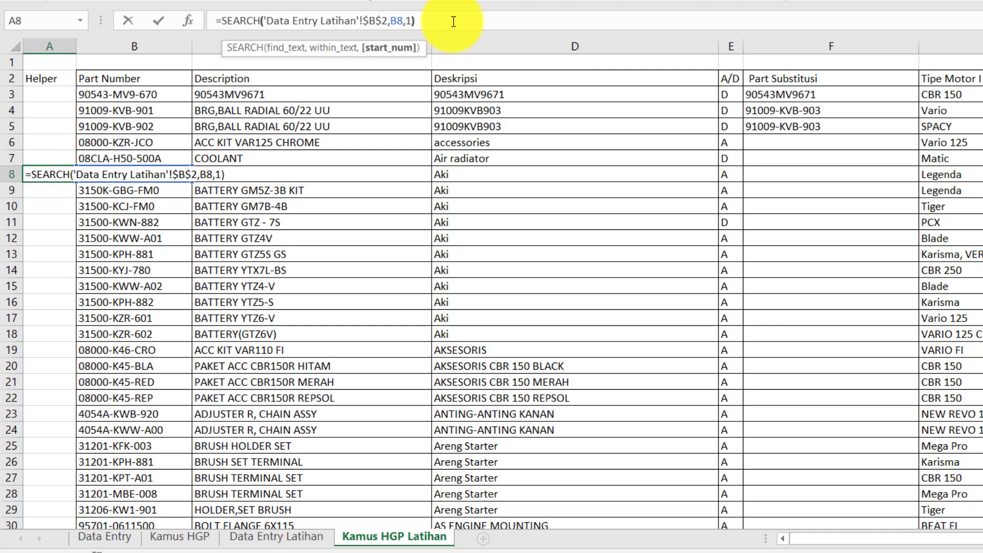
{"action": "key", "text": "Return"}
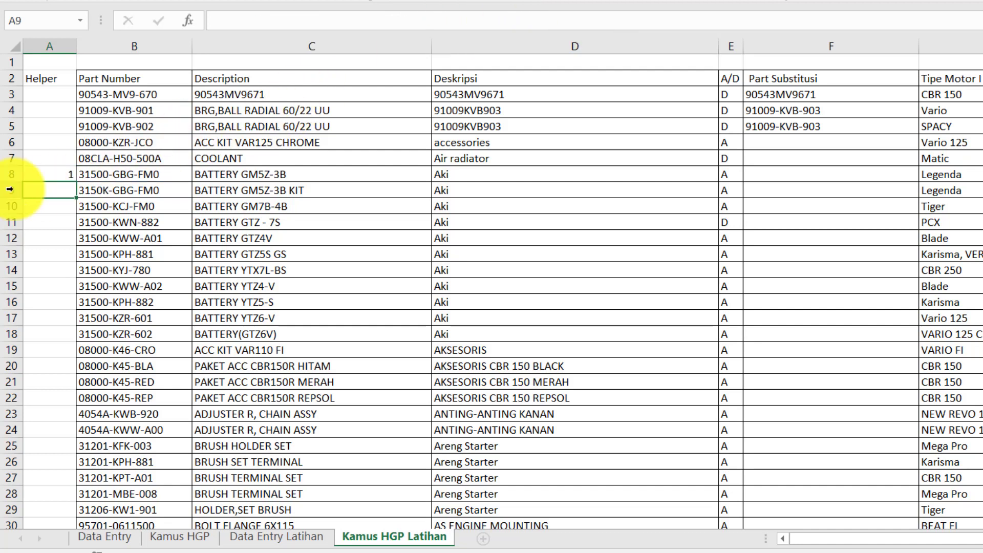
Copy the SEARCH formula from A8 to Helper cell A7 and compare it with the search value on Data Entry Latihan
{"action": "left_click", "coordinate": [119, 175]}
{"action": "left_click", "coordinate": [56, 175]}
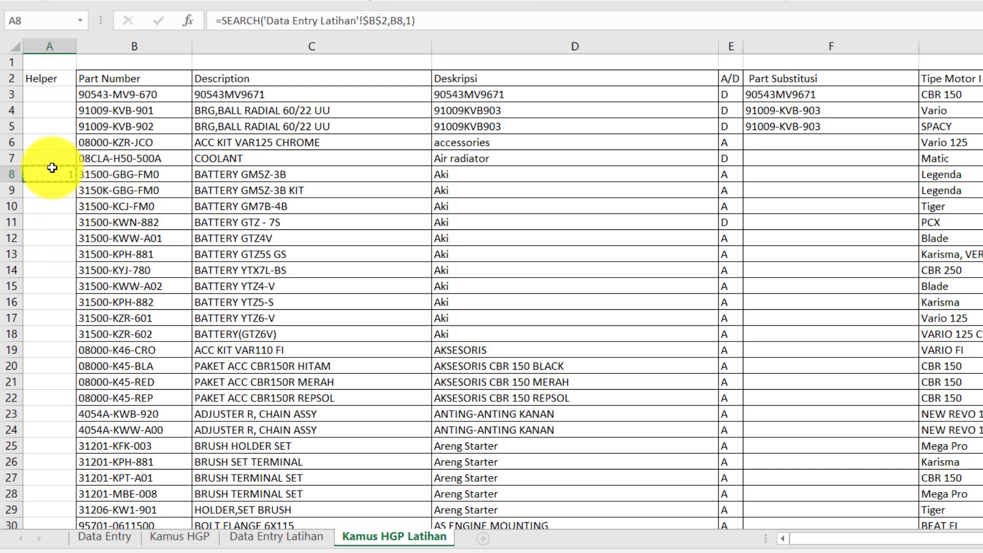
{"action": "left_click", "coordinate": [49, 158]}
{"action": "type", "text": "=SEARCH('Data Entry Latihan'!$B$2,B7,1)"}
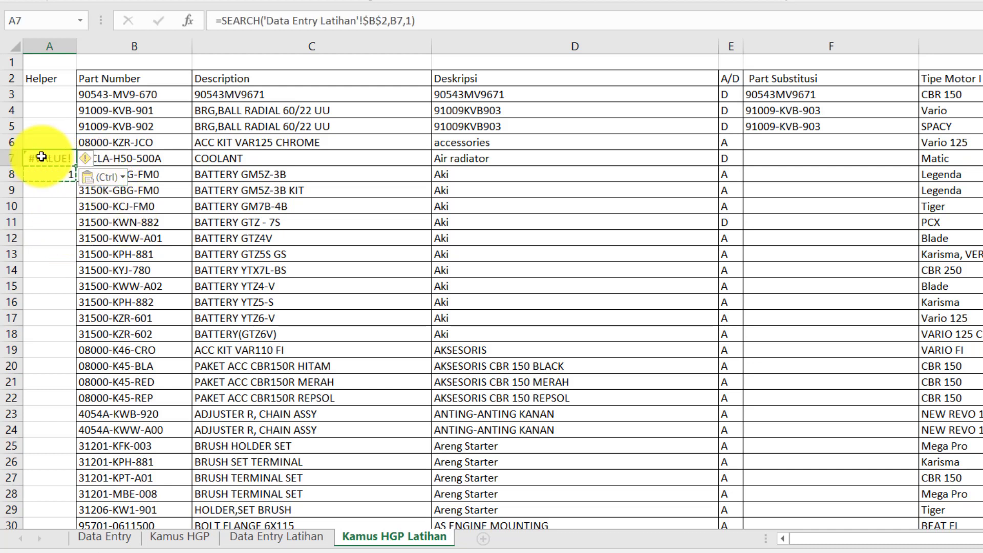
{"action": "left_click", "coordinate": [253, 542]}
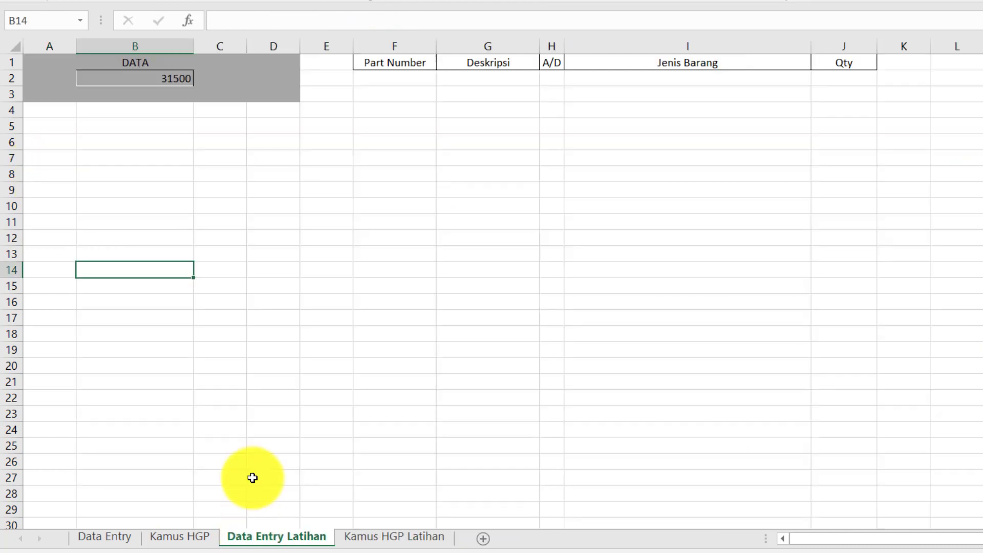
{"action": "left_click", "coordinate": [389, 537]}
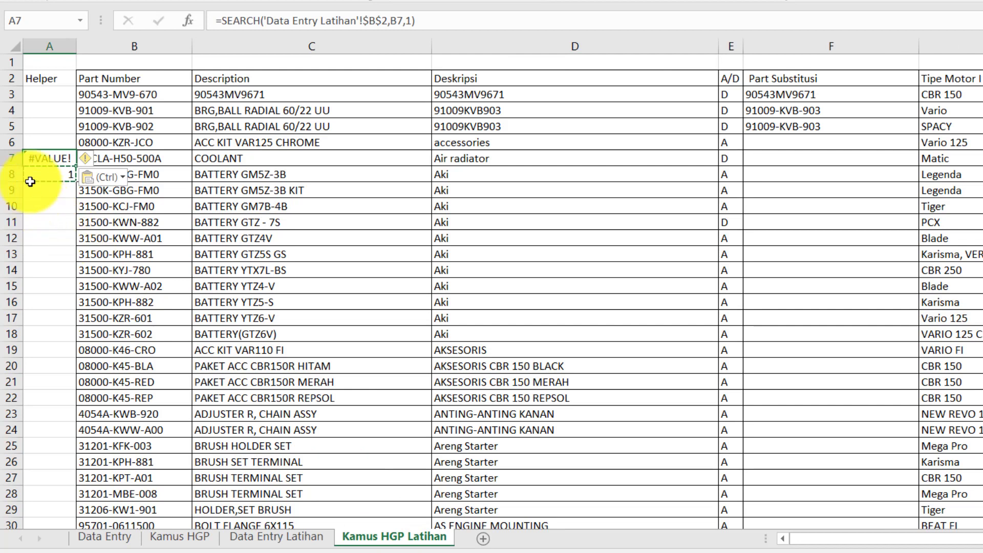
Review the SEARCH formula in A8 and copy it to Helper cell A10
{"action": "left_click", "coordinate": [37, 173]}
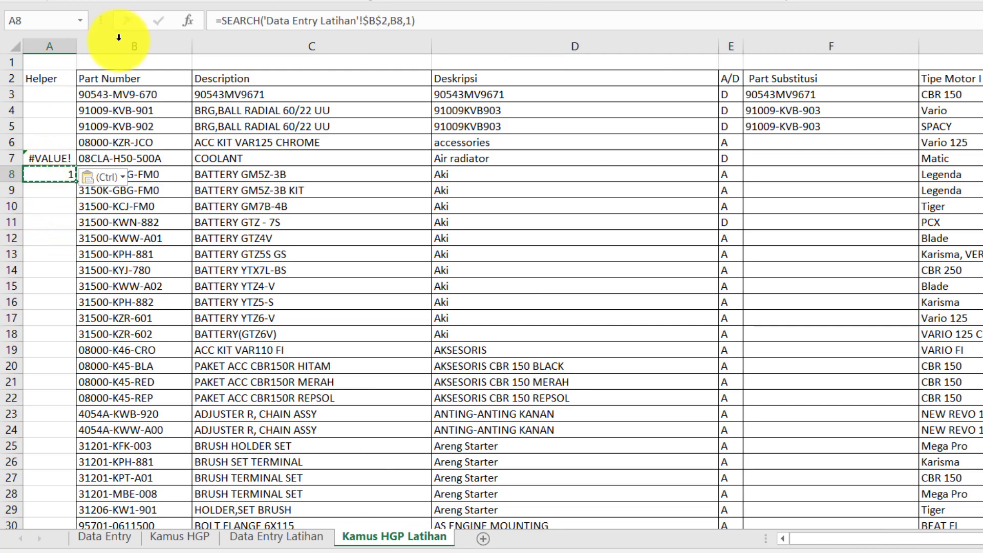
{"action": "left_click", "coordinate": [226, 19]}
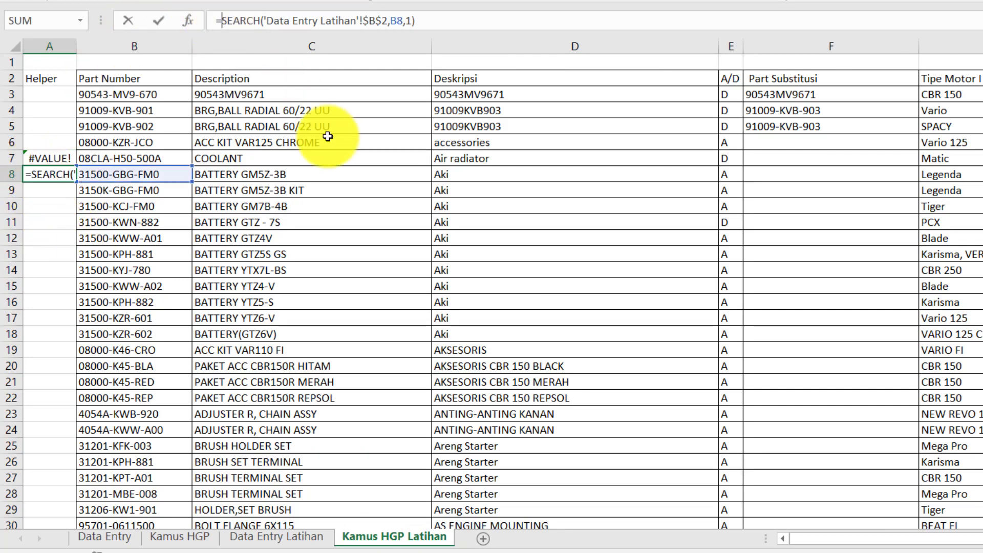
{"action": "key", "text": "ctrl+Return"}
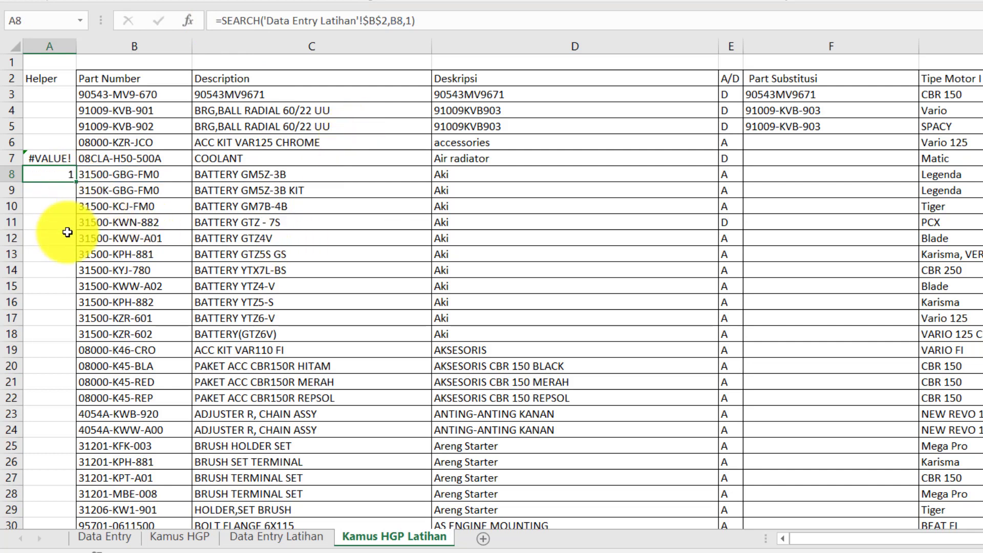
{"action": "left_click", "coordinate": [68, 205]}
{"action": "type", "text": "=SEARCH('Data Entry Latihan'!$B$2,B10,1)"}
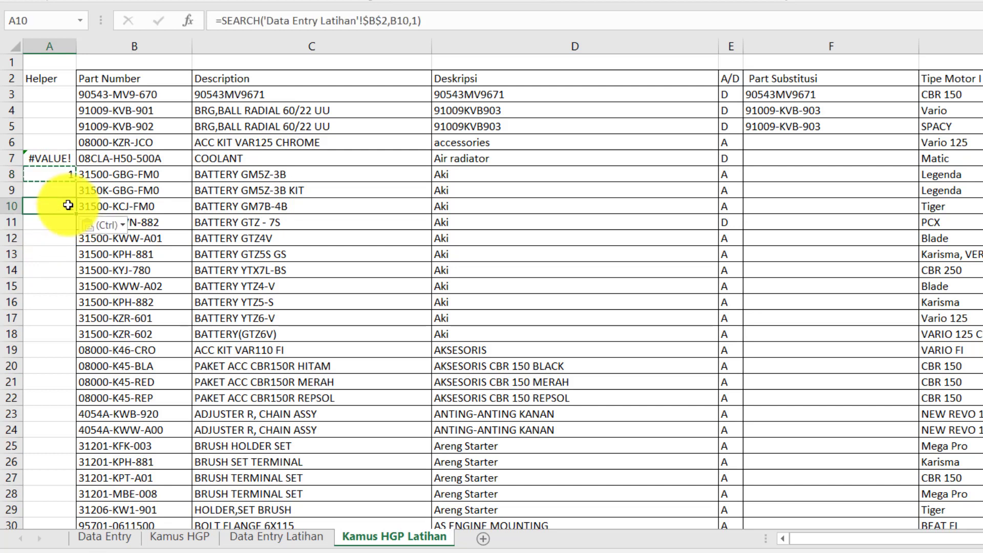
Wrap the SEARCH formula in A8 in an IF function that tests whether its result is >0
{"action": "left_click", "coordinate": [62, 175]}
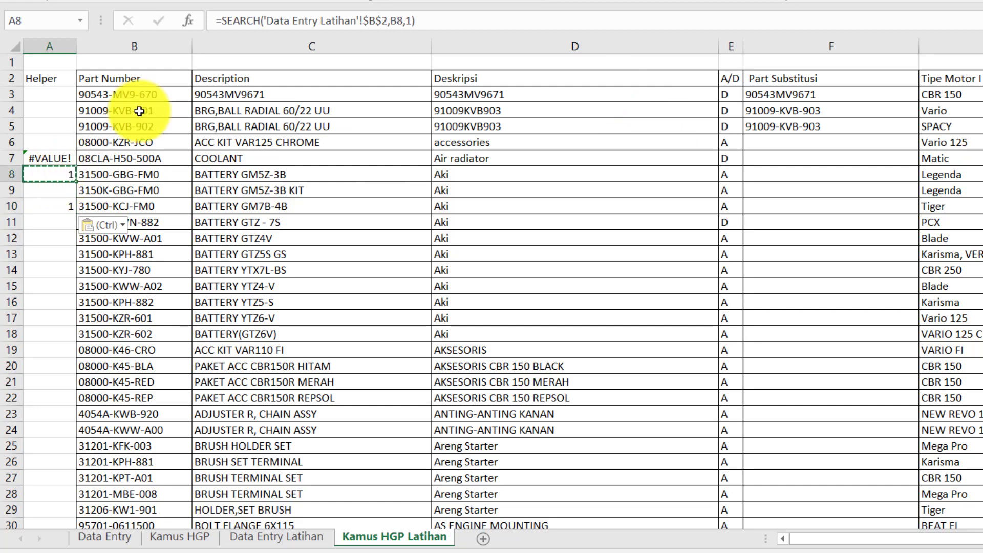
{"action": "left_click", "coordinate": [224, 20]}
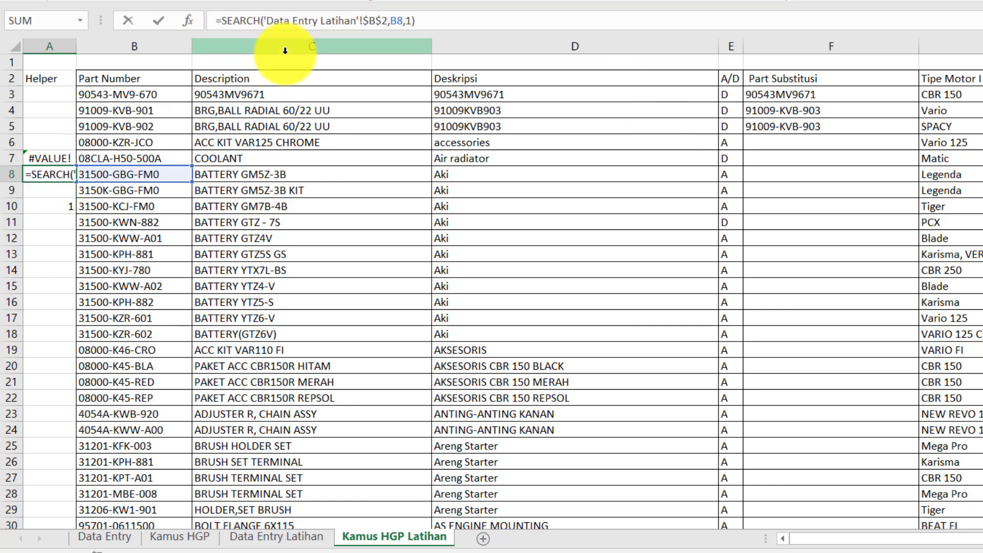
{"action": "type", "text": "IF("}
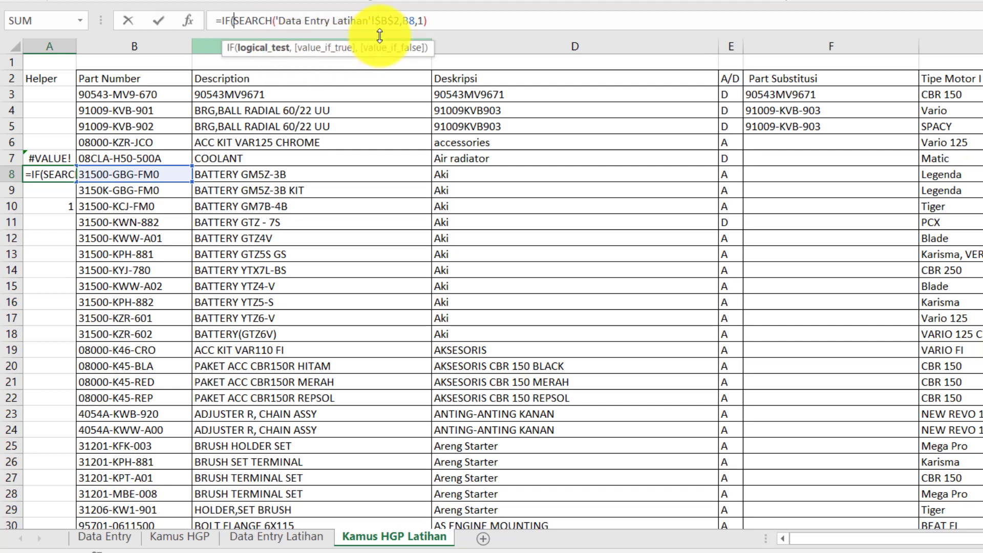
{"action": "left_click", "coordinate": [503, 29]}
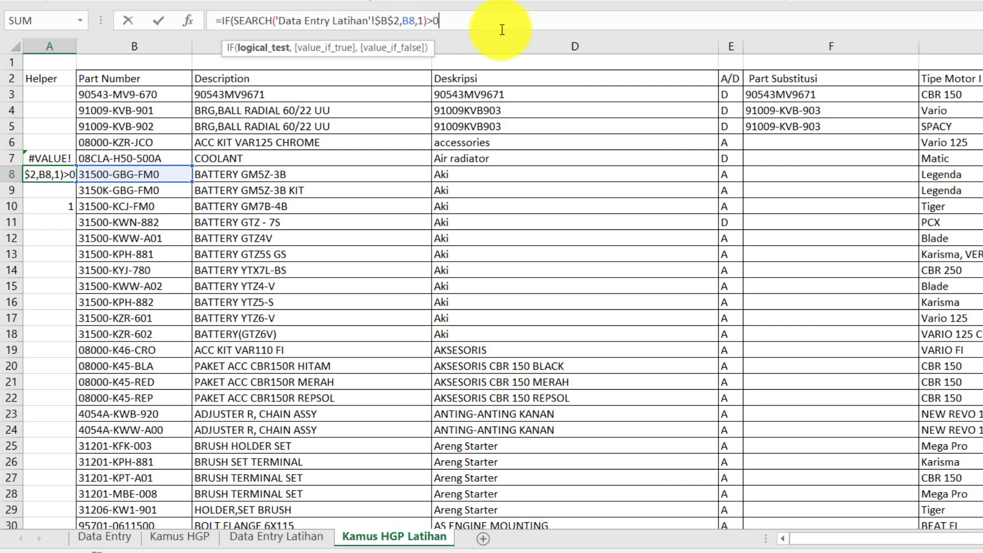
{"action": "type", "text": ">0,"}
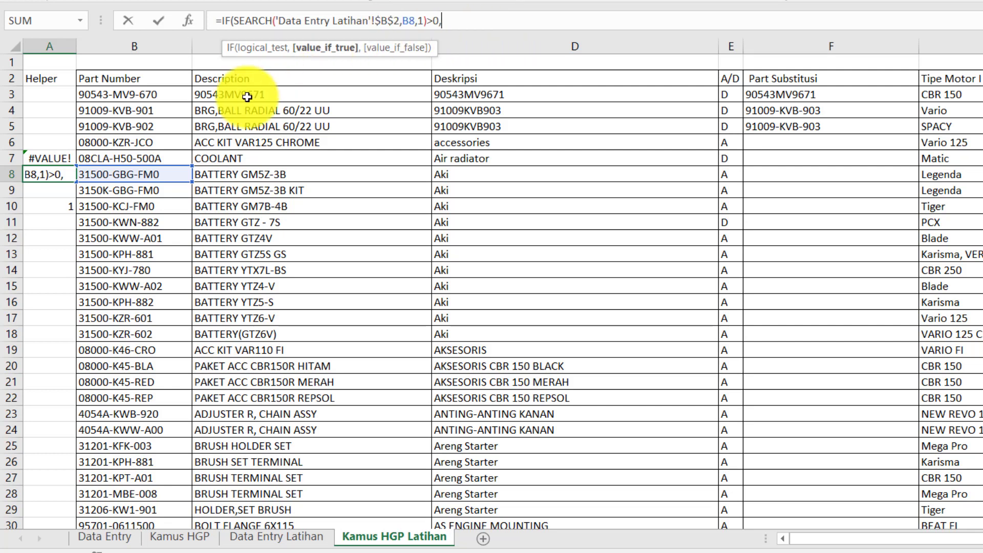
Complete the IF in A8 with MAX($A$3:A7)+1 as the true value and "" as the false value
{"action": "type", "text": "MAX("}
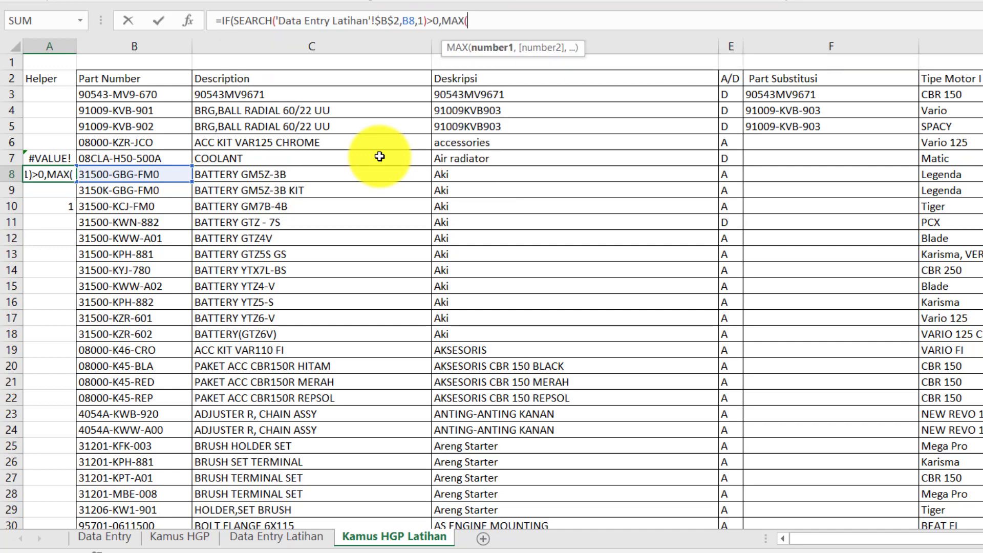
{"action": "left_click", "coordinate": [48, 91]}
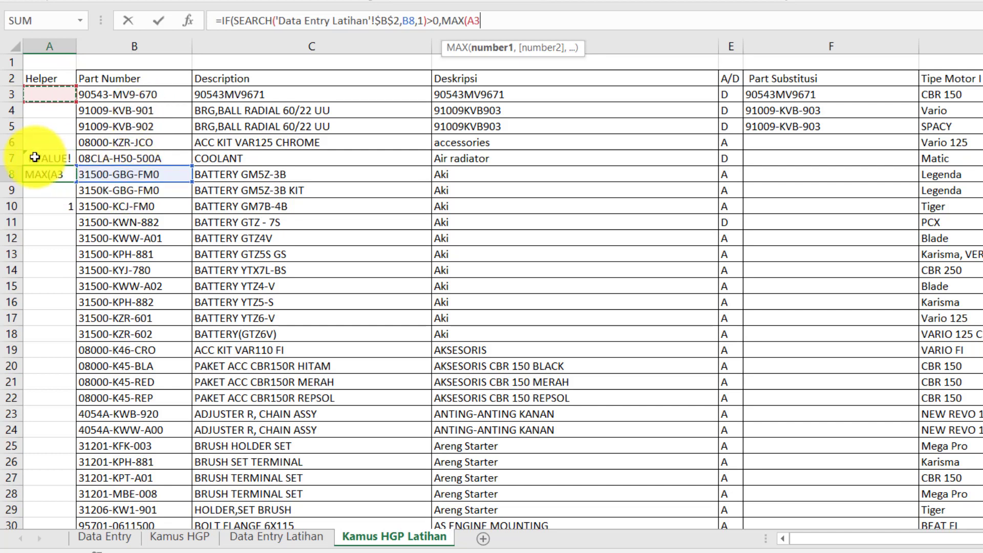
{"action": "left_click", "coordinate": [34, 158], "text": "shift"}
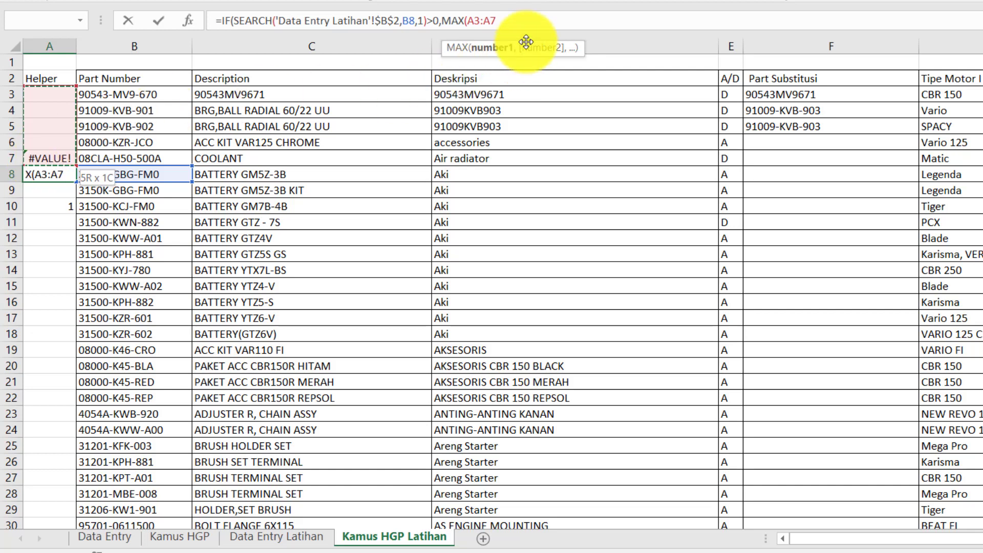
{"action": "left_click", "coordinate": [474, 19]}
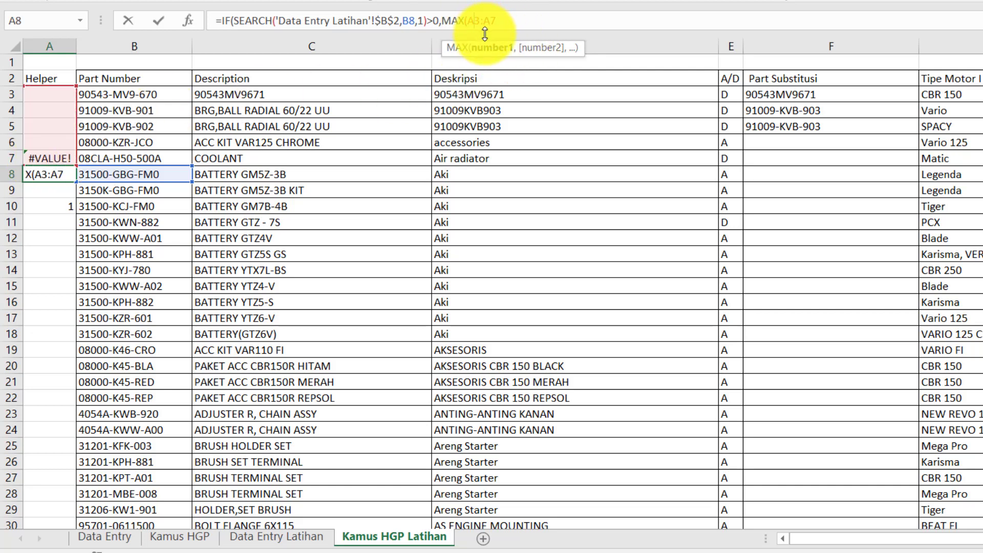
{"action": "key", "text": "F4"}
{"action": "left_click", "coordinate": [524, 24]}
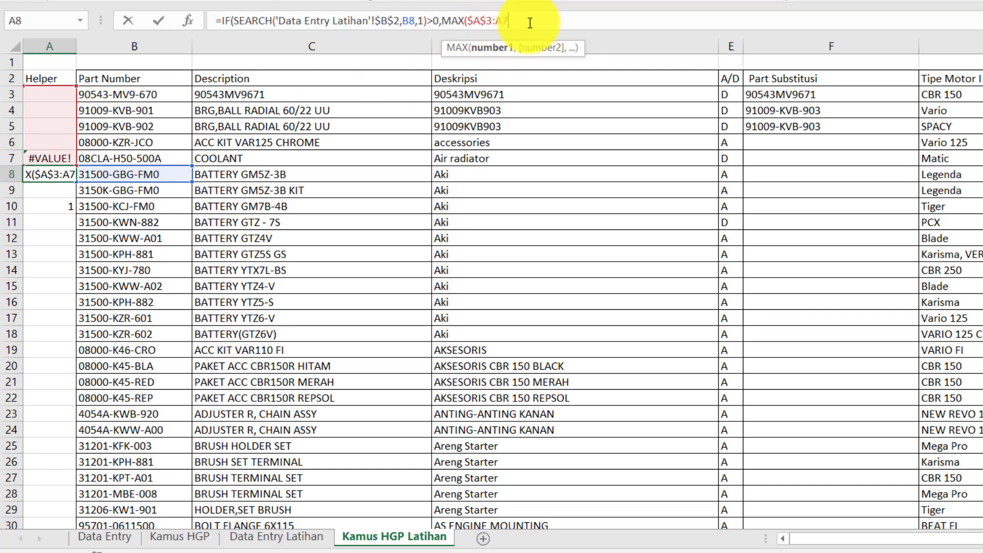
{"action": "type", "text": ")+"}
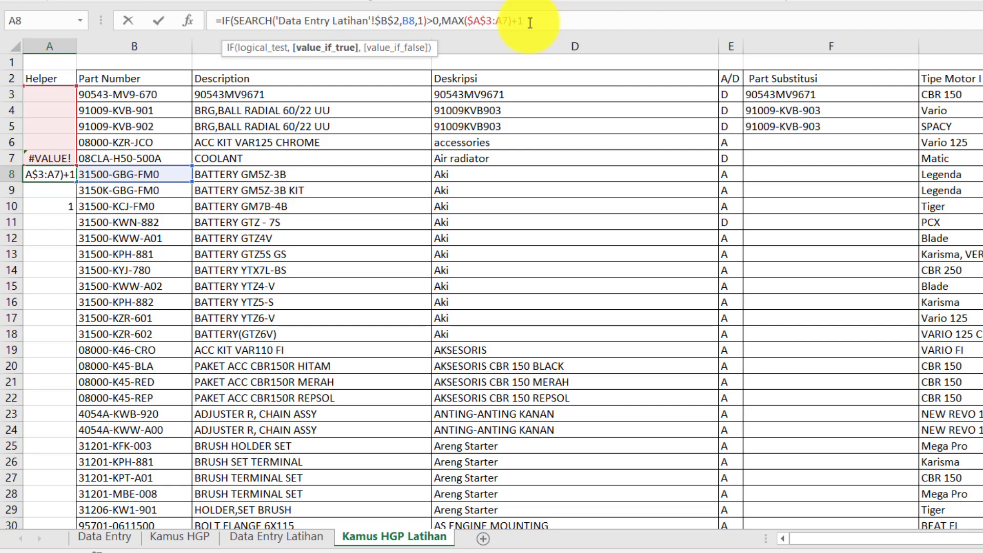
{"action": "type", "text": "1,"}
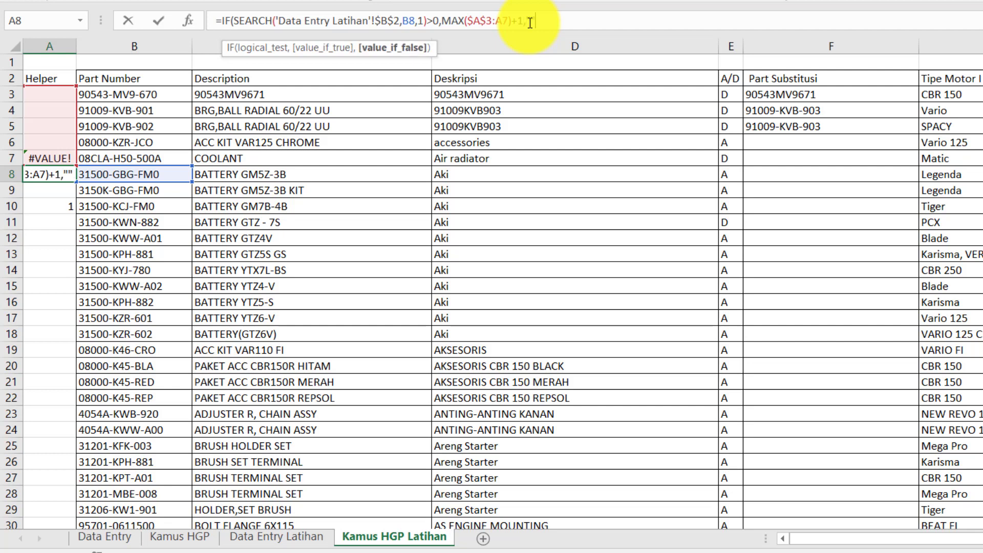
{"action": "key", "text": "ctrl+Return"}
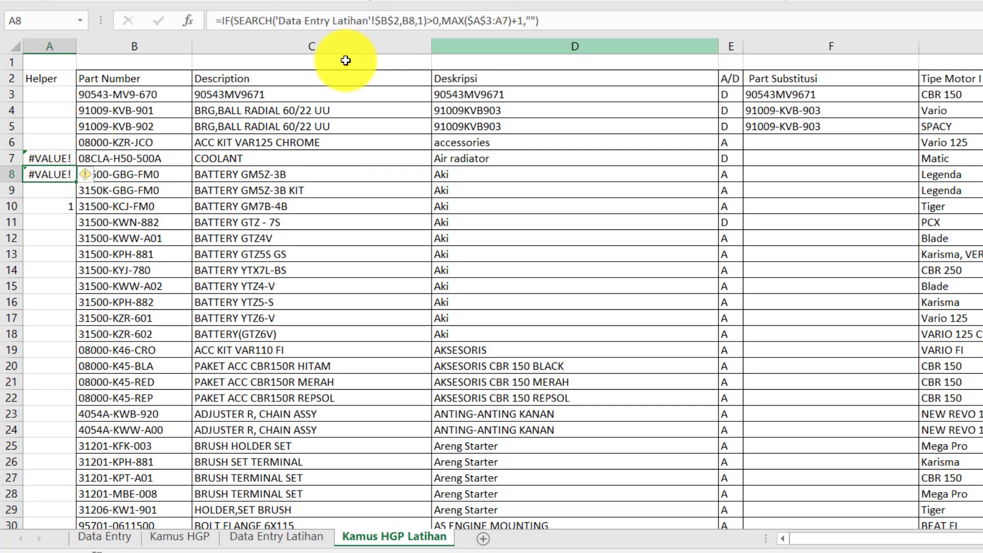
Wrap the A8 Helper formula in IFERROR with "" as the error value, accepting the closing-parenthesis correction
{"action": "left_click", "coordinate": [221, 20]}
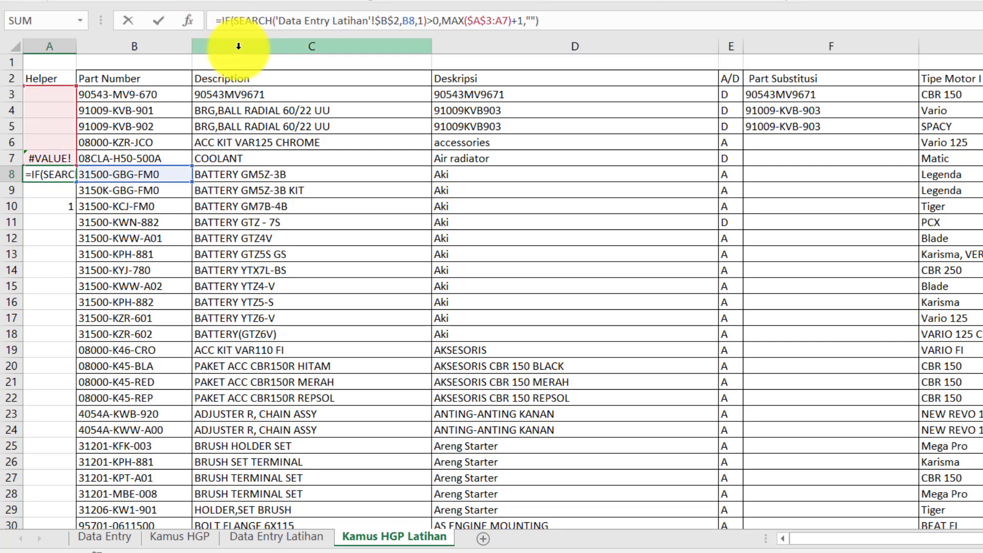
{"action": "type", "text": "IFERROR("}
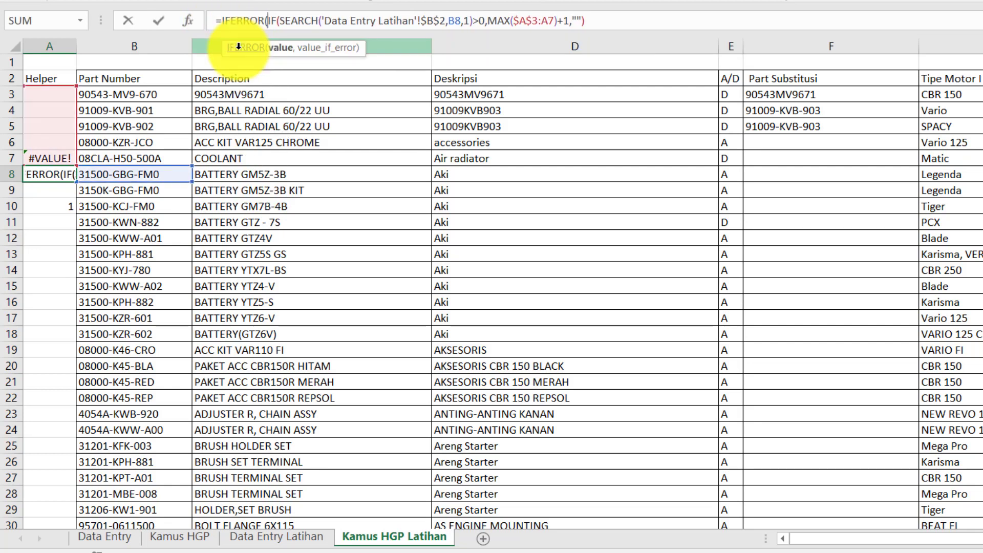
{"action": "key", "text": "End"}
{"action": "type", "text": ","}
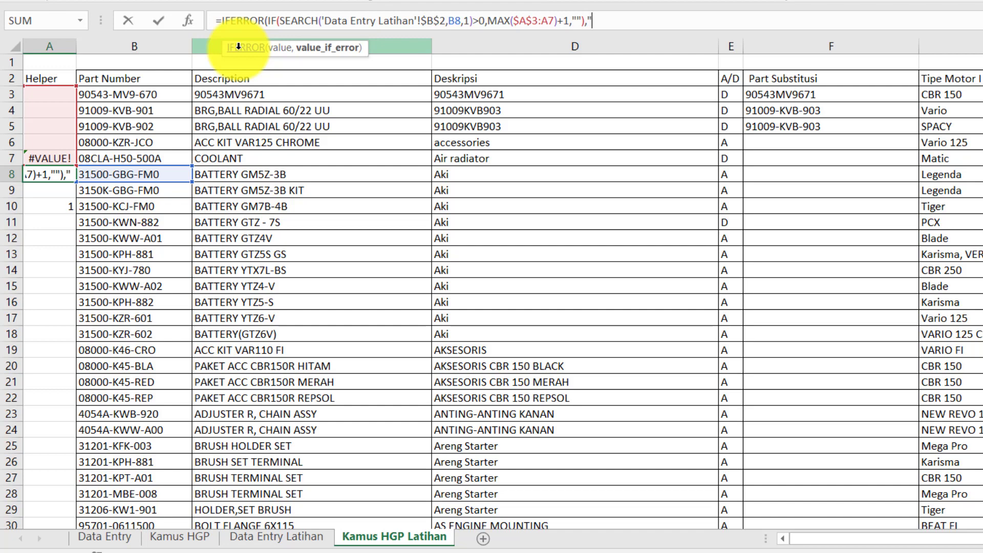
{"action": "key", "text": "Return"}
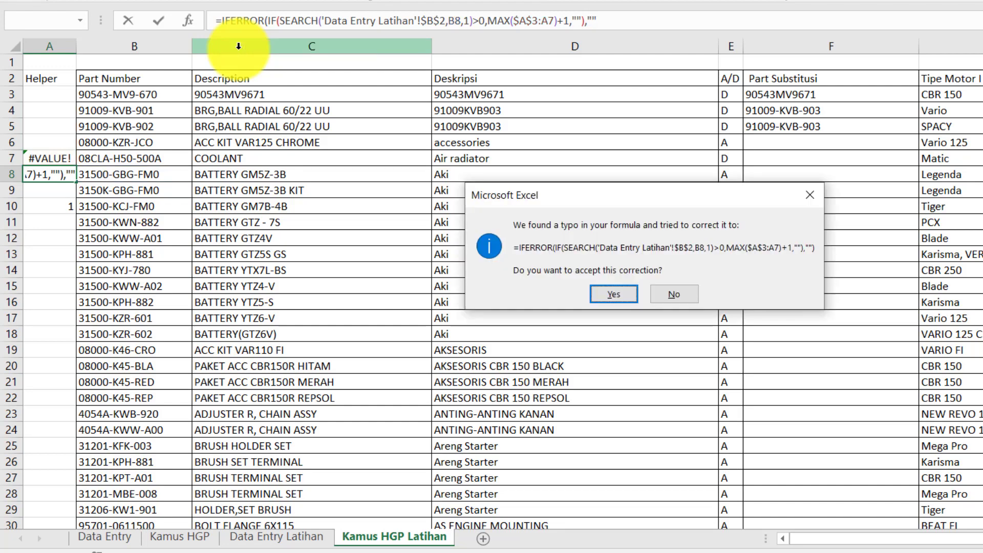
{"action": "key", "text": "Return"}
{"action": "key", "text": "Up"}
{"action": "key", "text": "Up"}
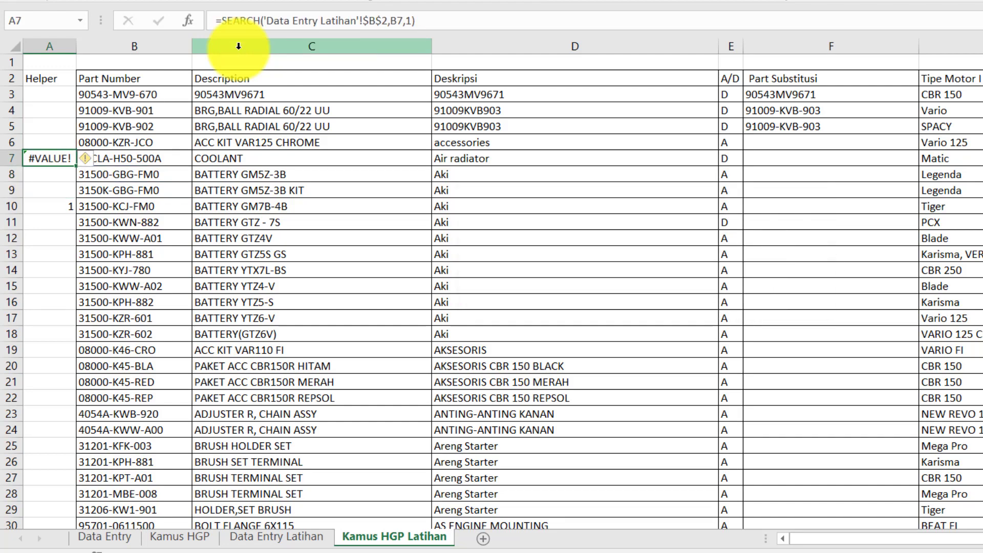
Copy the IFERROR formula from A8 to the Helper cells above it, A3:A7
{"action": "key", "text": "Down"}
{"action": "key", "text": "ctrl+c"}
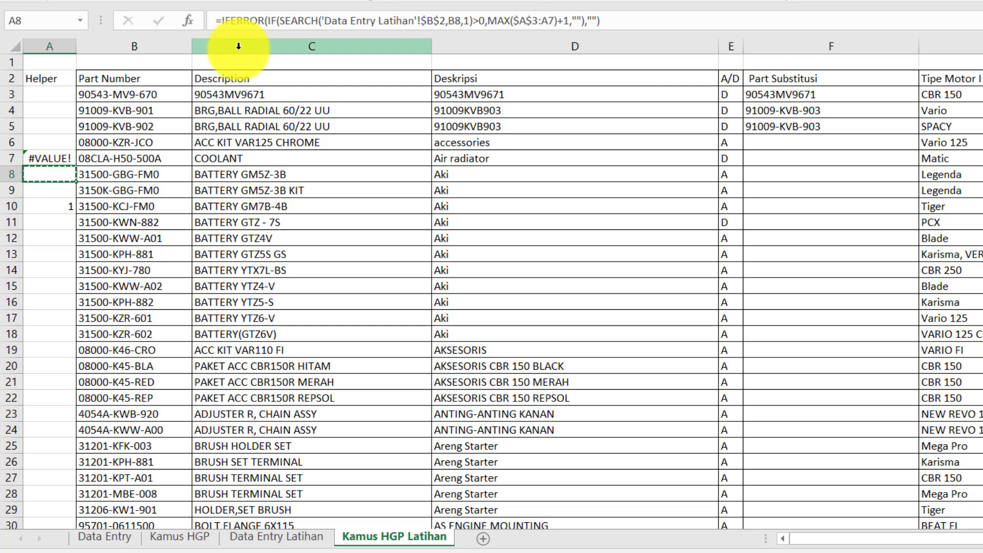
{"action": "key", "text": "Up"}
{"action": "key", "text": "shift+Up"}
{"action": "key", "text": "shift+Up"}
{"action": "key", "text": "shift+Up"}
{"action": "key", "text": "shift+Up"}
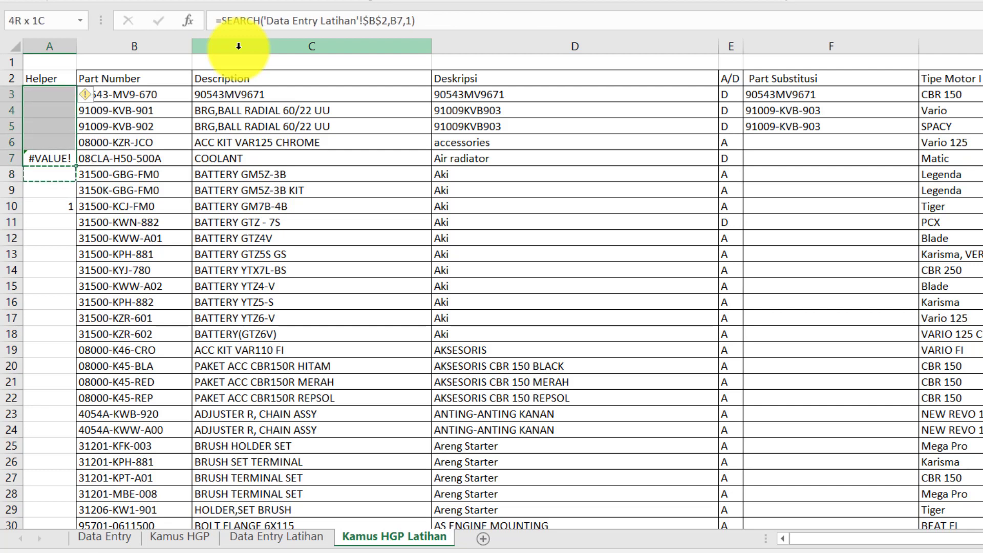
{"action": "key", "text": "ctrl+v"}
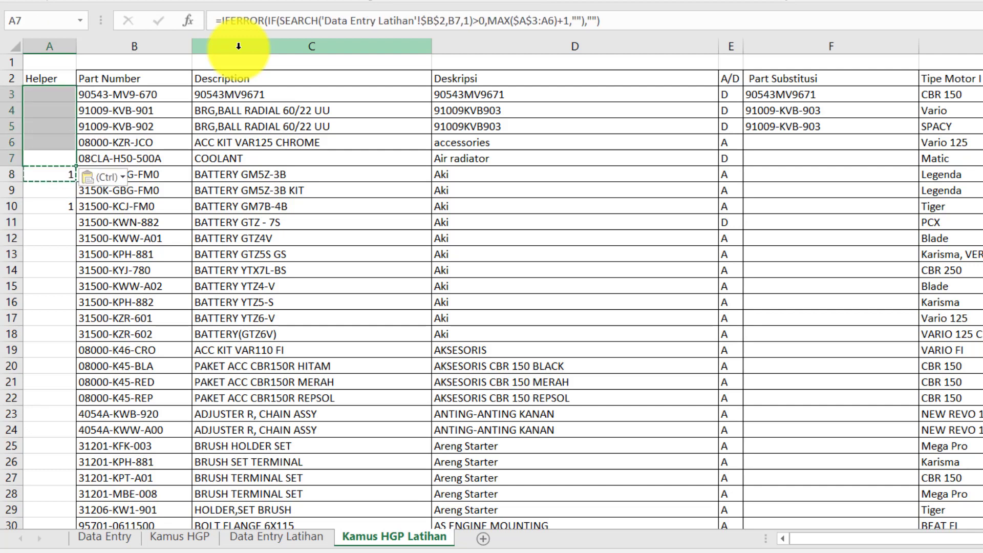
Copy the IFERROR formula from A8 down to Helper cells A9:A19
{"action": "left_click", "coordinate": [32, 175]}
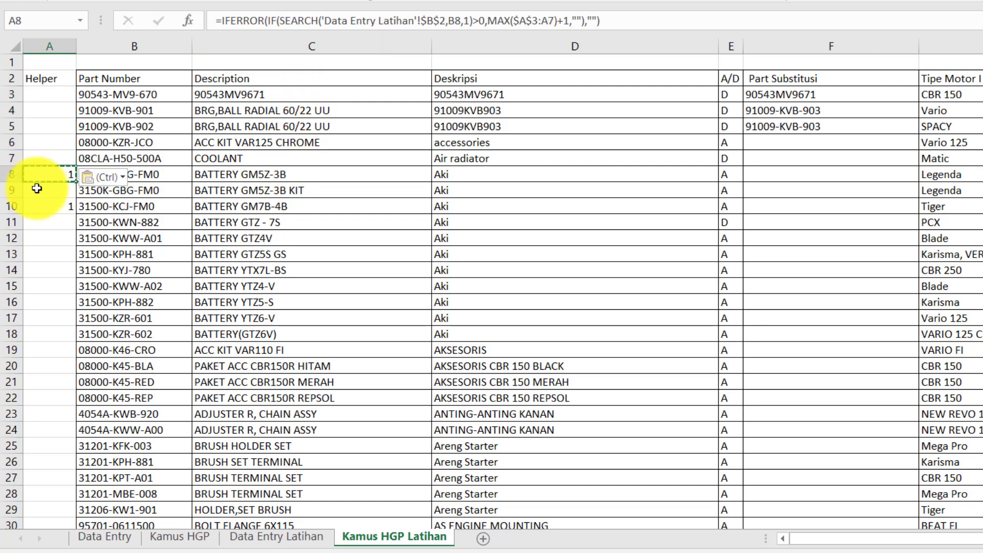
{"action": "left_click", "coordinate": [43, 189]}
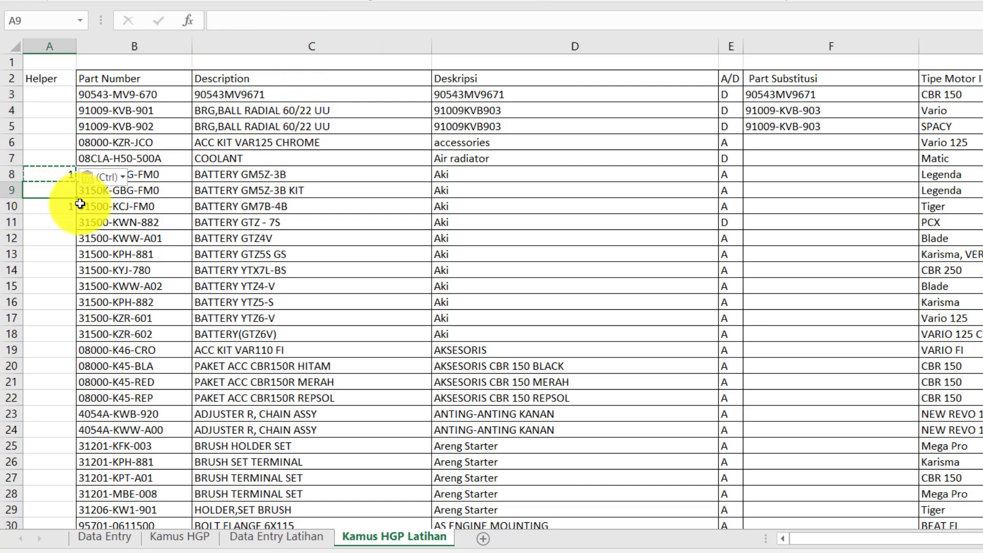
{"action": "key", "text": "shift+Down"}
{"action": "key", "text": "shift+Down"}
{"action": "key", "text": "shift+Down"}
{"action": "key", "text": "shift+Down"}
{"action": "key", "text": "shift+Down"}
{"action": "key", "text": "shift+Down"}
{"action": "key", "text": "shift+Down"}
{"action": "key", "text": "shift+Down"}
{"action": "key", "text": "shift+Down"}
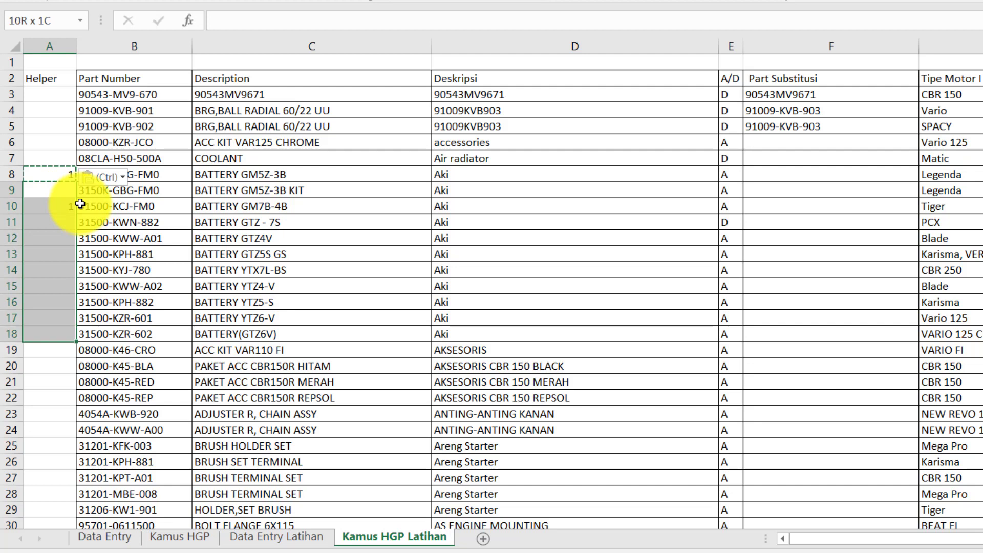
{"action": "key", "text": "shift+Down"}
{"action": "key", "text": "ctrl+v"}
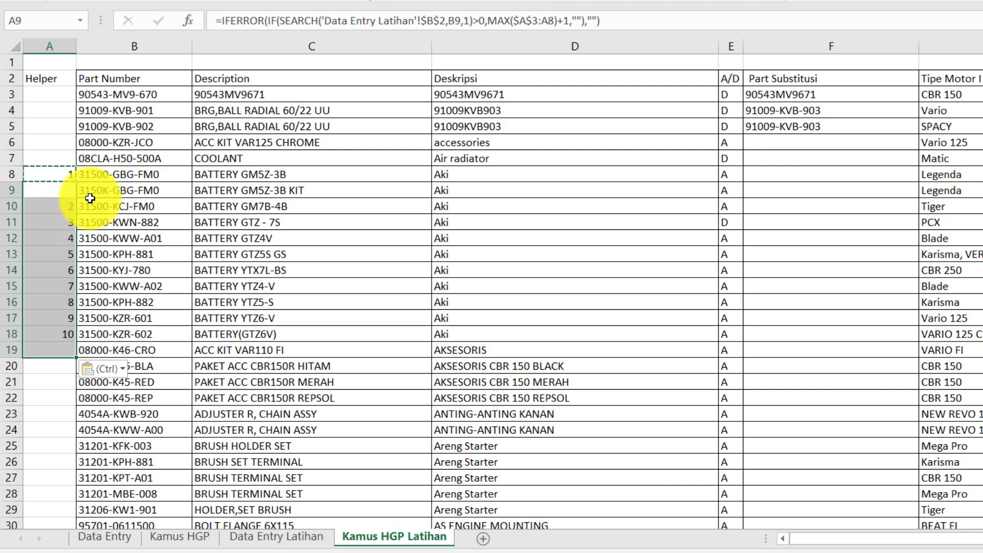
Check the Helper formula in A9 against the search value in B2 of Data Entry Latihan
{"action": "left_click", "coordinate": [57, 186]}
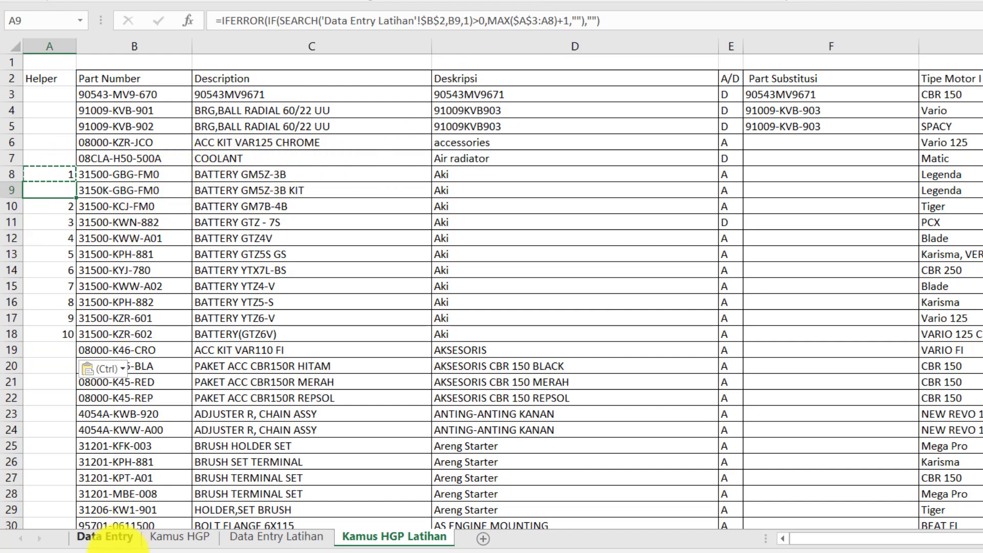
{"action": "left_click", "coordinate": [290, 536]}
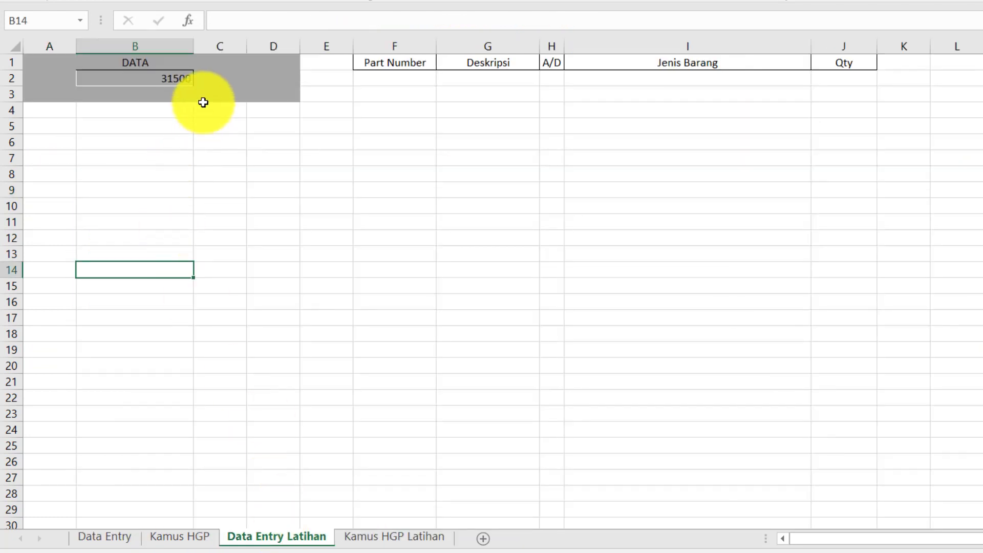
{"action": "left_click", "coordinate": [387, 535]}
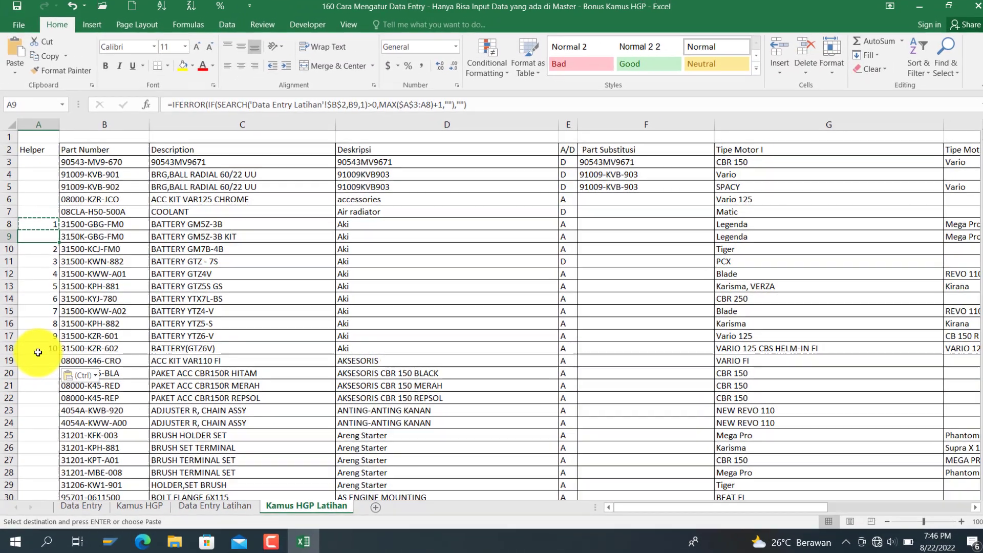
Fill the Helper formula from A19 down to the last part row, 3935, and check the formula there
{"action": "left_click", "coordinate": [52, 336]}
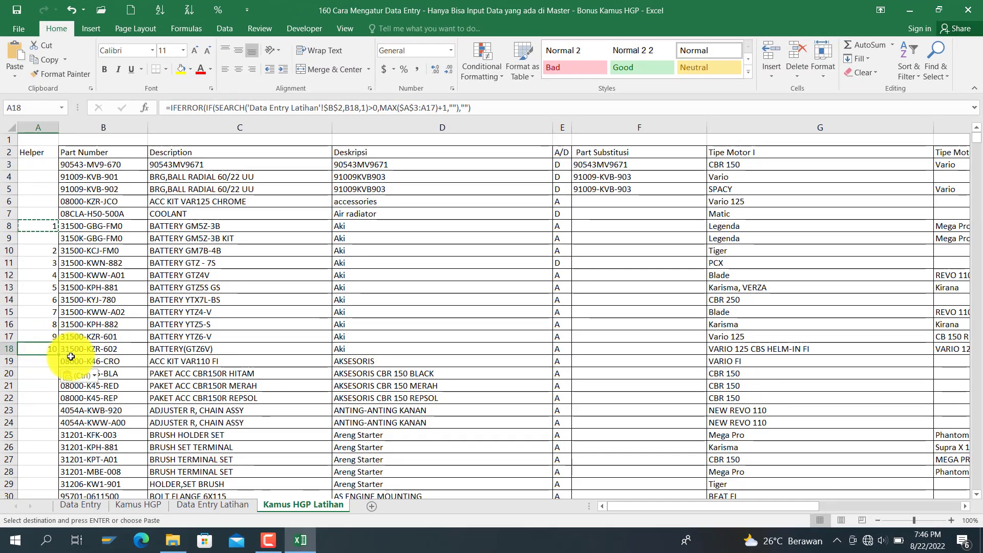
{"action": "left_click_drag", "start_coordinate": [59, 356], "coordinate": [59, 363]}
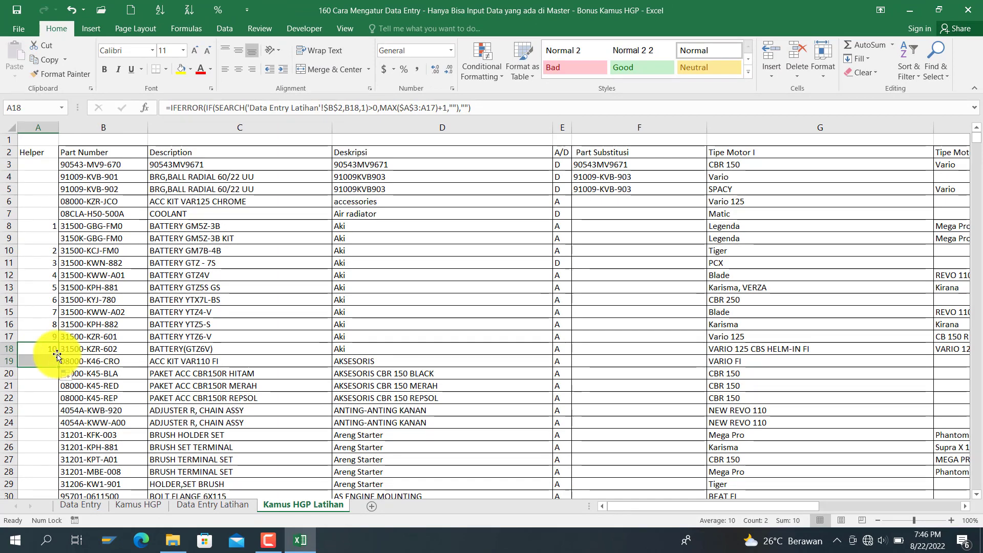
{"action": "left_click", "coordinate": [40, 364]}
{"action": "double_click", "coordinate": [57, 367]}
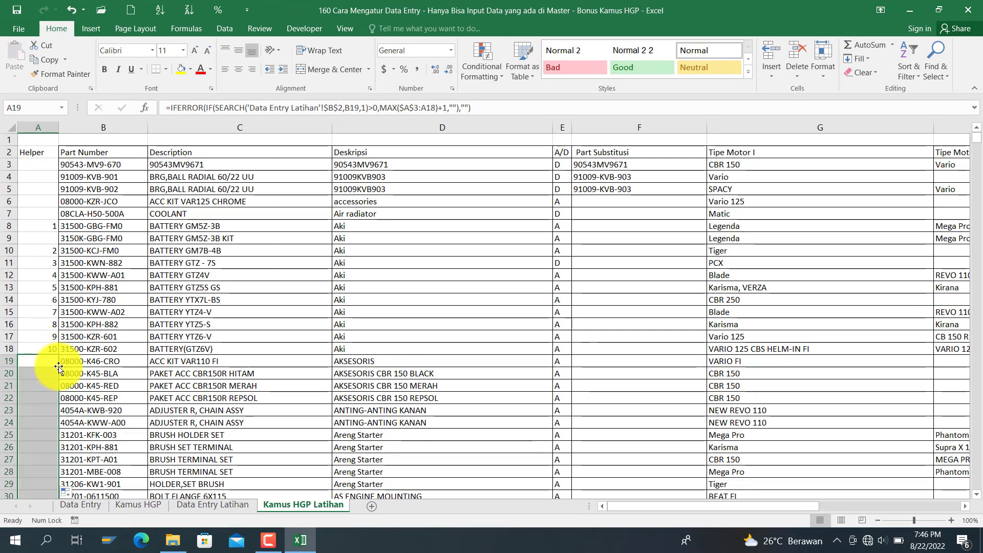
{"action": "left_click", "coordinate": [46, 360]}
{"action": "key", "text": "ctrl+shift+Down"}
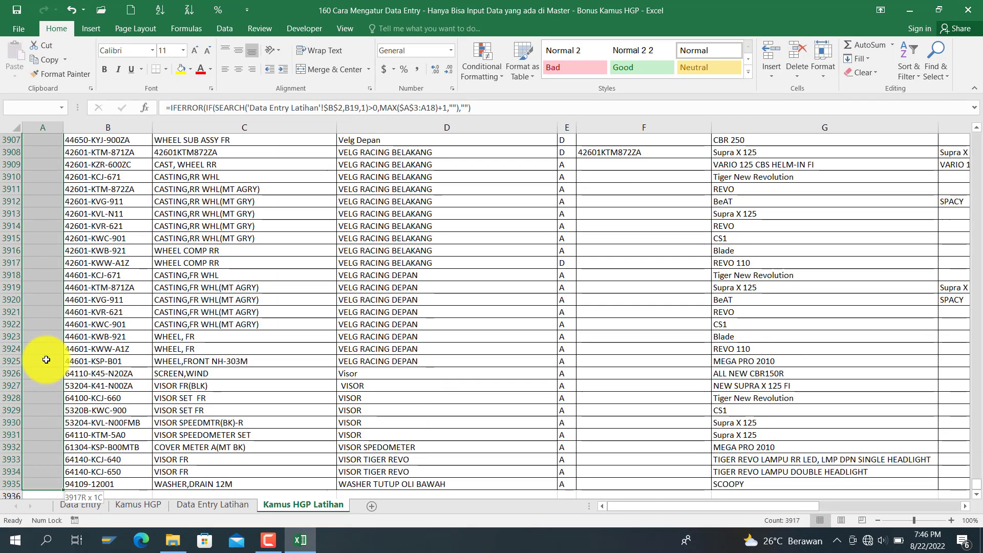
{"action": "left_click", "coordinate": [42, 483]}
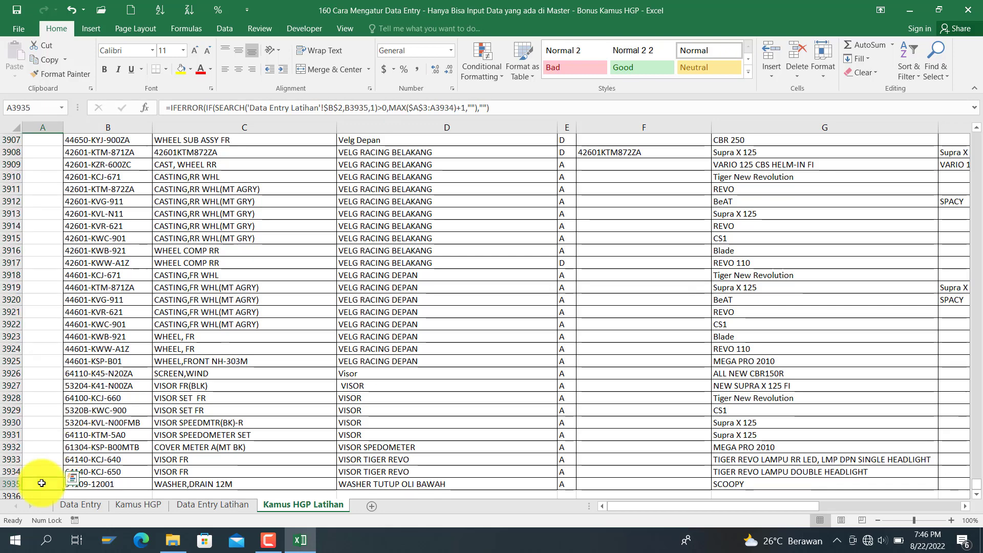
Review the filled Helper column on Kamus HGP Latihan against the search value on Data Entry Latihan
{"action": "left_click", "coordinate": [214, 506]}
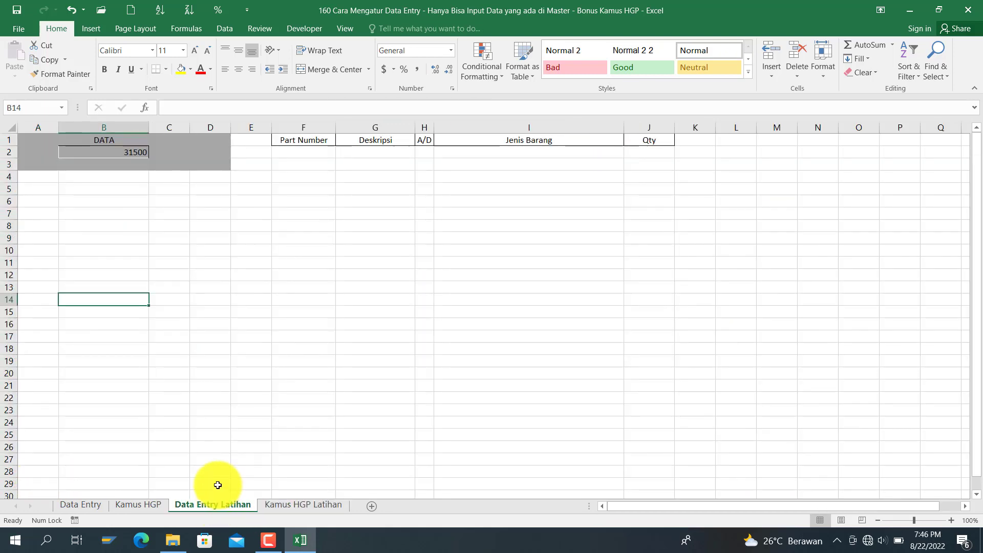
{"action": "left_click", "coordinate": [309, 503]}
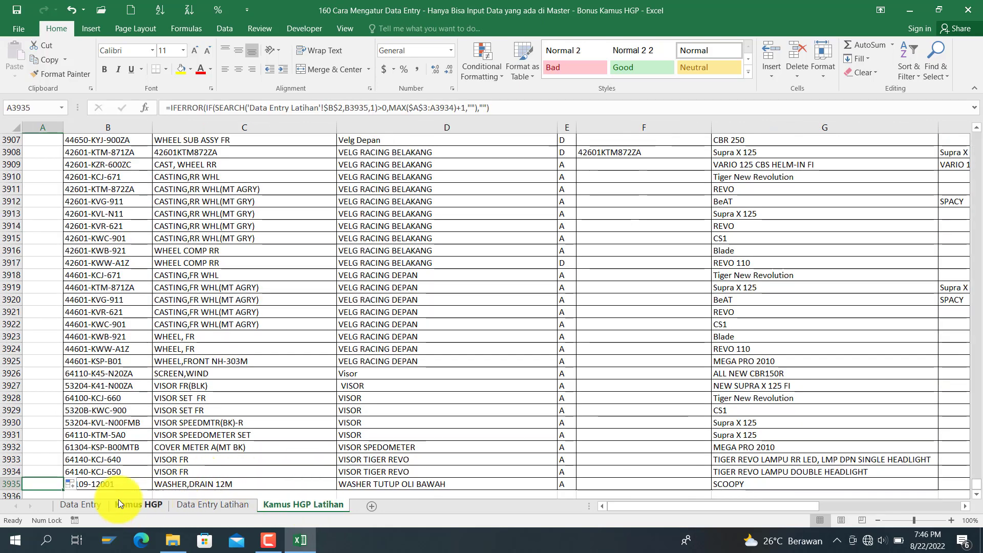
{"action": "scroll", "coordinate": [207, 490], "scroll_direction": "up", "scroll_amount": 3}
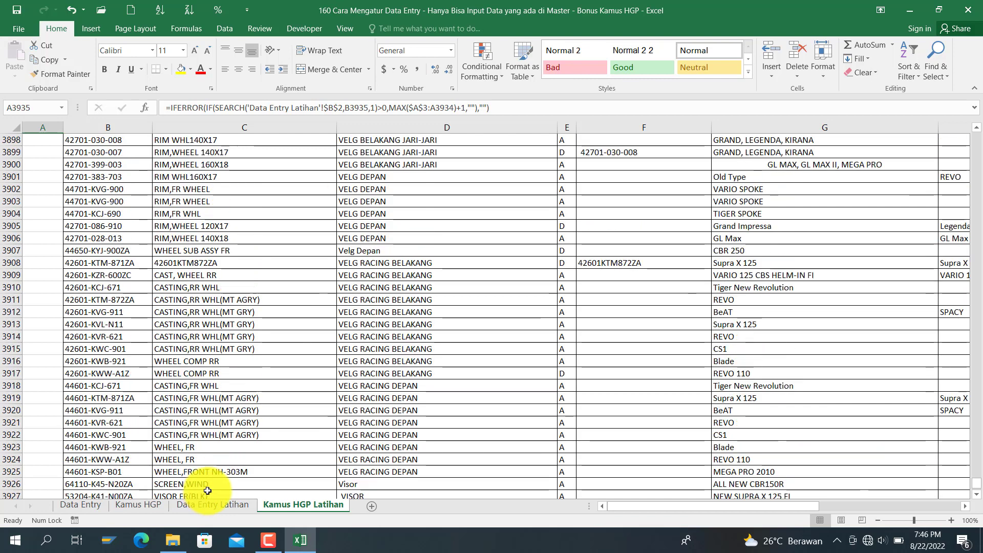
{"action": "scroll", "coordinate": [208, 490], "scroll_direction": "up", "scroll_amount": 4}
{"action": "scroll", "coordinate": [208, 490], "scroll_direction": "down", "scroll_amount": 7}
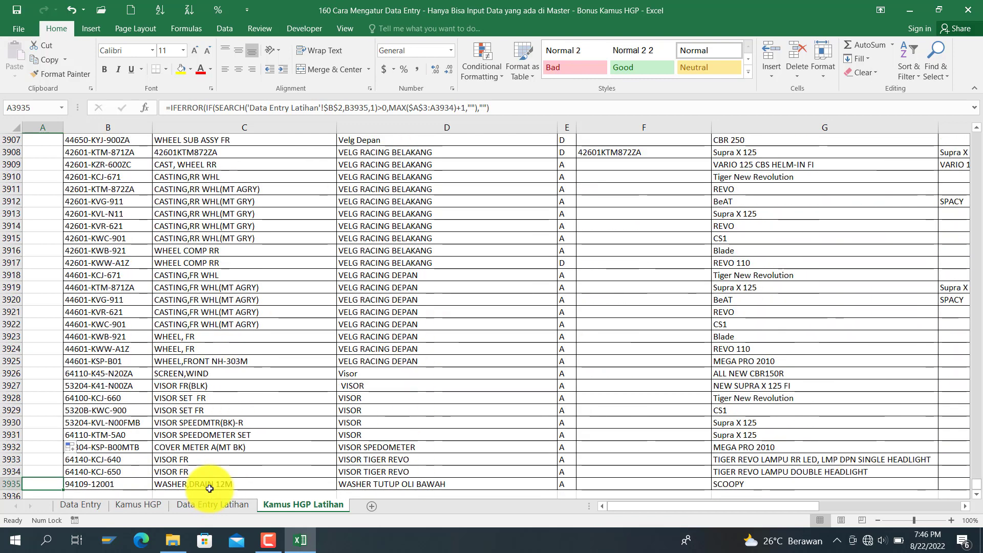
{"action": "scroll", "coordinate": [209, 489], "scroll_direction": "down", "scroll_amount": 3}
{"action": "key", "text": "ctrl+shift+Up"}
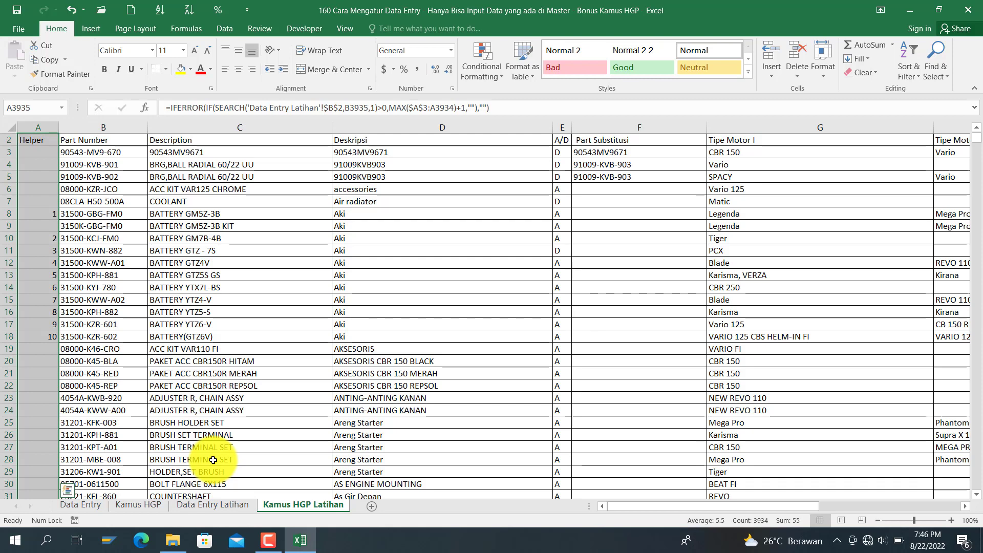
{"action": "key", "text": "ctrl+q"}
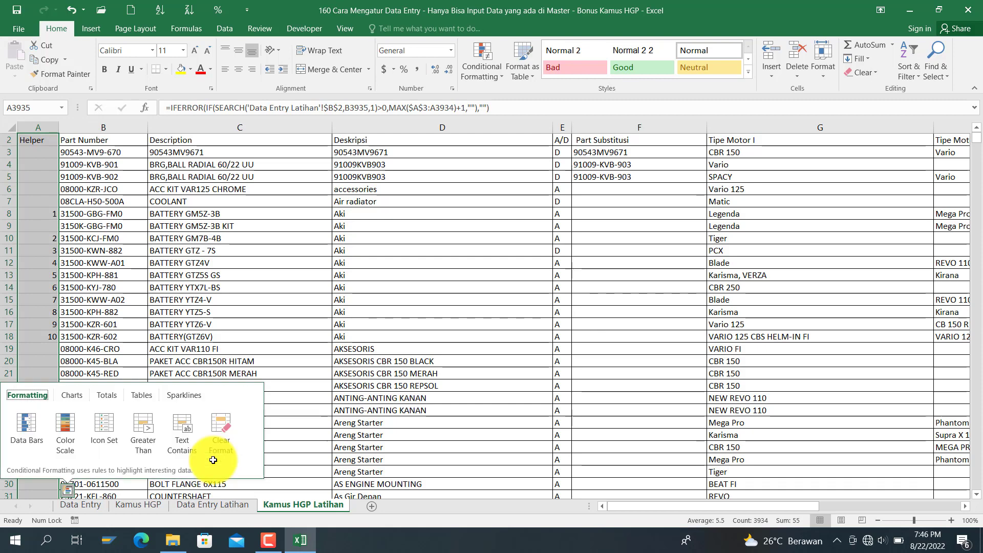
{"action": "left_click", "coordinate": [213, 460]}
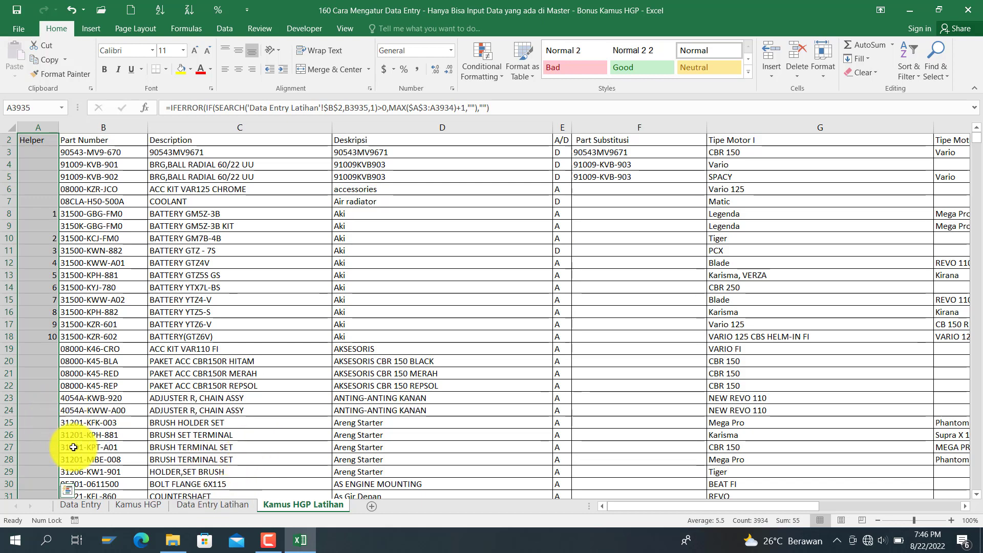
{"action": "left_click", "coordinate": [43, 435]}
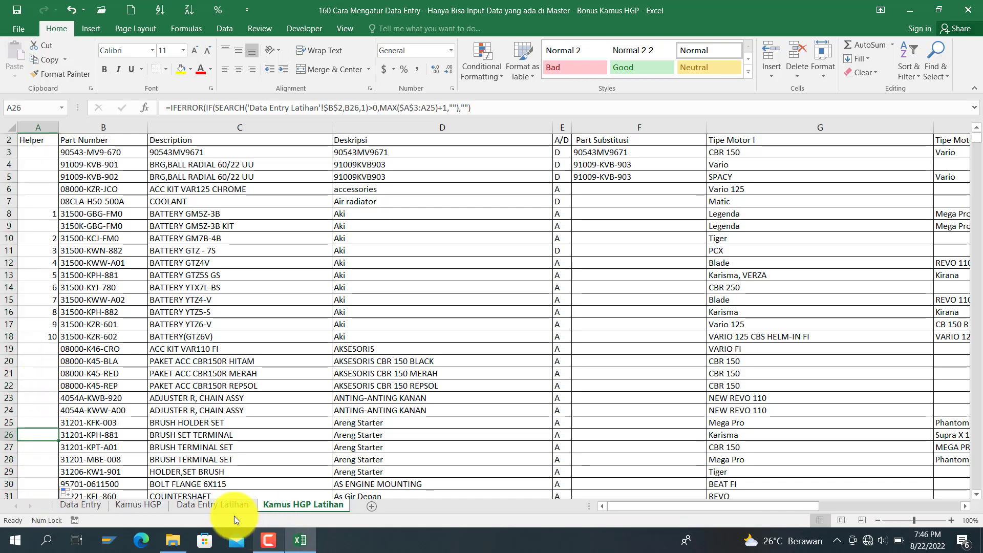
{"action": "left_click", "coordinate": [223, 503]}
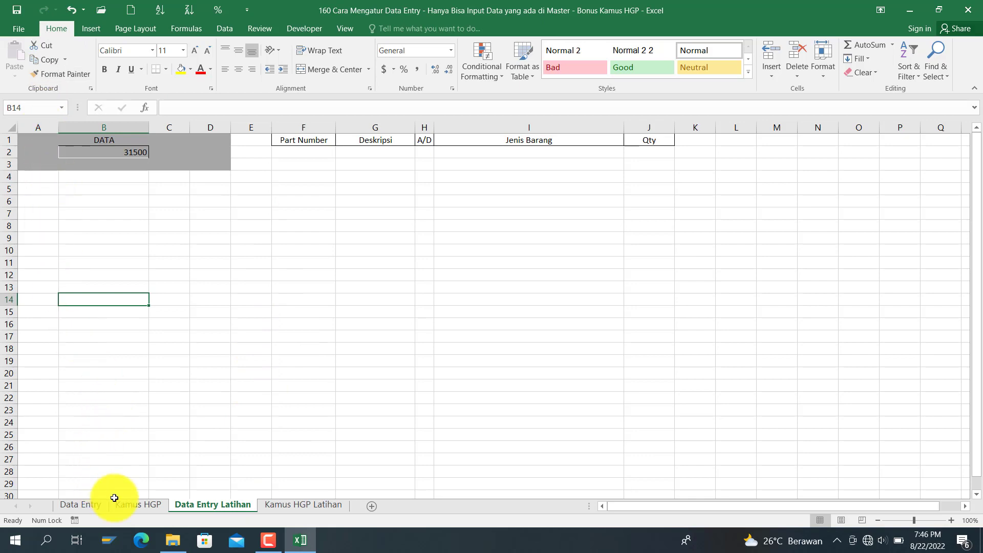
Examine the VLOOKUP formulas in the part number results on the finished Data Entry sheet, cells B4, B13 and B17
{"action": "left_click", "coordinate": [88, 504]}
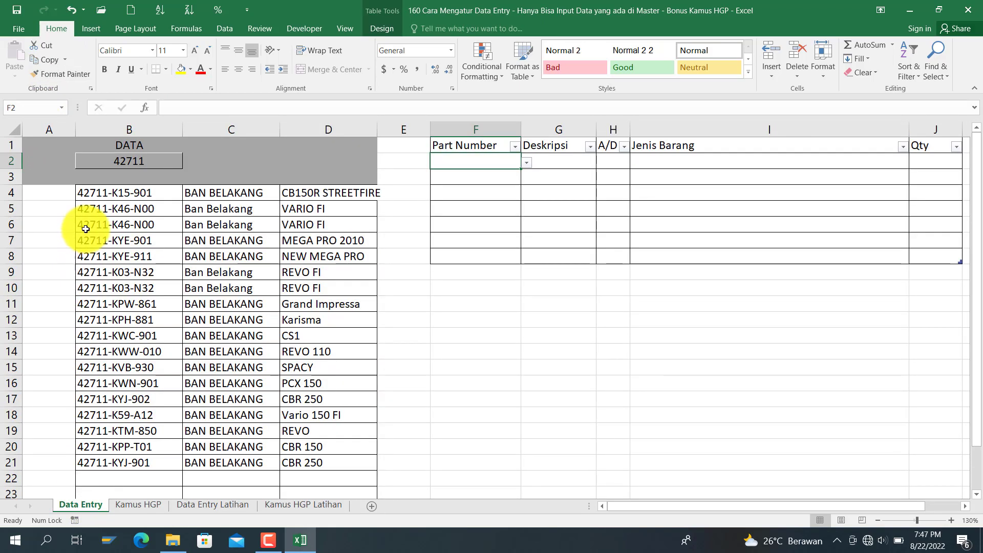
{"action": "left_click", "coordinate": [92, 192]}
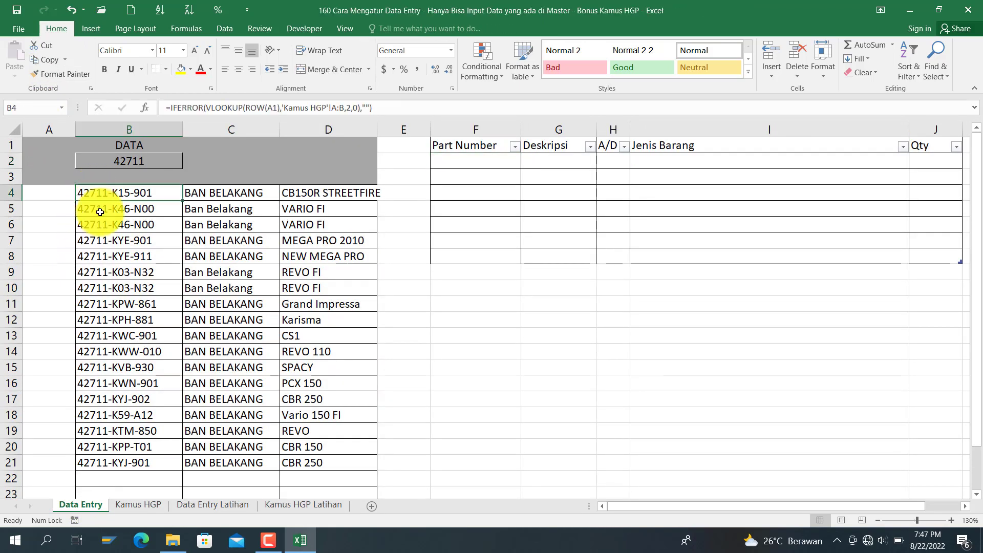
{"action": "double_click", "coordinate": [116, 333]}
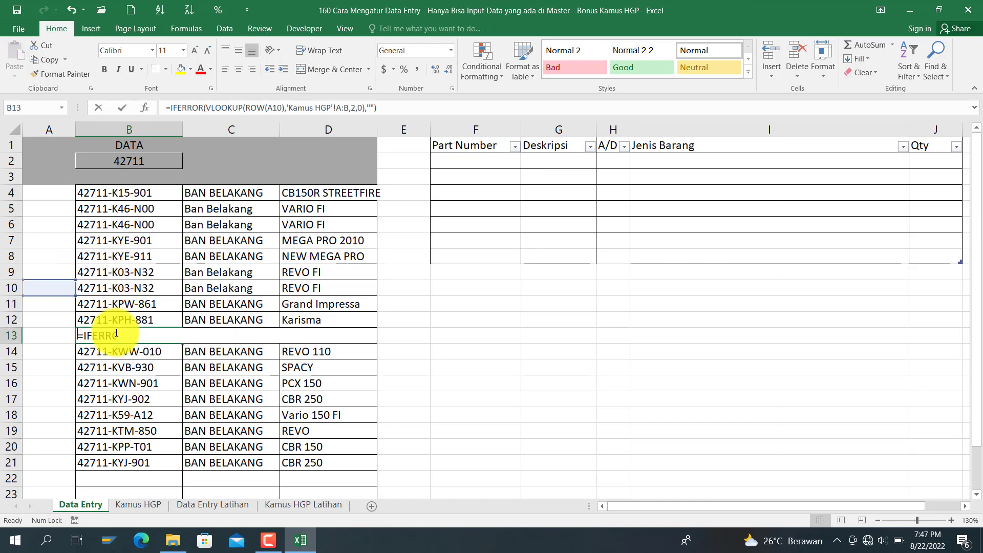
{"action": "left_click", "coordinate": [127, 395]}
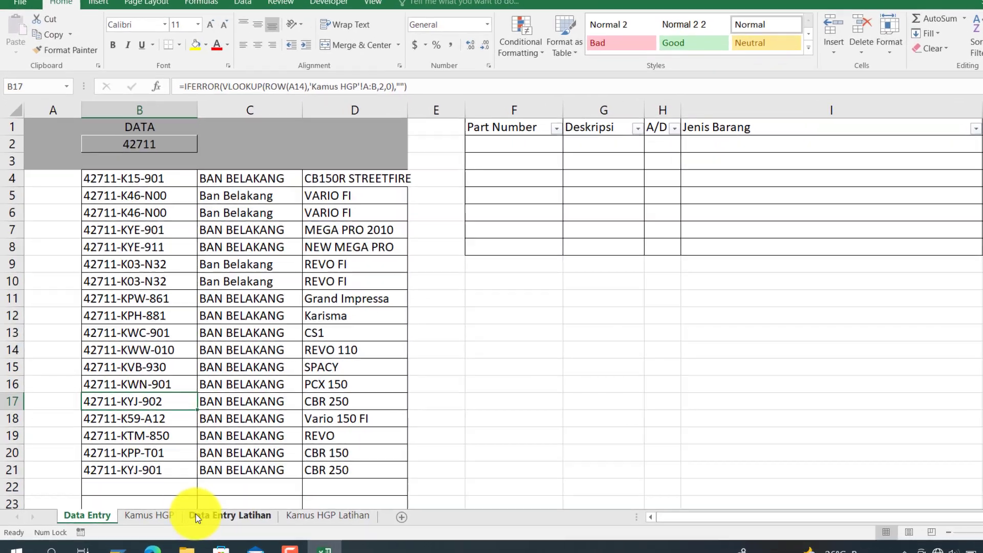
Enter =VLOOKUP(ROW(),'Kamus HGP Latihan'!A:B,2,0) in cell B4 of Data Entry Latihan
{"action": "left_click", "coordinate": [185, 504]}
{"action": "left_click", "coordinate": [132, 134]}
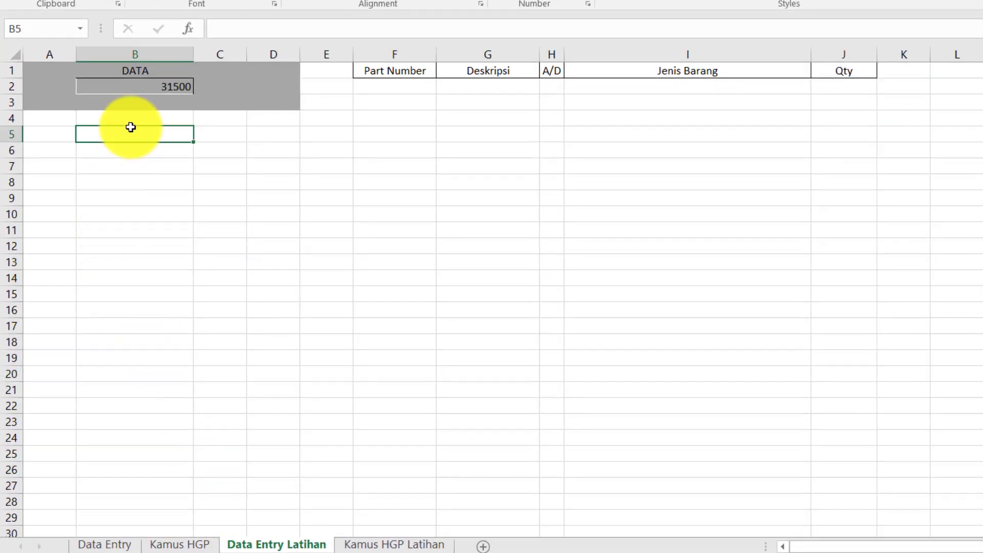
{"action": "left_click", "coordinate": [136, 114]}
{"action": "type", "text": "="}
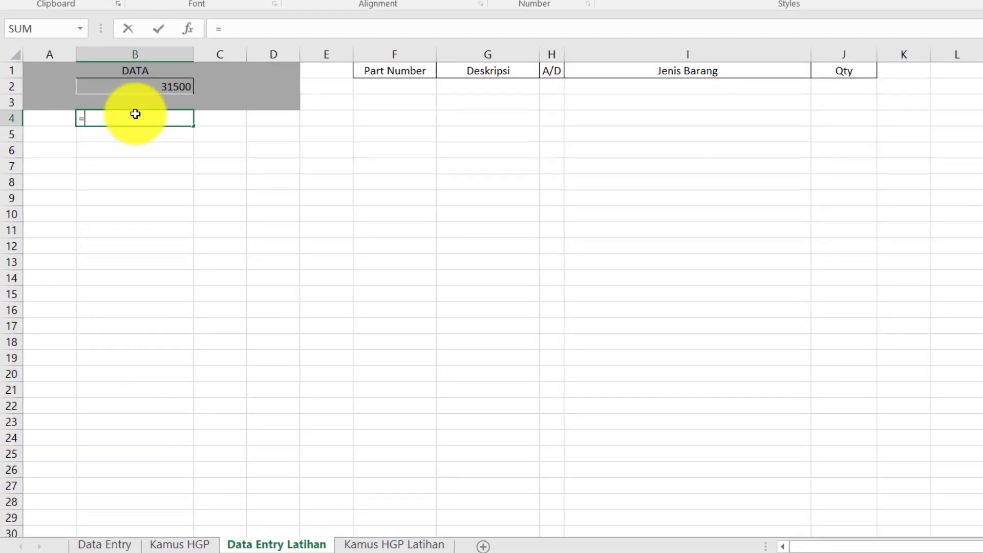
{"action": "type", "text": "VLOOkup("}
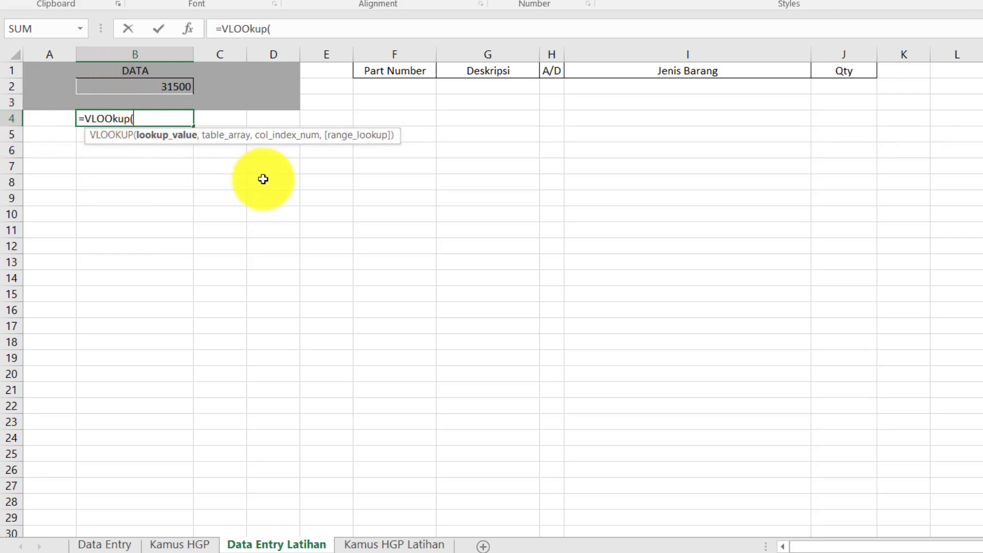
{"action": "type", "text": "ROW("}
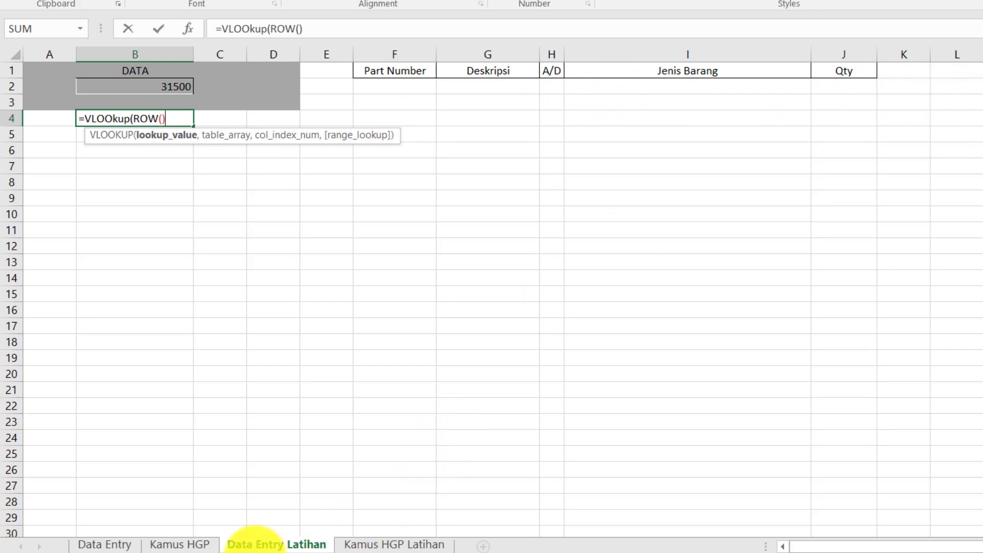
{"action": "type", "text": ","}
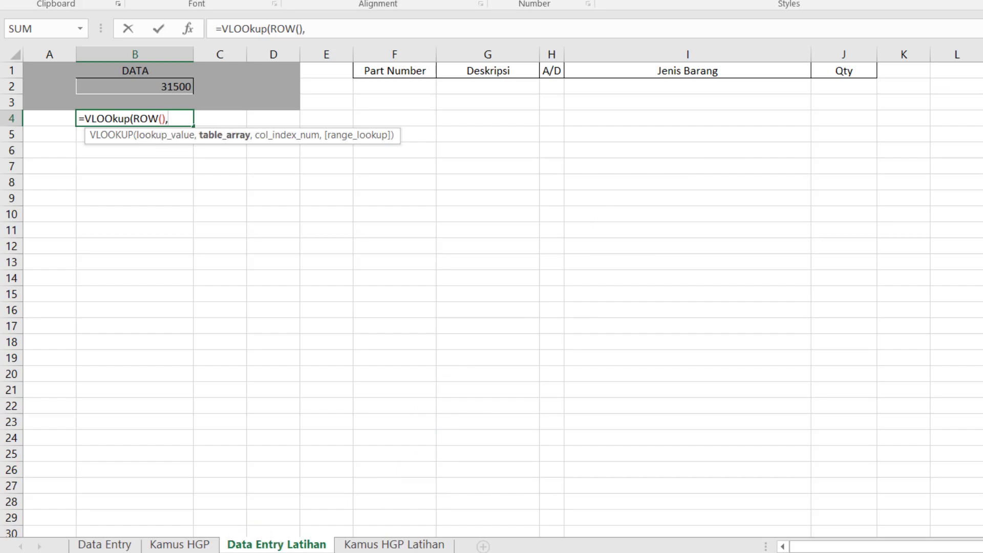
{"action": "left_click", "coordinate": [363, 544]}
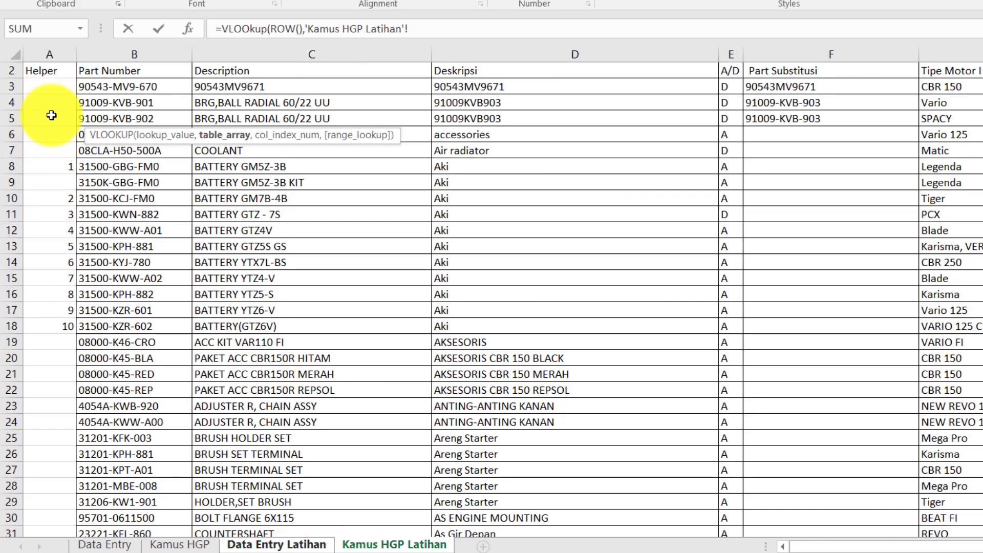
{"action": "left_click_drag", "start_coordinate": [49, 55], "coordinate": [137, 69]}
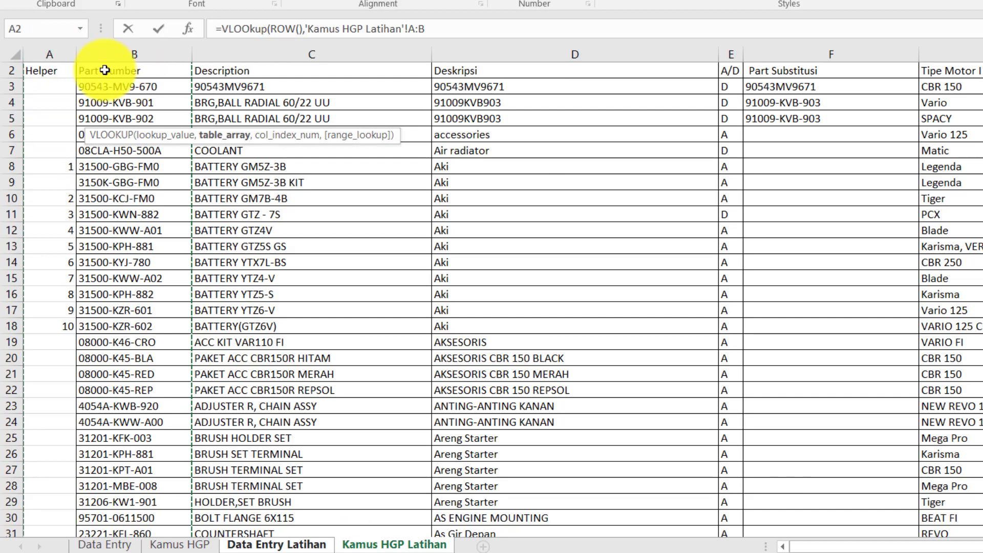
{"action": "left_click_drag", "start_coordinate": [67, 53], "coordinate": [101, 54]}
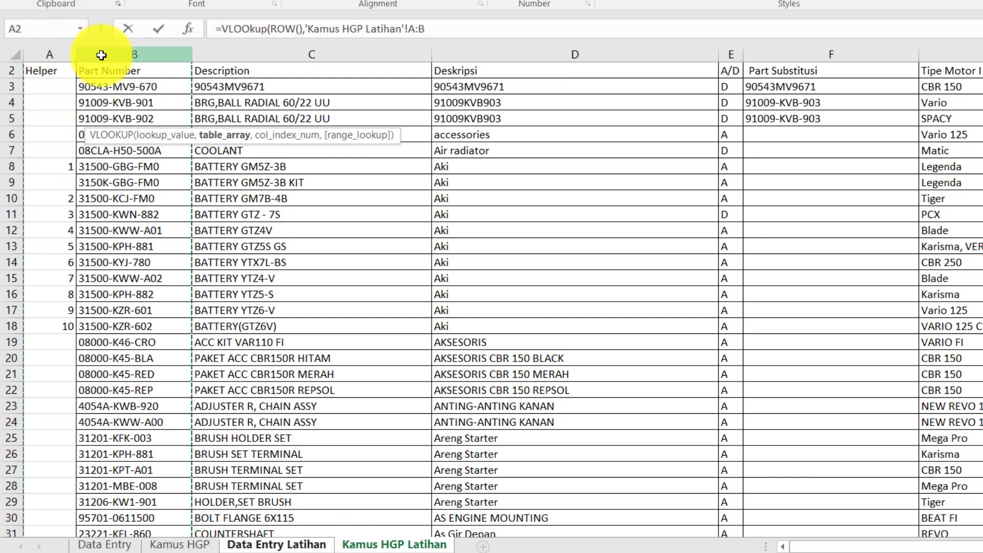
{"action": "type", "text": ",2,0"}
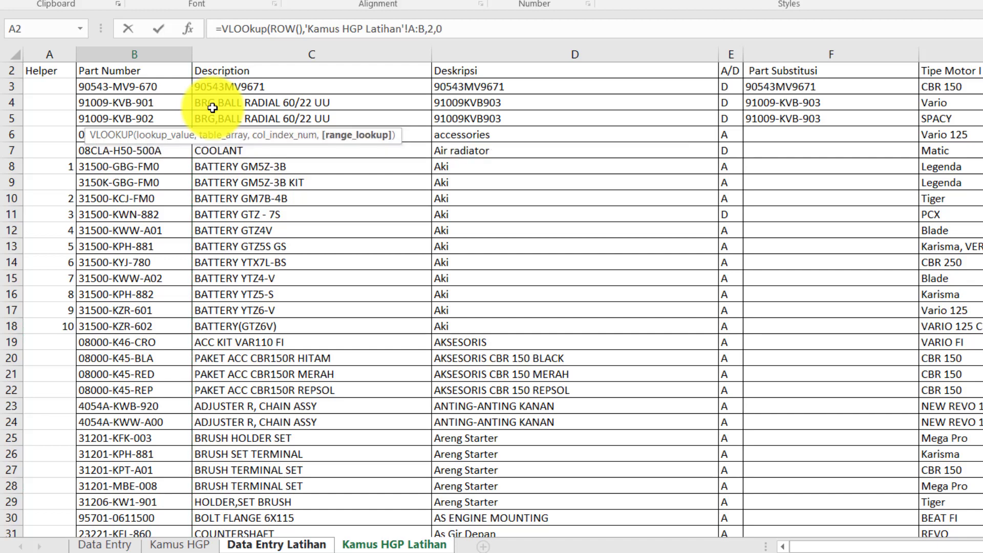
{"action": "key", "text": "Return"}
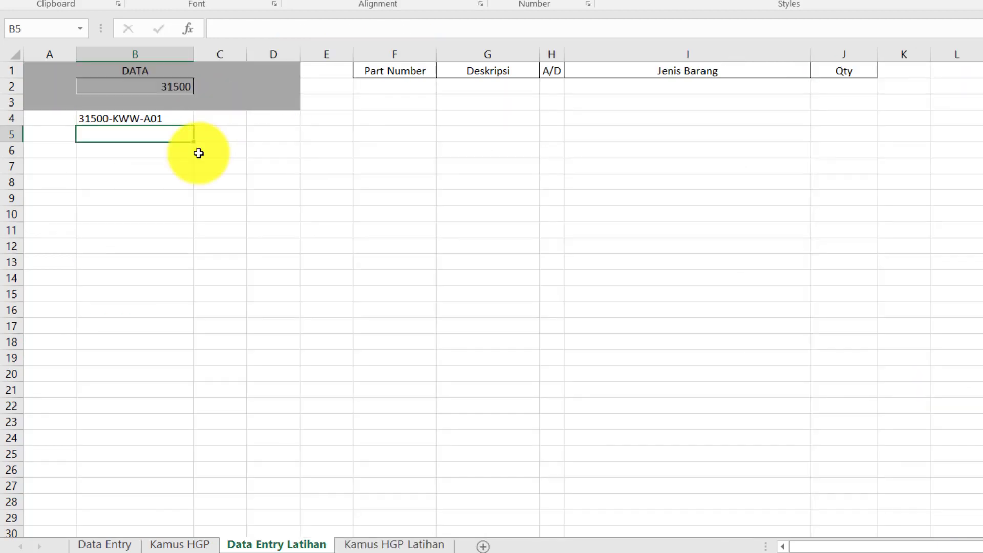
Compare the B4 lookup result with the Helper numbers on Kamus HGP Latihan and the B4 formula on Data Entry
{"action": "left_click", "coordinate": [353, 546]}
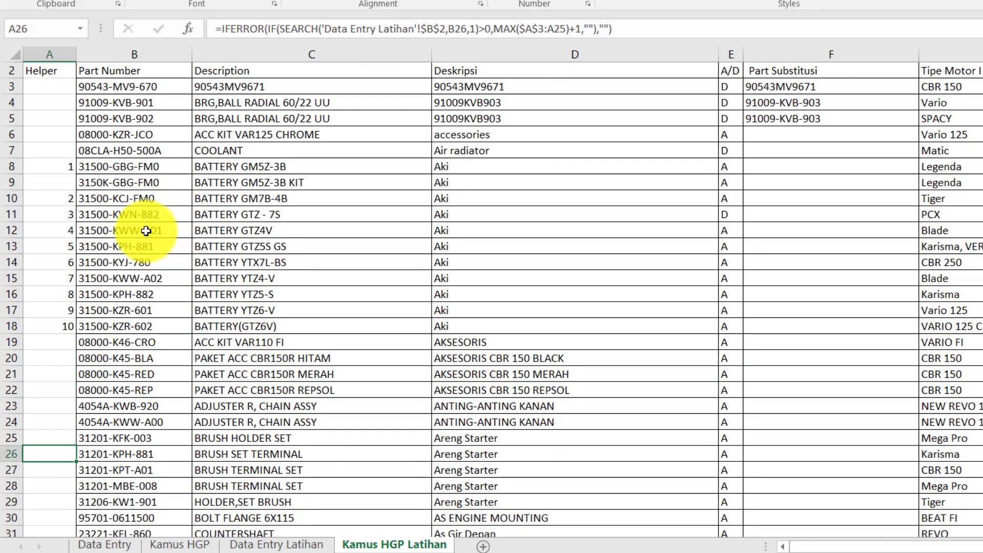
{"action": "left_click", "coordinate": [285, 547]}
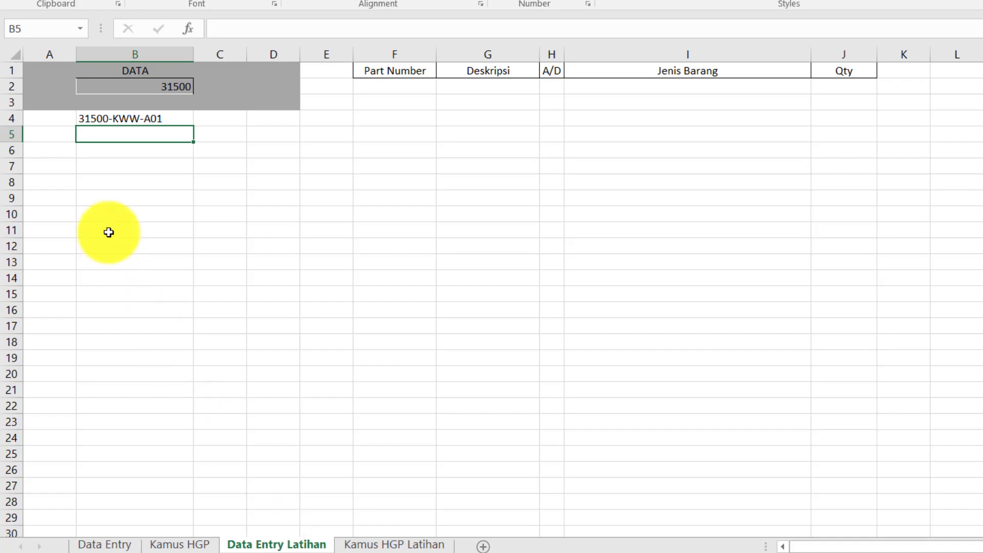
{"action": "left_click", "coordinate": [165, 546]}
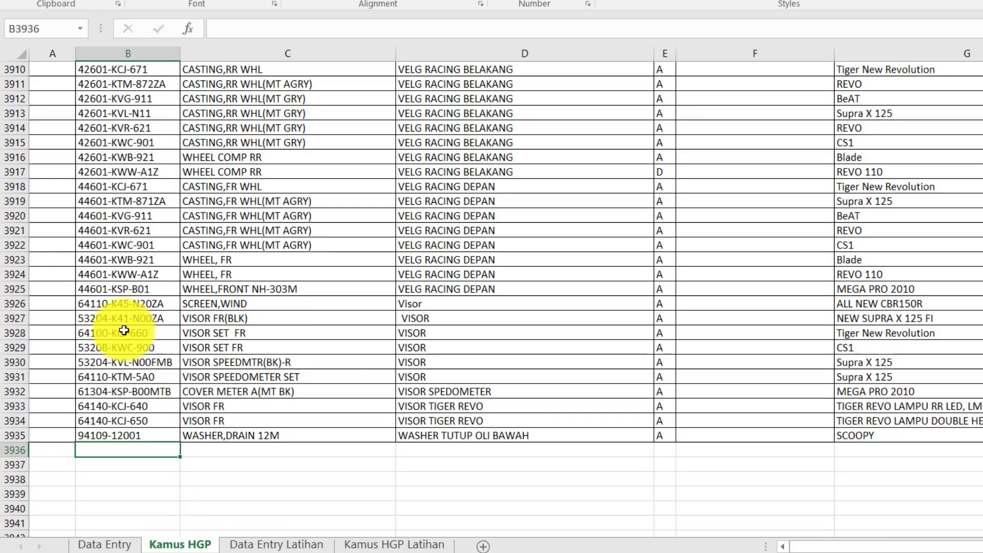
{"action": "left_click", "coordinate": [105, 544]}
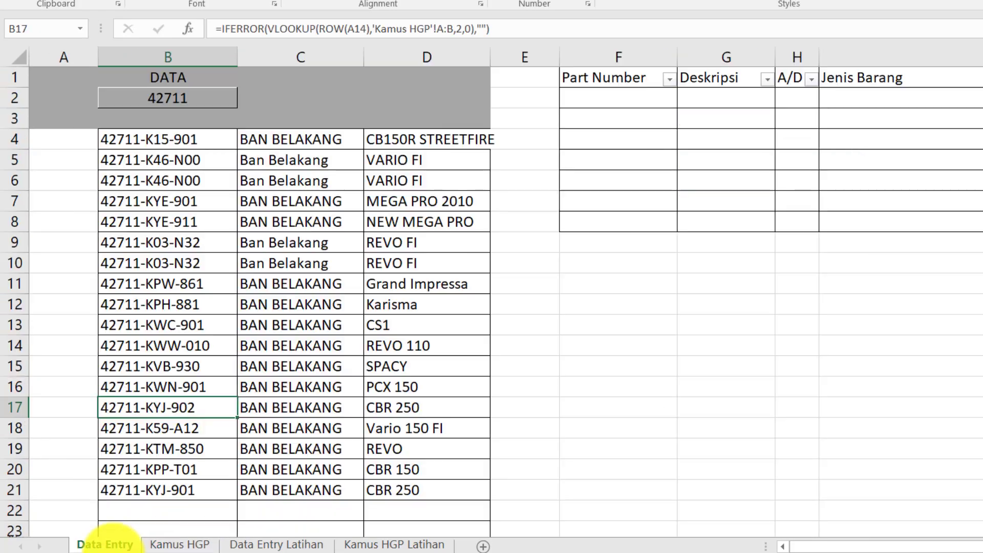
{"action": "left_click", "coordinate": [109, 144]}
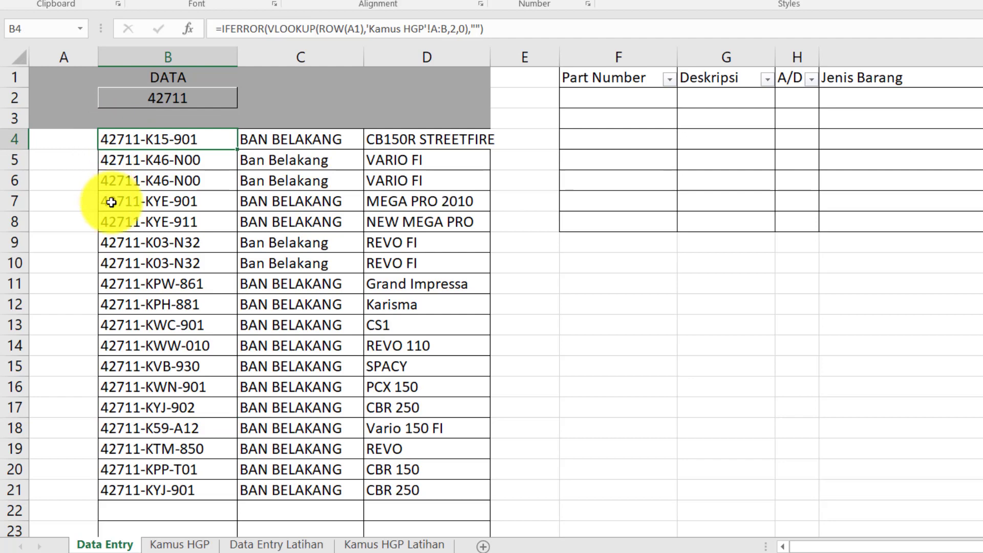
Add A1 as the ROW reference in the VLOOKUP formula in B4 of Data Entry Latihan
{"action": "left_click", "coordinate": [279, 544]}
{"action": "left_click", "coordinate": [112, 118]}
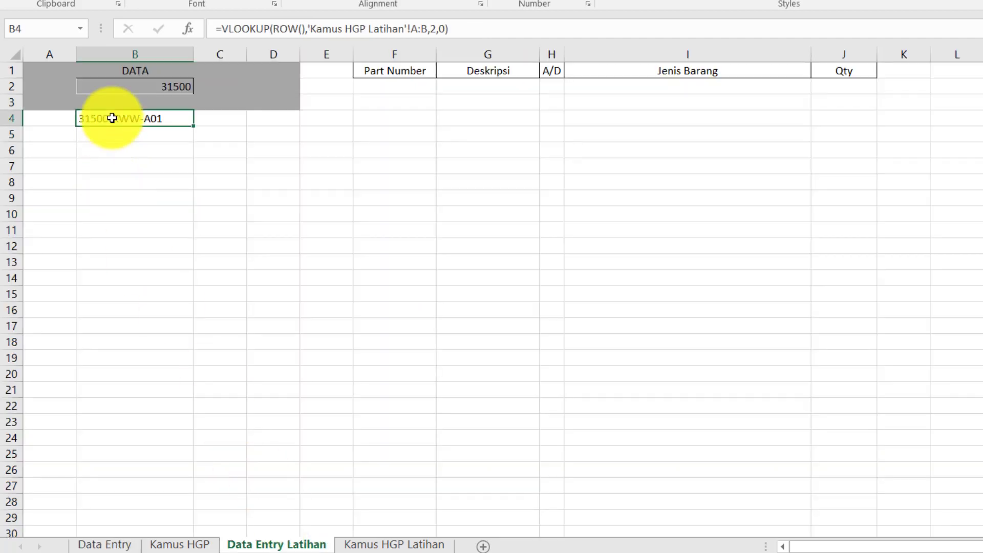
{"action": "left_click", "coordinate": [301, 29]}
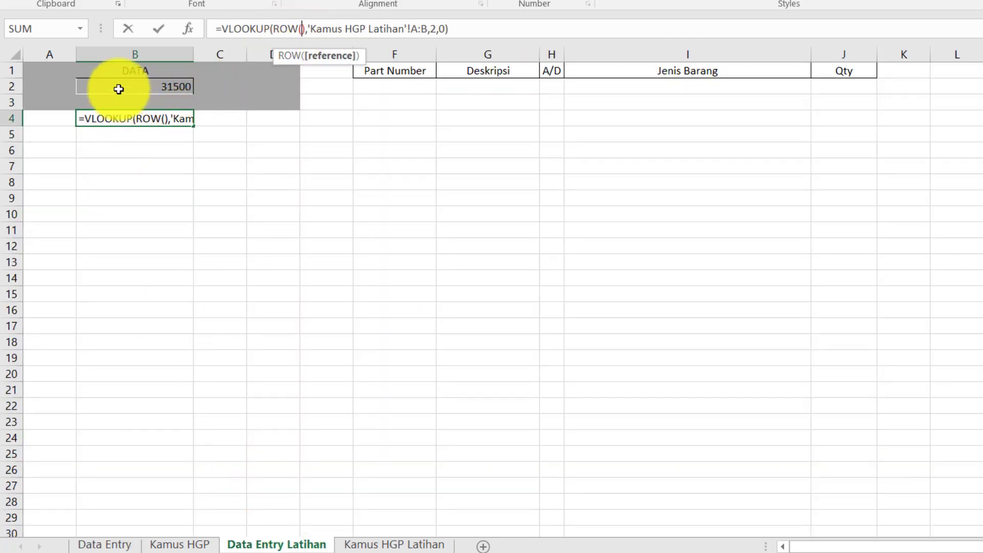
{"action": "left_click", "coordinate": [49, 67]}
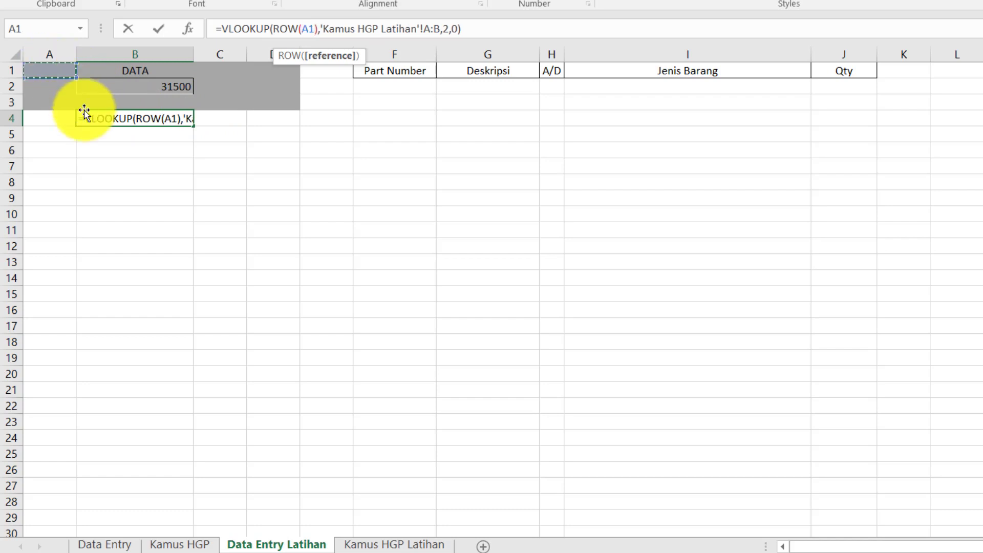
{"action": "key", "text": "Return"}
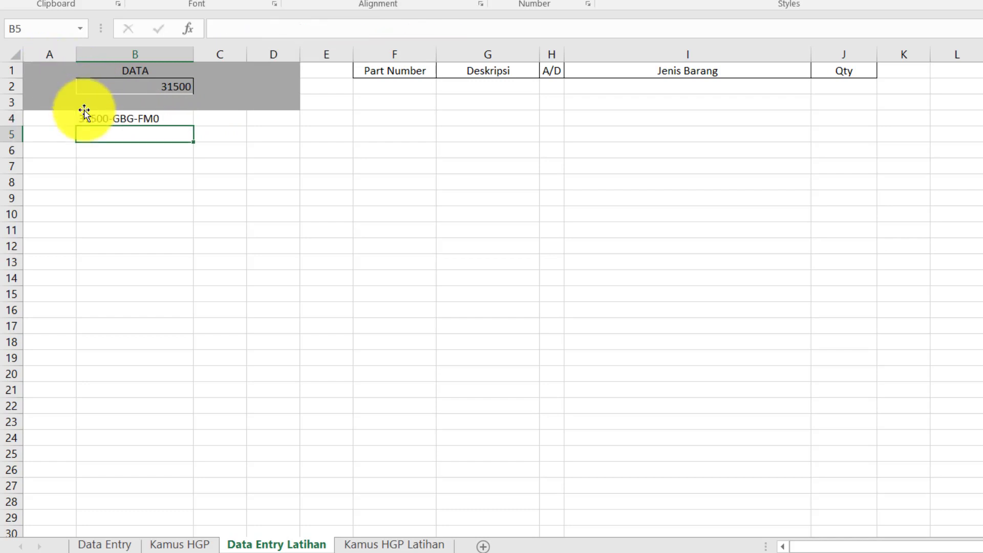
Check the B4 result against the Helper column on Kamus HGP Latihan, and fill the lookup formula down to B28
{"action": "left_click", "coordinate": [91, 119]}
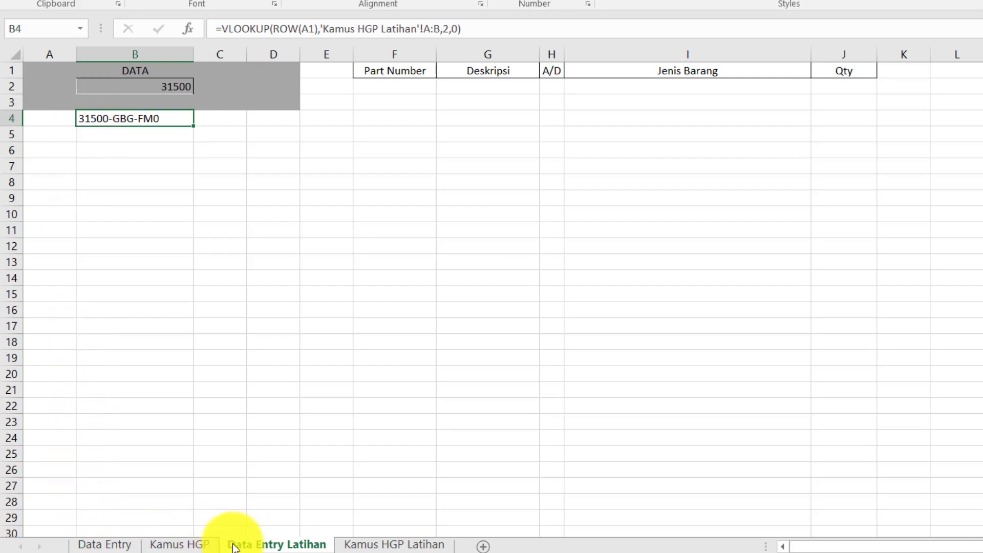
{"action": "left_click", "coordinate": [359, 545]}
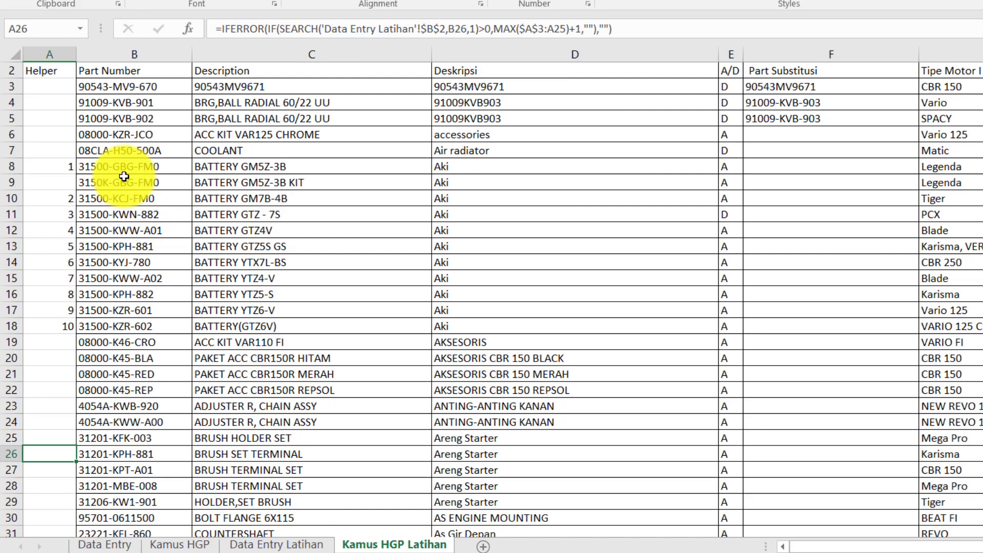
{"action": "left_click", "coordinate": [261, 544]}
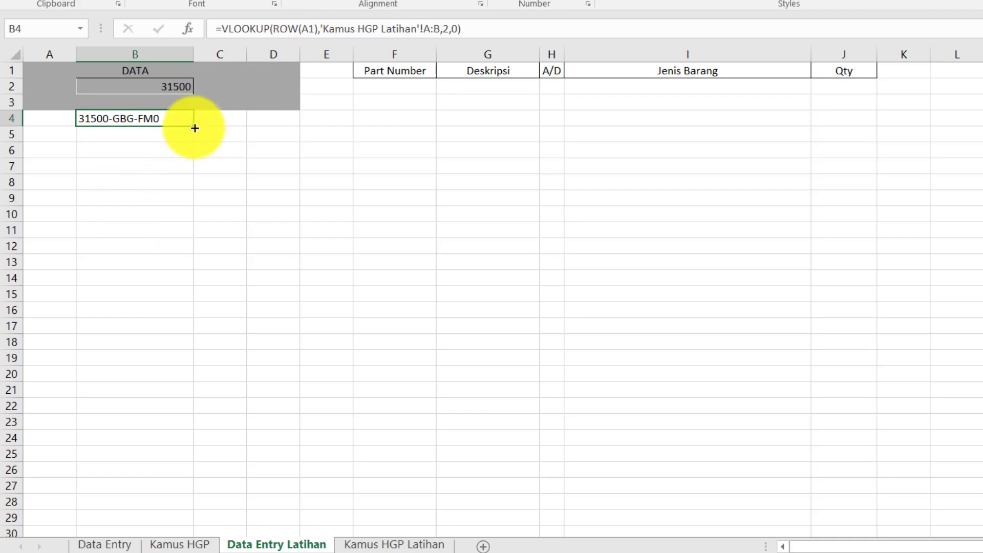
{"action": "left_click_drag", "start_coordinate": [195, 128], "coordinate": [156, 463]}
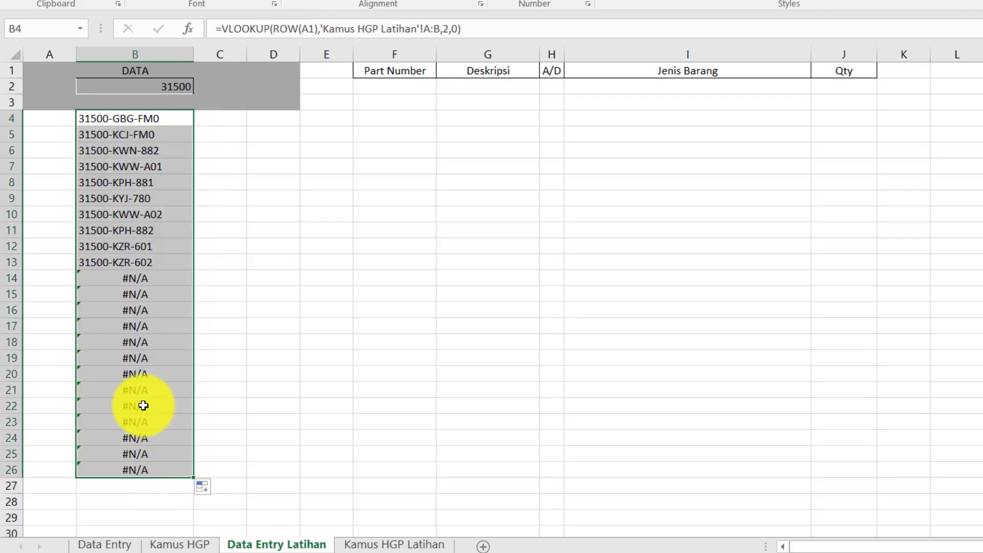
{"action": "left_click", "coordinate": [54, 135]}
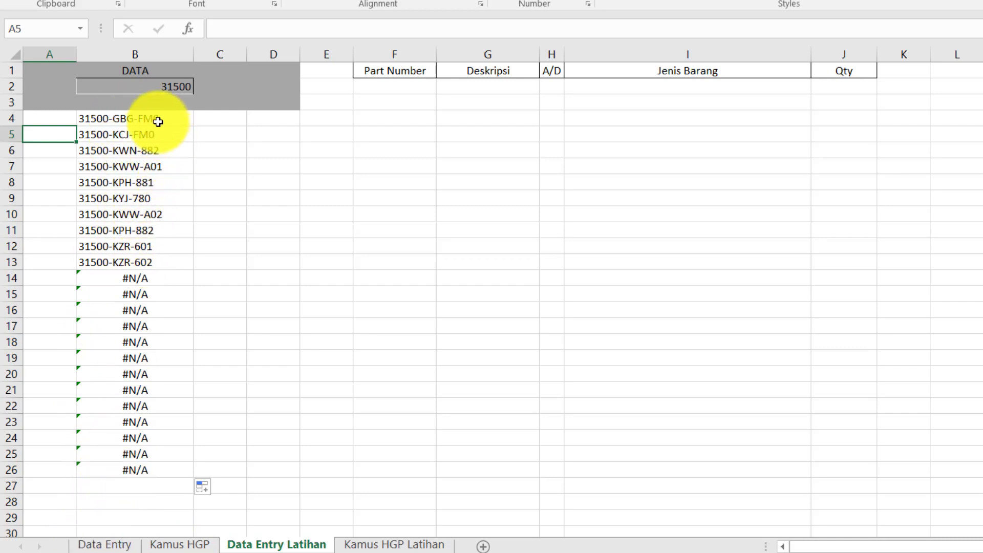
{"action": "left_click_drag", "start_coordinate": [143, 121], "coordinate": [186, 507]}
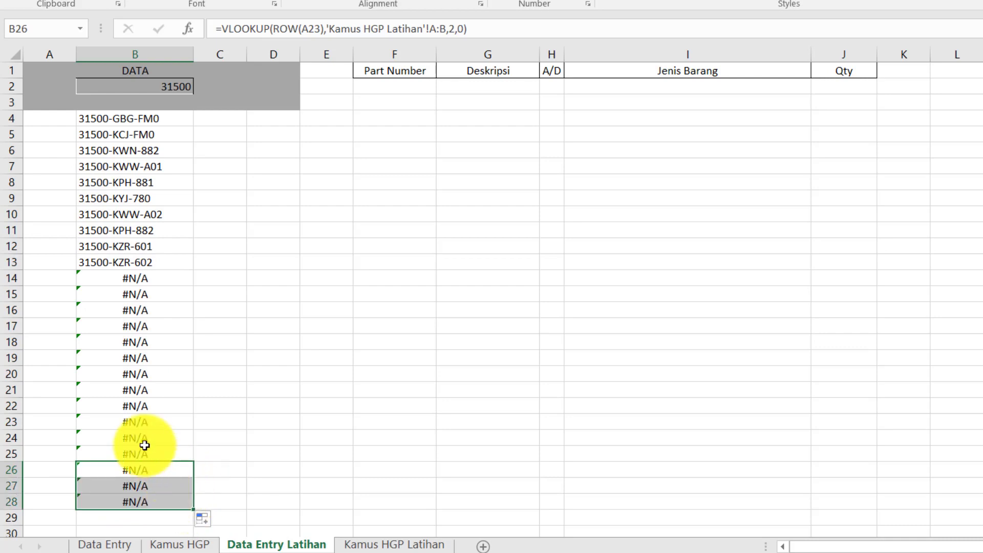
Wrap the VLOOKUP in B4 in IFERROR with "" as the error value, and fill it down to B28
{"action": "left_click", "coordinate": [142, 328]}
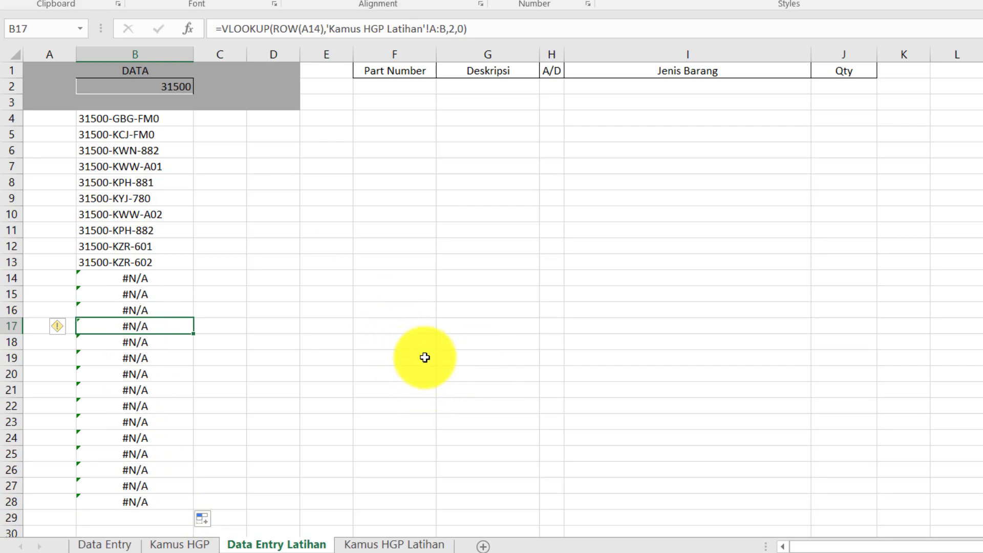
{"action": "left_click", "coordinate": [136, 119]}
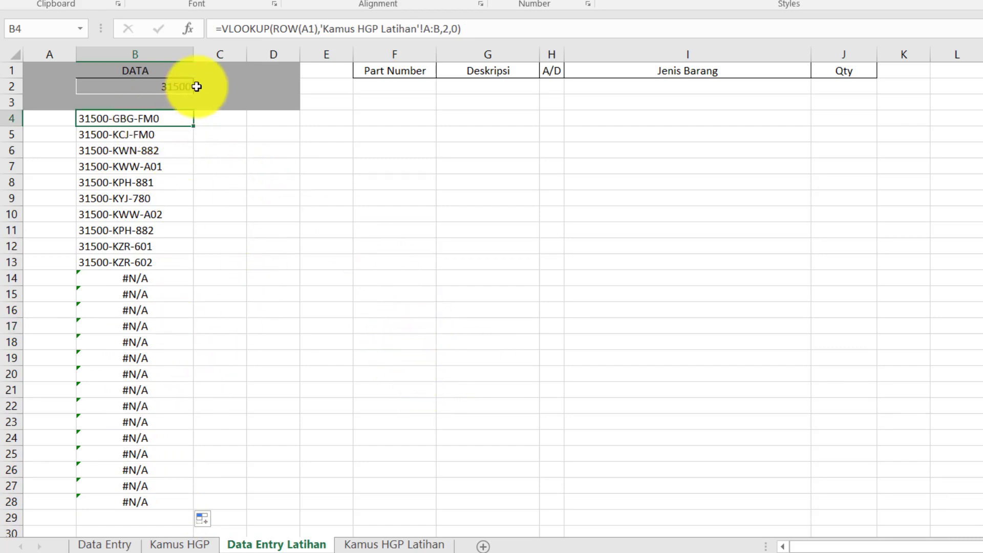
{"action": "left_click", "coordinate": [224, 28]}
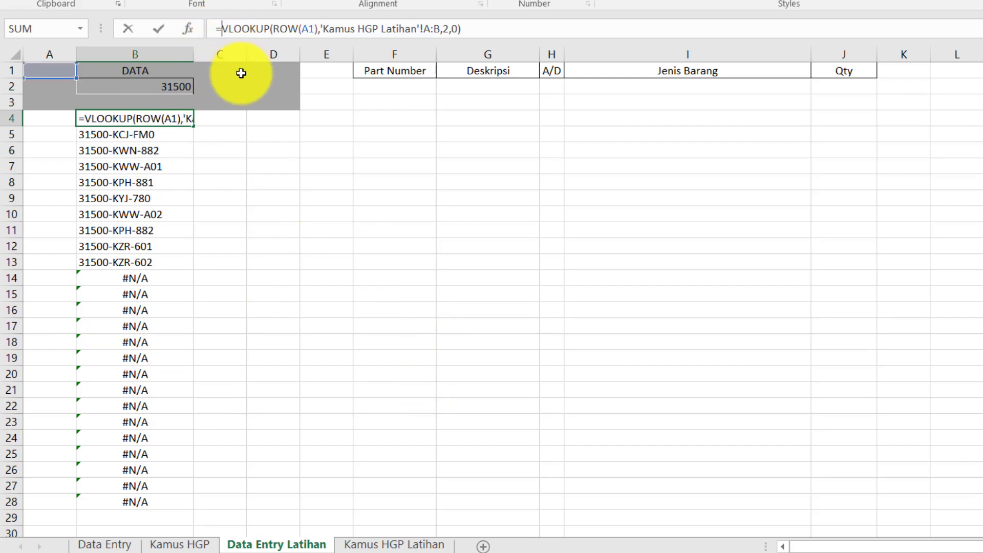
{"action": "type", "text": "IFERROR("}
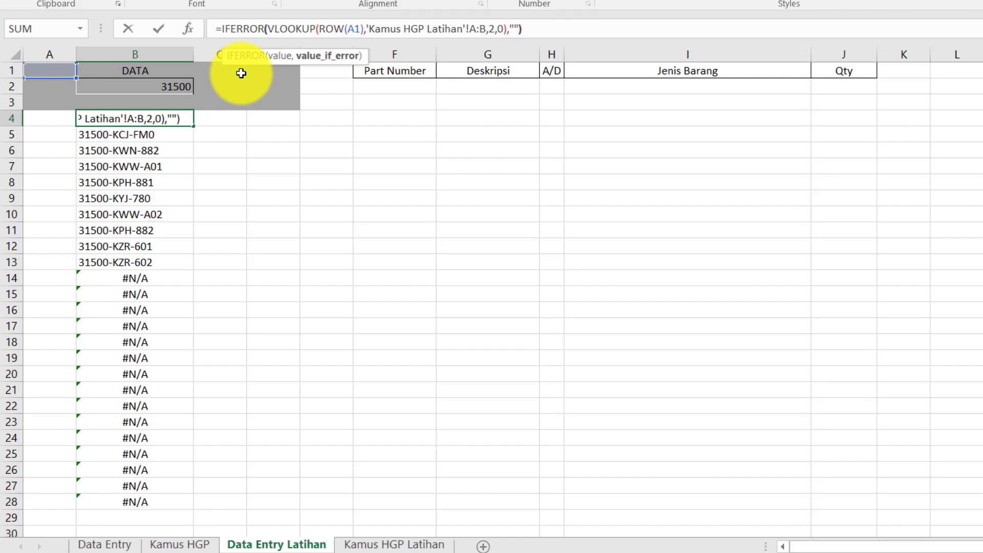
{"action": "key", "text": "Return"}
{"action": "left_click", "coordinate": [135, 121]}
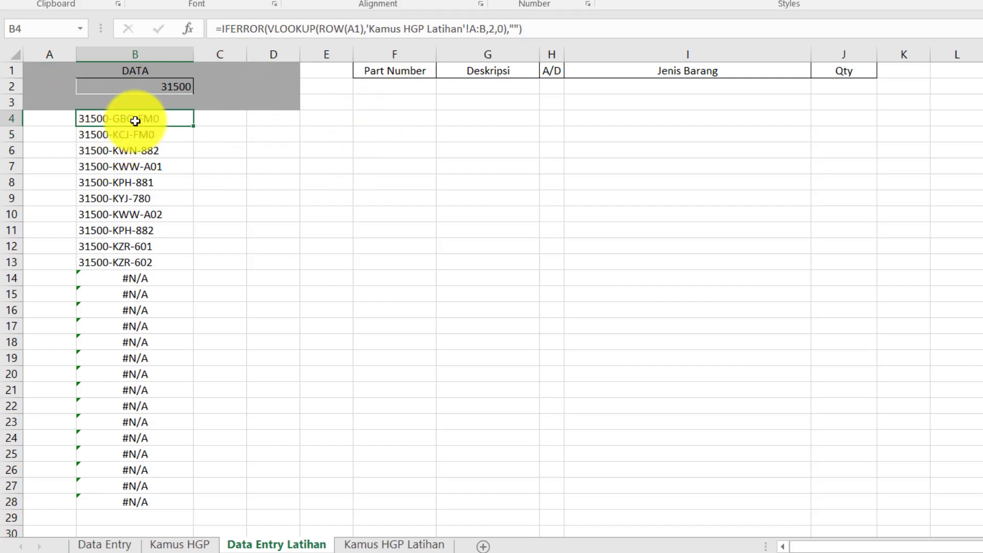
{"action": "double_click", "coordinate": [193, 127]}
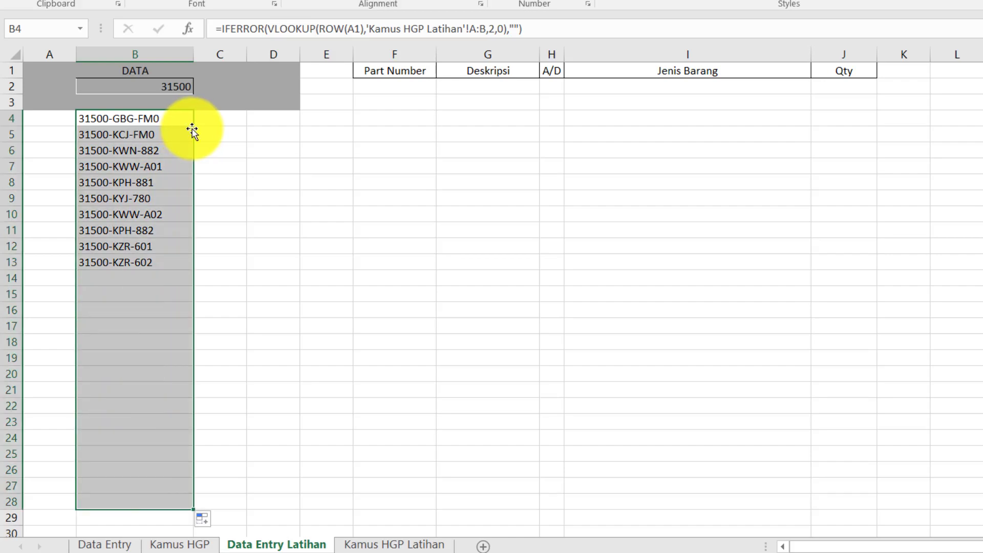
Check the last listed part number in B13 against the Helper numbering on Kamus HGP Latihan
{"action": "left_click", "coordinate": [135, 262]}
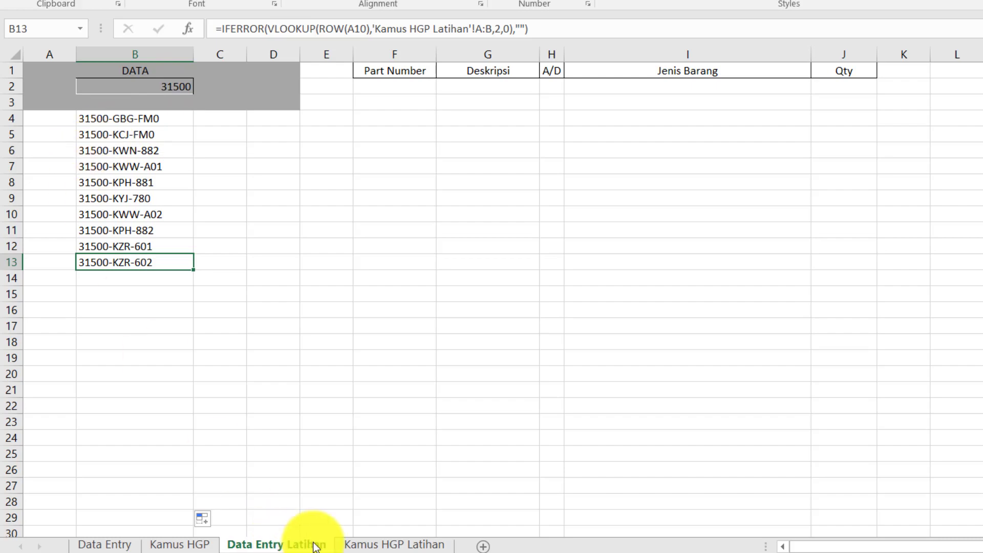
{"action": "left_click", "coordinate": [356, 546]}
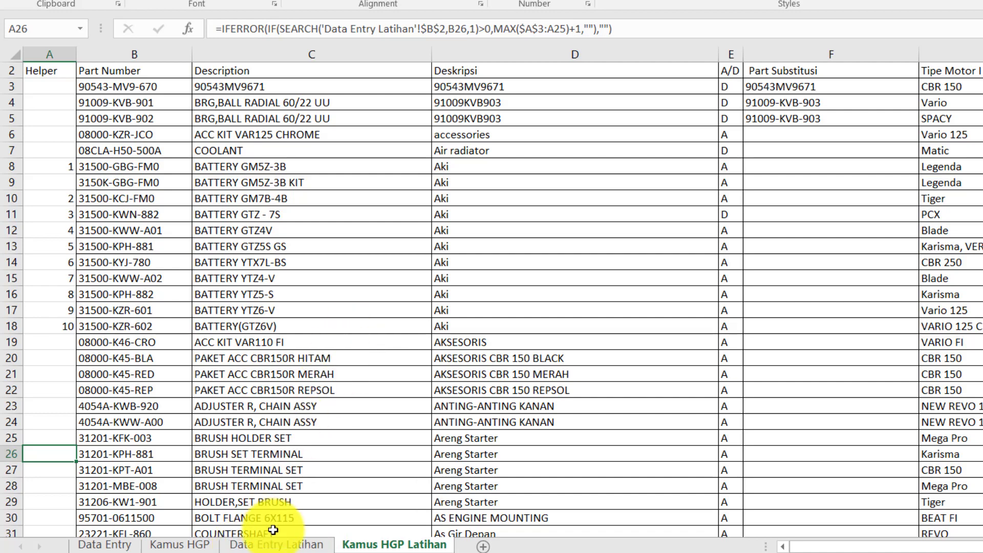
{"action": "left_click", "coordinate": [284, 545]}
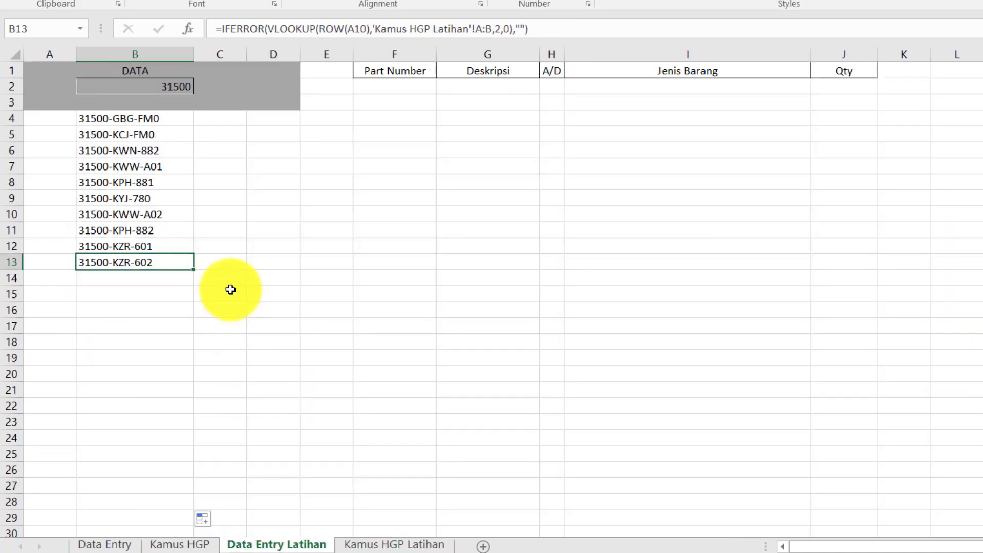
Set the search value in B2 of Data Entry Latihan to AKI and check the formula in B4
{"action": "left_click", "coordinate": [162, 86]}
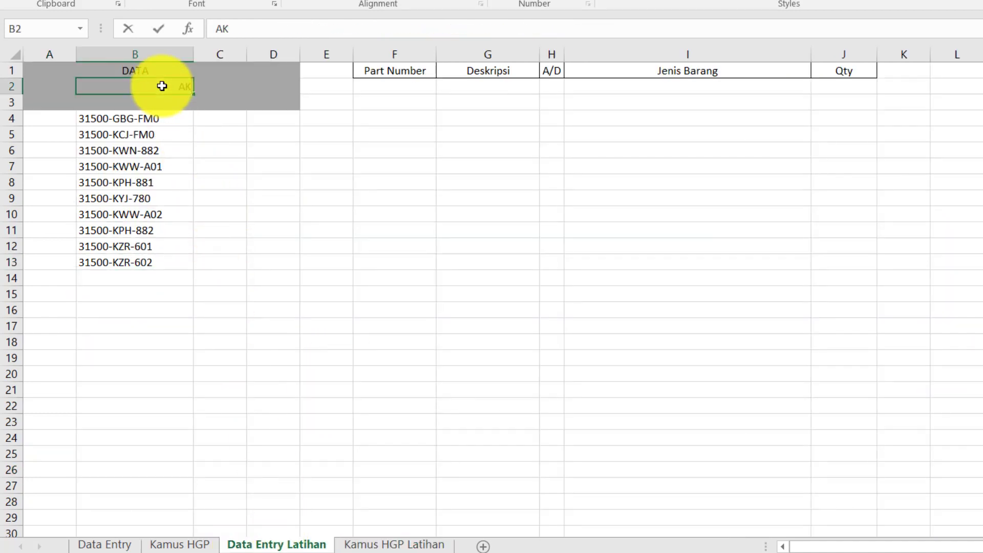
{"action": "key", "text": "Return"}
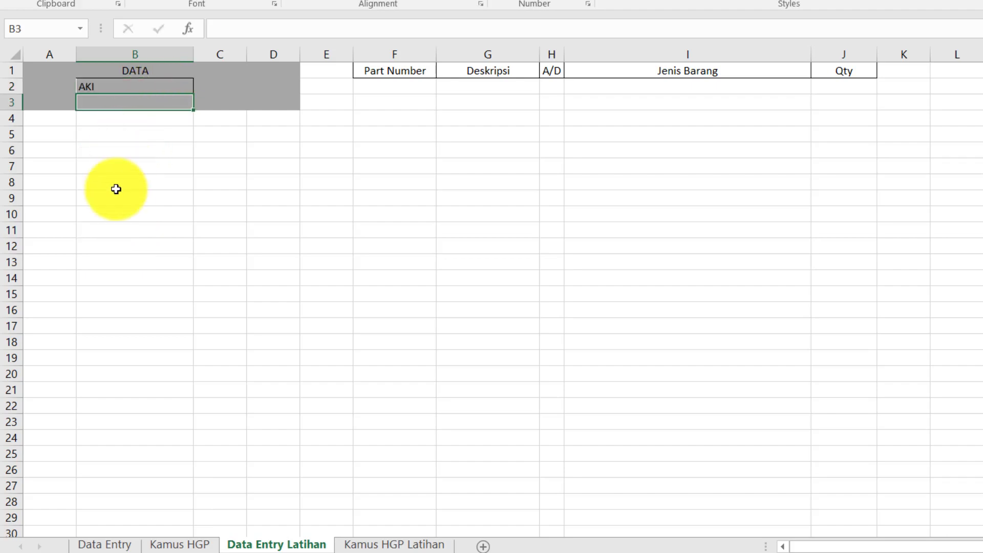
{"action": "left_click", "coordinate": [104, 118]}
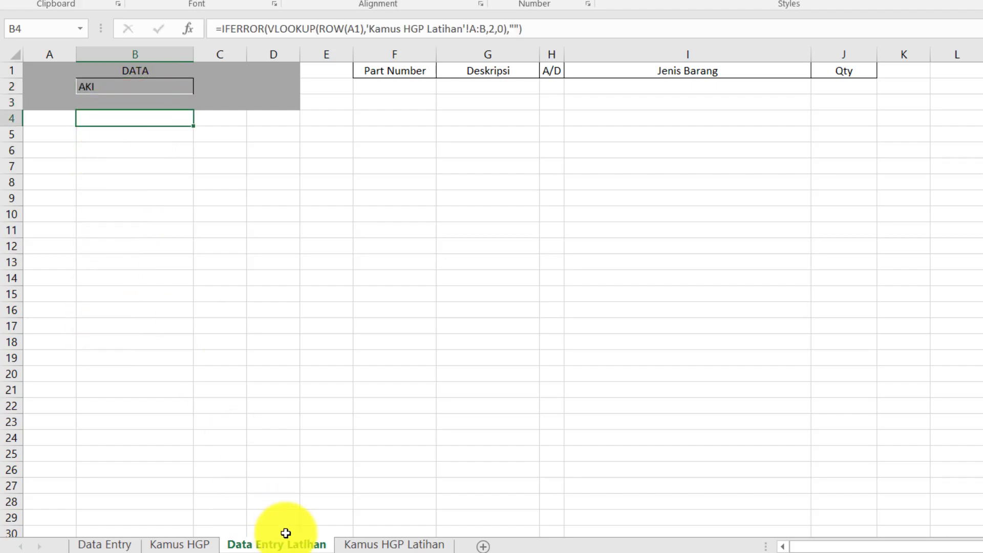
On Kamus HGP Latihan, extend the SEARCH within_text argument of the Helper formula in A3 to B3&C3&D3
{"action": "left_click", "coordinate": [358, 544]}
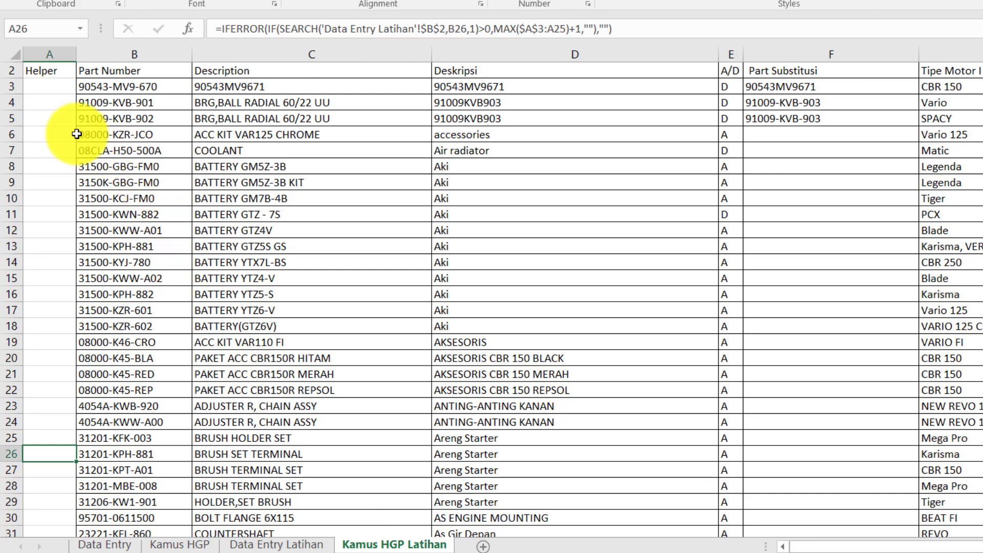
{"action": "scroll", "coordinate": [42, 89], "scroll_direction": "up", "scroll_amount": 1}
{"action": "left_click", "coordinate": [44, 102]}
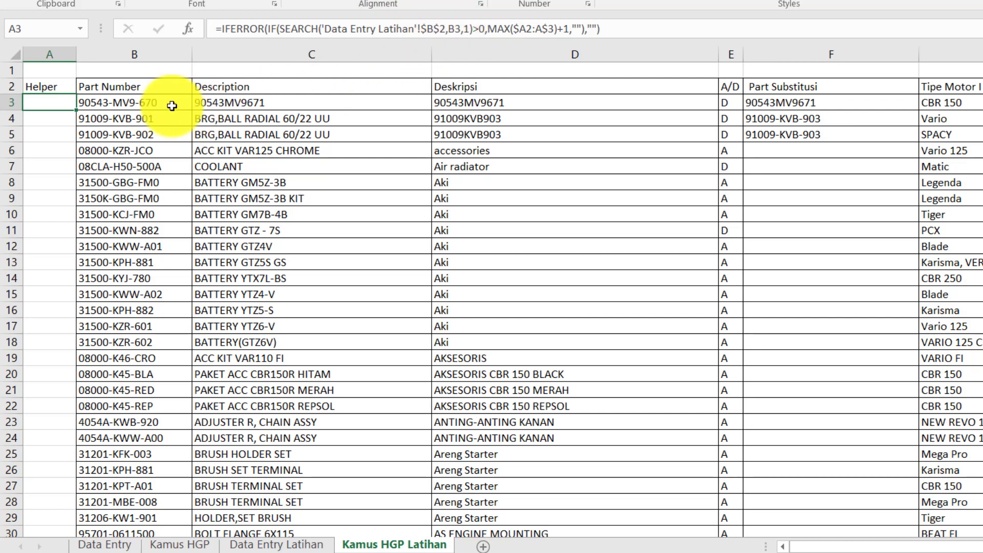
{"action": "left_click", "coordinate": [458, 29]}
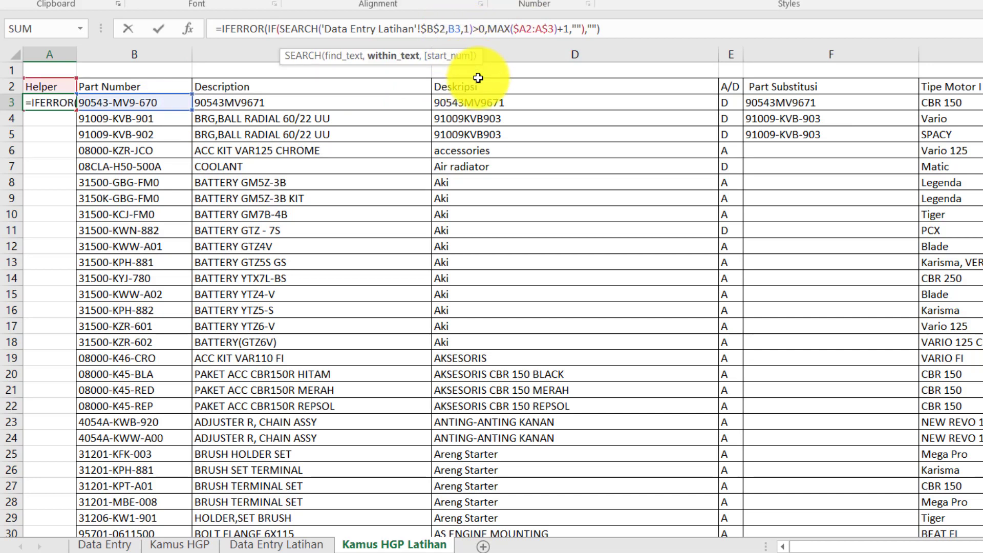
{"action": "type", "text": "&"}
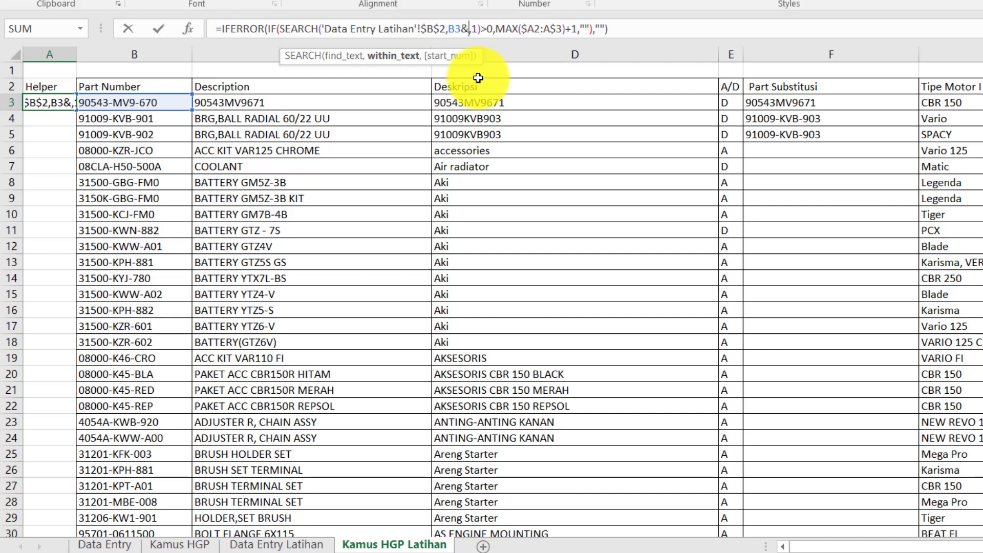
{"action": "left_click", "coordinate": [278, 98]}
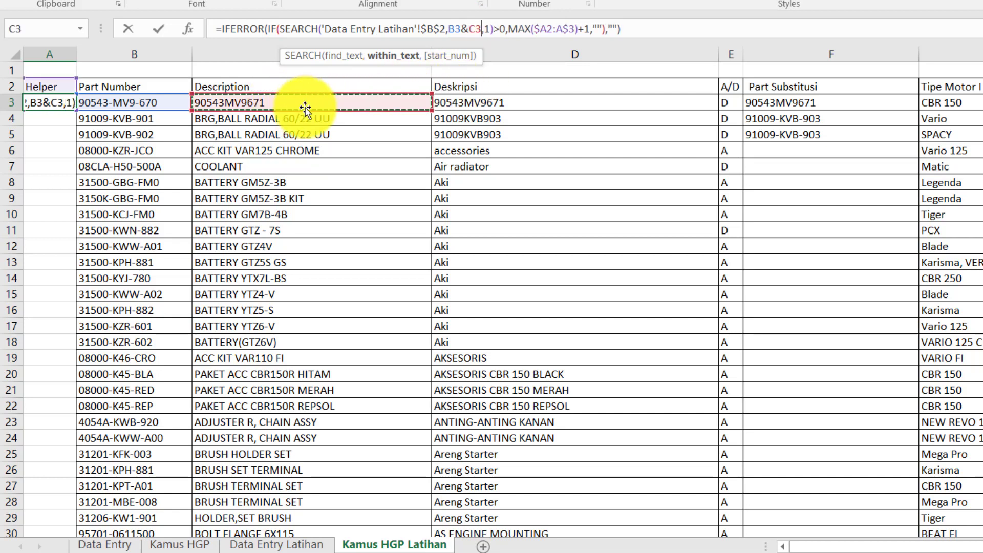
{"action": "type", "text": "&"}
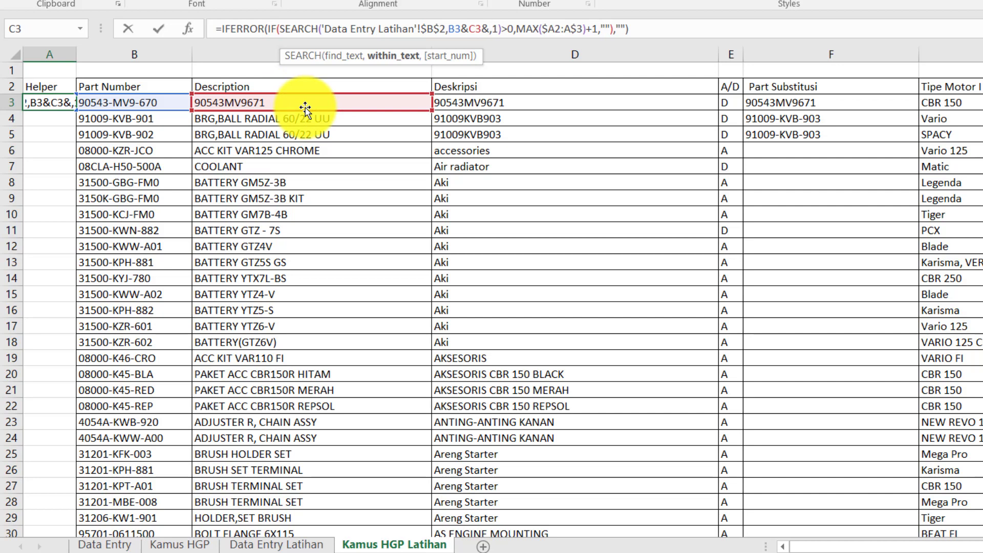
{"action": "left_click", "coordinate": [463, 100]}
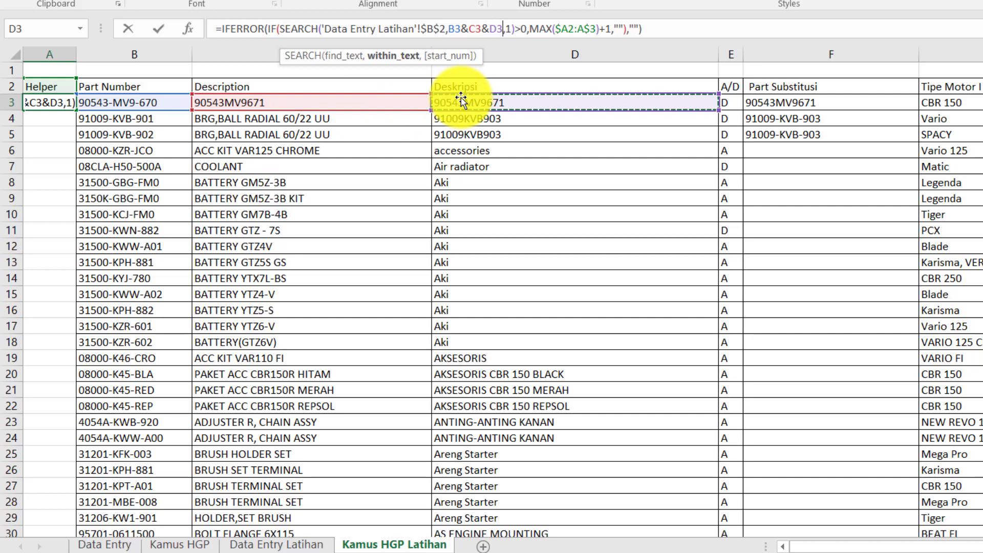
Append &G3&J3 to the SEARCH within_text argument in A3 and fill the Helper formula down the column
{"action": "type", "text": "&"}
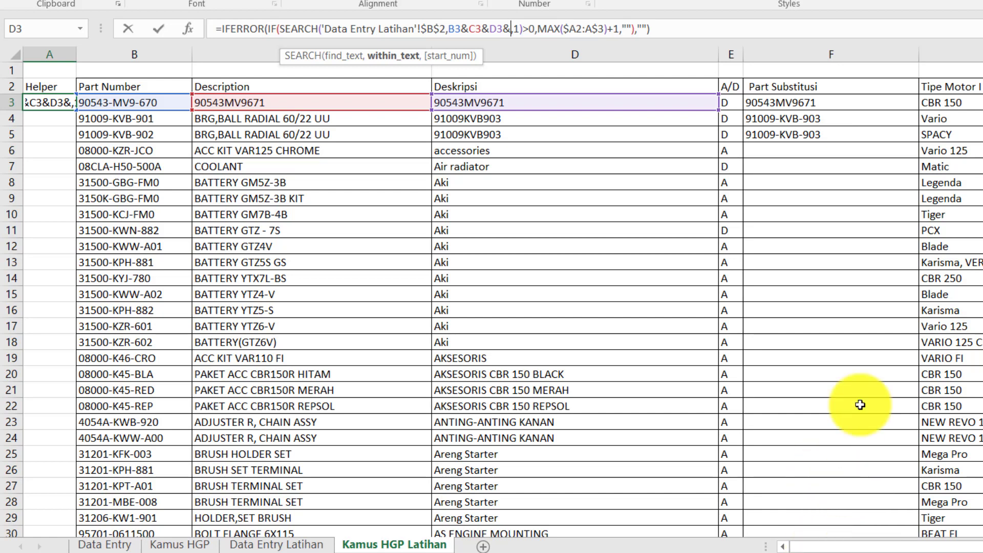
{"action": "left_click", "coordinate": [941, 102]}
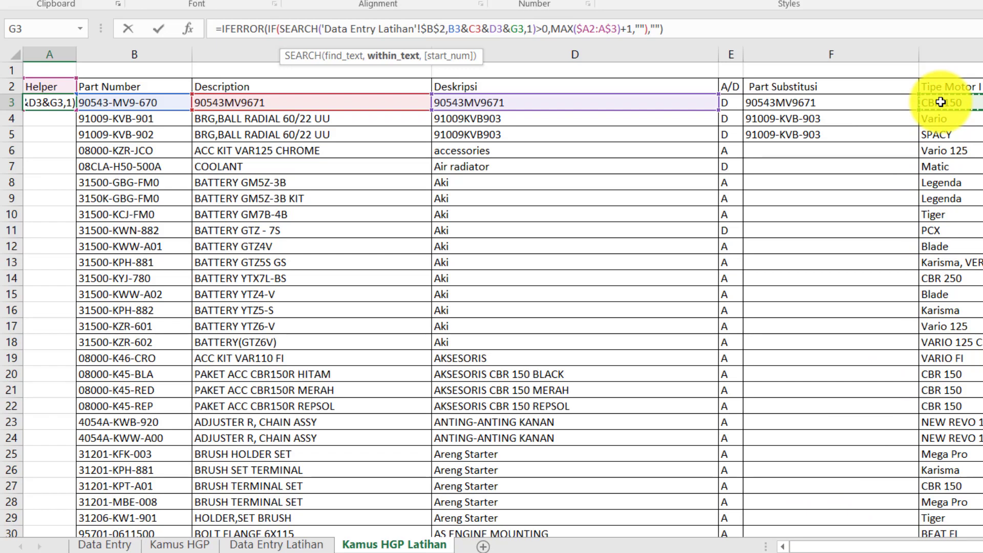
{"action": "type", "text": "&"}
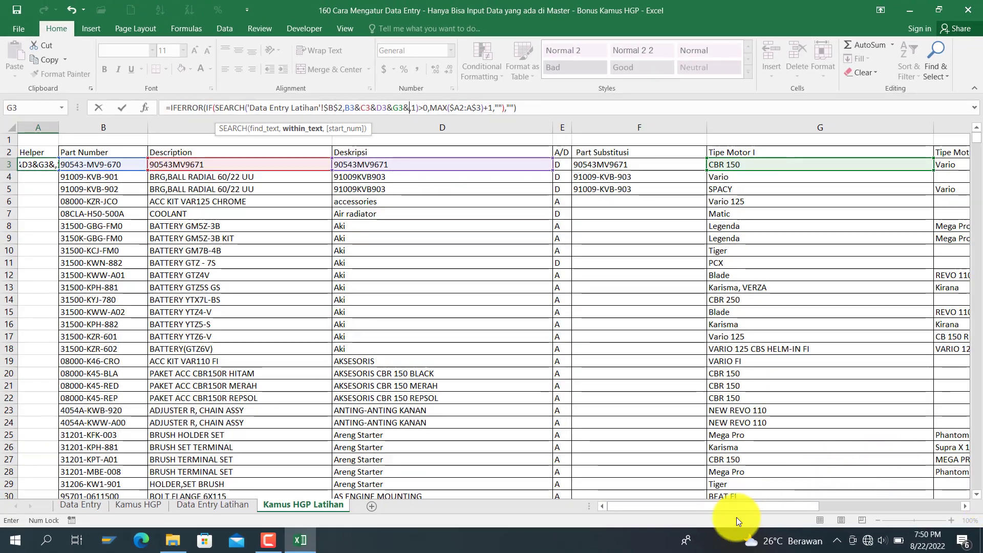
{"action": "left_click_drag", "start_coordinate": [733, 507], "coordinate": [933, 494]}
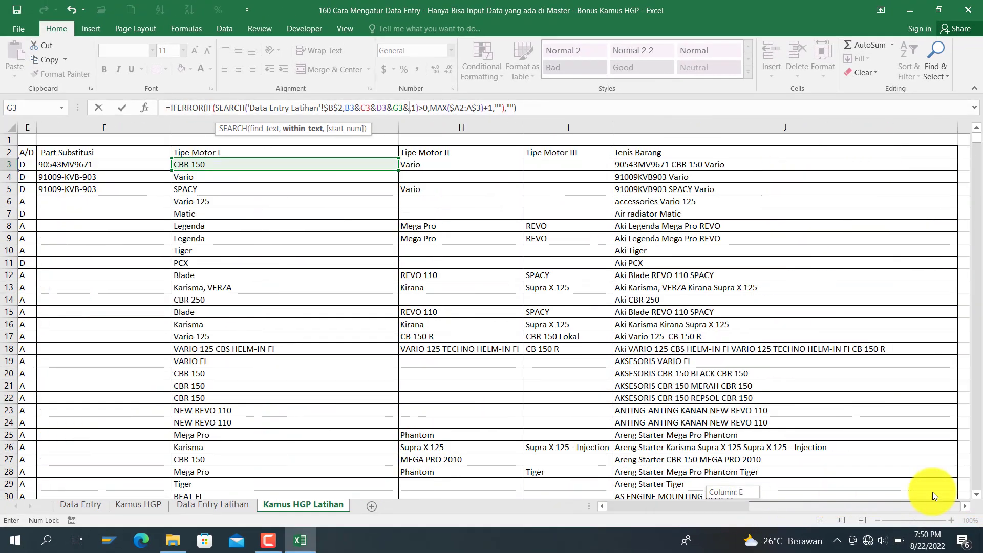
{"action": "left_click", "coordinate": [634, 164]}
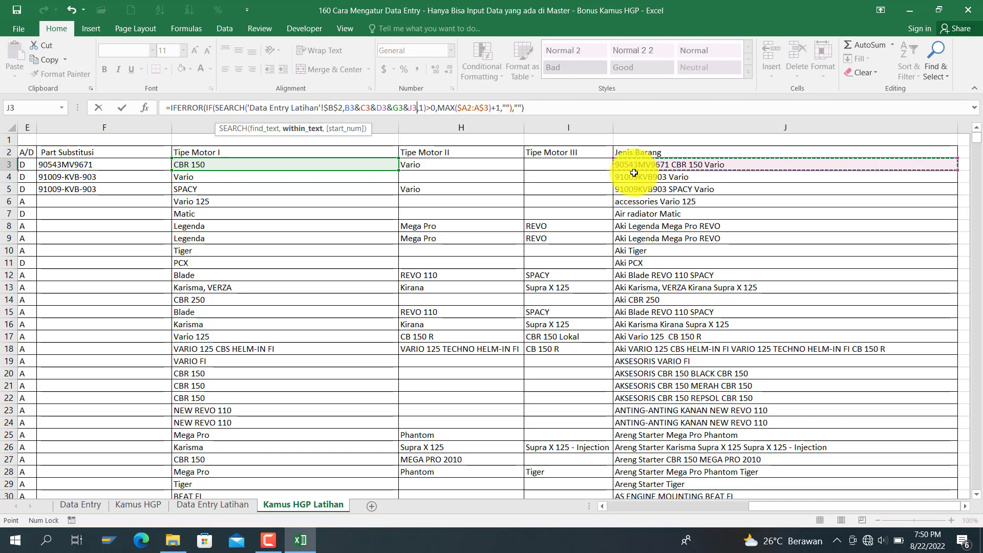
{"action": "key", "text": "Return"}
{"action": "key", "text": "Up"}
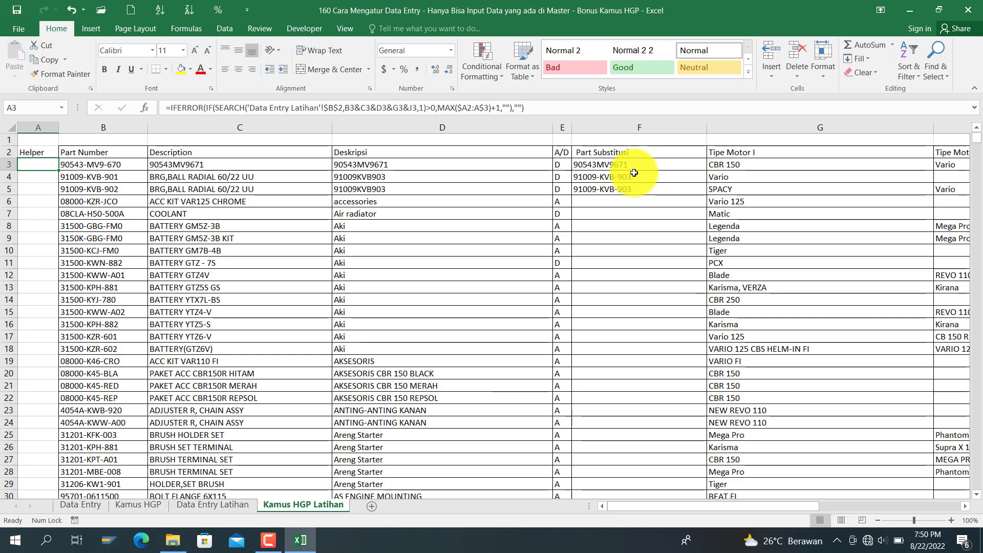
{"action": "double_click", "coordinate": [60, 171]}
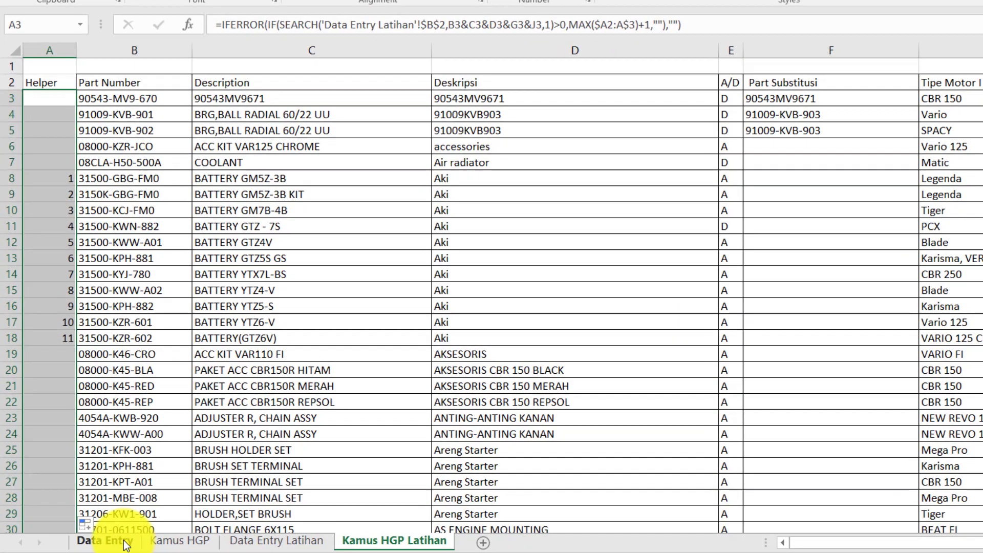
Set the search value in B2 of the Data Entry sheet to Aki and look through the listed matches
{"action": "left_click", "coordinate": [123, 544]}
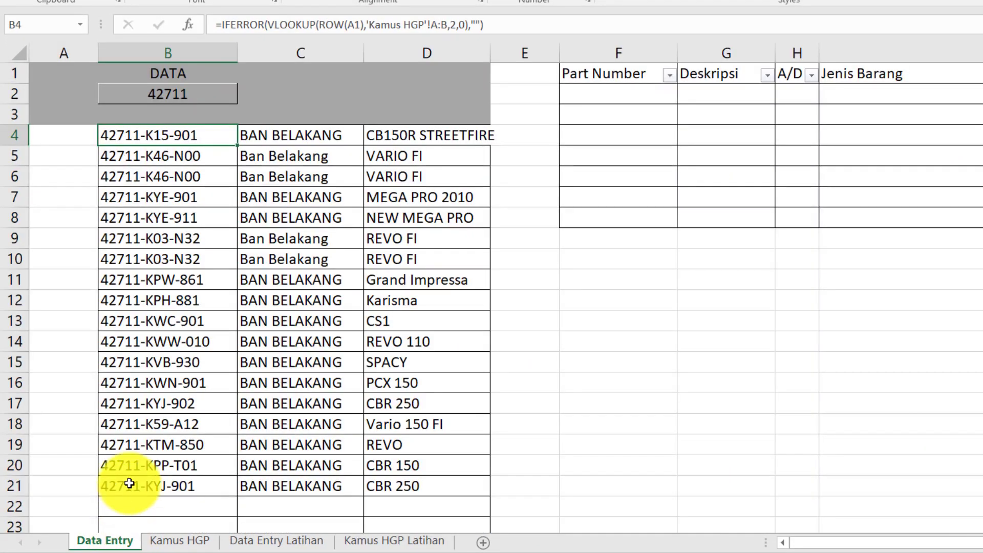
{"action": "left_click", "coordinate": [142, 92]}
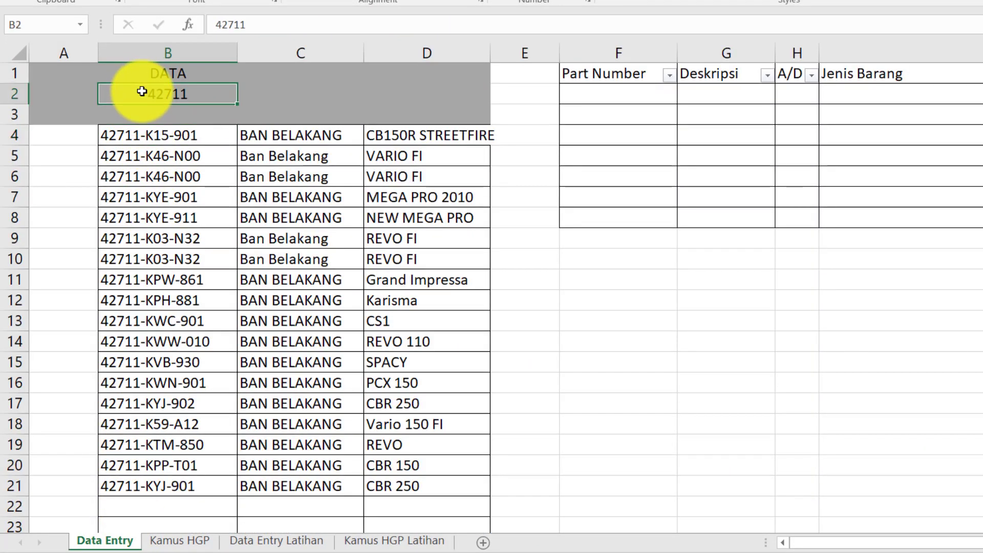
{"action": "type", "text": "aKI"}
{"action": "key", "text": "Return"}
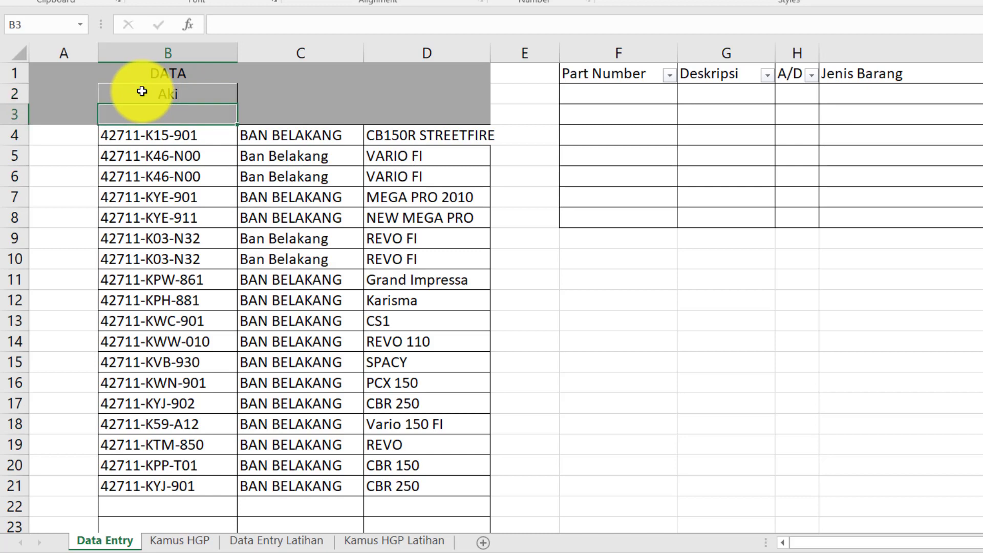
{"action": "left_click", "coordinate": [160, 261]}
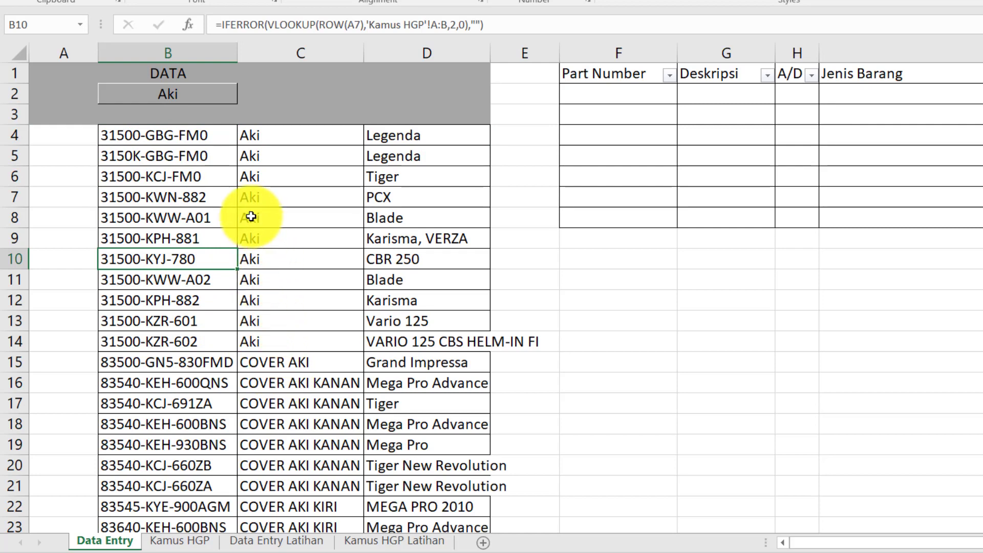
{"action": "scroll", "coordinate": [259, 307], "scroll_direction": "down", "scroll_amount": 2}
{"action": "scroll", "coordinate": [263, 407], "scroll_direction": "up", "scroll_amount": 2}
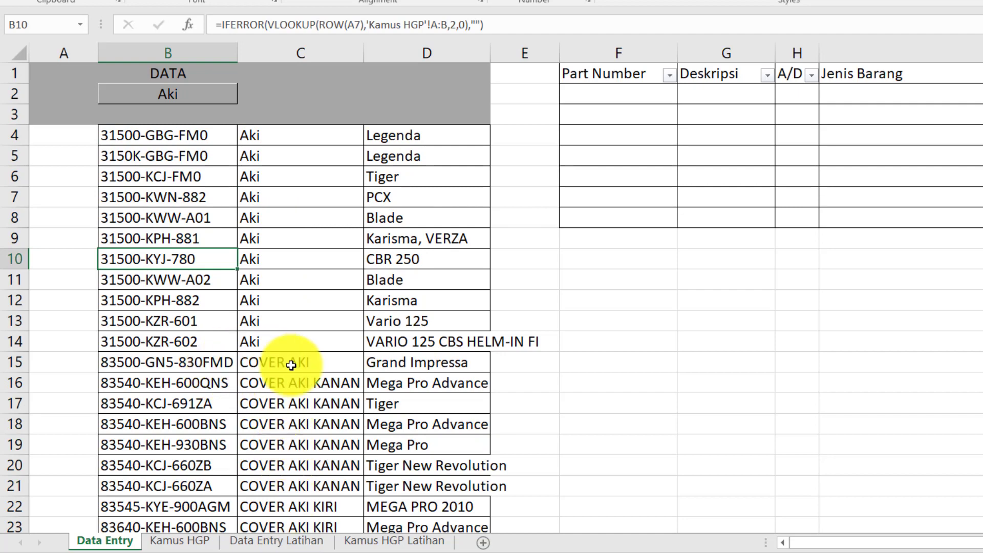
Check the part numbers listed for AKI on Data Entry Latihan, down to B28
{"action": "left_click", "coordinate": [281, 543]}
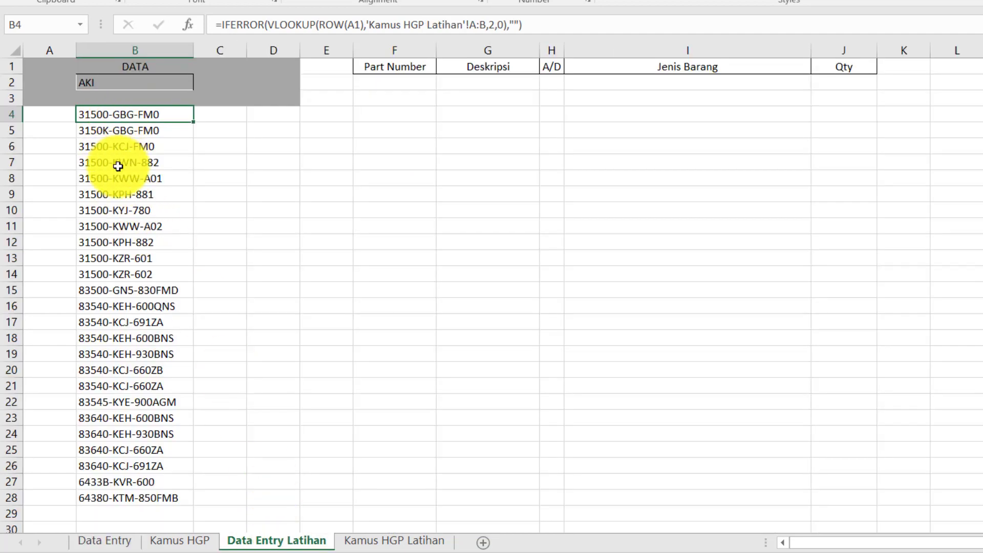
{"action": "left_click", "coordinate": [124, 83]}
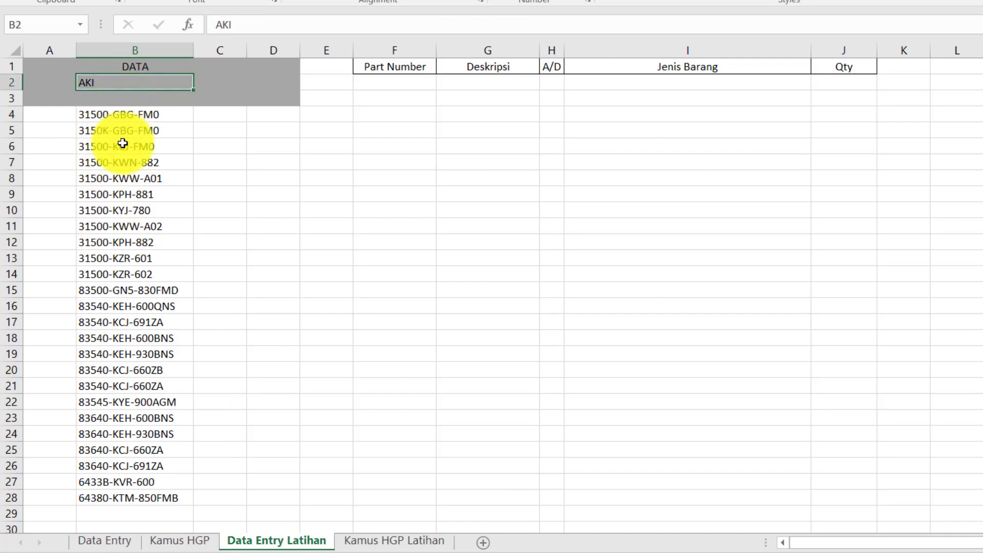
{"action": "left_click", "coordinate": [117, 495]}
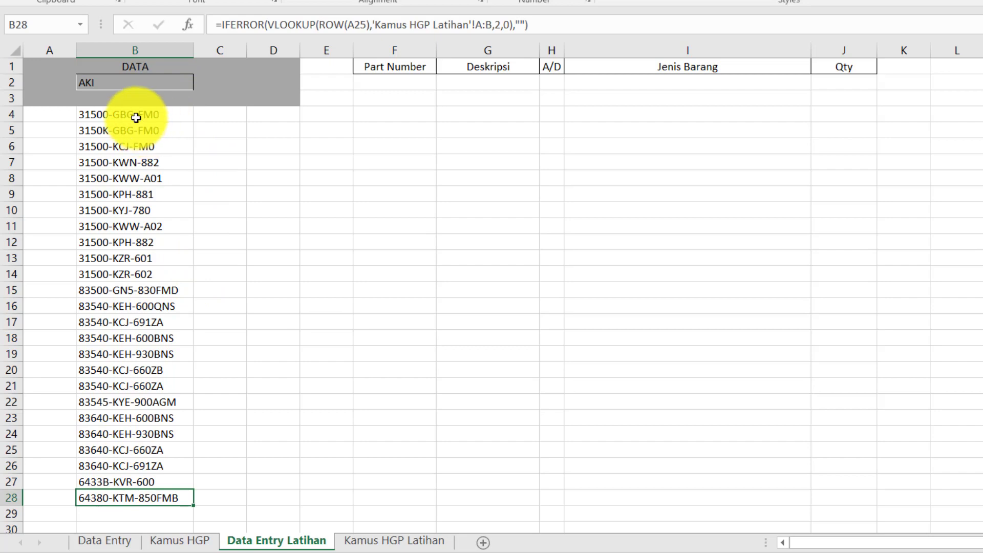
Start an INDEX formula in C4 of Data Entry Latihan with 'Kamus HGP Latihan'!D:D as the array and MATCH as the row number
{"action": "left_click", "coordinate": [218, 114]}
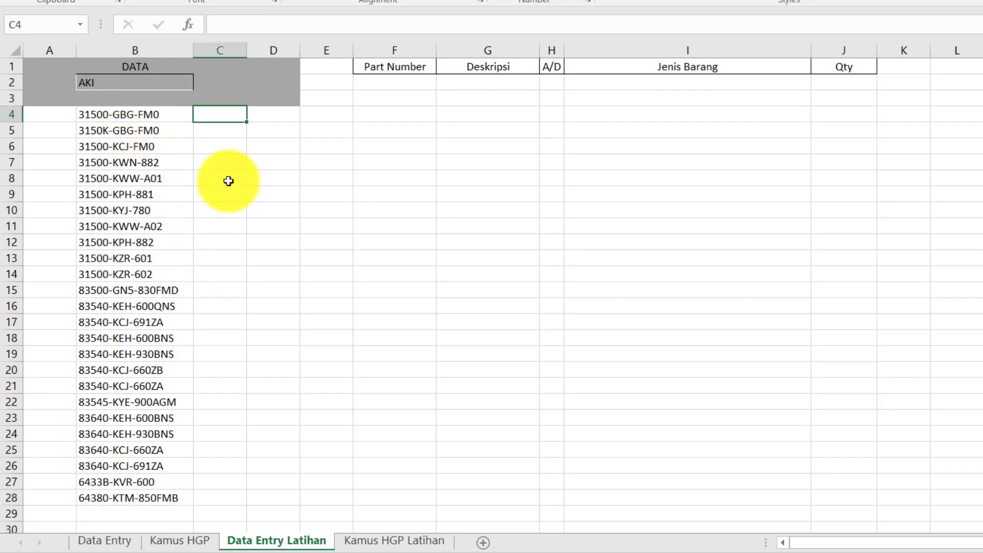
{"action": "type", "text": "=ind"}
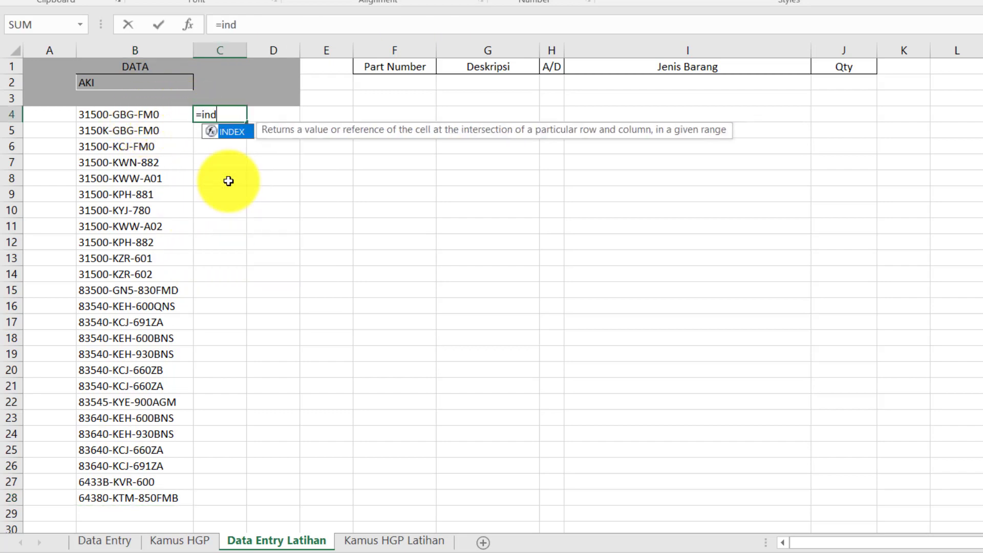
{"action": "type", "text": "ex("}
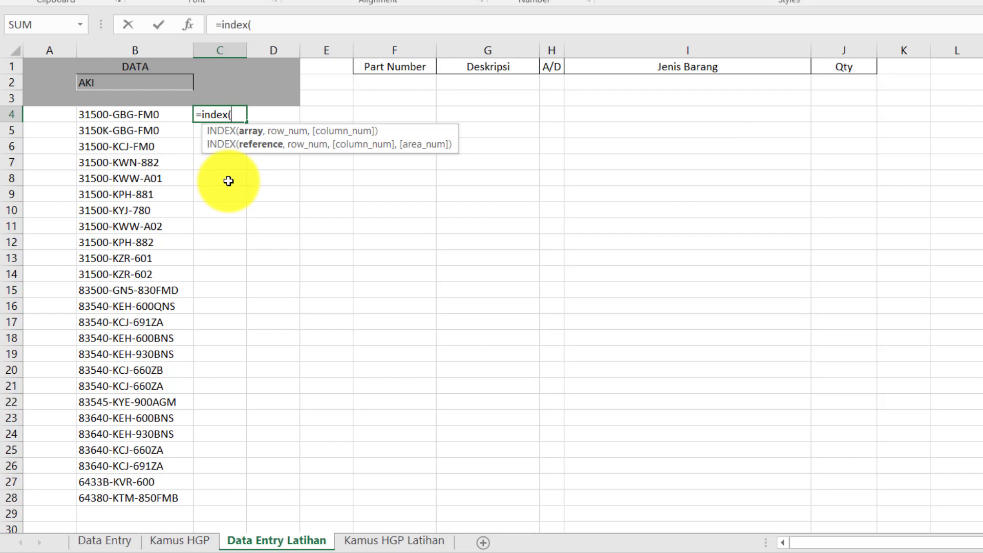
{"action": "left_click", "coordinate": [373, 543]}
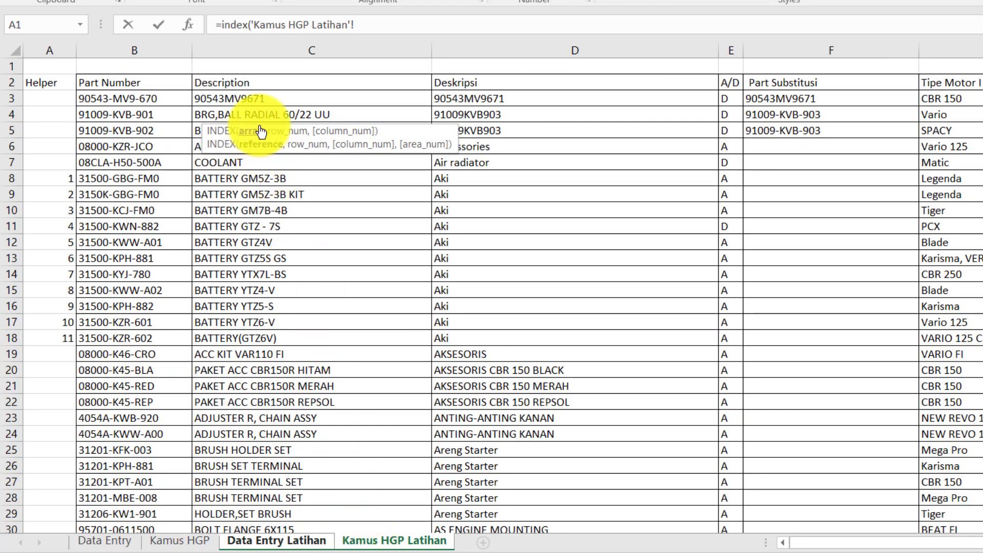
{"action": "left_click", "coordinate": [472, 50]}
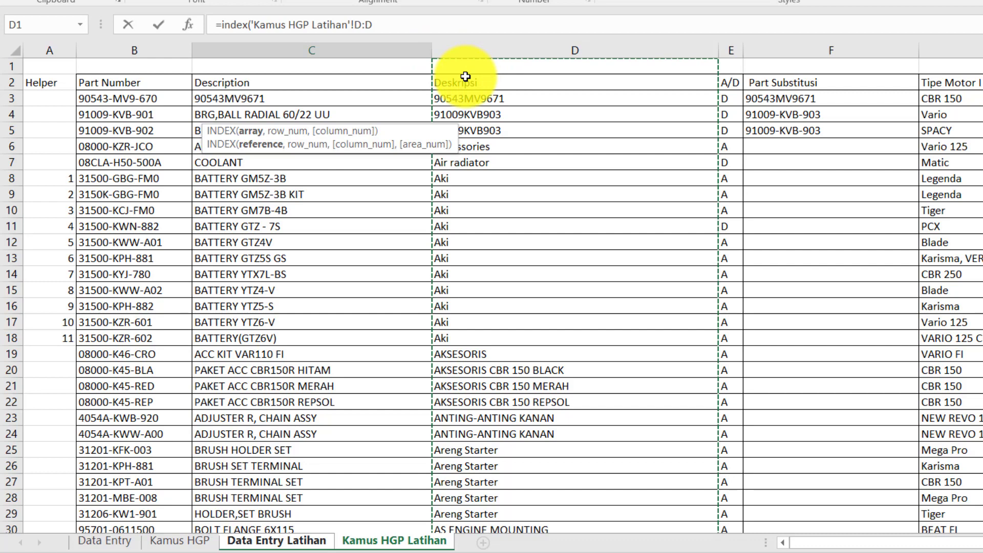
{"action": "type", "text": ",match("}
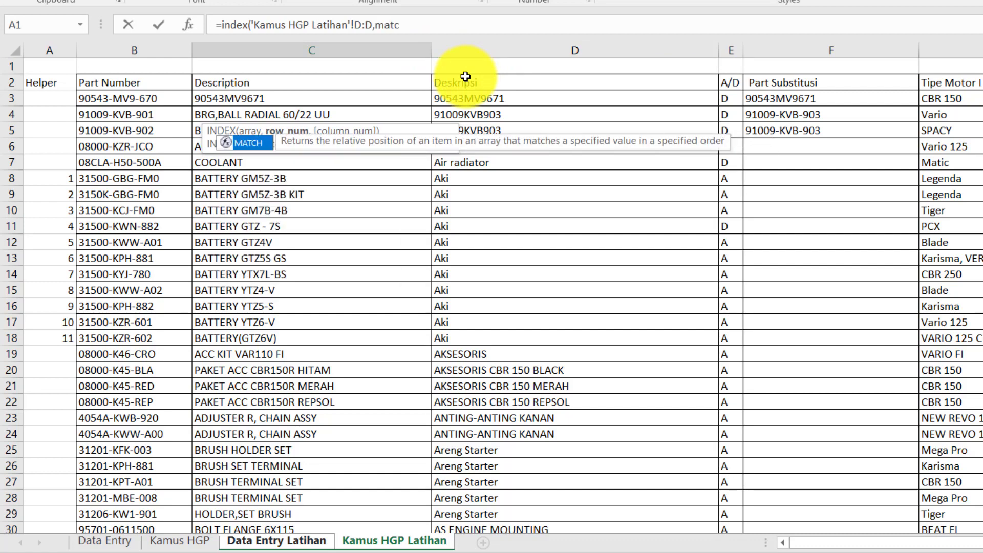
{"action": "left_click", "coordinate": [272, 540]}
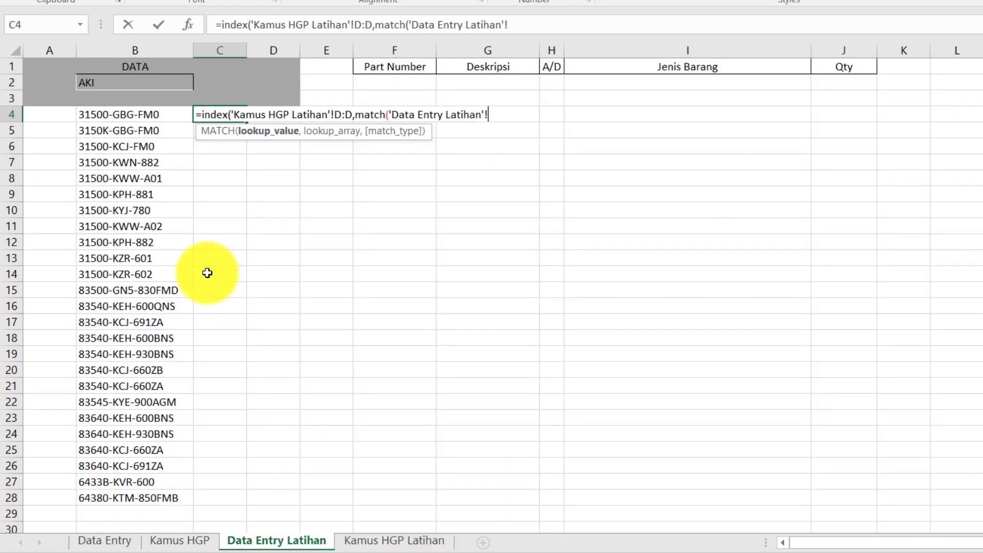
{"action": "left_click", "coordinate": [137, 115]}
{"action": "type", "text": ","}
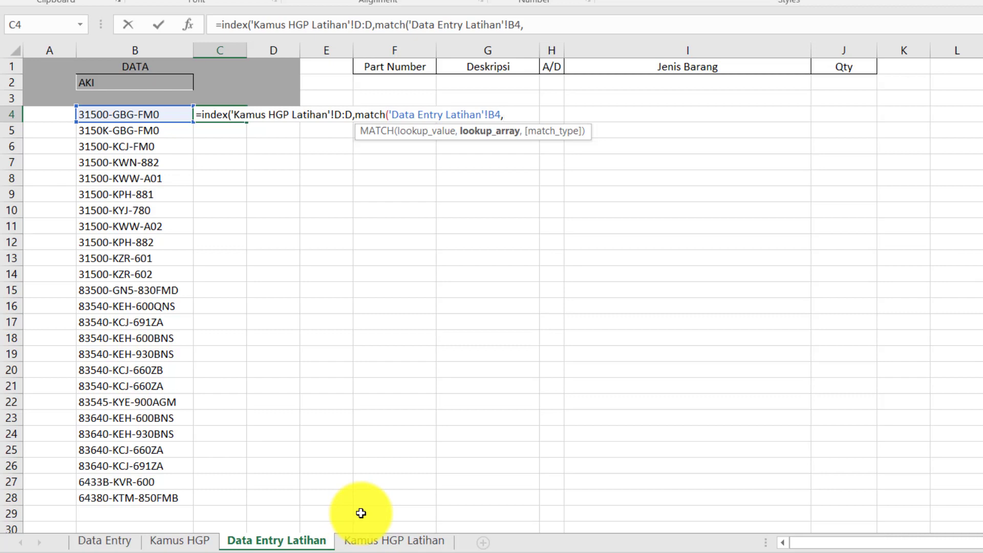
{"action": "key", "text": "BackSpace"}
{"action": "key", "text": "BackSpace"}
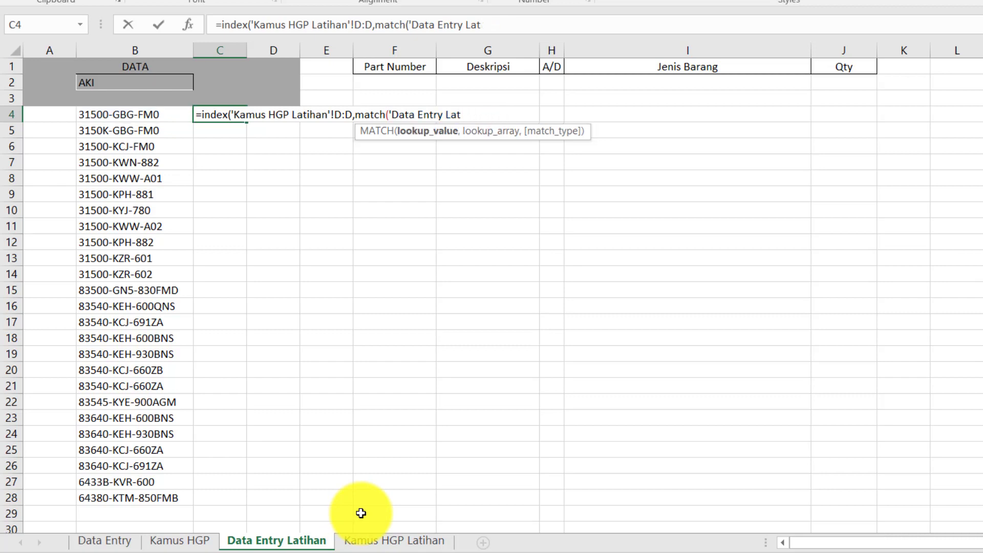
{"action": "key", "text": "BackSpace"}
{"action": "key", "text": "BackSpace"}
{"action": "key", "text": "BackSpace"}
{"action": "key", "text": "BackSpace"}
{"action": "key", "text": "BackSpace"}
{"action": "key", "text": "BackSpace"}
{"action": "key", "text": "BackSpace"}
{"action": "key", "text": "BackSpace"}
{"action": "key", "text": "BackSpace"}
{"action": "key", "text": "BackSpace"}
{"action": "key", "text": "BackSpace"}
{"action": "key", "text": "BackSpace"}
{"action": "key", "text": "BackSpace"}
{"action": "key", "text": "BackSpace"}
{"action": "key", "text": "BackSpace"}
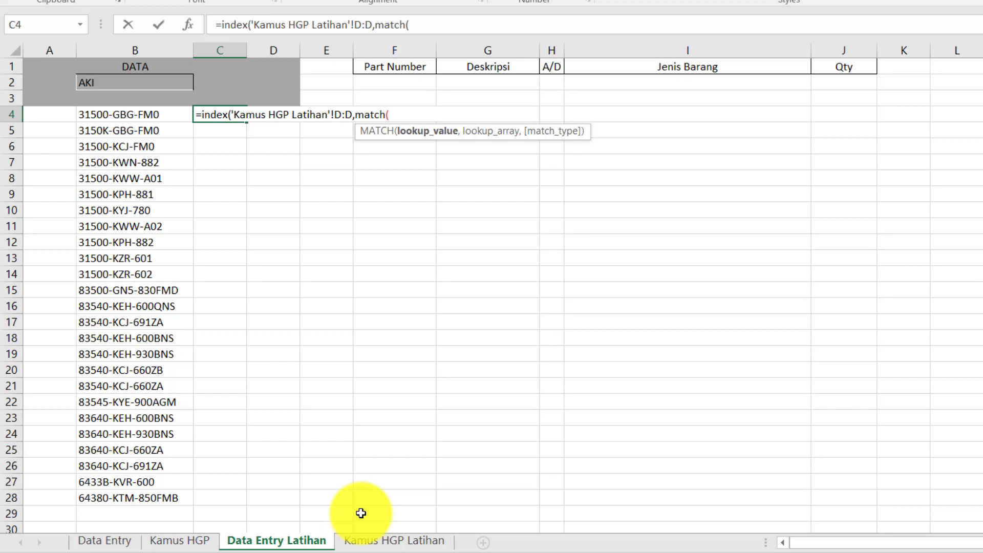
Complete the MATCH in C4 with B4 as lookup value, 'Kamus HGP Latihan'!B:B as lookup array and 0 as match type
{"action": "type", "text": "b4,"}
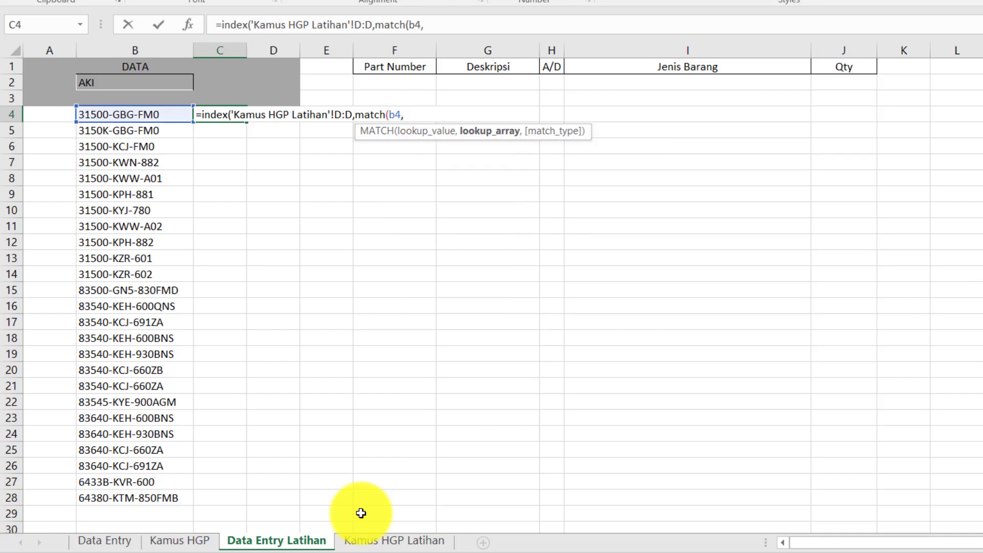
{"action": "left_click", "coordinate": [379, 540]}
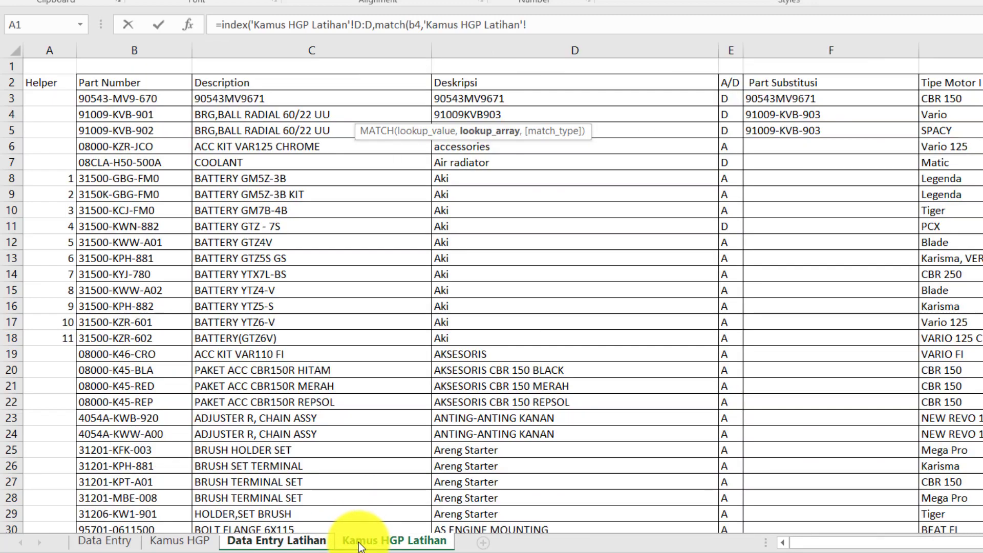
{"action": "left_click", "coordinate": [155, 46]}
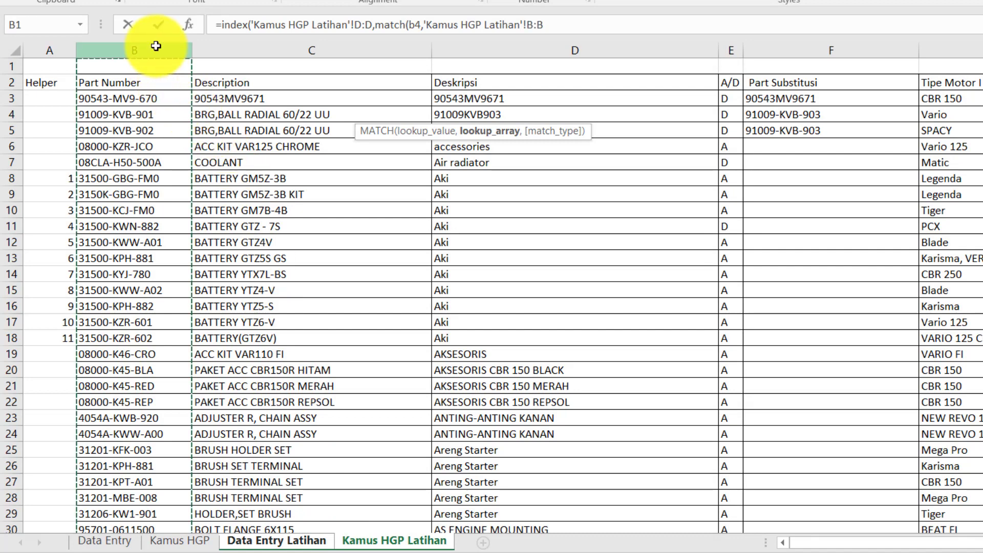
{"action": "type", "text": ",0"}
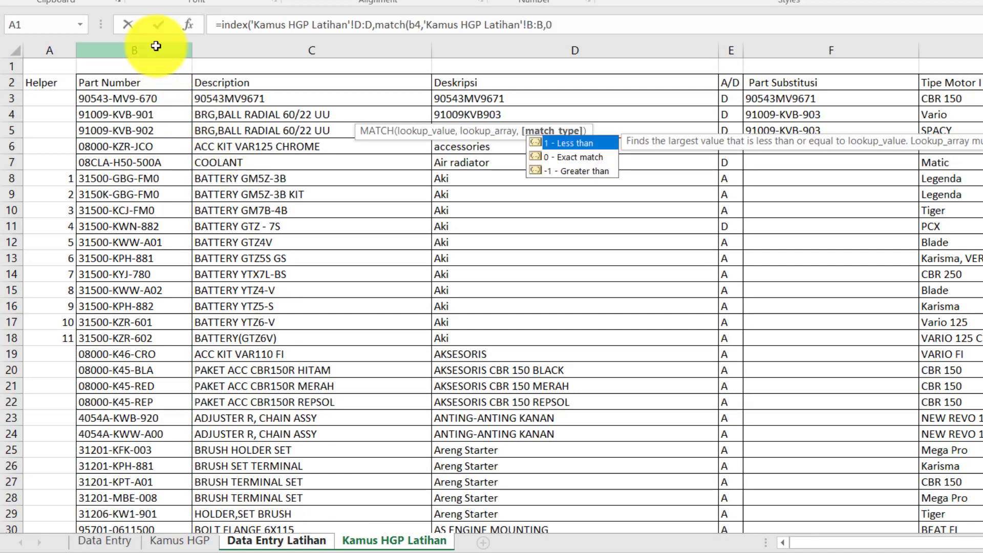
{"action": "type", "text": "))"}
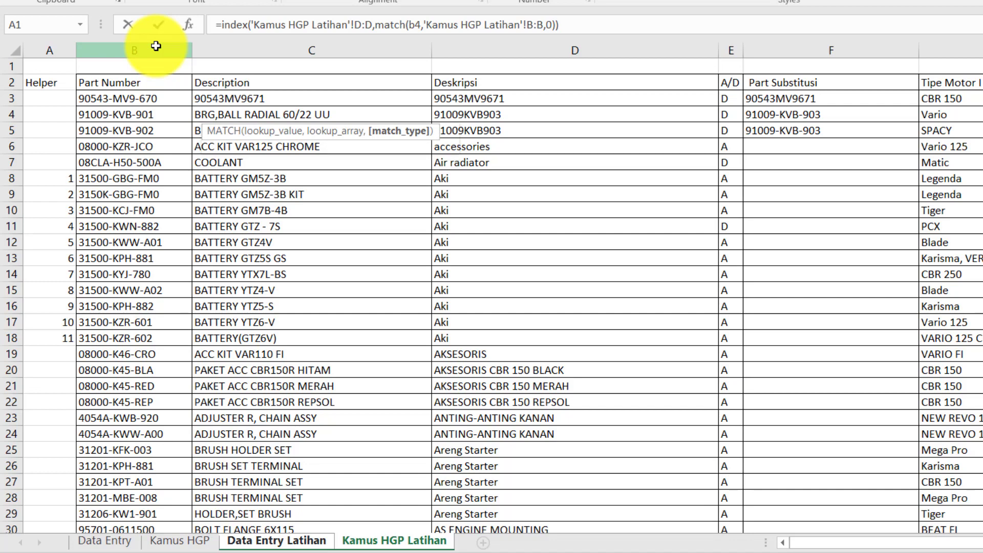
{"action": "key", "text": "Return"}
{"action": "key", "text": "Up"}
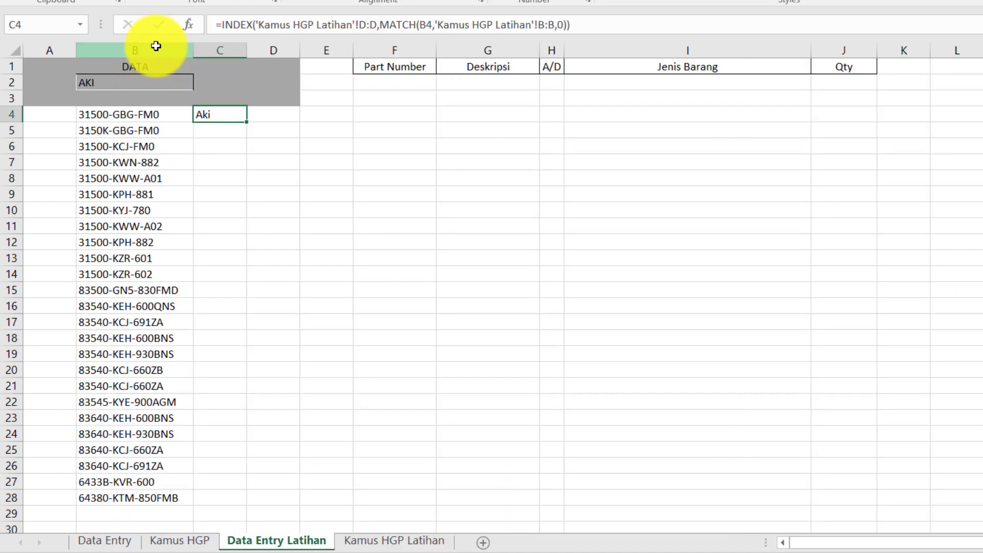
Wrap the C4 formula in IFERROR with "" as the error value and fill it down to C28
{"action": "left_click", "coordinate": [225, 23]}
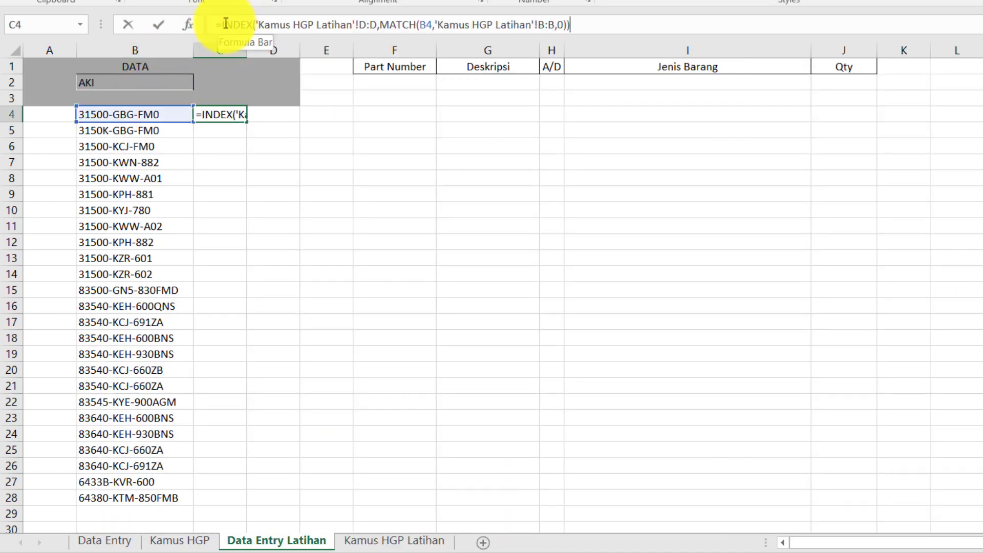
{"action": "left_click", "coordinate": [226, 24]}
{"action": "key", "text": "Left"}
{"action": "type", "text": "iferror"}
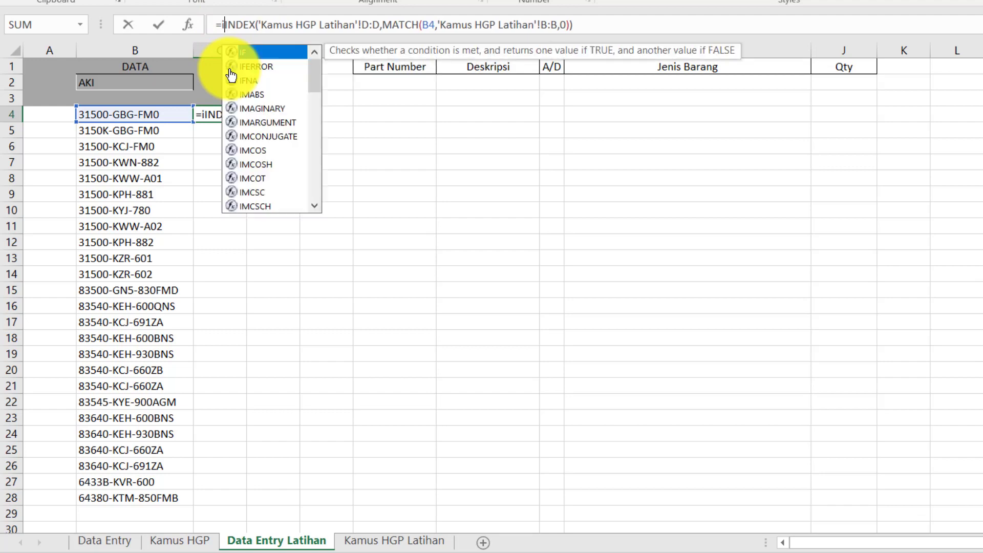
{"action": "type", "text": "("}
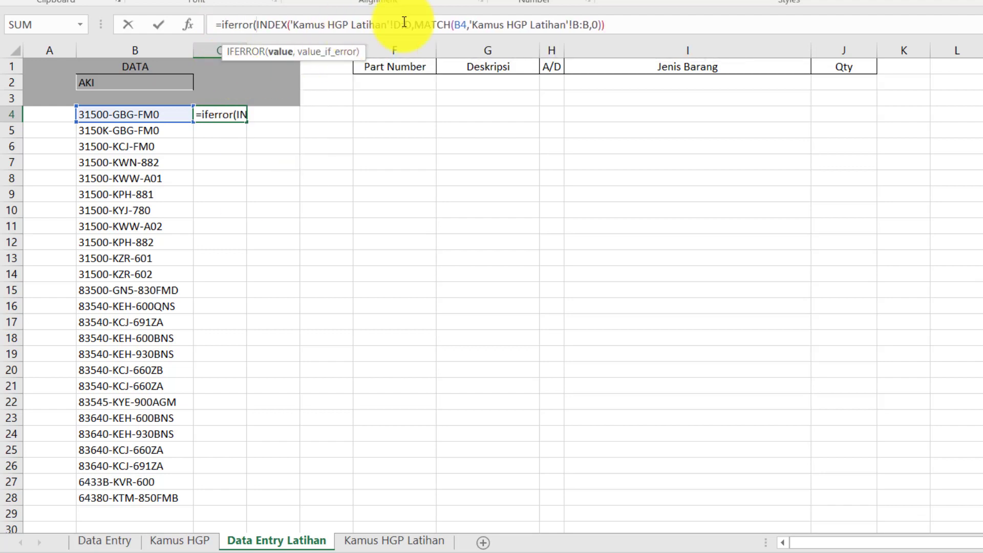
{"action": "left_click", "coordinate": [635, 29]}
{"action": "type", "text": ",\""}
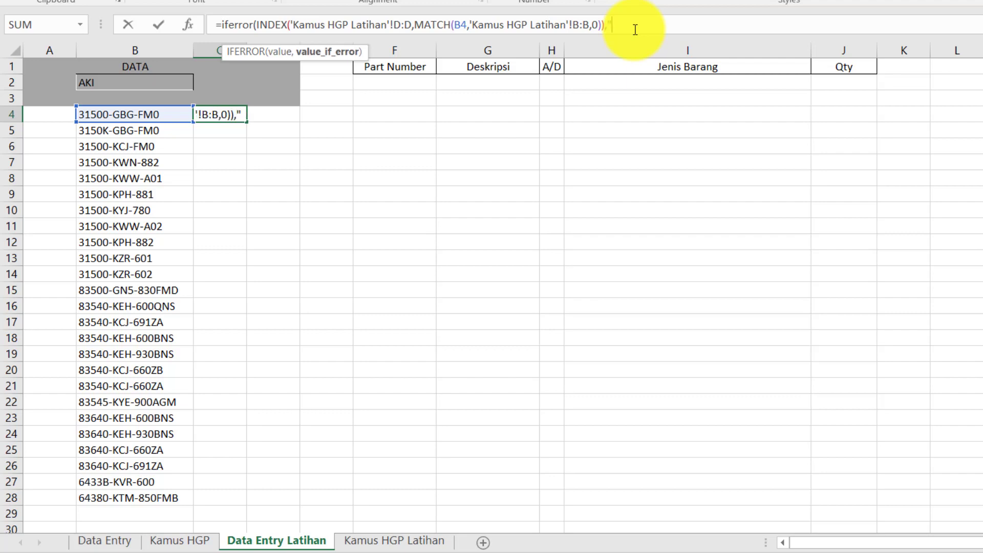
{"action": "type", "text": "\")"}
{"action": "key", "text": "Return"}
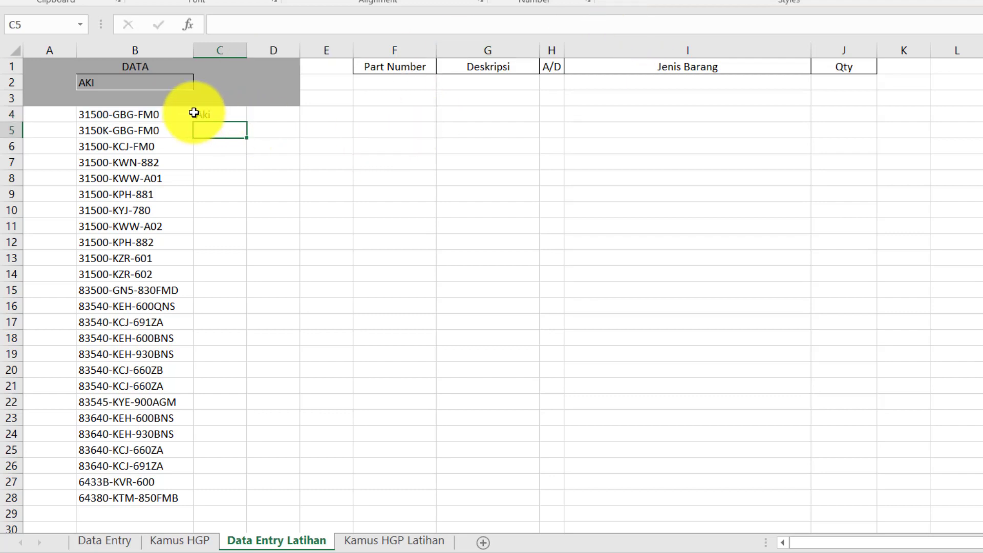
{"action": "left_click", "coordinate": [218, 113]}
{"action": "left_click_drag", "start_coordinate": [247, 122], "coordinate": [189, 507]}
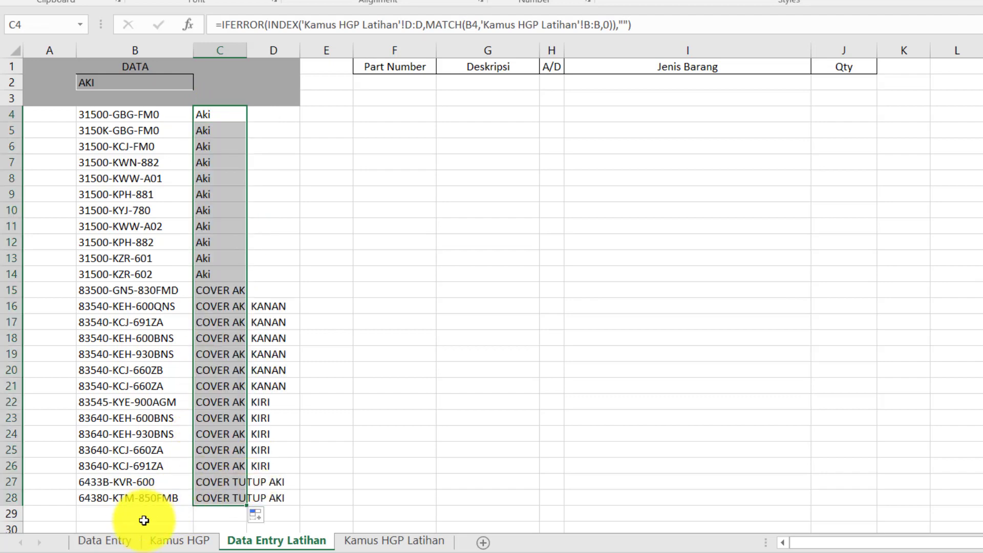
Check the Data Entry sheet's layout and start an INDEX formula in D4 of Data Entry Latihan with 'Kamus HGP Latihan'!G:G and MATCH
{"action": "left_click", "coordinate": [97, 541]}
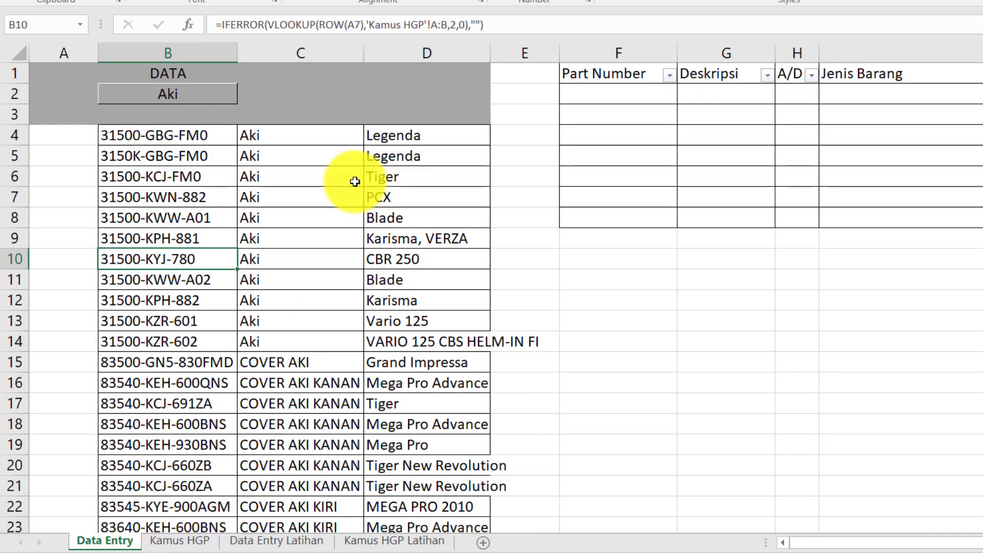
{"action": "left_click", "coordinate": [264, 540]}
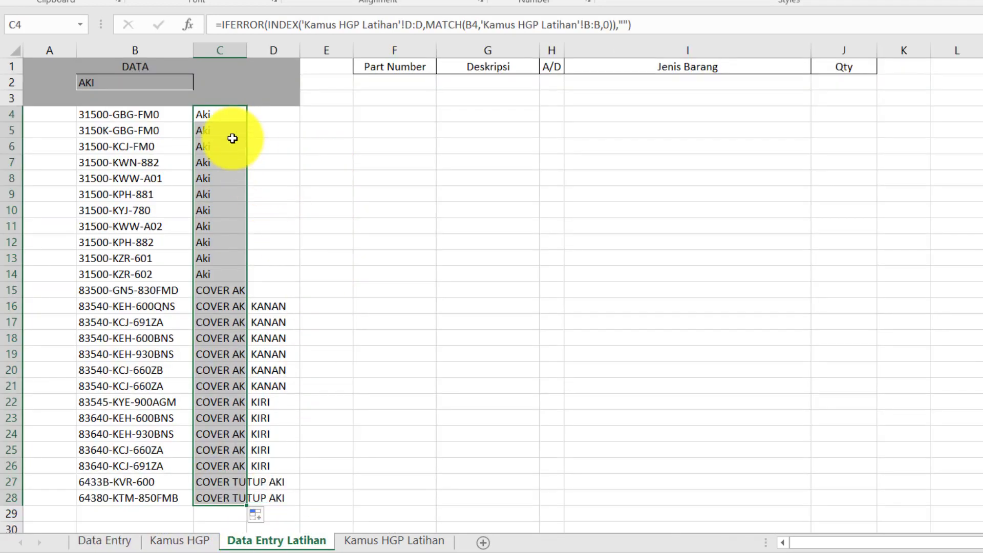
{"action": "left_click", "coordinate": [279, 115]}
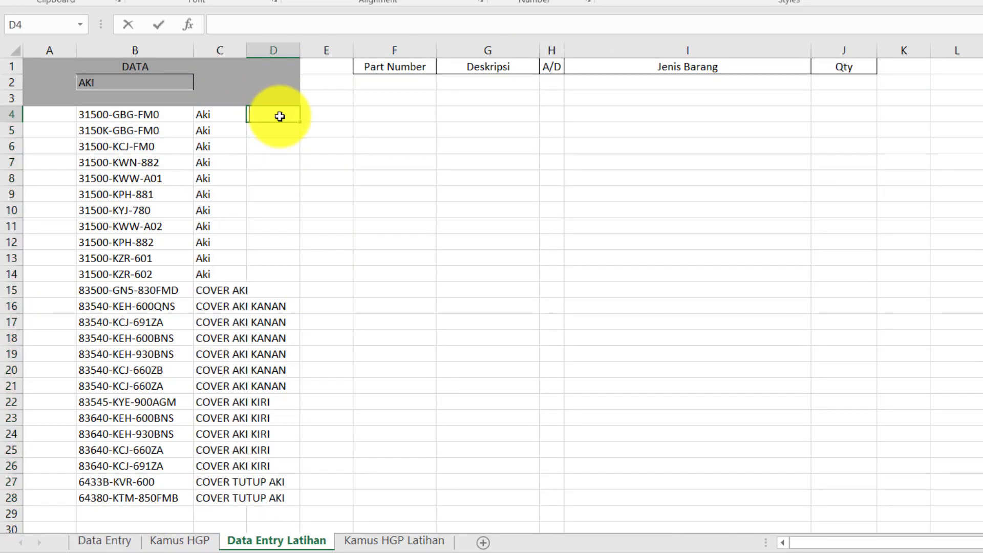
{"action": "type", "text": "=index("}
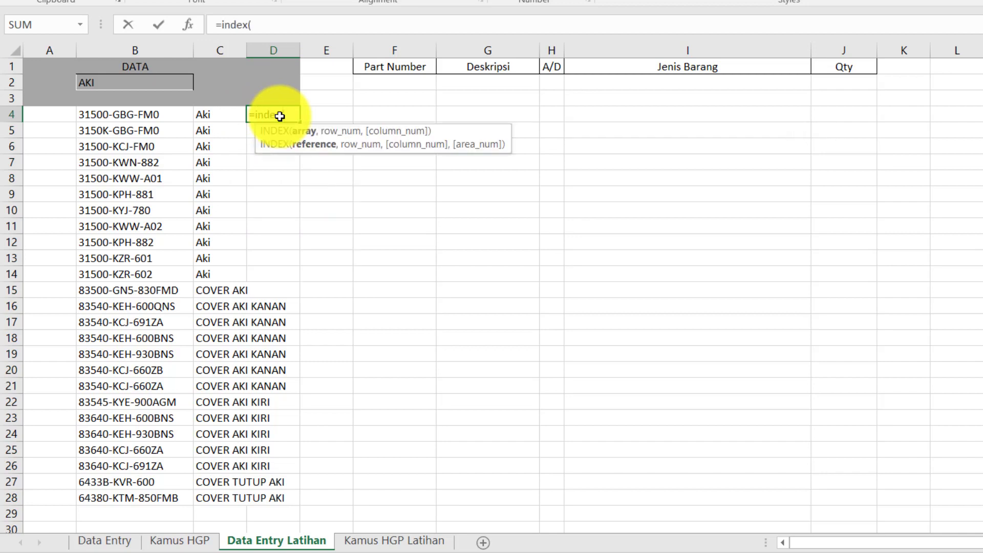
{"action": "left_click", "coordinate": [363, 541]}
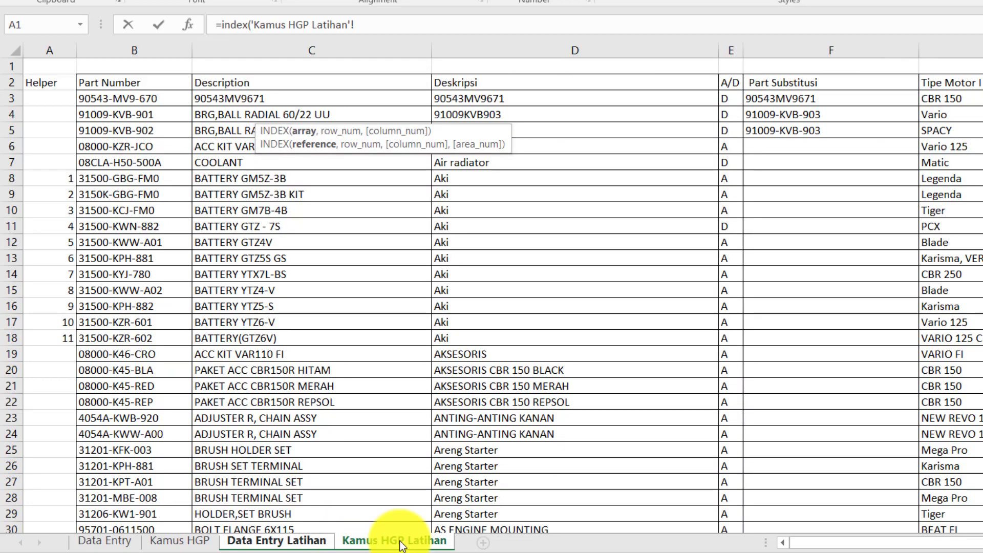
{"action": "left_click", "coordinate": [976, 43]}
{"action": "type", "text": ",match("}
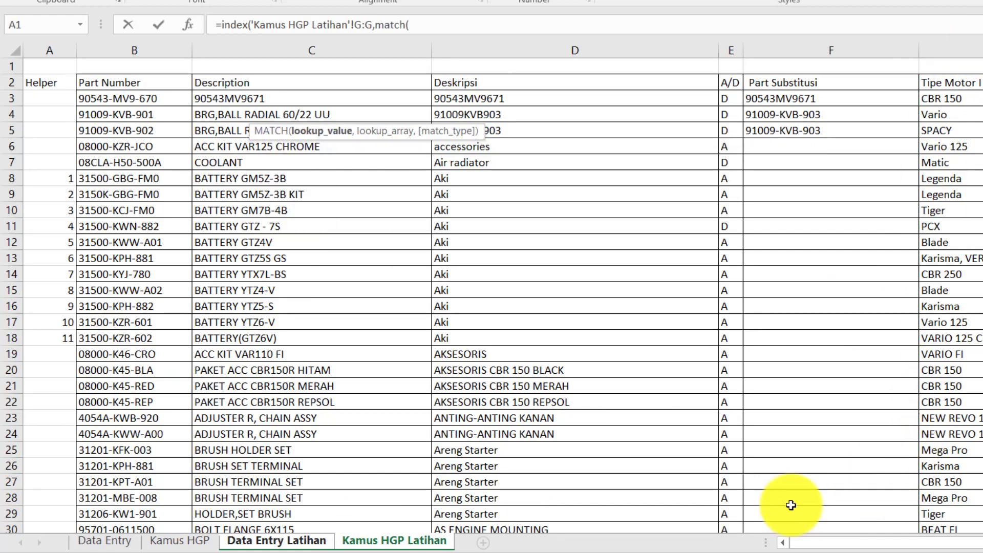
Set the MATCH lookup value in D4 to B4, removing the 'Data Entry Latihan'! sheet prefix from the reference
{"action": "left_click", "coordinate": [309, 545]}
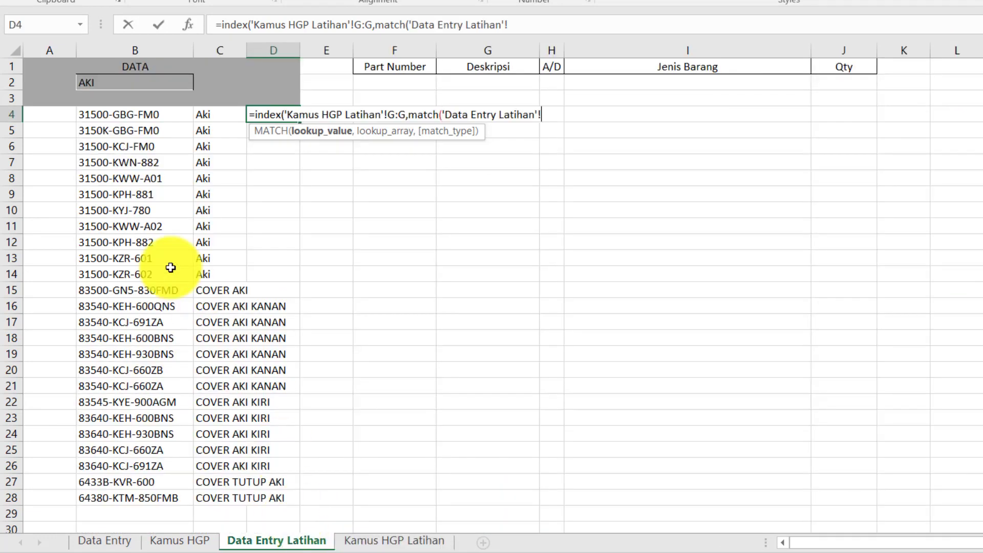
{"action": "left_click", "coordinate": [142, 116]}
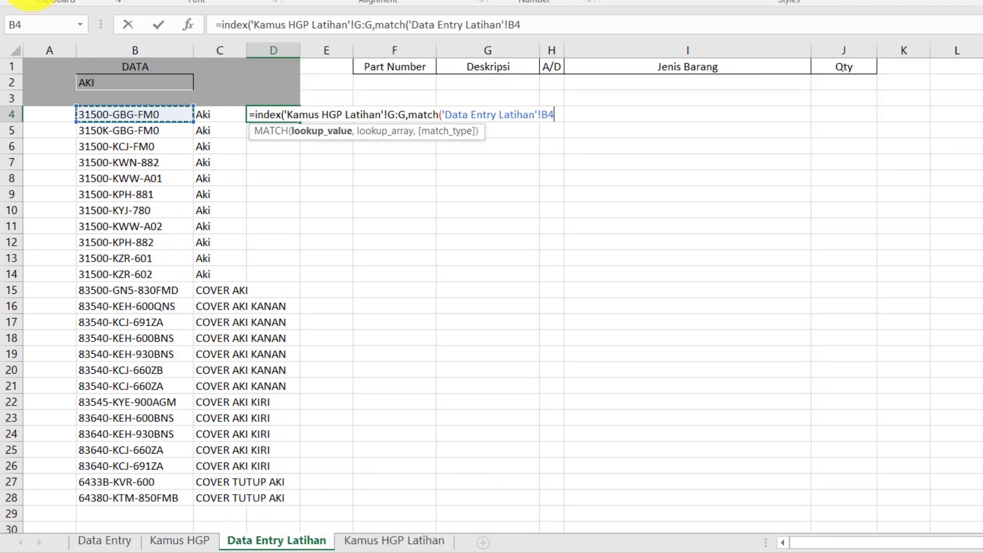
{"action": "left_click", "coordinate": [513, 25]}
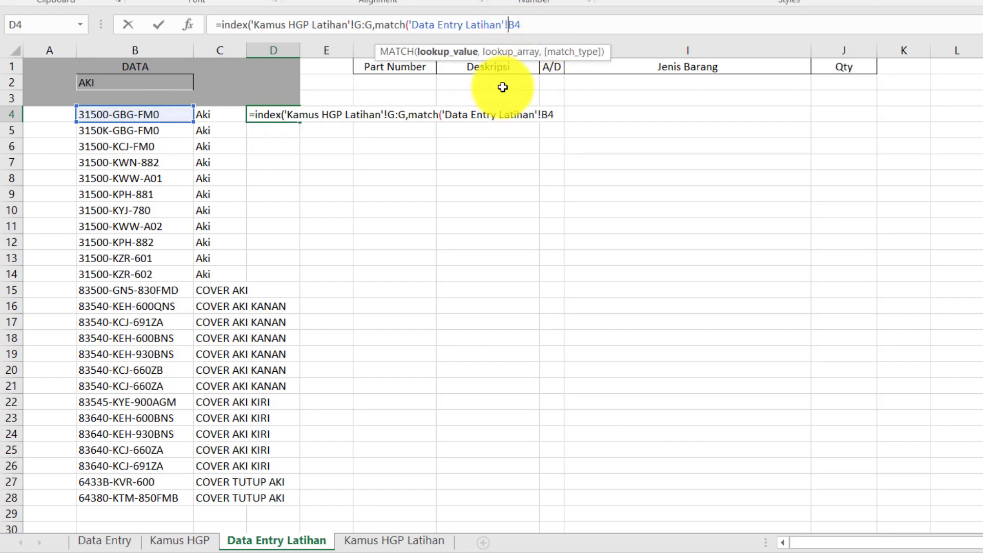
{"action": "key", "text": "BackSpace"}
{"action": "key", "text": "BackSpace"}
{"action": "key", "text": "BackSpace"}
{"action": "key", "text": "BackSpace"}
{"action": "key", "text": "BackSpace"}
{"action": "key", "text": "BackSpace"}
{"action": "key", "text": "BackSpace"}
{"action": "key", "text": "BackSpace"}
{"action": "key", "text": "BackSpace"}
{"action": "key", "text": "BackSpace"}
{"action": "key", "text": "BackSpace"}
{"action": "key", "text": "BackSpace"}
{"action": "key", "text": "BackSpace"}
{"action": "key", "text": "BackSpace"}
{"action": "key", "text": "BackSpace"}
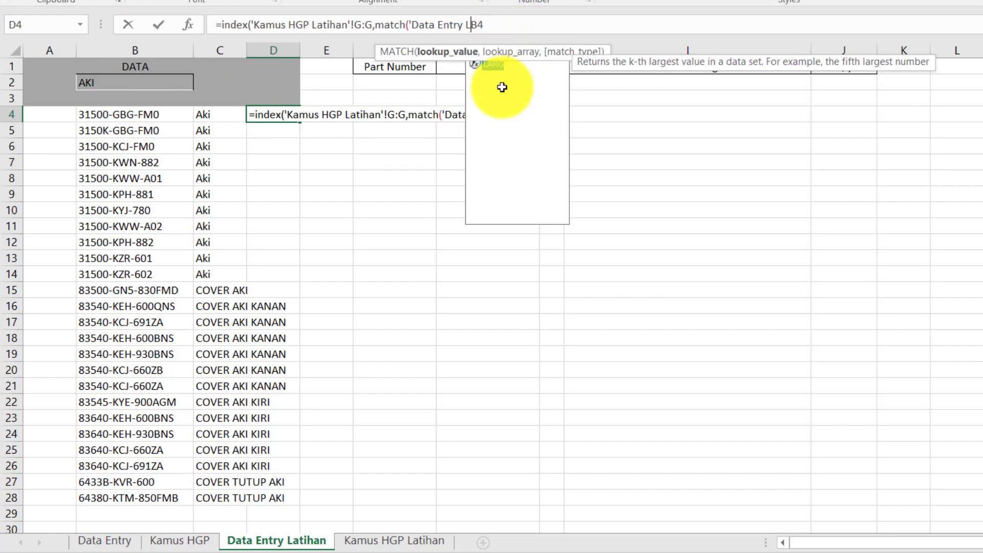
{"action": "key", "text": "BackSpace"}
{"action": "key", "text": "BackSpace"}
{"action": "key", "text": "BackSpace"}
{"action": "key", "text": "BackSpace"}
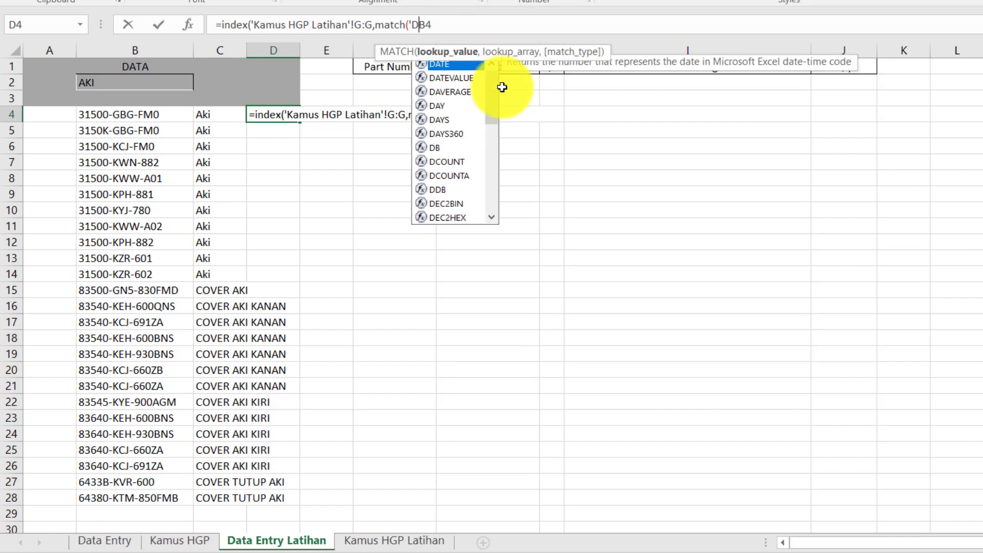
{"action": "left_click", "coordinate": [437, 21]}
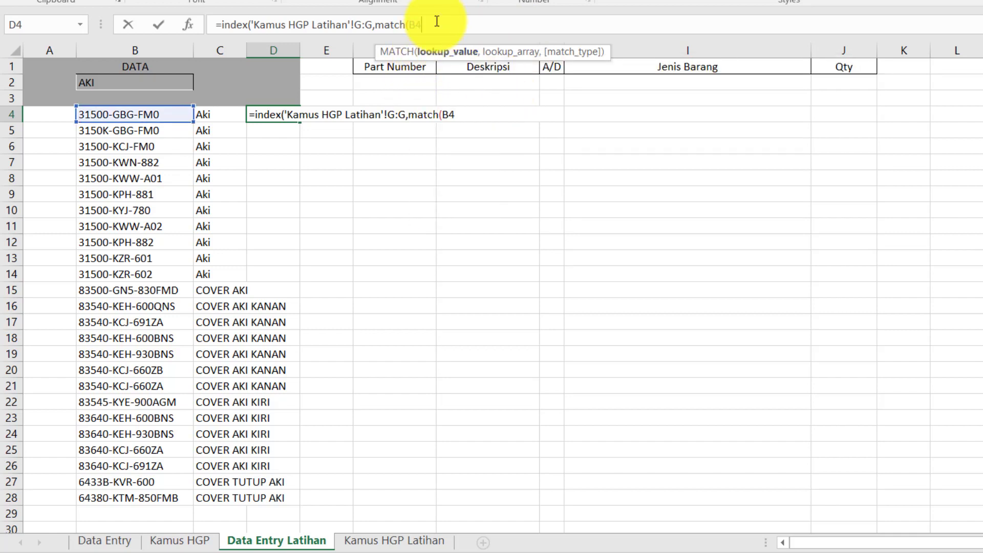
{"action": "type", "text": ","}
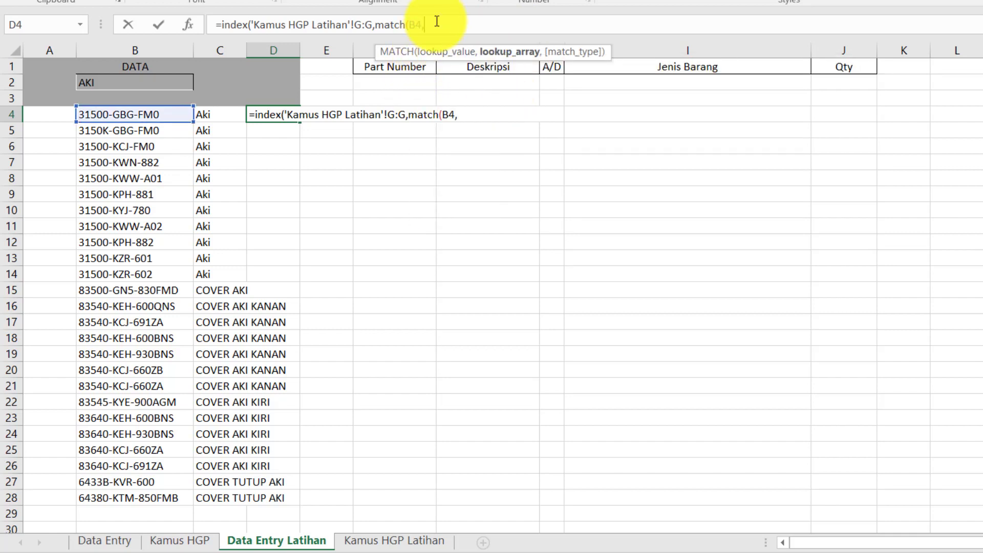
Finish the D4 formula with 'Kamus HGP Latihan'!B:B as the lookup array and 0 as the match type
{"action": "left_click", "coordinate": [372, 542]}
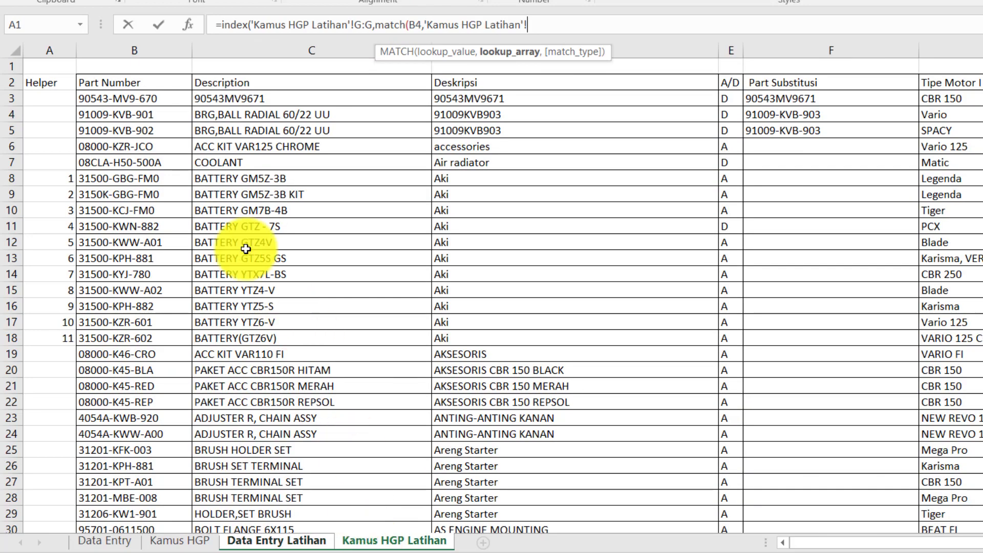
{"action": "left_click", "coordinate": [132, 50]}
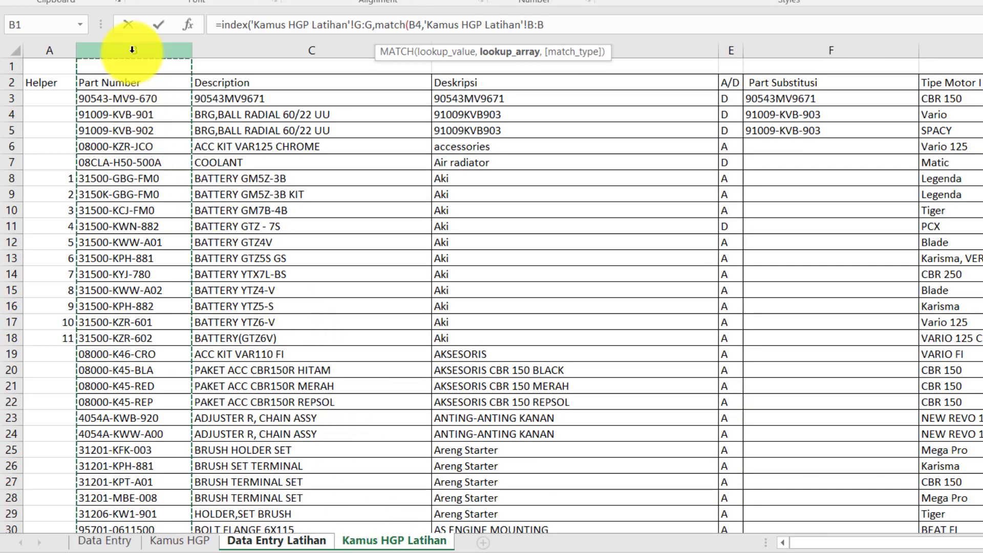
{"action": "type", "text": ",0"}
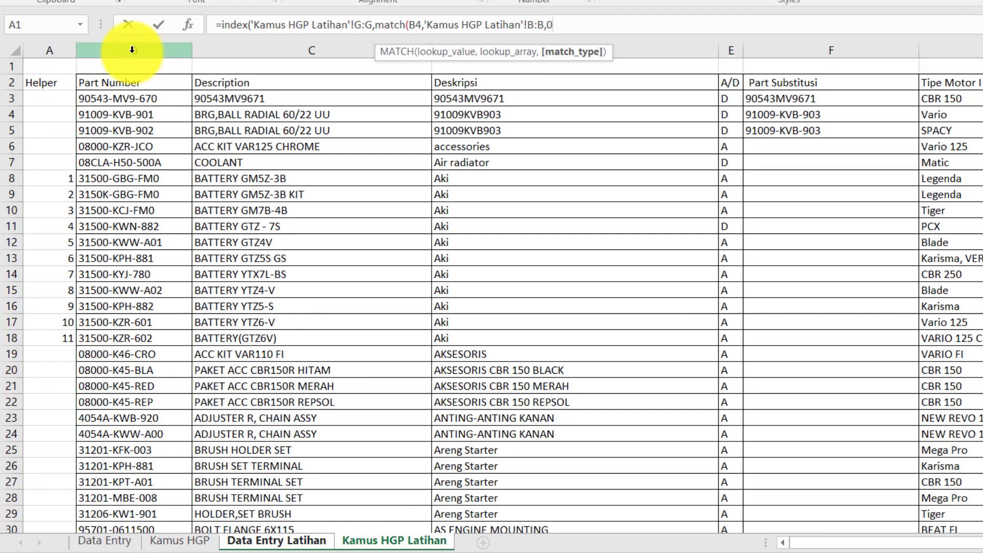
{"action": "type", "text": "))"}
{"action": "key", "text": "Return"}
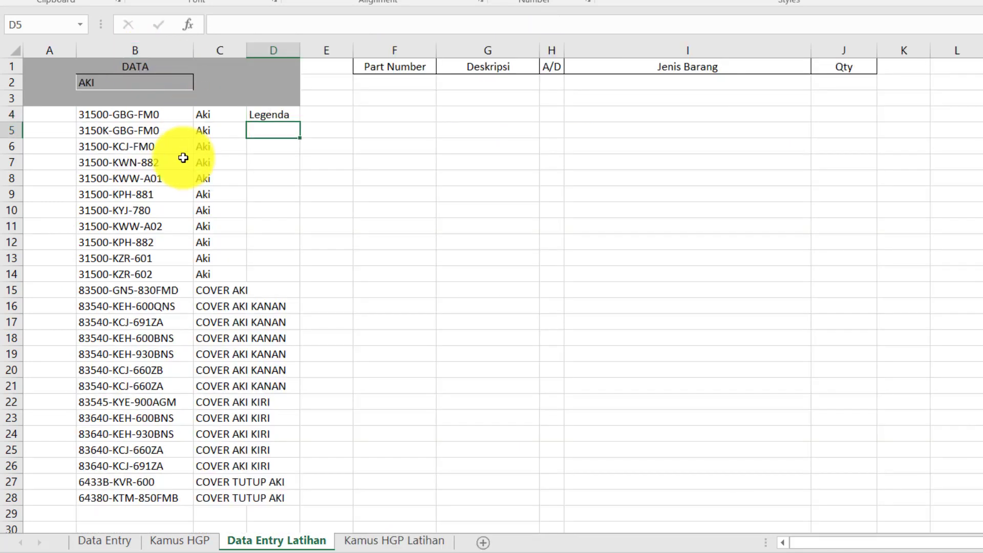
Fill the motorcycle type formula from D4 down to D28
{"action": "left_click", "coordinate": [285, 116]}
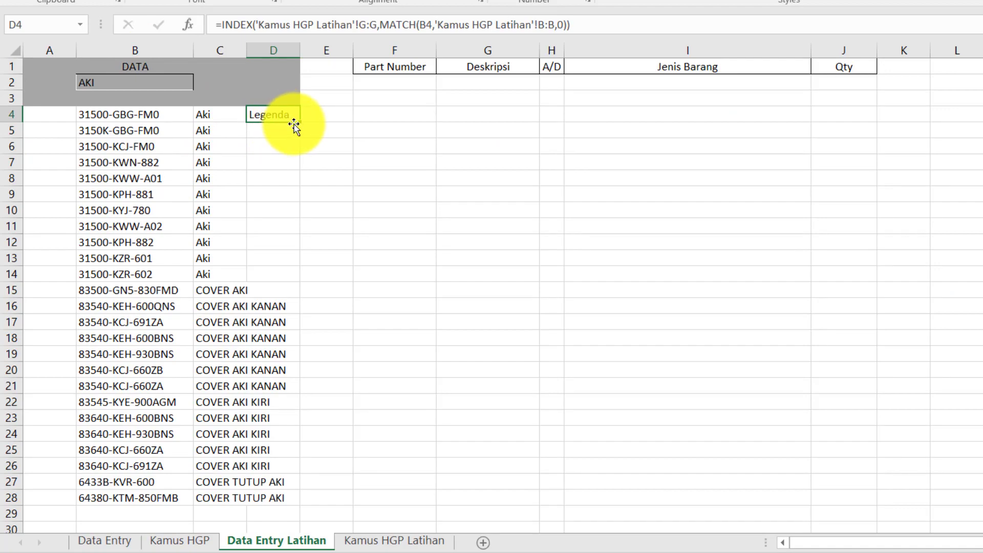
{"action": "left_click_drag", "start_coordinate": [298, 125], "coordinate": [271, 495]}
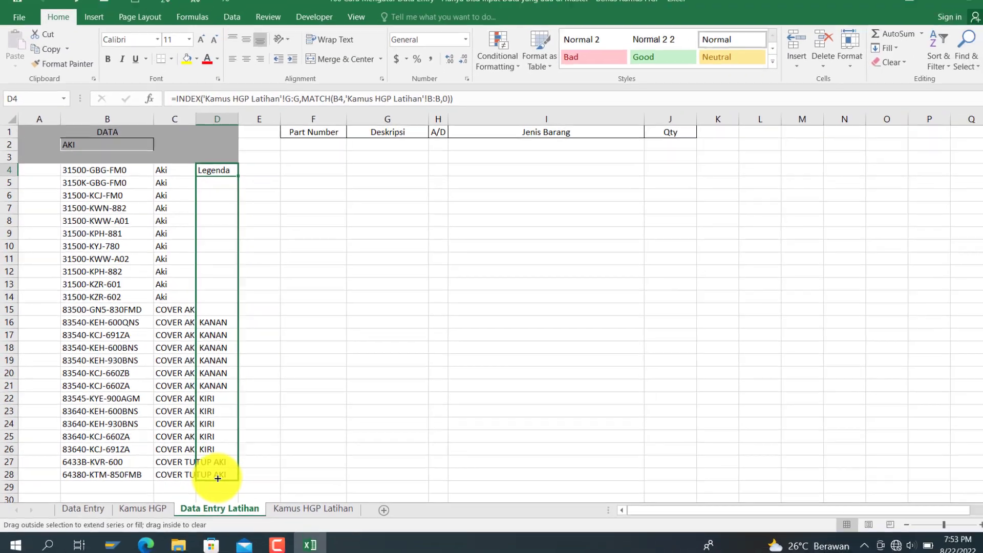
{"action": "left_click_drag", "start_coordinate": [217, 479], "coordinate": [217, 478]}
{"action": "left_click", "coordinate": [329, 397]}
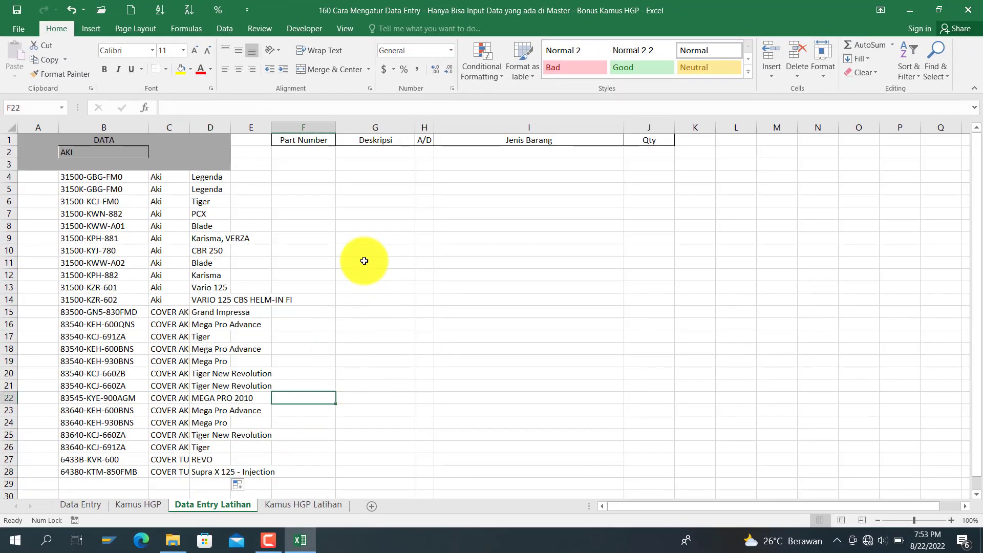
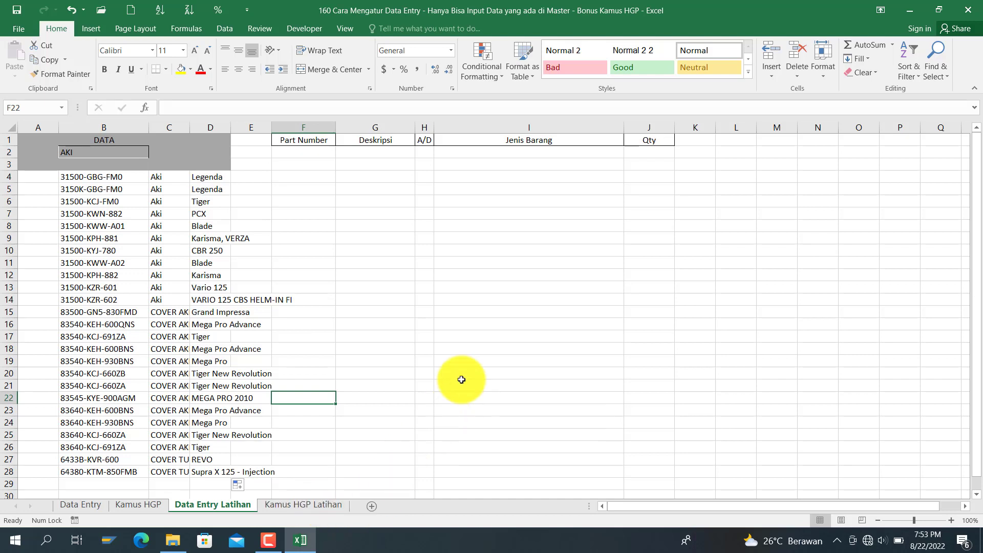
Start a List-type data validation rule for F2 under Part Number in Data Entry Latihan
{"action": "left_click", "coordinate": [323, 153]}
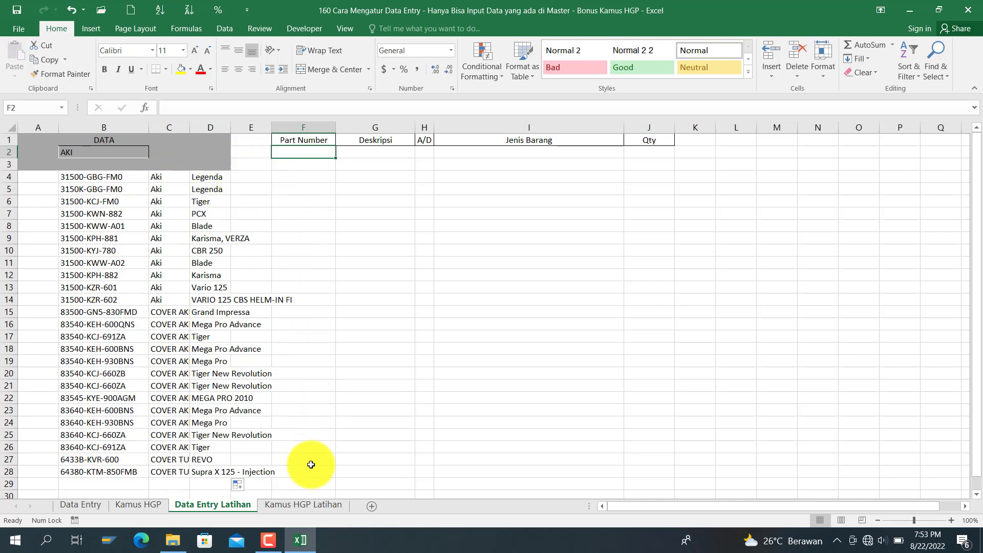
{"action": "left_click", "coordinate": [282, 505]}
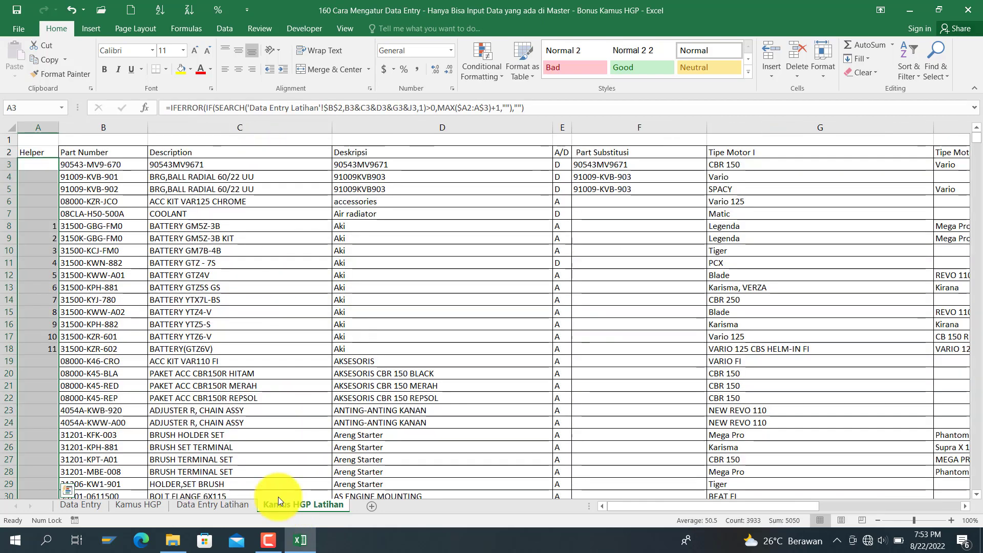
{"action": "left_click", "coordinate": [121, 125]}
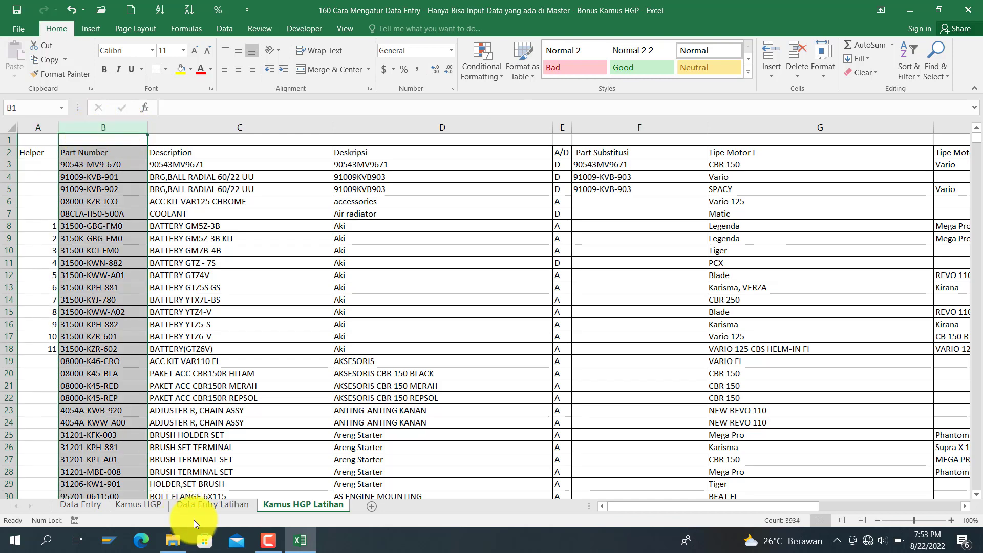
{"action": "left_click", "coordinate": [207, 505]}
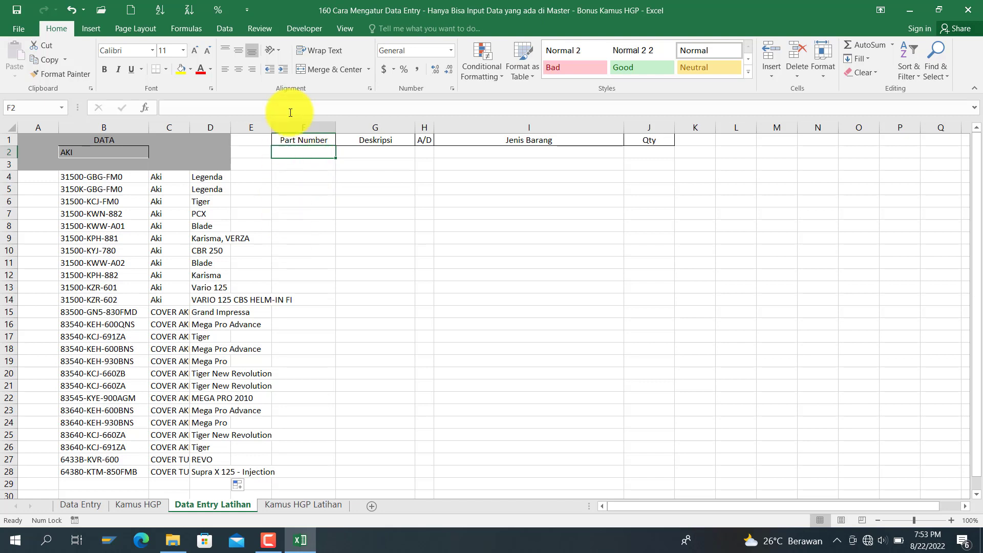
{"action": "left_click", "coordinate": [225, 24]}
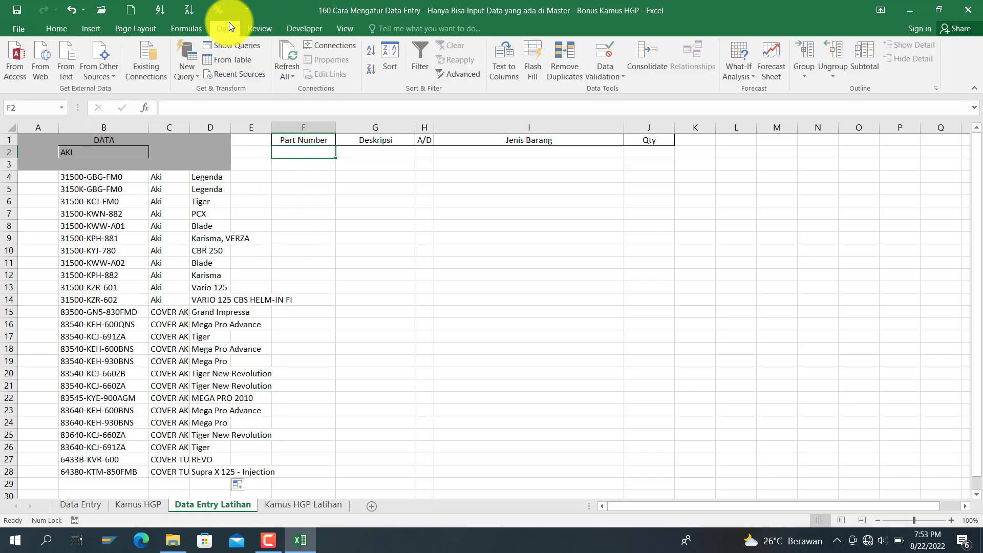
{"action": "left_click", "coordinate": [601, 66]}
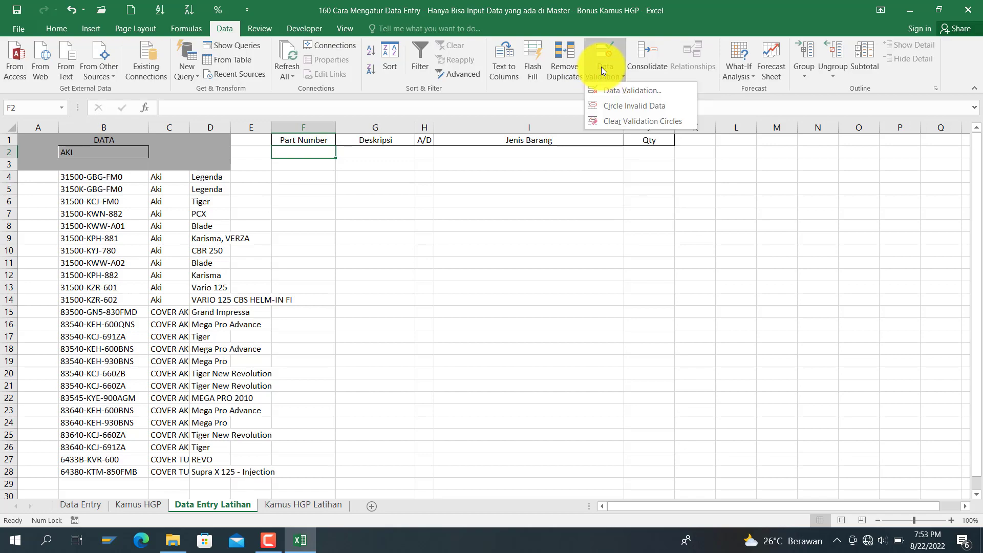
{"action": "left_click", "coordinate": [614, 90]}
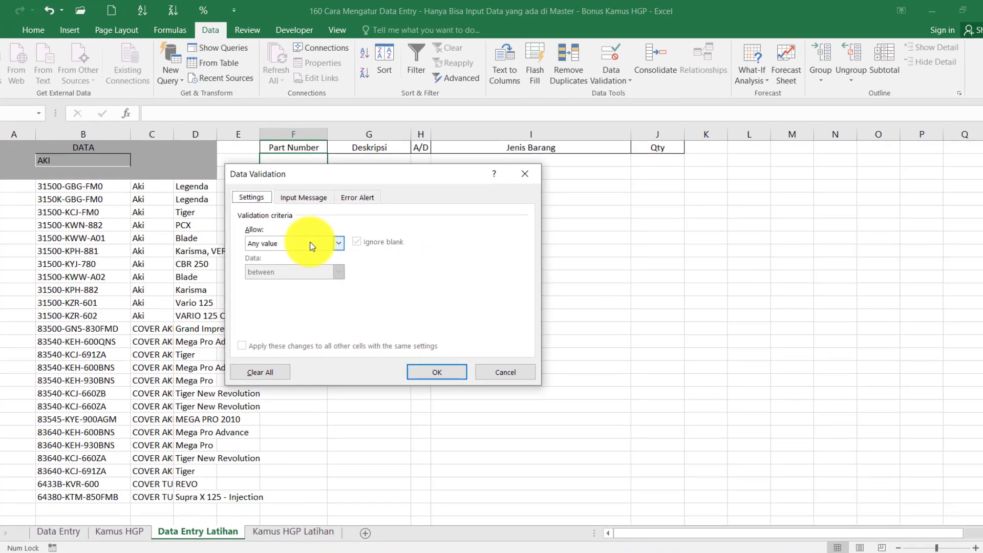
{"action": "left_click", "coordinate": [317, 233]}
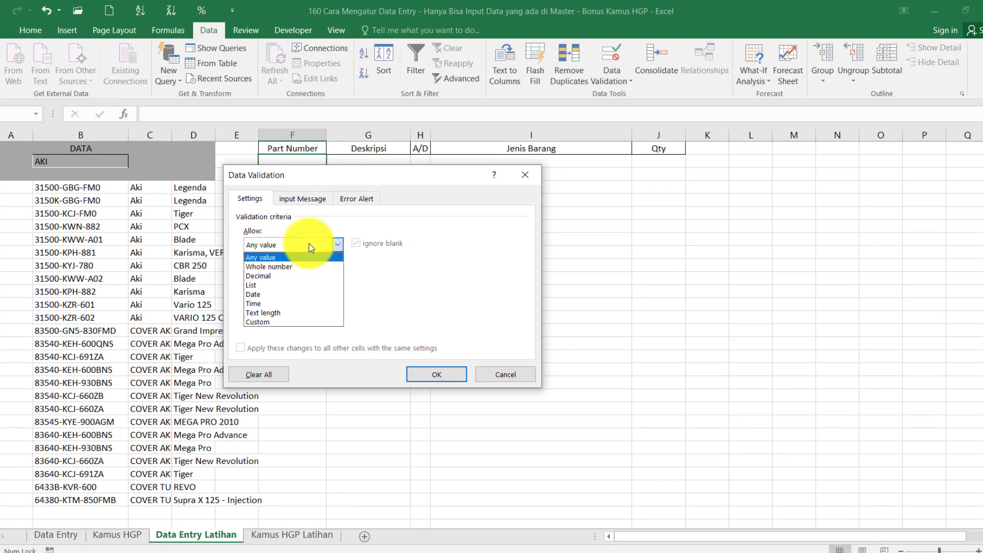
{"action": "left_click", "coordinate": [259, 286]}
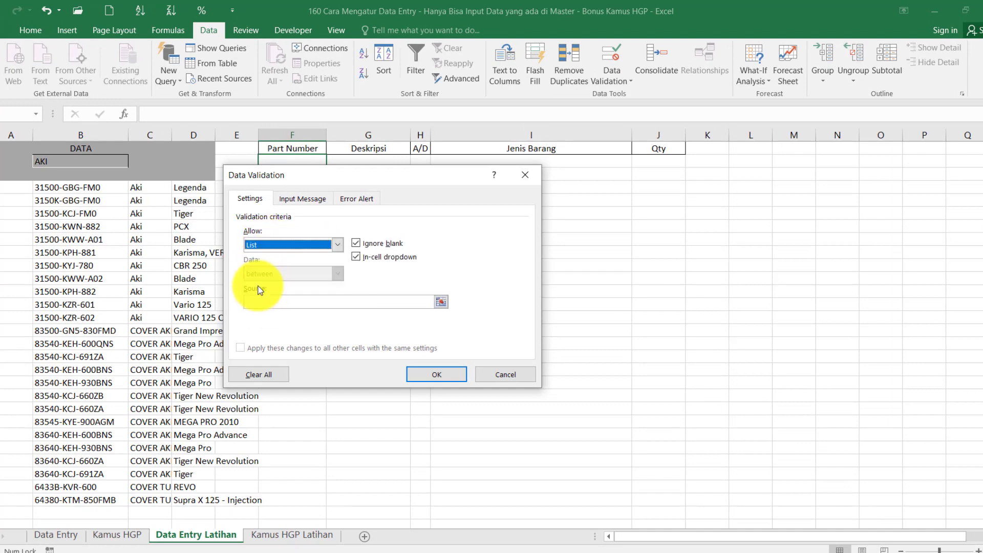
Set the validation list source to ='Kamus HGP Latihan'!$B:$B and apply the rule to F2
{"action": "left_click", "coordinate": [285, 302]}
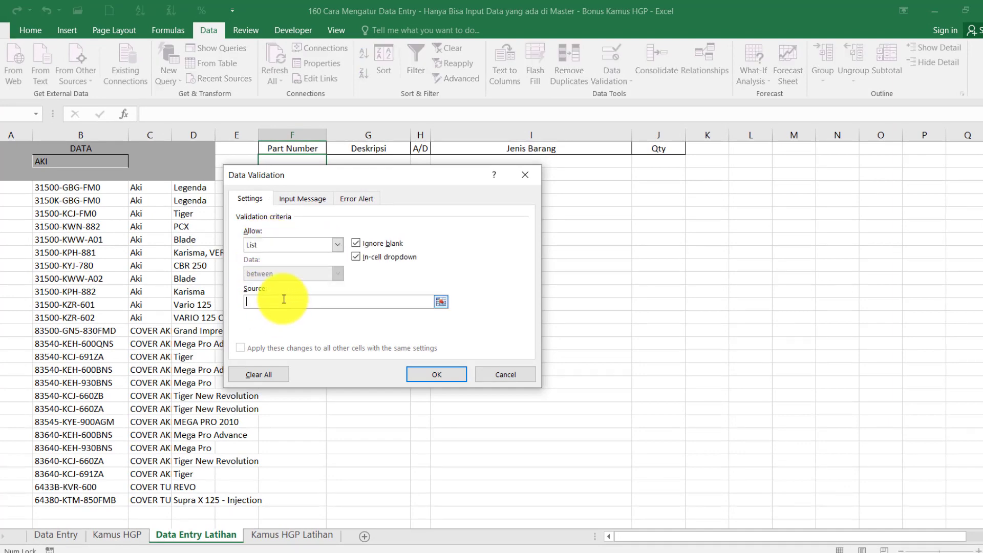
{"action": "left_click", "coordinate": [270, 536]}
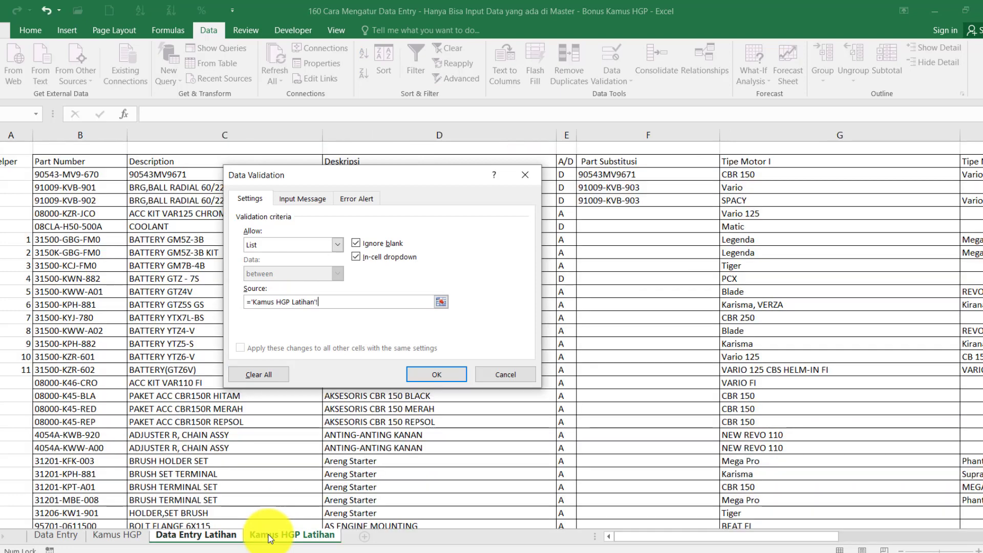
{"action": "left_click", "coordinate": [80, 134]}
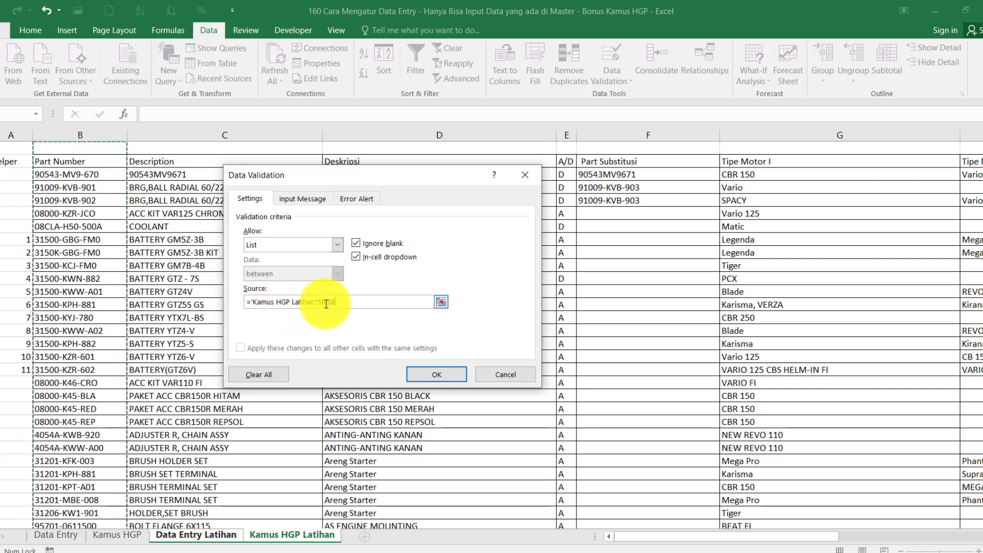
{"action": "left_click", "coordinate": [421, 376]}
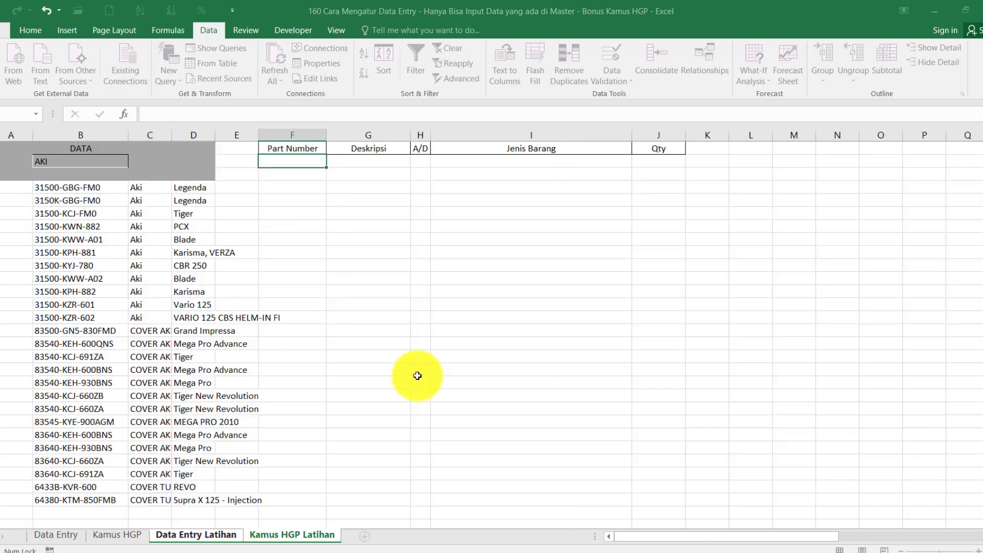
Test the validation by trying to enter meja in F2, and cancel the entry
{"action": "left_click", "coordinate": [307, 262]}
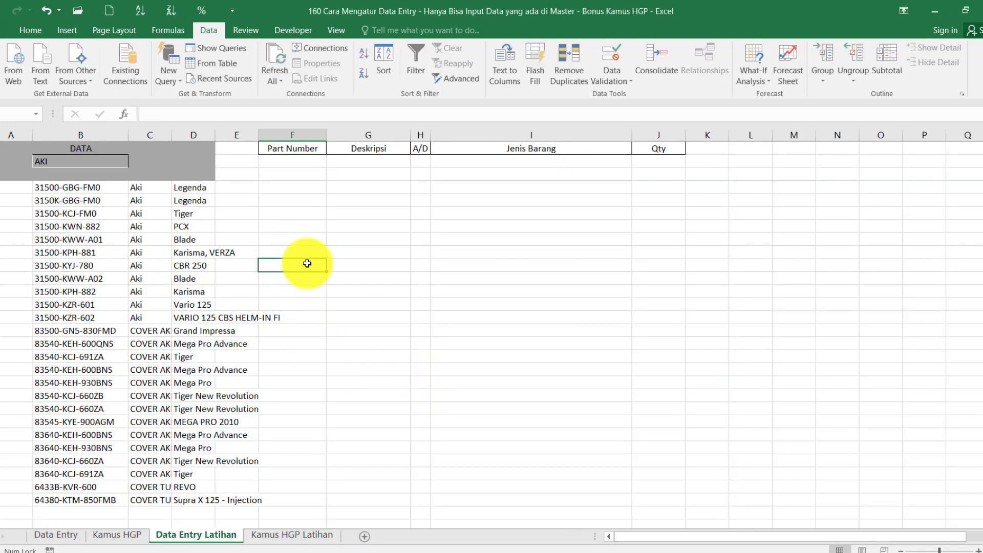
{"action": "left_click", "coordinate": [314, 211]}
{"action": "left_click", "coordinate": [313, 177]}
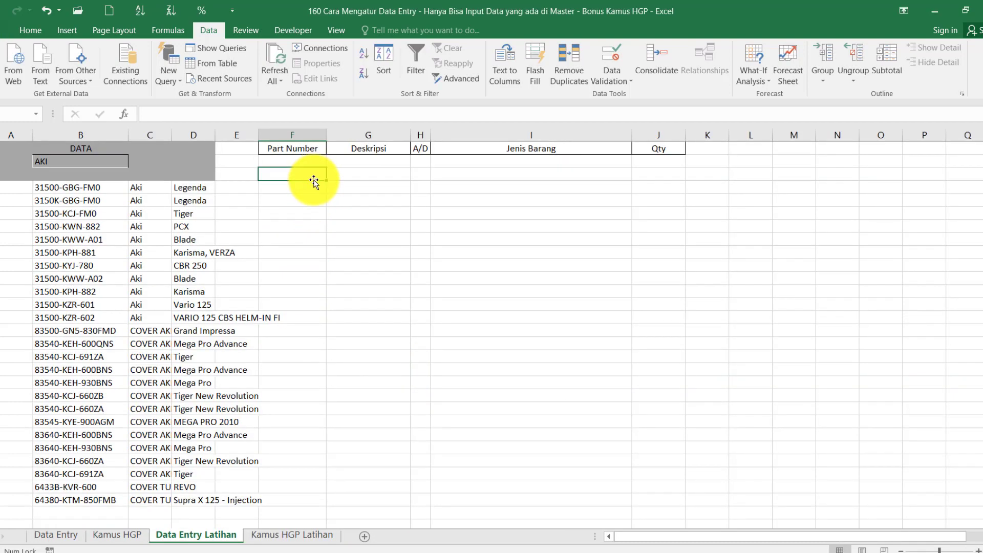
{"action": "left_click", "coordinate": [314, 161]}
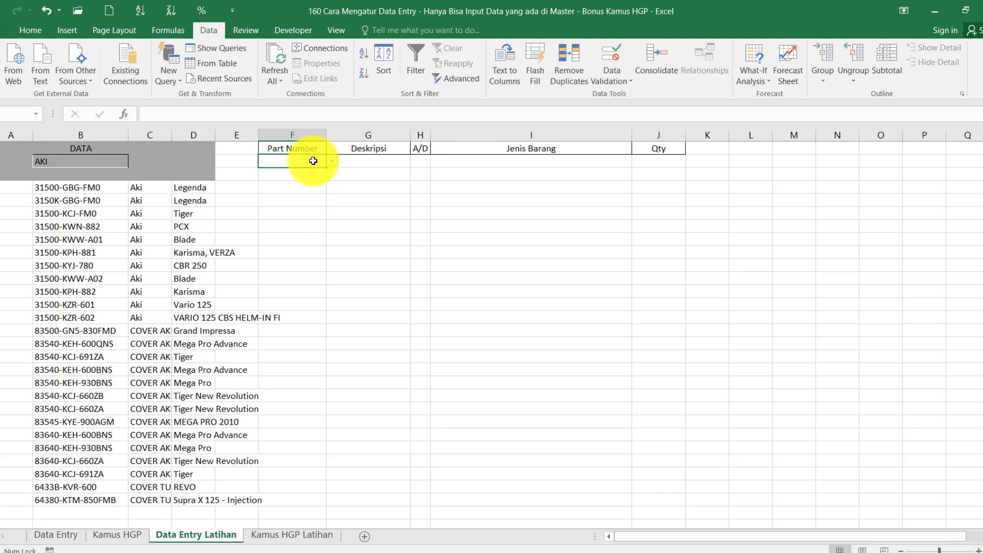
{"action": "type", "text": "teb"}
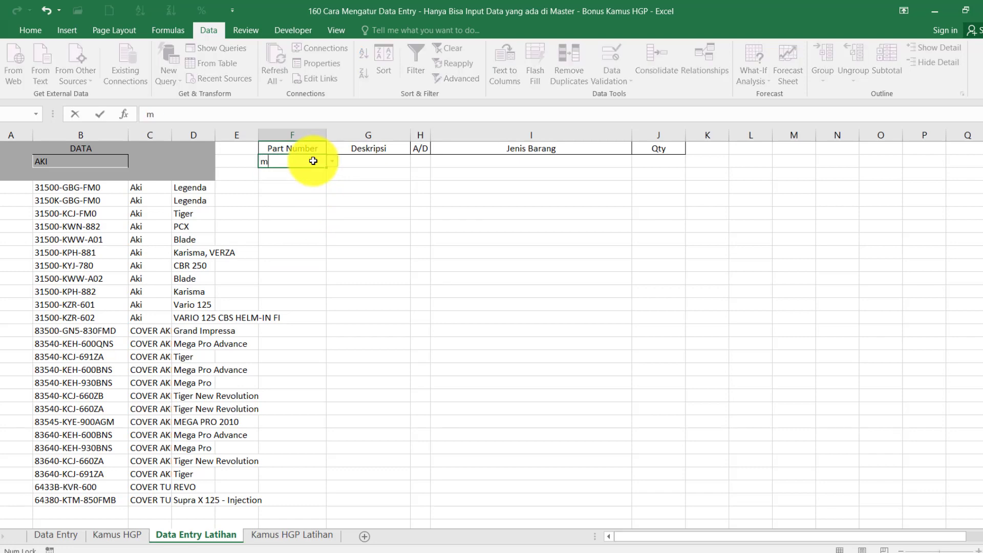
{"action": "key", "text": "Return"}
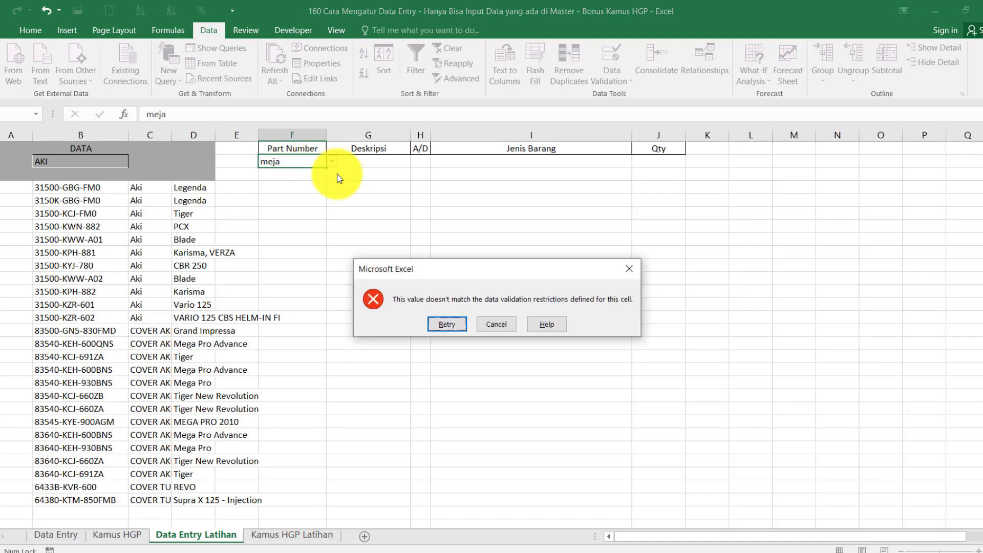
{"action": "left_click", "coordinate": [497, 324]}
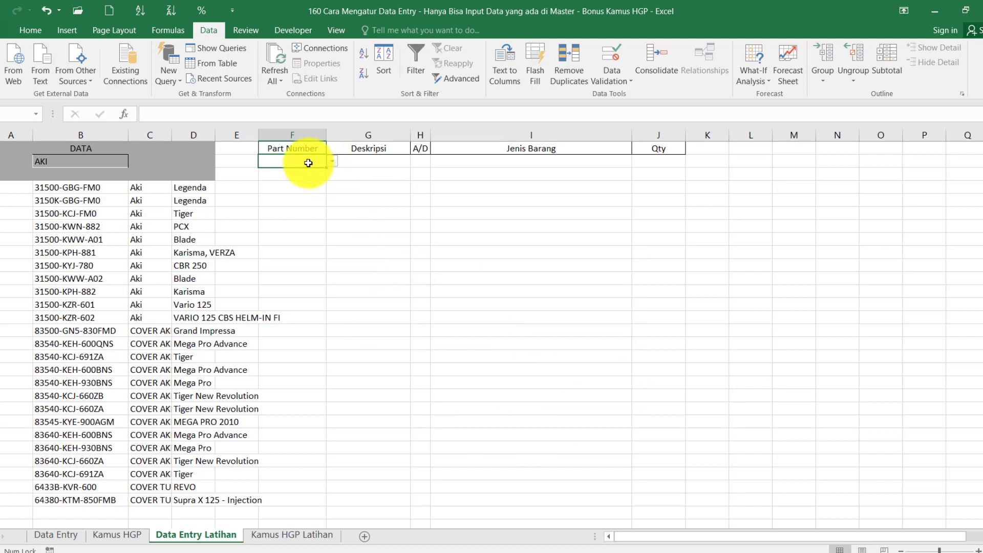
Copy the validated cell F2 to F3:F5 in the Part Number column
{"action": "key", "text": "ctrl+c"}
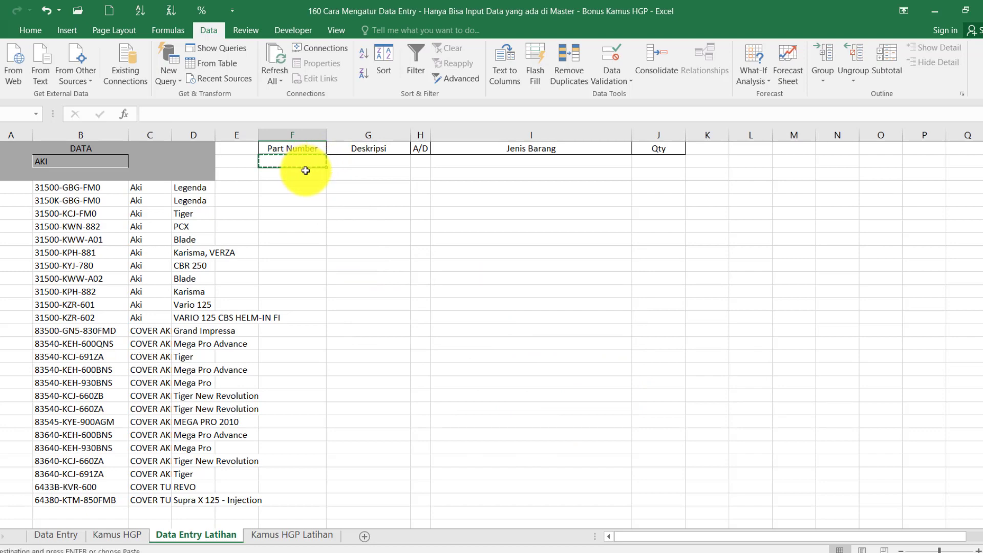
{"action": "left_click", "coordinate": [309, 172]}
{"action": "key", "text": "shift+Down"}
{"action": "key", "text": "shift+Down"}
{"action": "key", "text": "ctrl+v"}
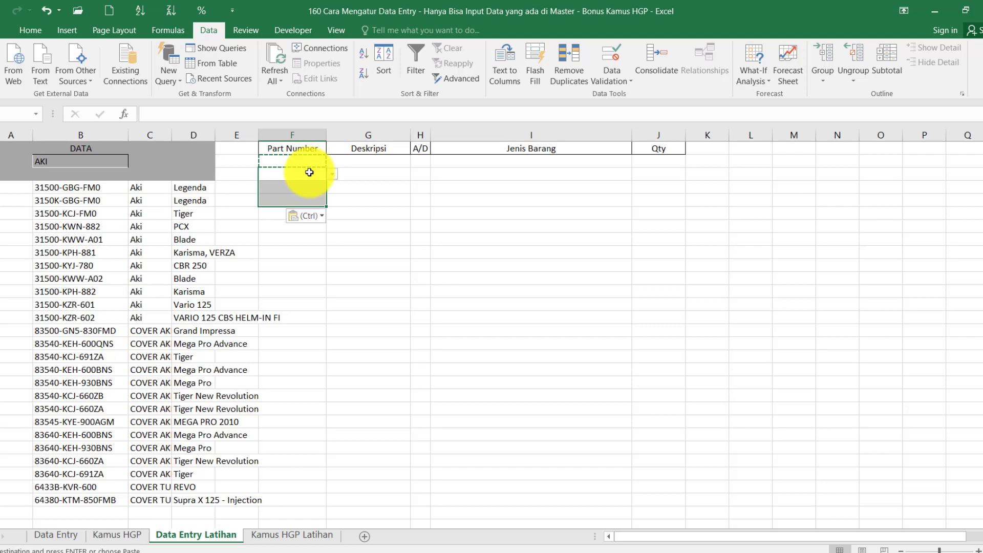
{"action": "key", "text": "Down"}
{"action": "key", "text": "Down"}
{"action": "key", "text": "Down"}
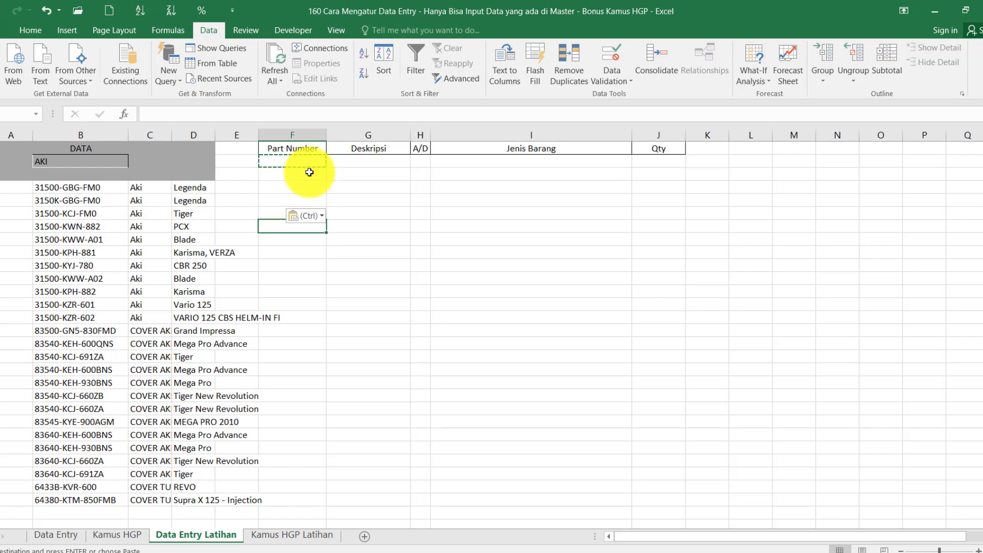
{"action": "key", "text": "Up"}
{"action": "key", "text": "Up"}
{"action": "key", "text": "Up"}
{"action": "key", "text": "Right"}
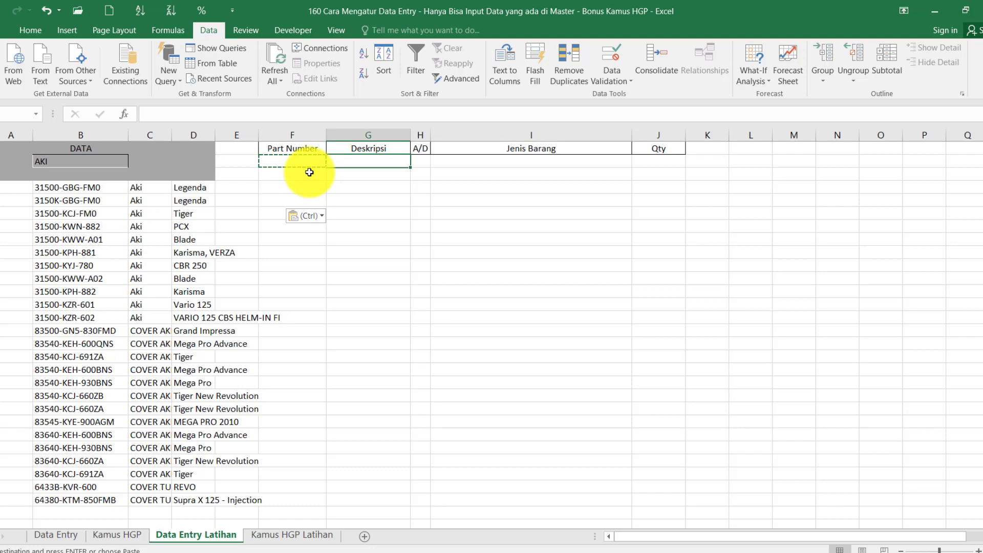
{"action": "left_click", "coordinate": [52, 194]}
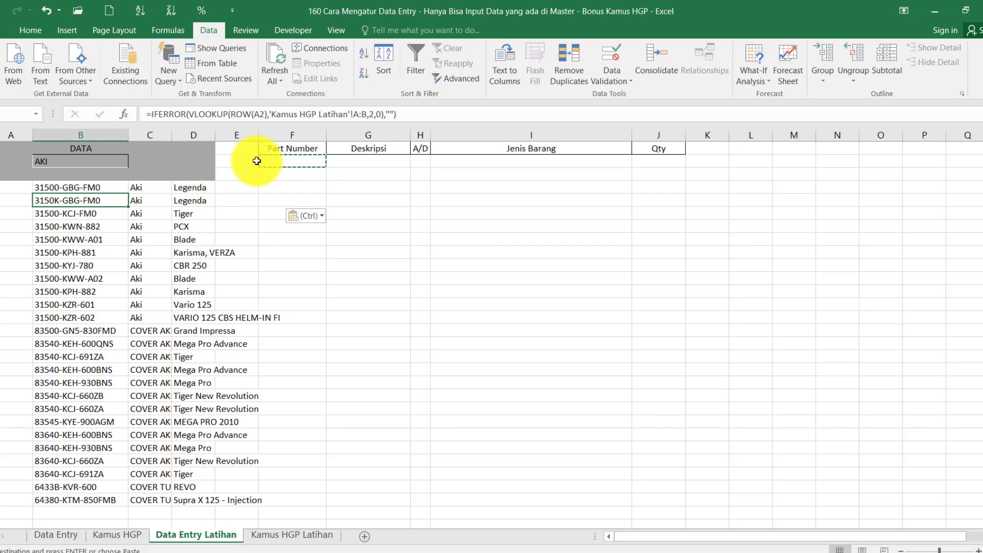
Try to enter the incomplete part number 31500-GBG-FM in F2, and cancel the entry
{"action": "left_click", "coordinate": [318, 159]}
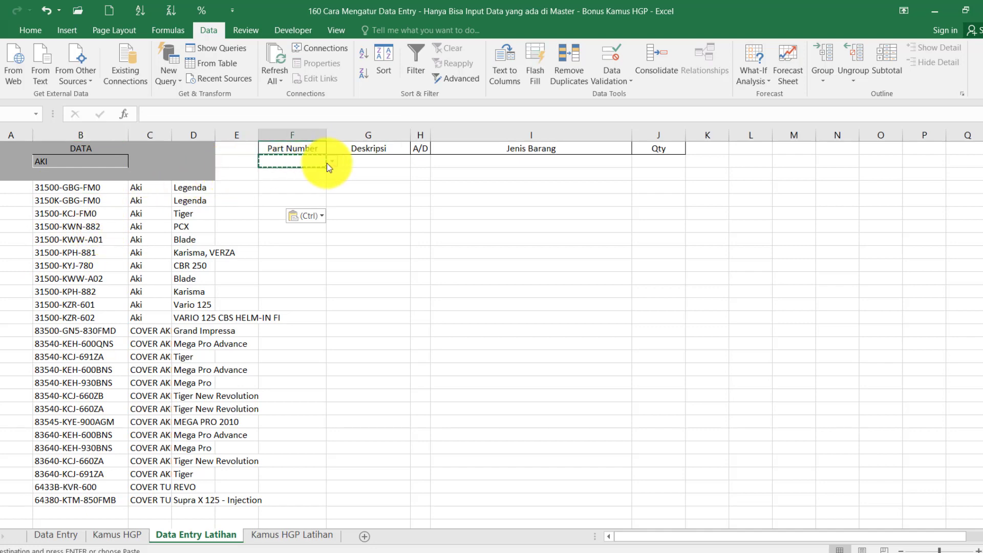
{"action": "type", "text": "31500-GBG-FM"}
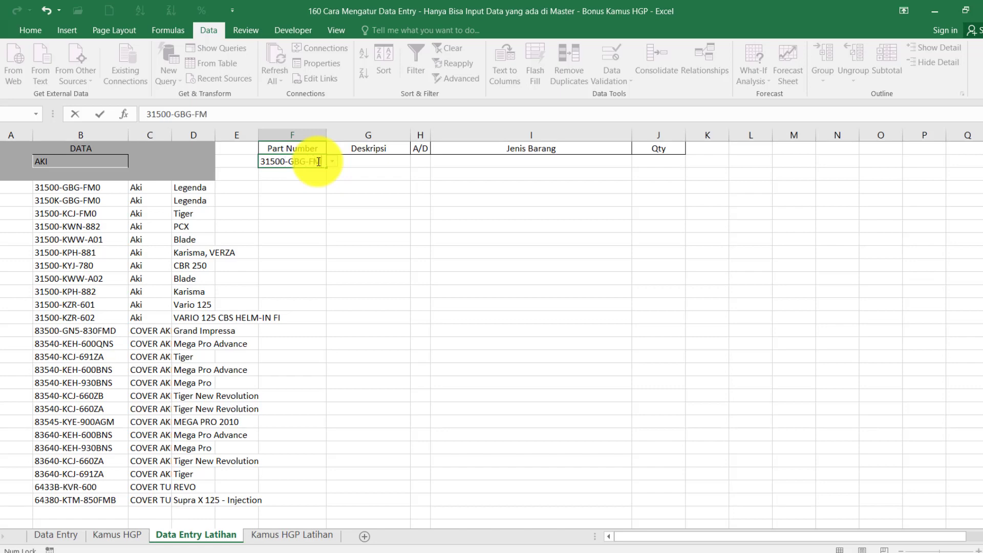
{"action": "key", "text": "Return"}
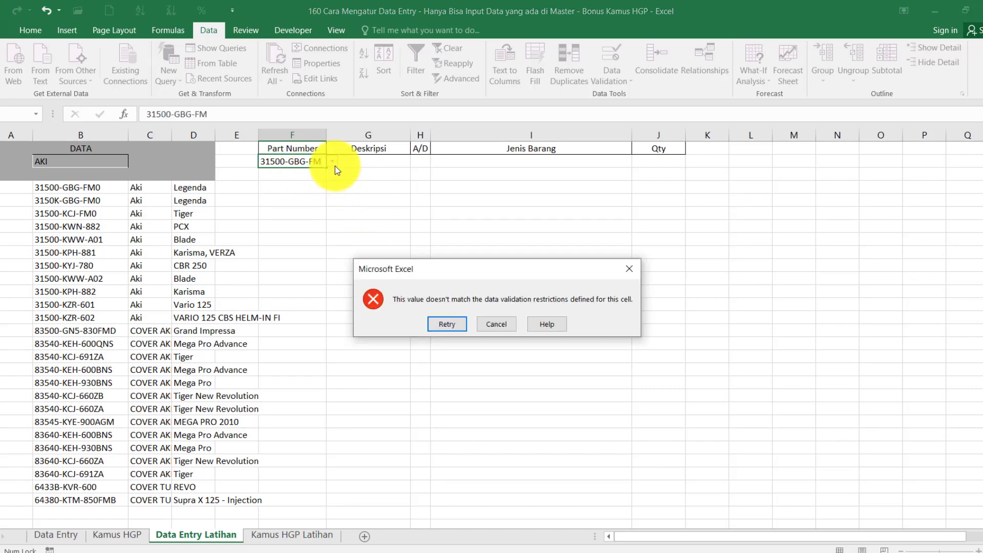
{"action": "left_click", "coordinate": [496, 327]}
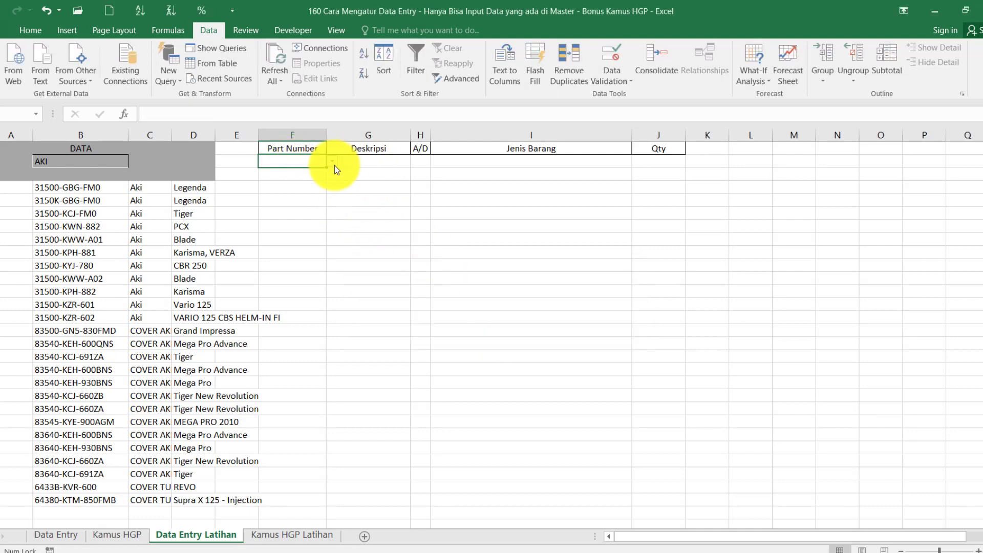
Pick part number 31500-GBG-FM0 from the validation list in F2 and enter 31500-KYJ-780 in F3
{"action": "left_click", "coordinate": [333, 163]}
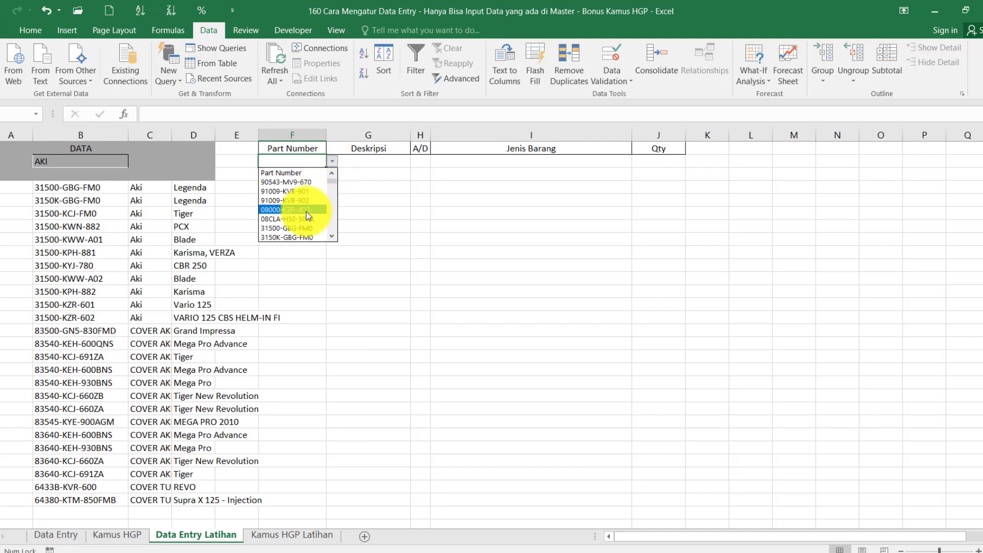
{"action": "left_click", "coordinate": [283, 226]}
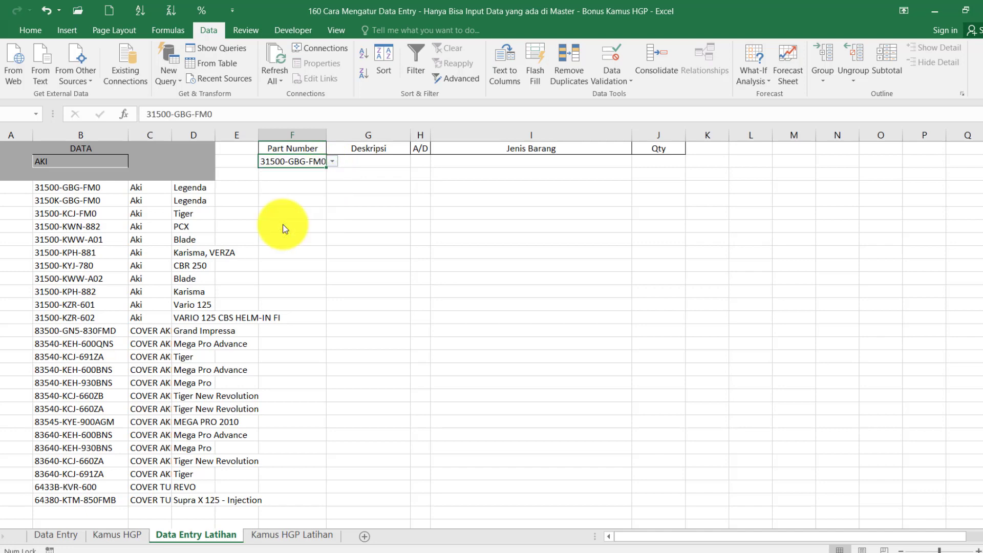
{"action": "left_click", "coordinate": [308, 172]}
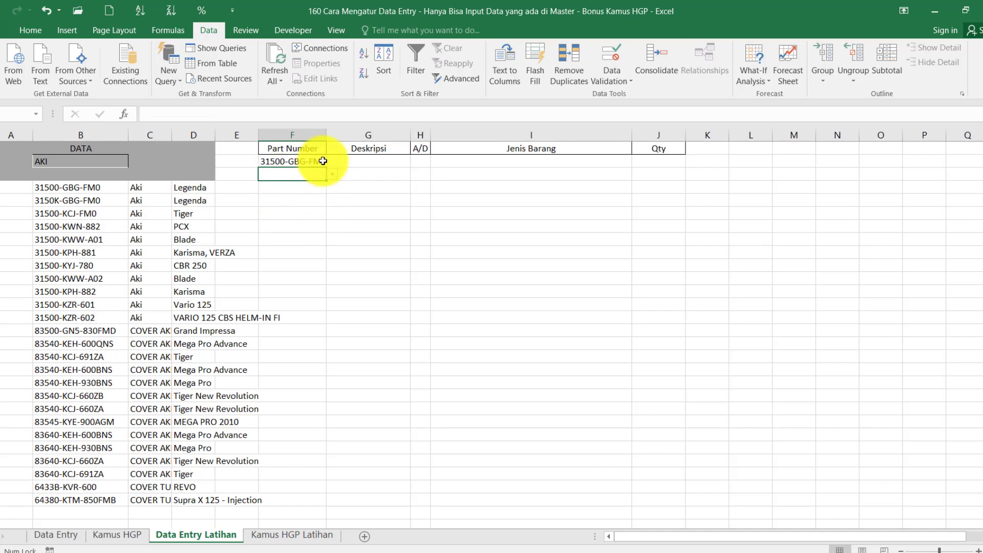
{"action": "type", "text": "31500-KYJ"}
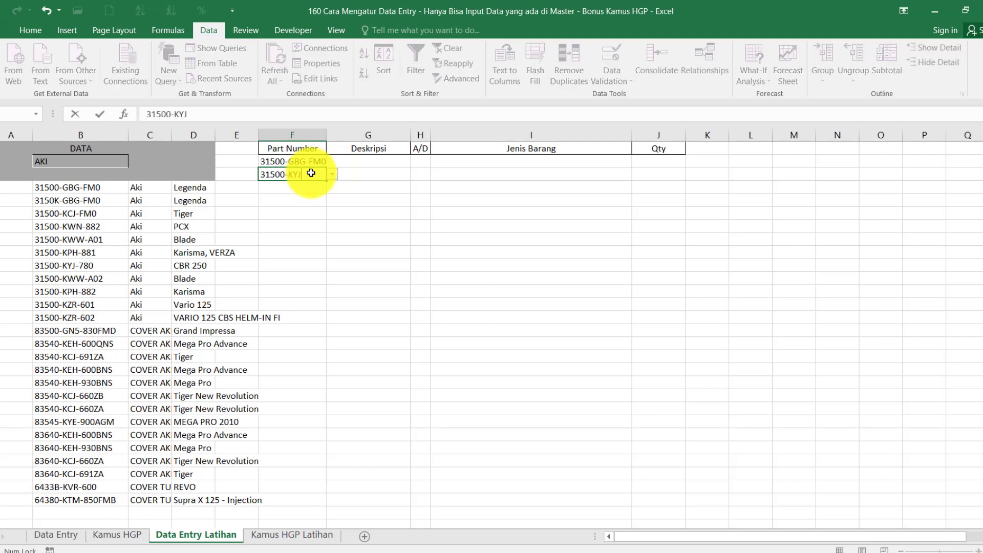
{"action": "type", "text": "-780"}
{"action": "key", "text": "Return"}
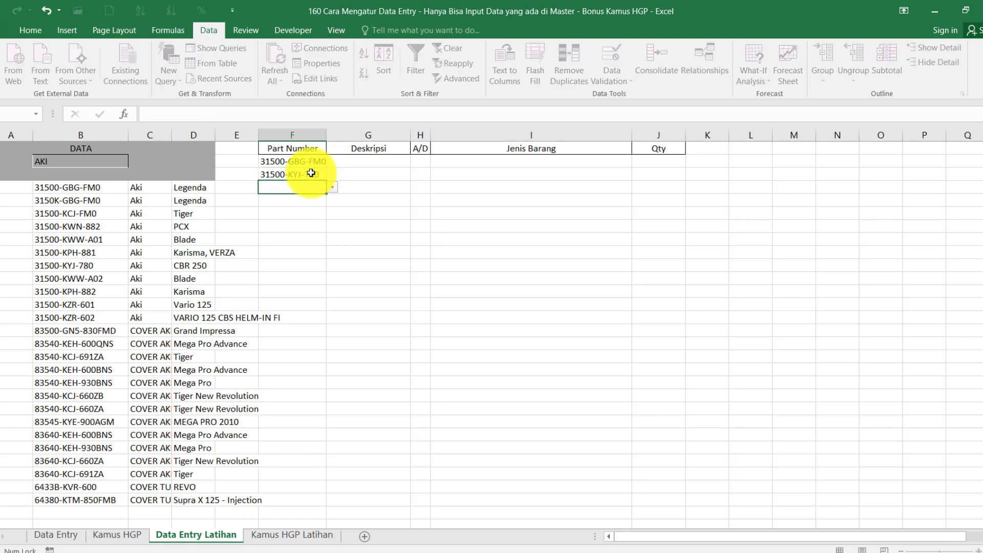
{"action": "key", "text": "Left"}
{"action": "key", "text": "Left"}
{"action": "key", "text": "Right"}
{"action": "key", "text": "Right"}
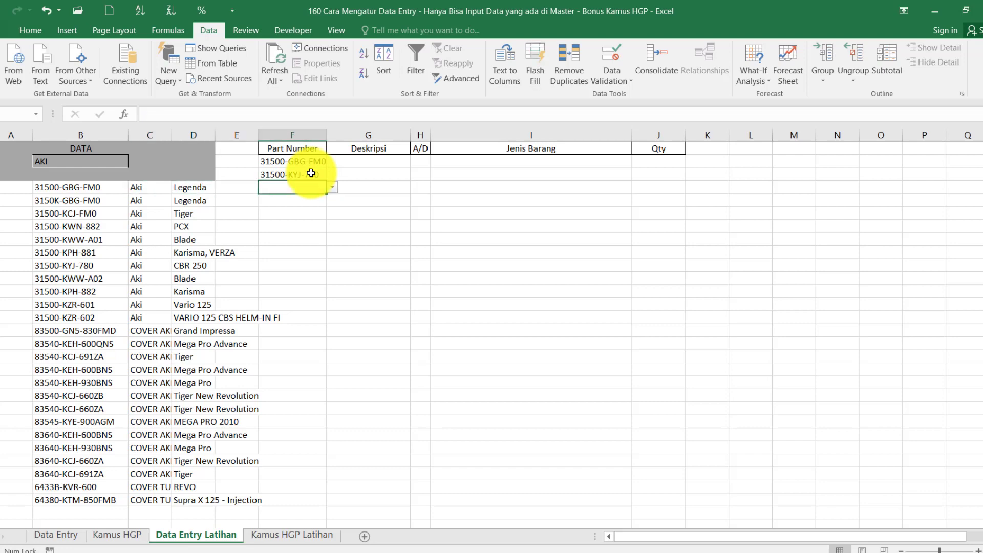
{"action": "key", "text": "Down"}
{"action": "key", "text": "Down"}
{"action": "key", "text": "Up"}
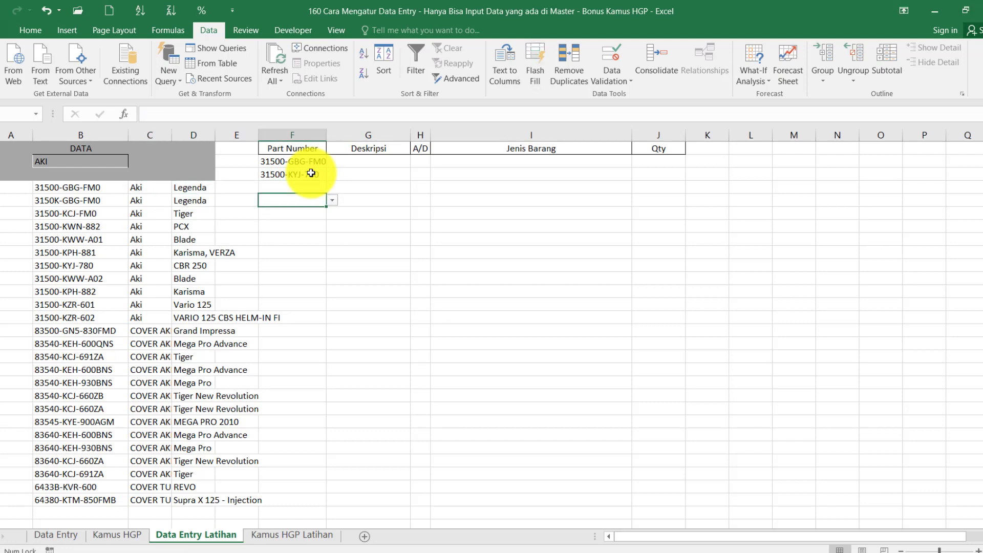
Copy the part numbers in B7:B8 and try a regular paste into F4:F5 of the Part Number column
{"action": "key", "text": "Up"}
{"action": "key", "text": "Down"}
{"action": "key", "text": "Down"}
{"action": "key", "text": "Down"}
{"action": "key", "text": "Left"}
{"action": "key", "text": "Left"}
{"action": "key", "text": "Left"}
{"action": "key", "text": "Left"}
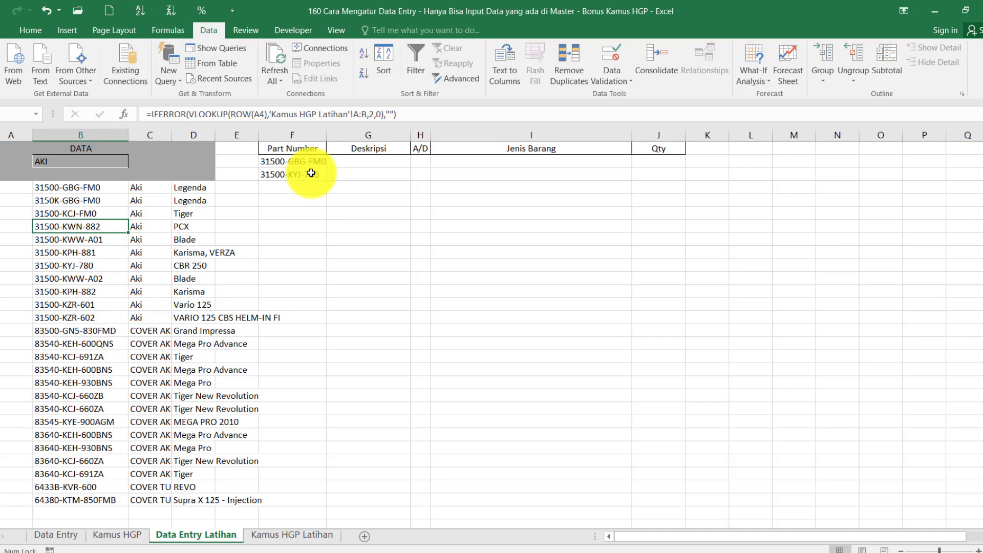
{"action": "key", "text": "shift+Down"}
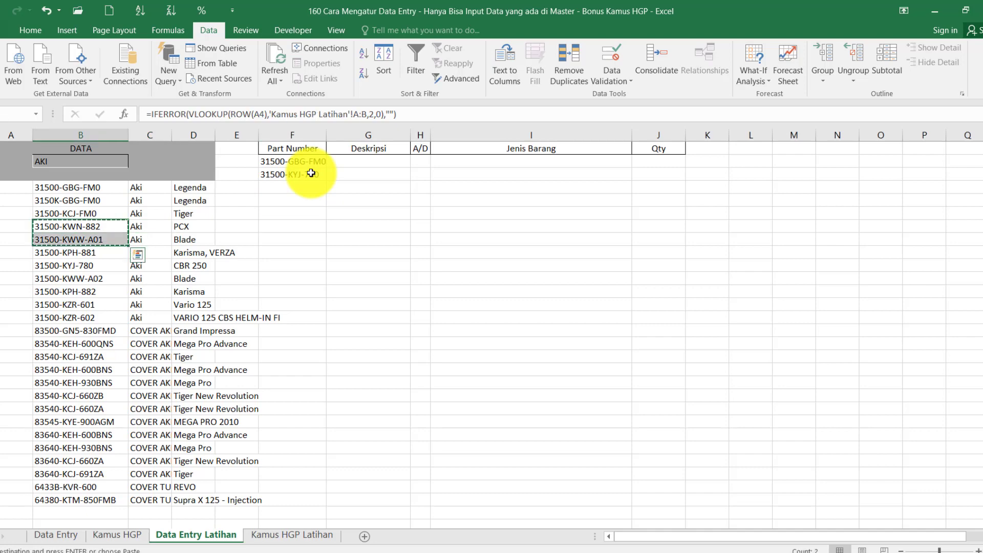
{"action": "key", "text": "Right"}
{"action": "key", "text": "Right"}
{"action": "key", "text": "Right"}
{"action": "key", "text": "Up"}
{"action": "key", "text": "Up"}
{"action": "key", "text": "Right"}
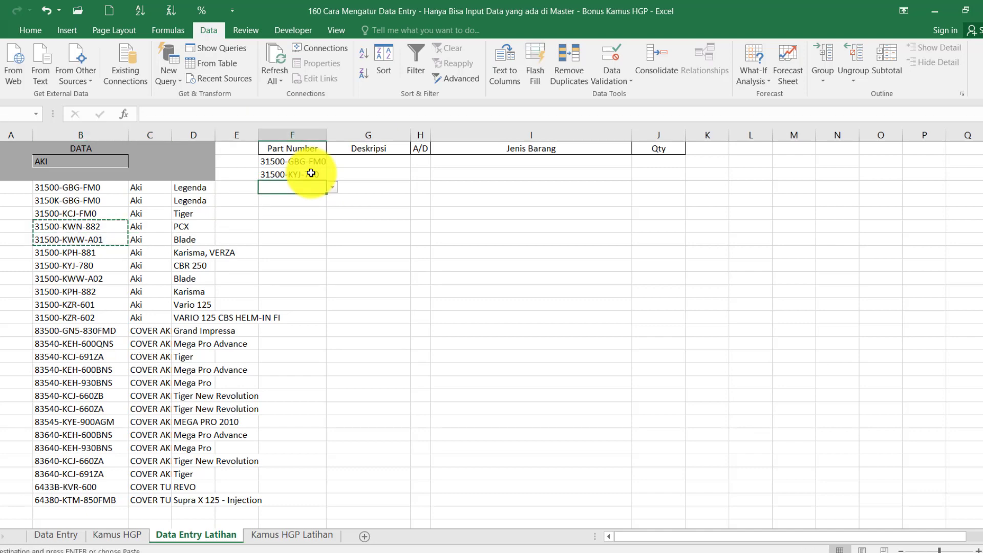
{"action": "key", "text": "ctrl+v"}
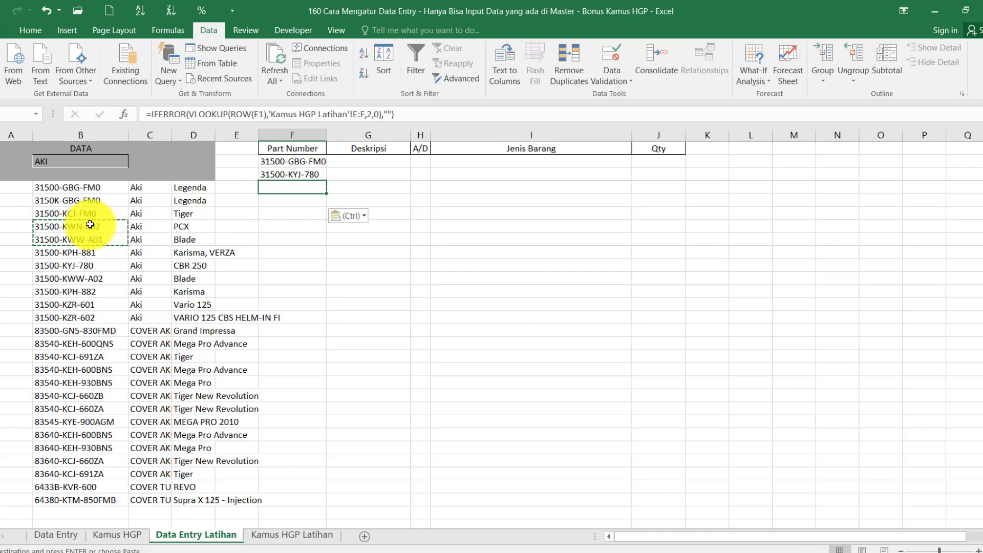
Copy B7:B8 again and paste only the values 31500-KWN-882 and 31500-KWW-A01 into F4:F5
{"action": "left_click_drag", "start_coordinate": [90, 225], "coordinate": [79, 239]}
{"action": "key", "text": "ctrl+v"}
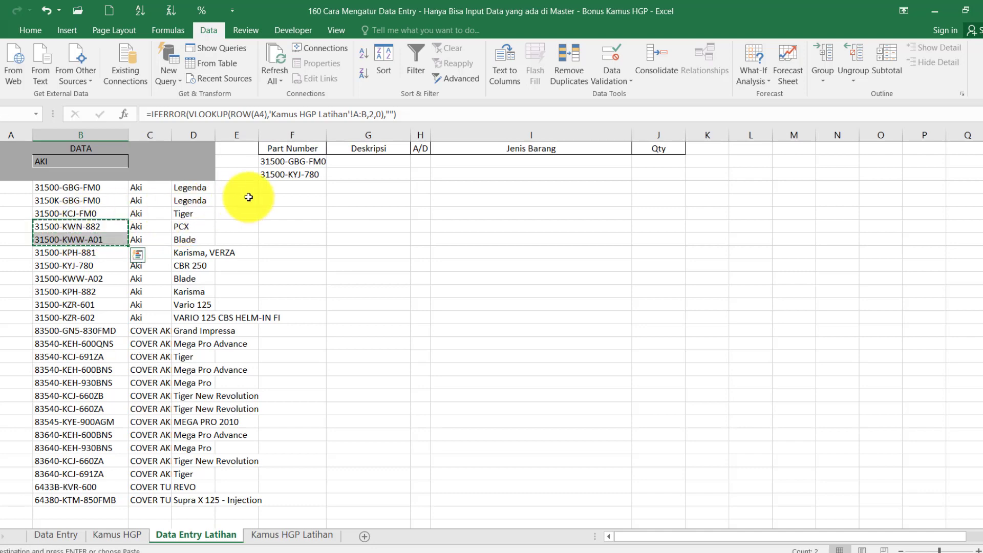
{"action": "left_click", "coordinate": [266, 187]}
{"action": "right_click", "coordinate": [267, 186]}
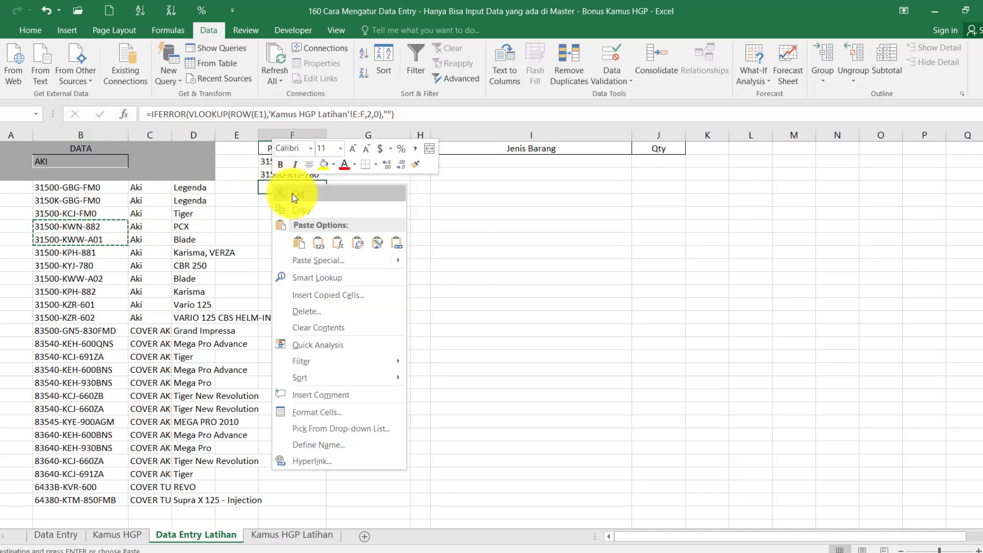
{"action": "left_click", "coordinate": [318, 242]}
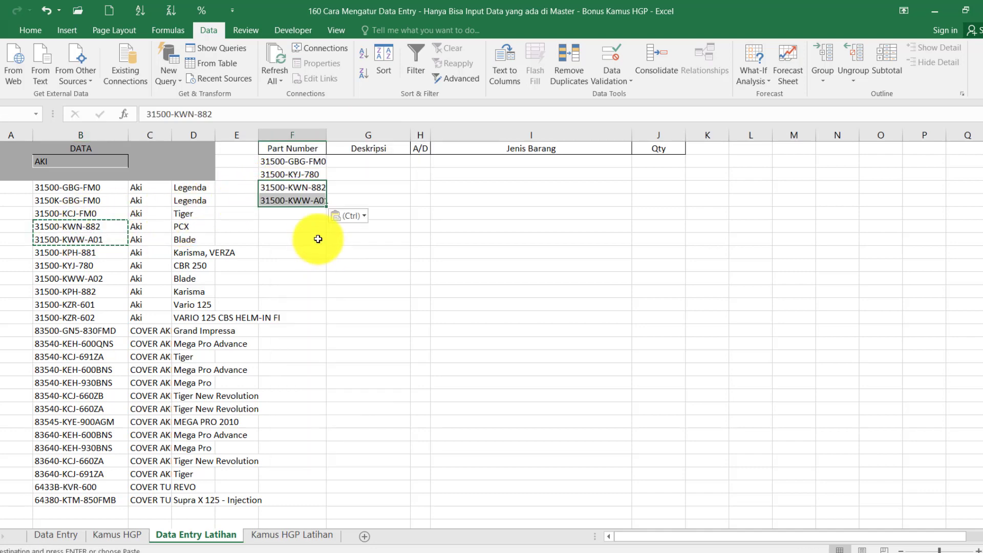
Examine whether F3, F4 and F5 in the Part Number column still offer the validation list
{"action": "left_click", "coordinate": [314, 174]}
{"action": "left_click", "coordinate": [332, 177]}
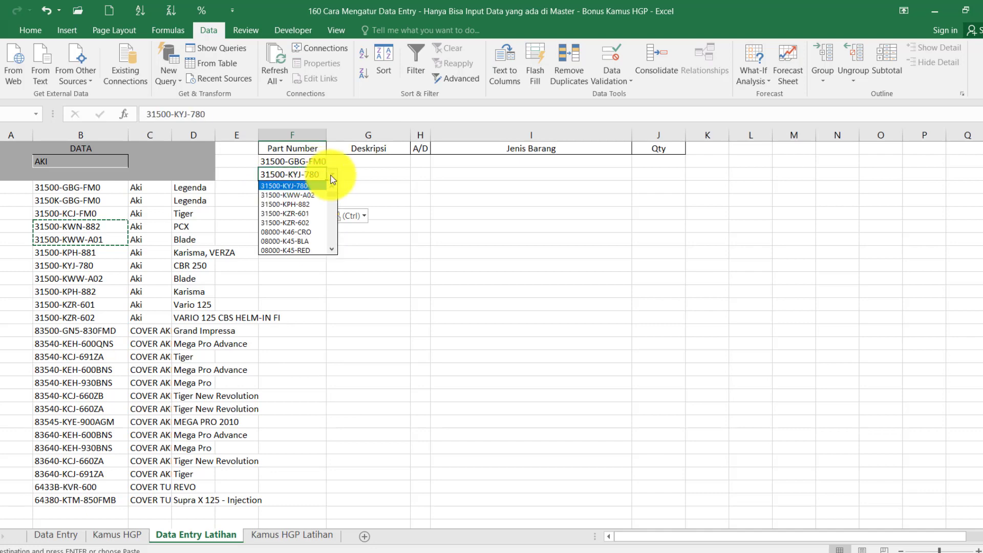
{"action": "left_click", "coordinate": [312, 173]}
{"action": "left_click", "coordinate": [306, 187]}
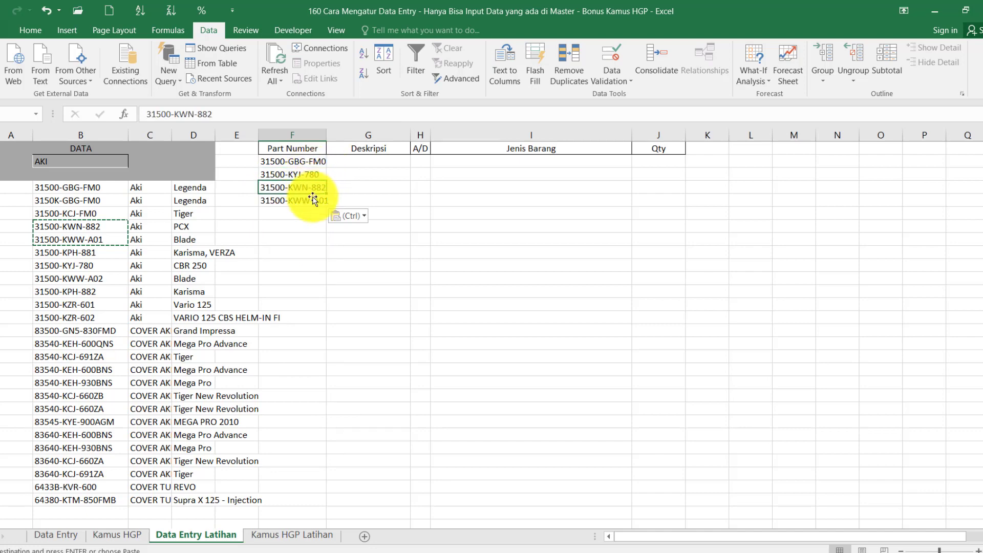
{"action": "left_click", "coordinate": [313, 205]}
Copy the validated cell F3 over F4:F5 in the Part Number column
{"action": "left_click", "coordinate": [313, 173]}
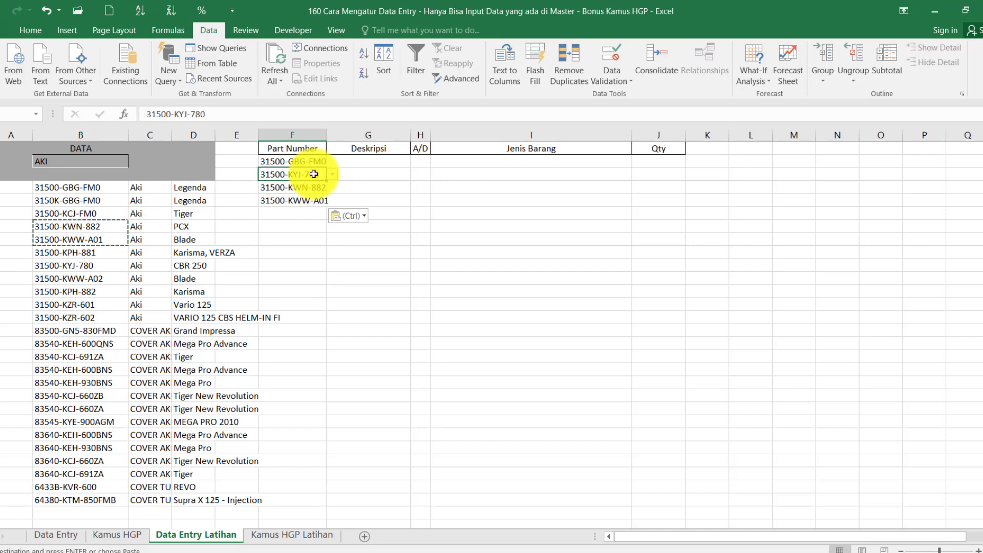
{"action": "key", "text": "ctrl+c"}
{"action": "left_click", "coordinate": [302, 187]}
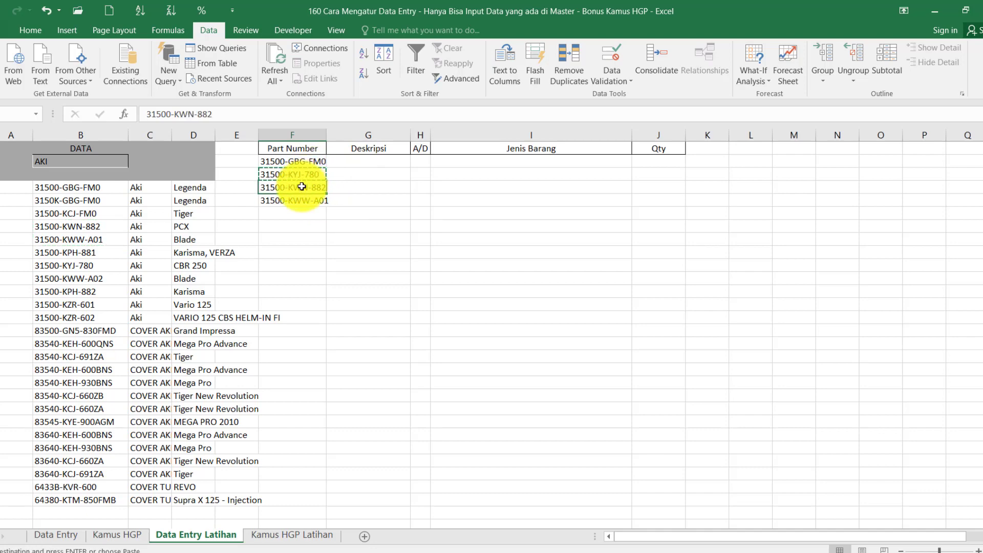
{"action": "left_click_drag", "start_coordinate": [302, 187], "coordinate": [308, 199]}
{"action": "key", "text": "ctrl+v"}
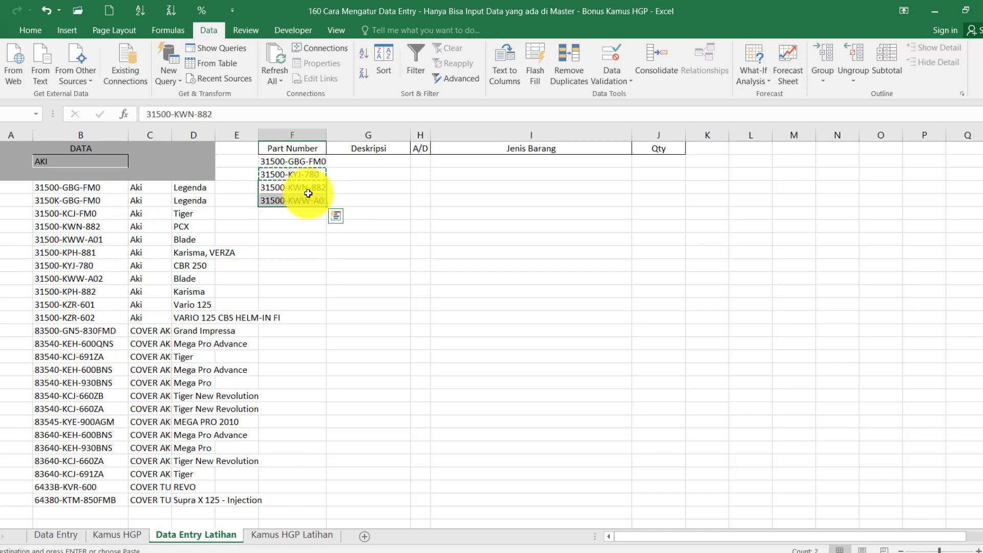
{"action": "key", "text": "ctrl+v"}
Pick 31500-KWW-A02 in F4 and 31500-KPH-882 in F5 from their validation lists
{"action": "left_click", "coordinate": [320, 187]}
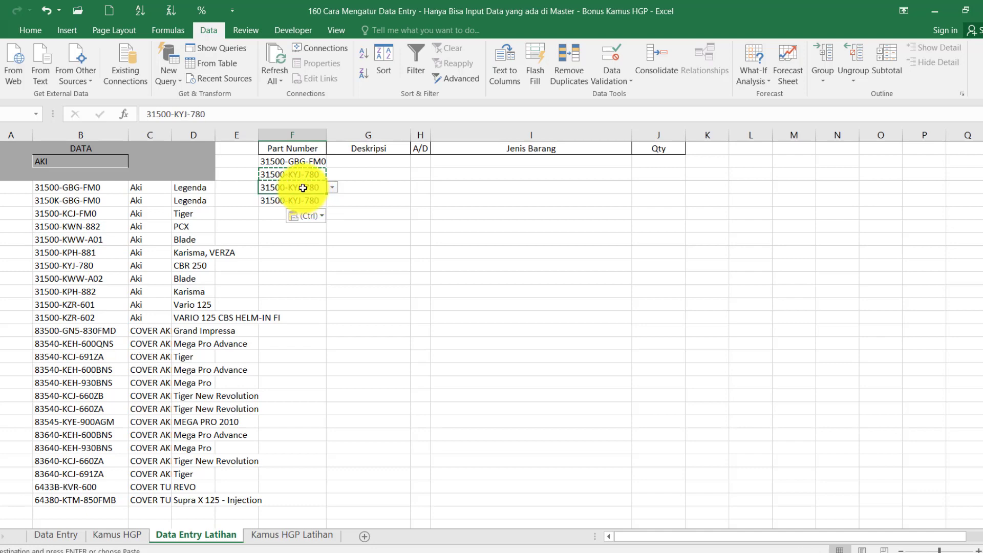
{"action": "left_click", "coordinate": [332, 188]}
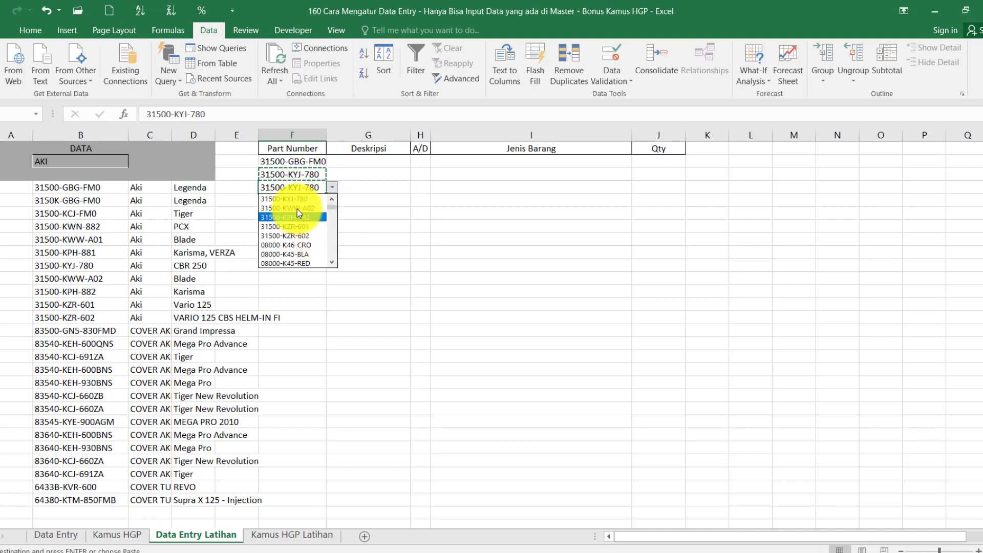
{"action": "left_click", "coordinate": [297, 209]}
{"action": "left_click", "coordinate": [326, 200]}
{"action": "left_click", "coordinate": [332, 200]}
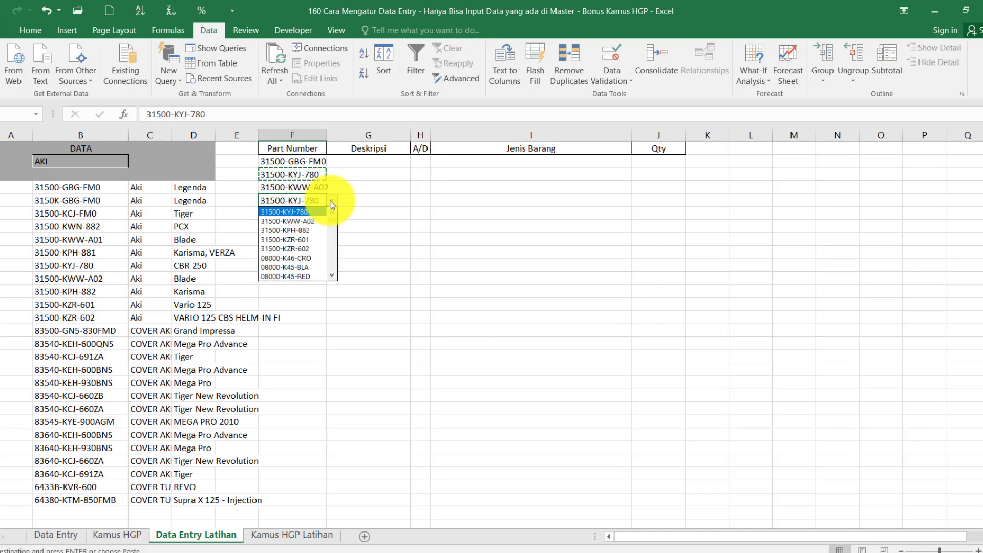
{"action": "left_click", "coordinate": [300, 233]}
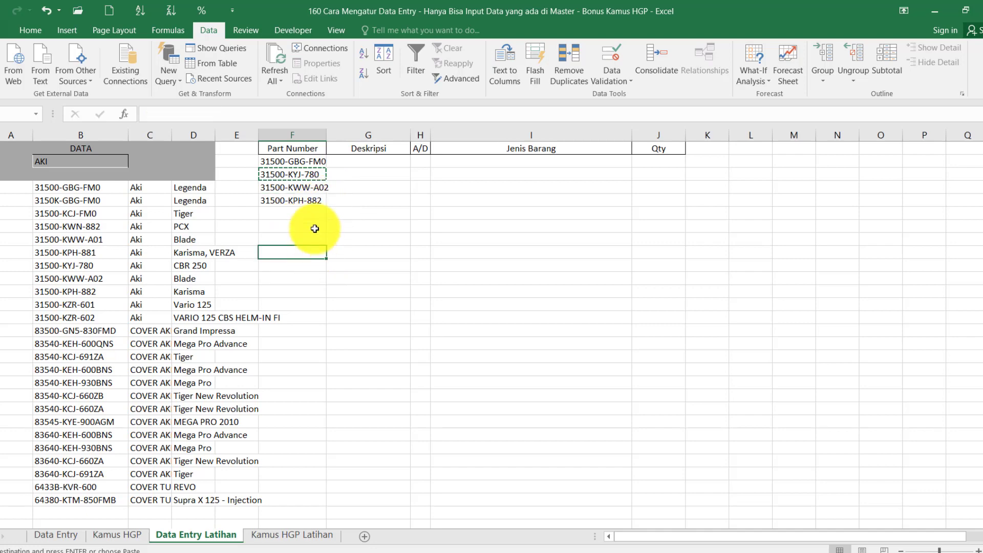
Enter =INDEX('Kamus HGP Latihan'!D:D,MATCH(F2,'Kamus HGP Latihan'!B:B,0)) in Deskripsi cell G2 and fill it down to G5
{"action": "left_click", "coordinate": [352, 163]}
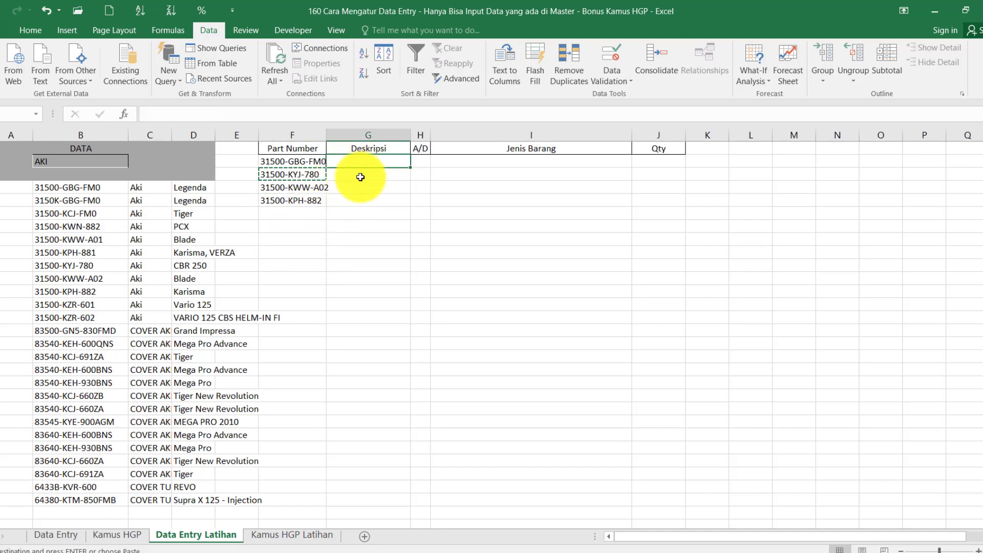
{"action": "type", "text": "=INDEX("}
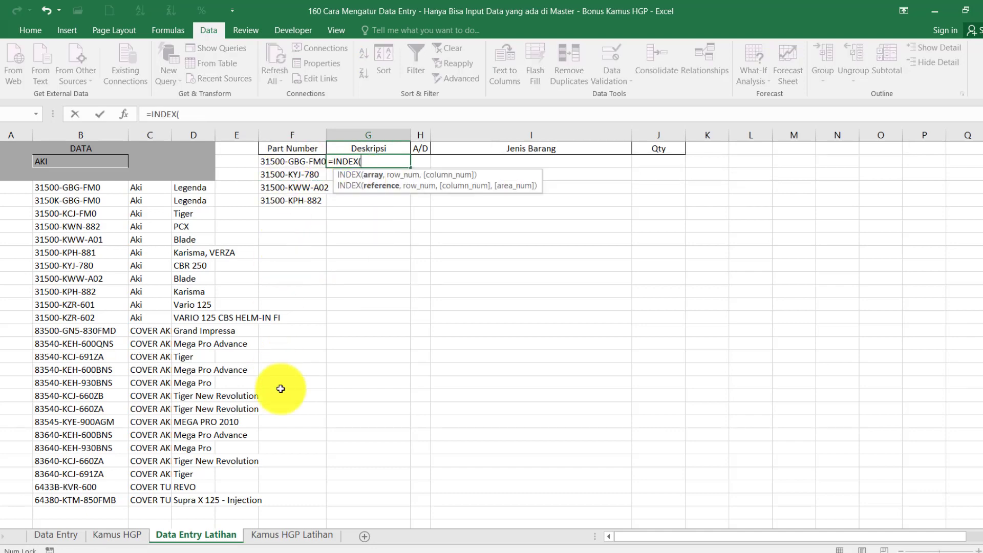
{"action": "left_click", "coordinate": [289, 535]}
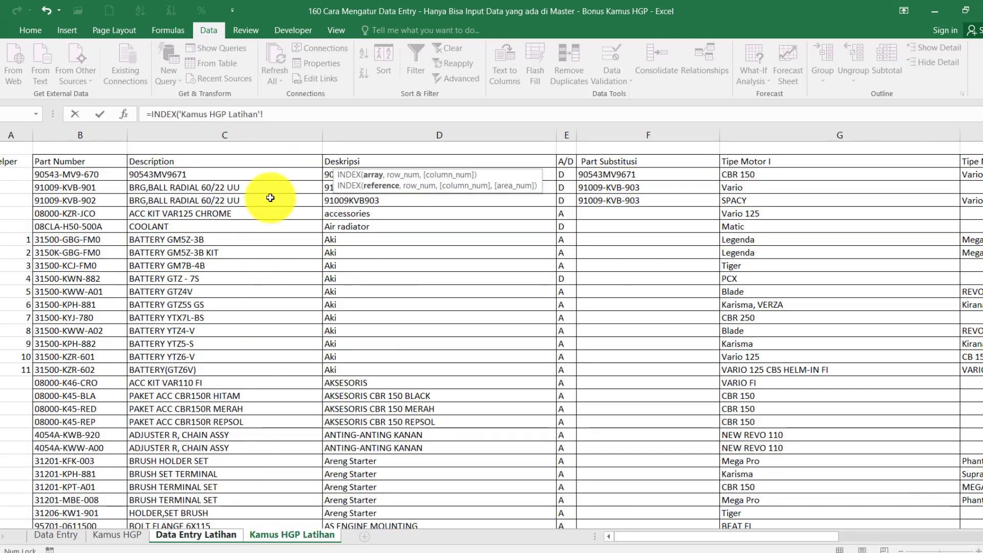
{"action": "left_click", "coordinate": [355, 132]}
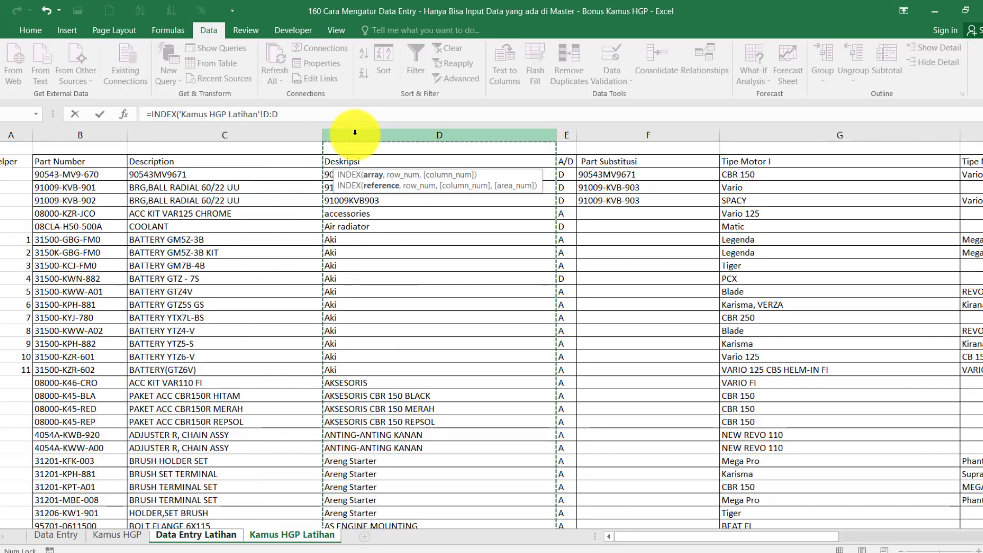
{"action": "type", "text": ",MATCH(F2,"}
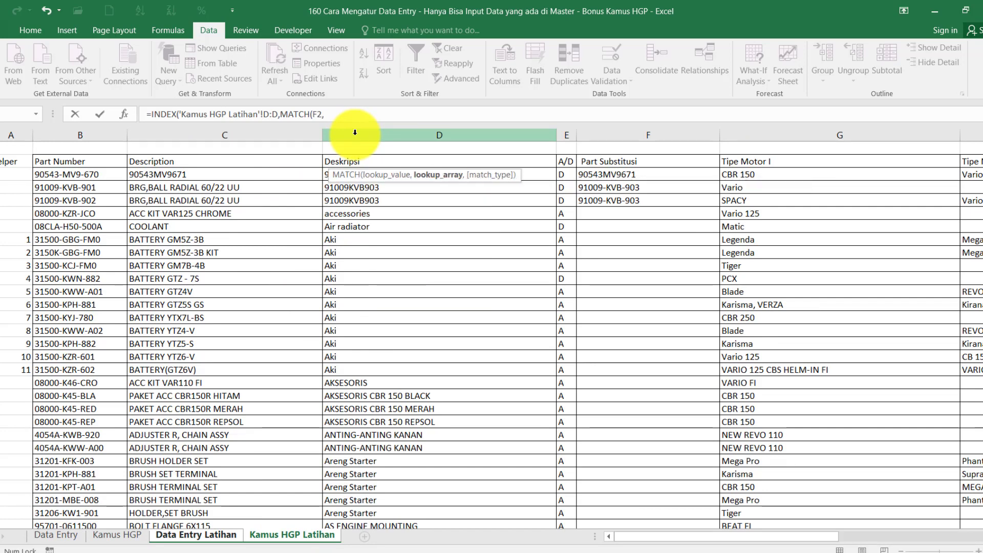
{"action": "left_click", "coordinate": [61, 133]}
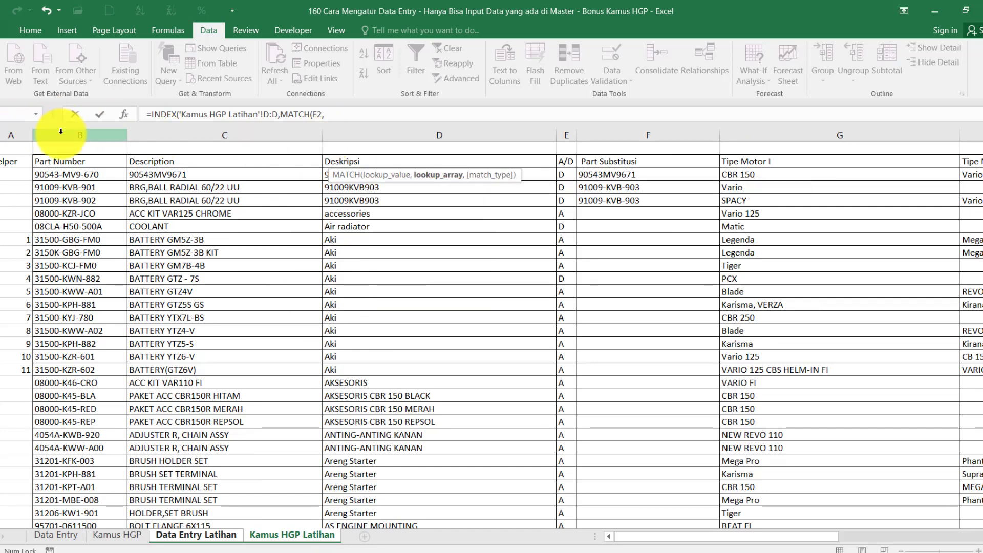
{"action": "type", "text": ",0"}
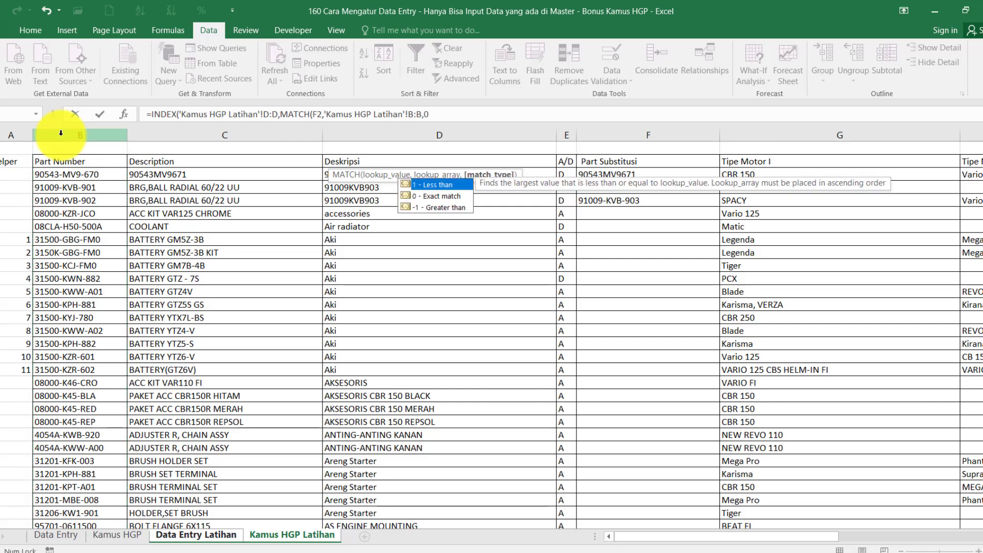
{"action": "type", "text": ")"}
{"action": "key", "text": "Return"}
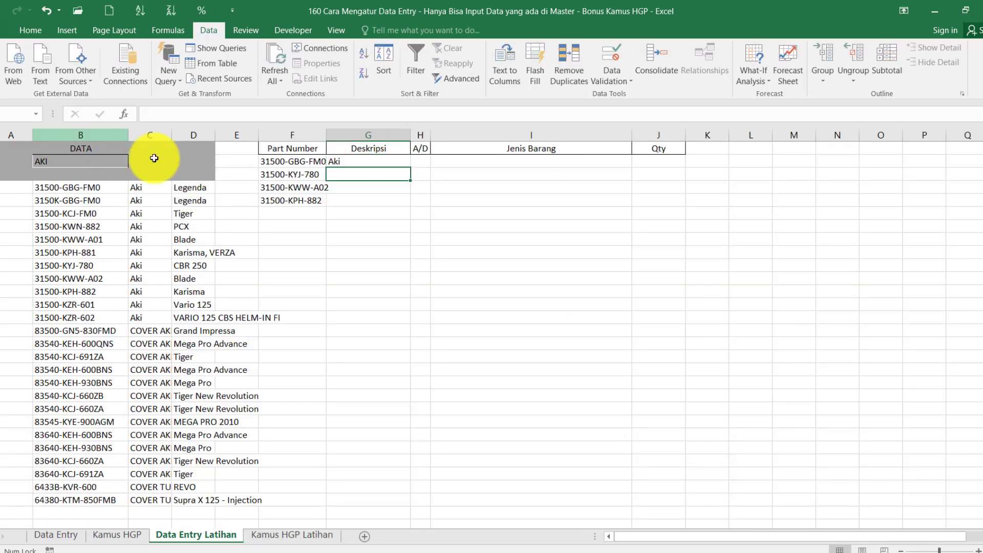
{"action": "left_click", "coordinate": [380, 163]}
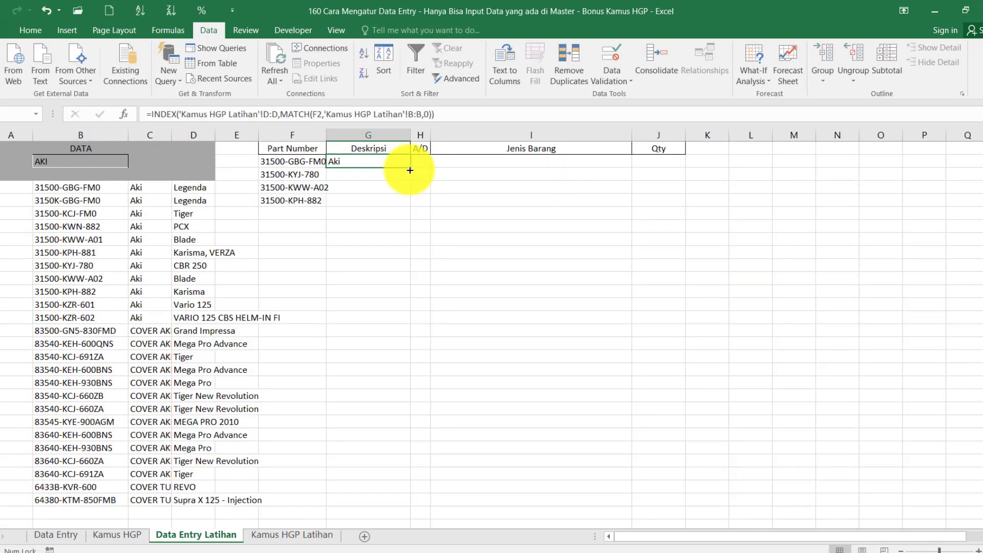
{"action": "double_click", "coordinate": [410, 168]}
Enter =INDEX('Kamus HGP Latihan'!E:E,MATCH('Data Entry Latihan'!F2,'Kamus HGP Latihan'!B:B,0)) in A/D cell H2
{"action": "left_click", "coordinate": [420, 161]}
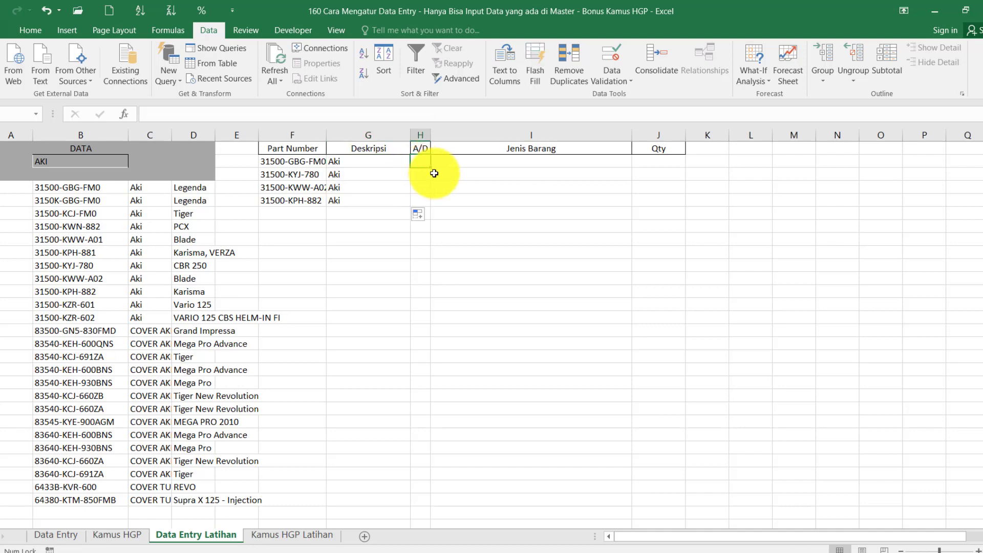
{"action": "type", "text": "=INDX("}
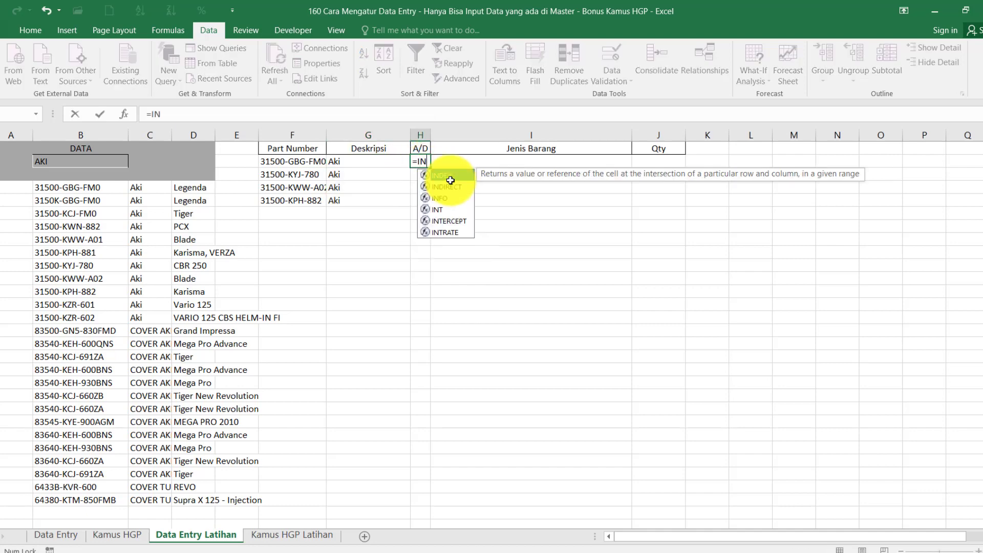
{"action": "key", "text": "BackSpace"}
{"action": "type", "text": "EC("}
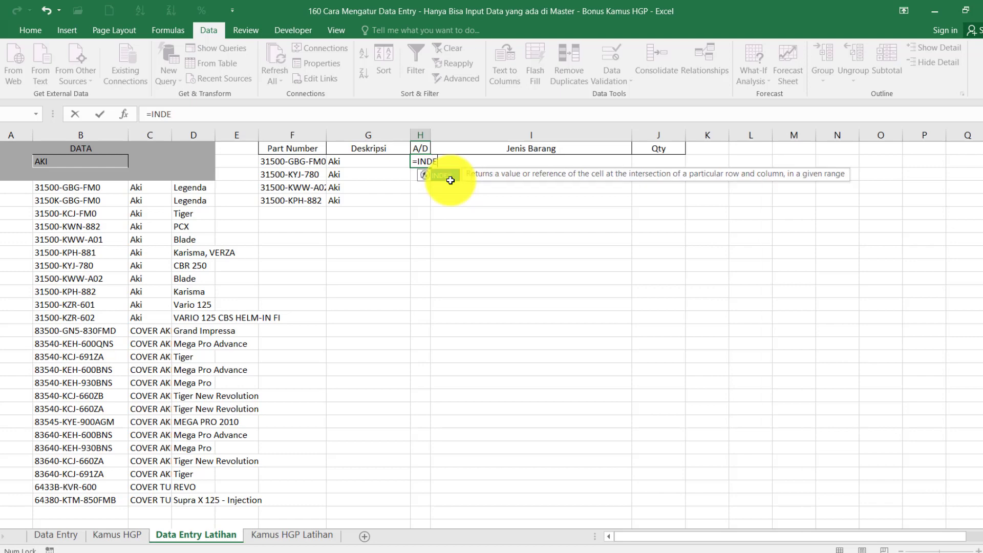
{"action": "key", "text": "BackSpace"}
{"action": "type", "text": "X("}
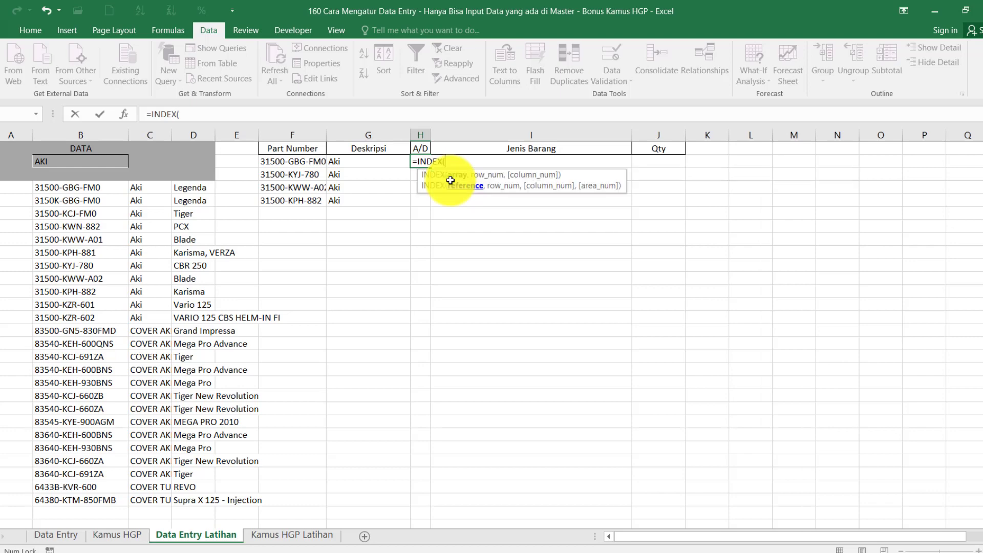
{"action": "left_click", "coordinate": [263, 532]}
{"action": "left_click", "coordinate": [567, 134]}
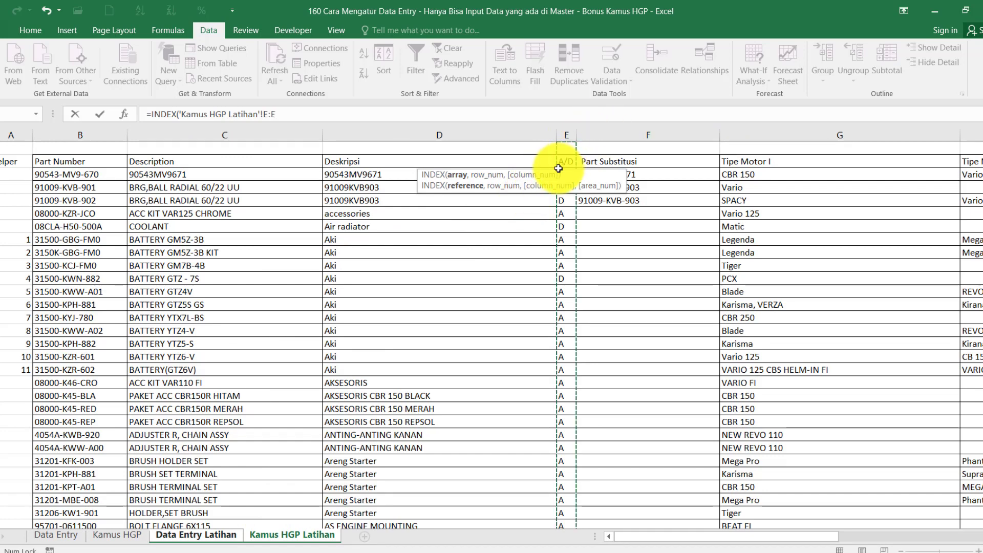
{"action": "type", "text": ",MATCH("}
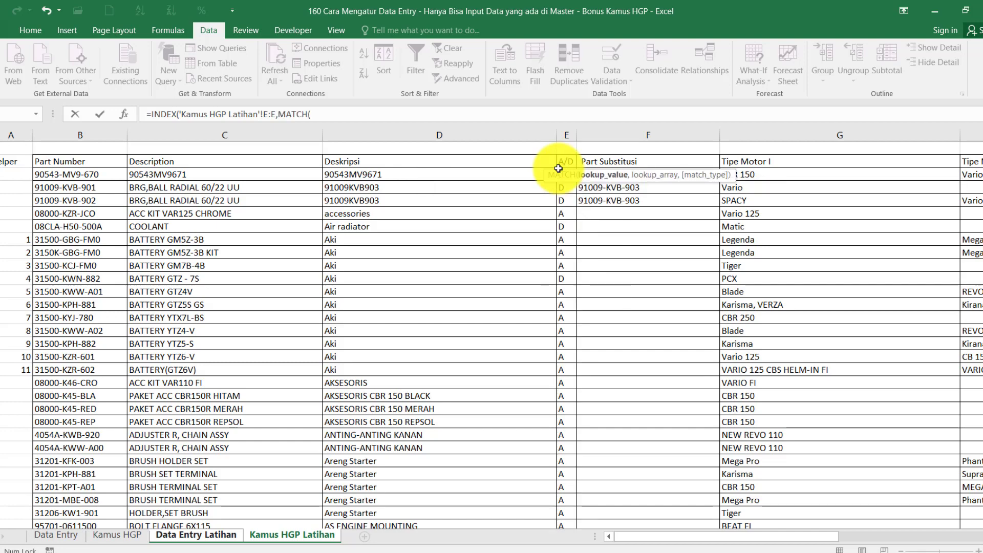
{"action": "left_click", "coordinate": [201, 533]}
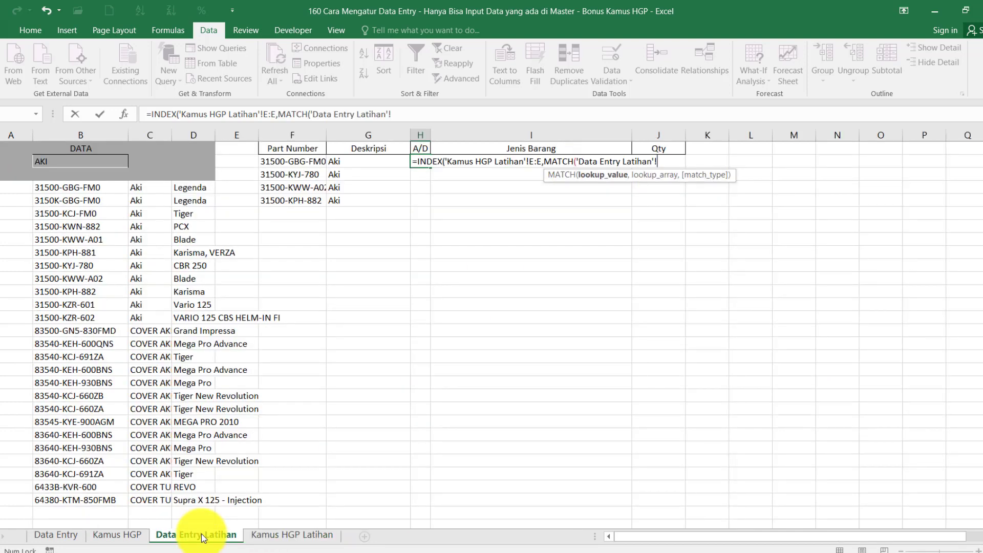
{"action": "left_click", "coordinate": [292, 161]}
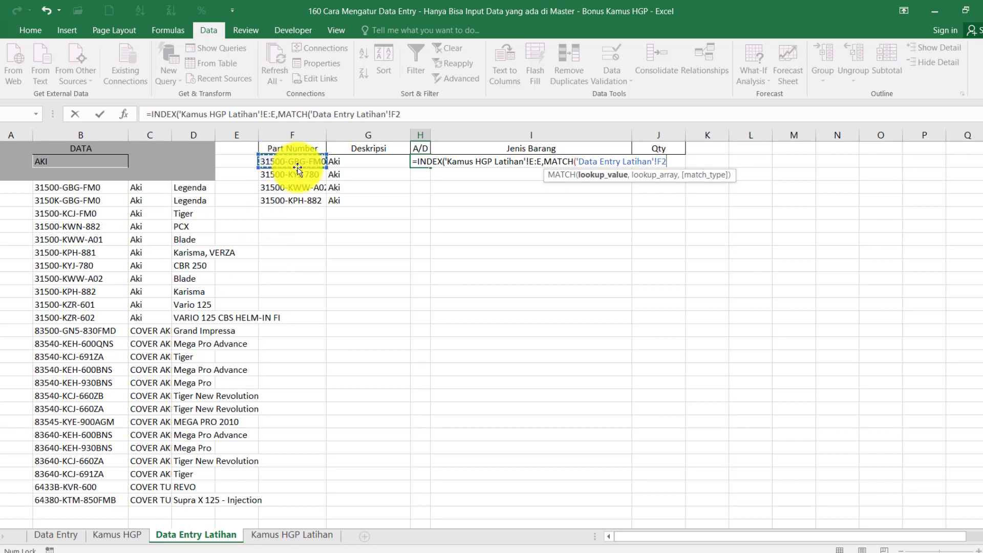
{"action": "type", "text": ","}
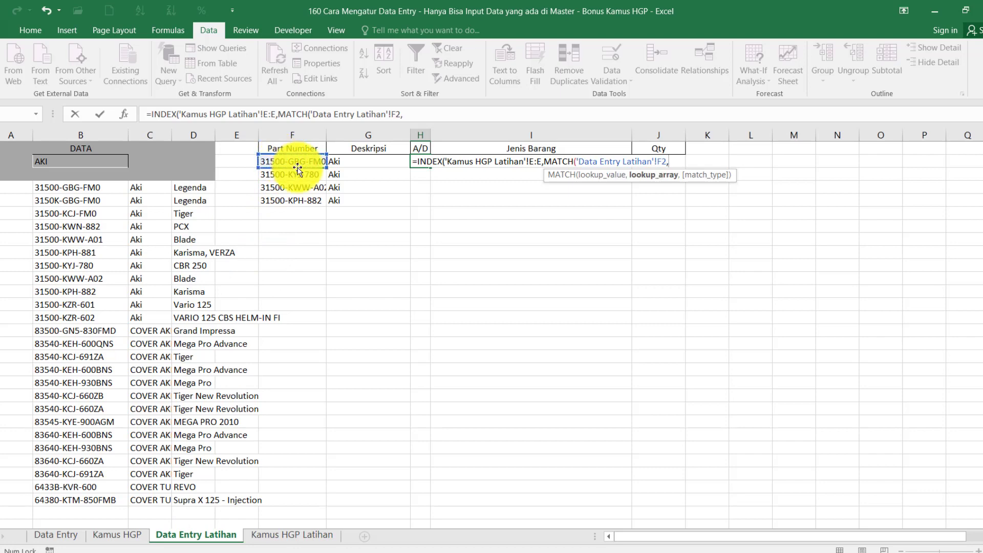
{"action": "left_click", "coordinate": [287, 534]}
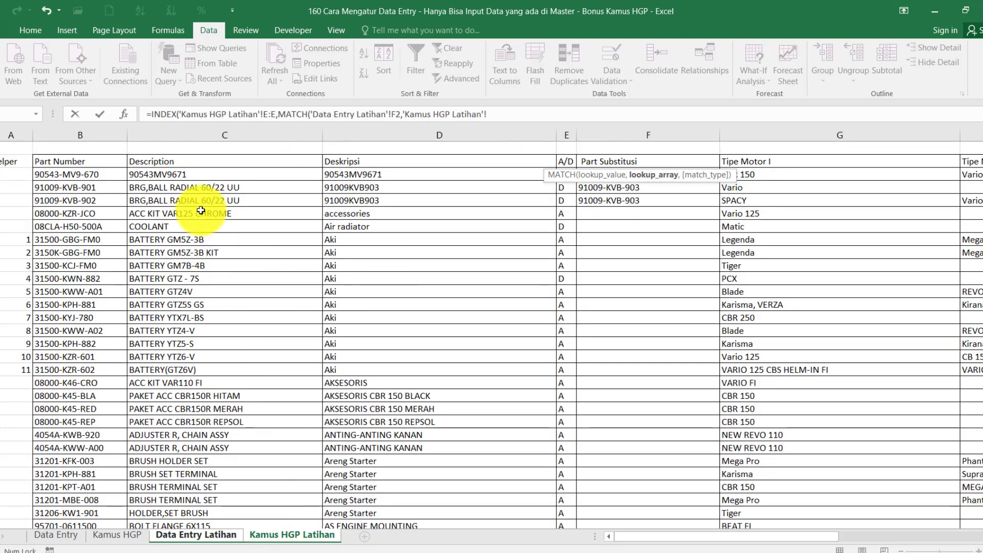
{"action": "left_click", "coordinate": [71, 132]}
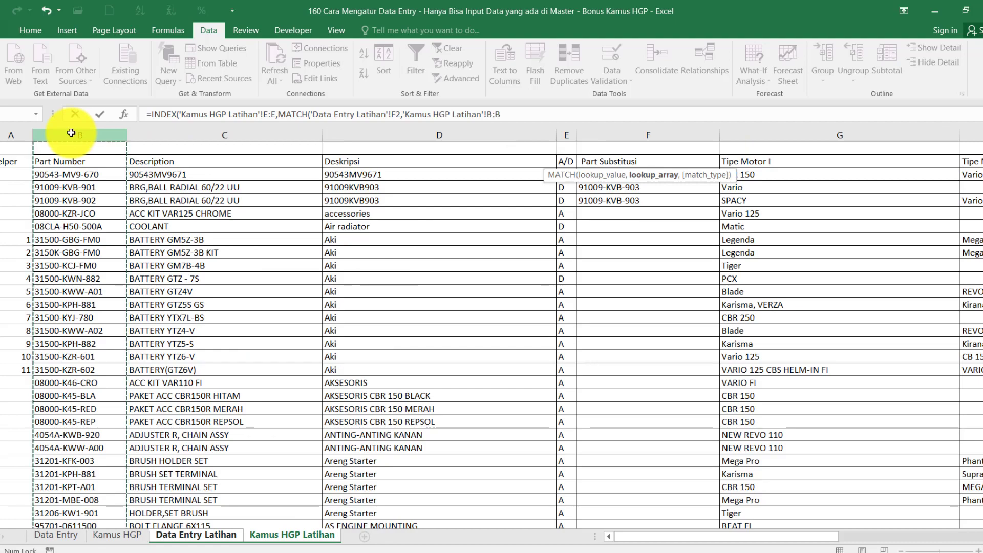
{"action": "type", "text": ",0))"}
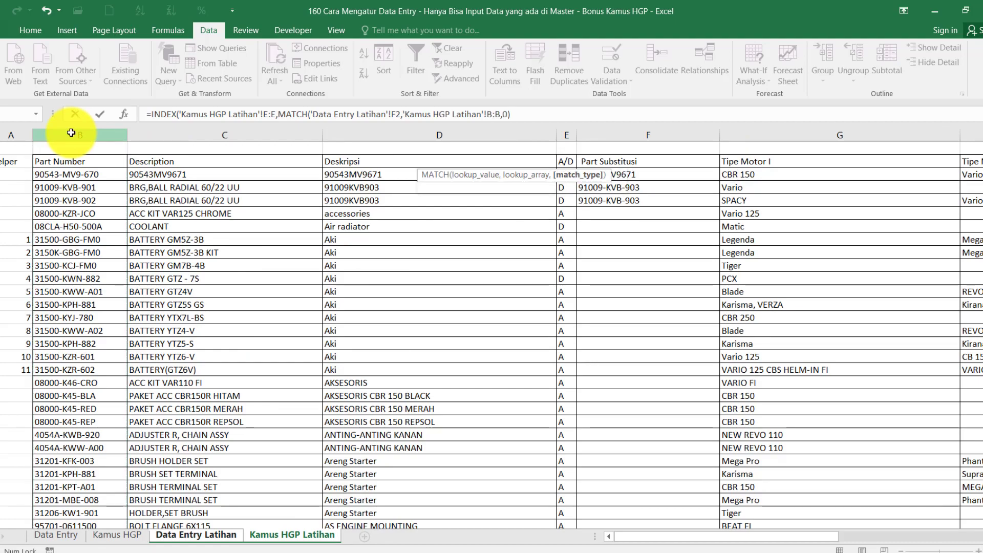
{"action": "key", "text": "Return"}
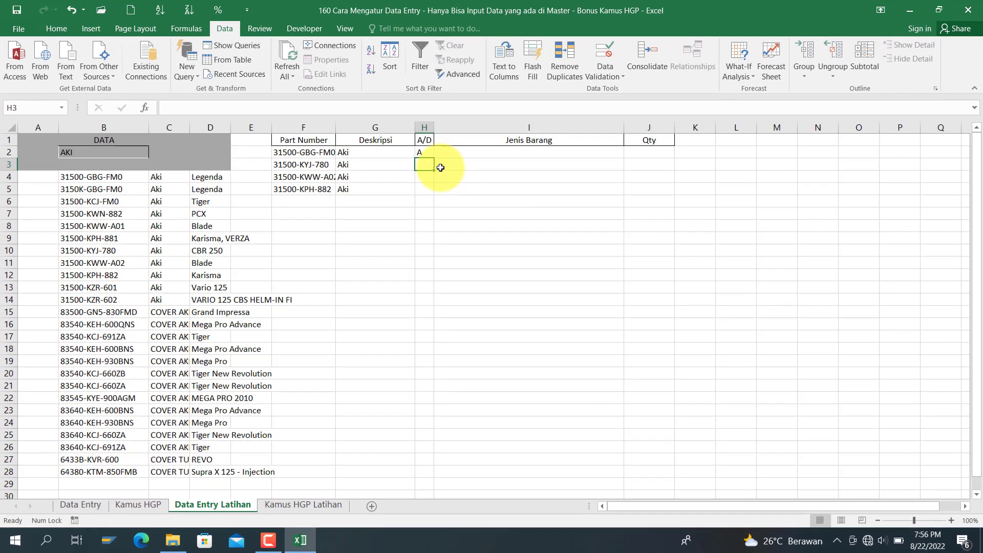
Enter =INDEX('Kamus HGP Latihan'!J:J,MATCH('Data Entry Latihan'!F2,'Kamus HGP Latihan'!B:B,0)) in Jenis Barang cell I2
{"action": "left_click", "coordinate": [451, 157]}
{"action": "type", "text": "=IND"}
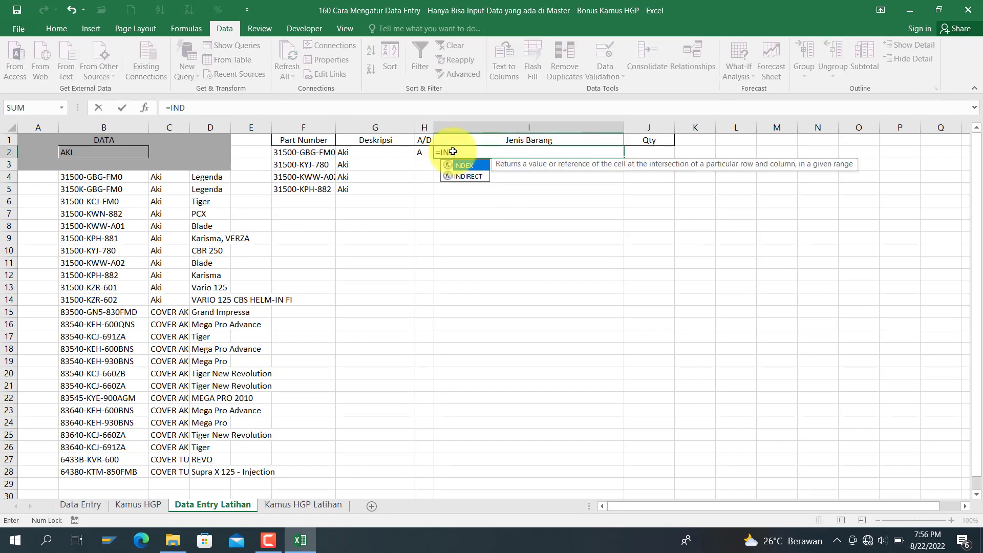
{"action": "type", "text": "EX("}
{"action": "key", "text": "BackSpace"}
{"action": "key", "text": "BackSpace"}
{"action": "type", "text": "EX("}
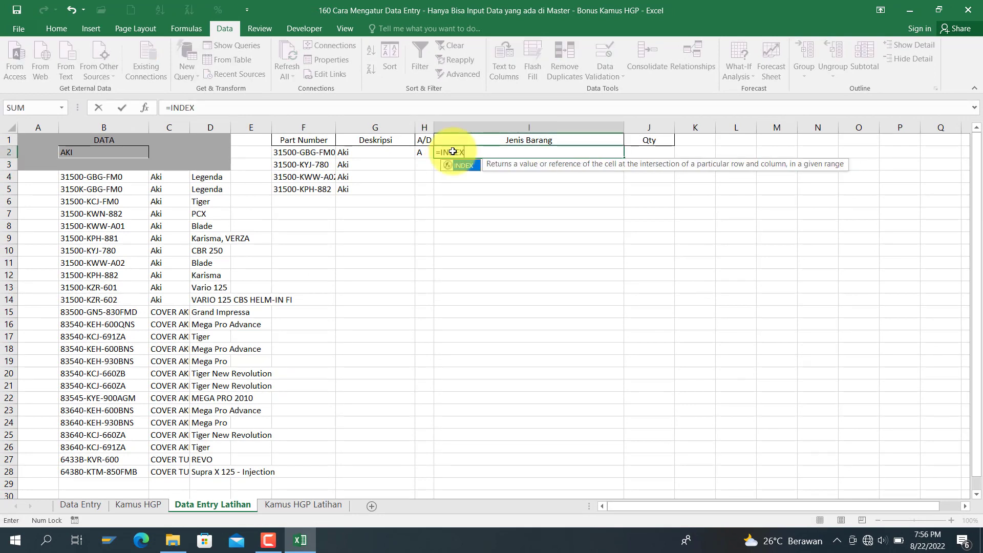
{"action": "left_click", "coordinate": [273, 509]}
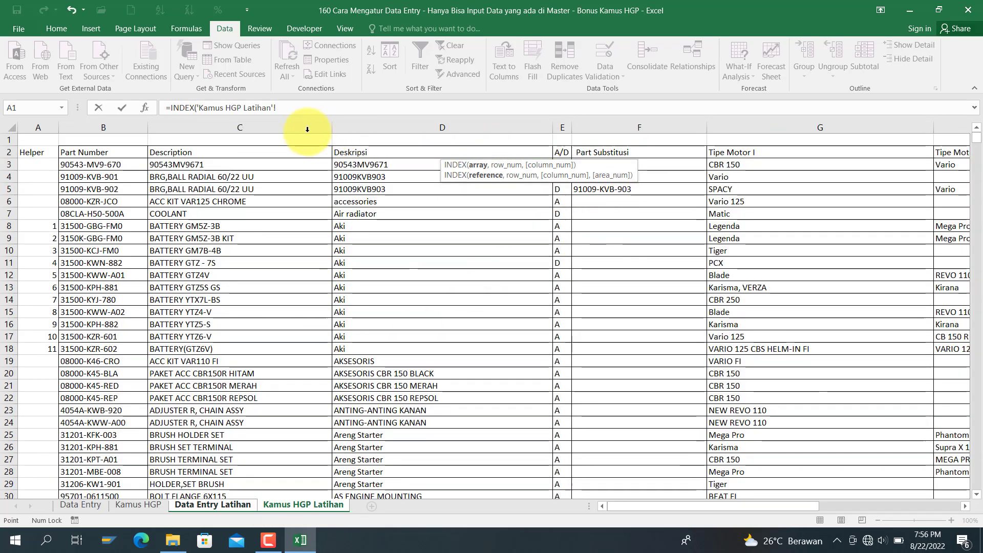
{"action": "left_click_drag", "start_coordinate": [645, 508], "coordinate": [792, 494]}
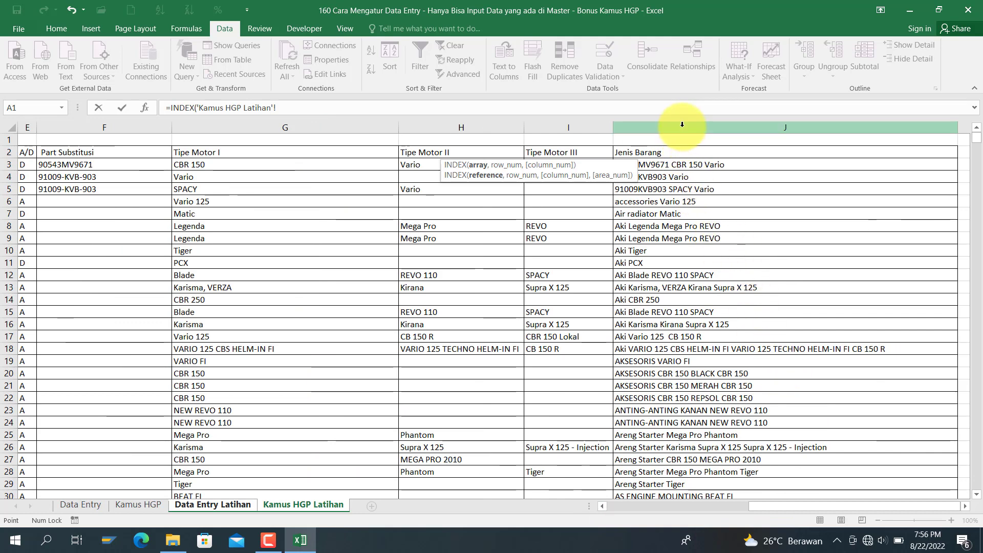
{"action": "left_click", "coordinate": [682, 126]}
{"action": "type", "text": ",MAT"}
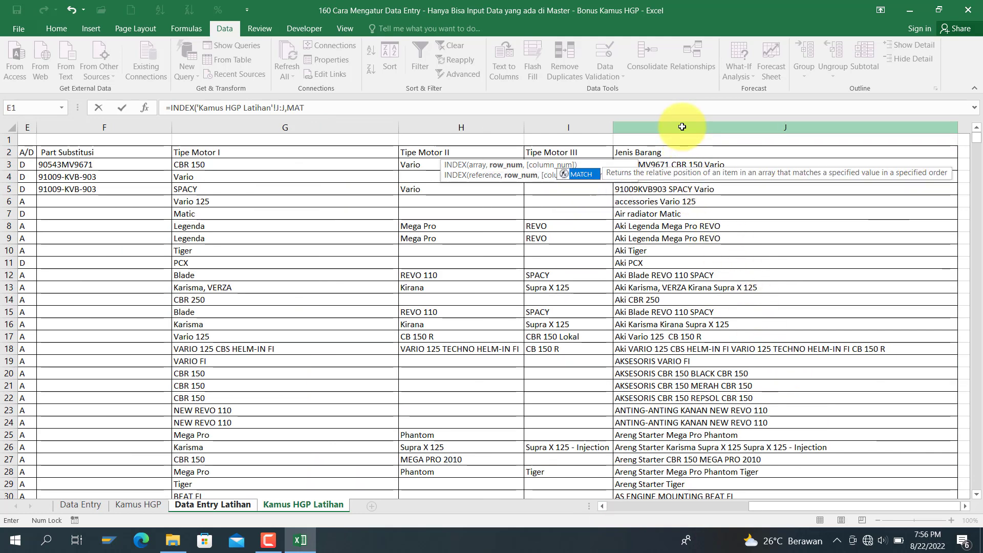
{"action": "type", "text": "CH("}
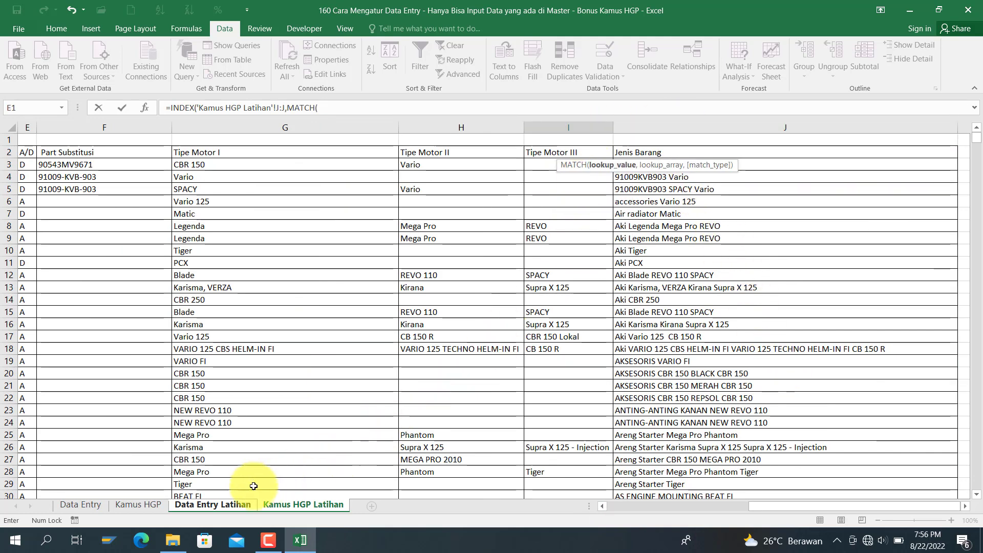
{"action": "left_click", "coordinate": [221, 506]}
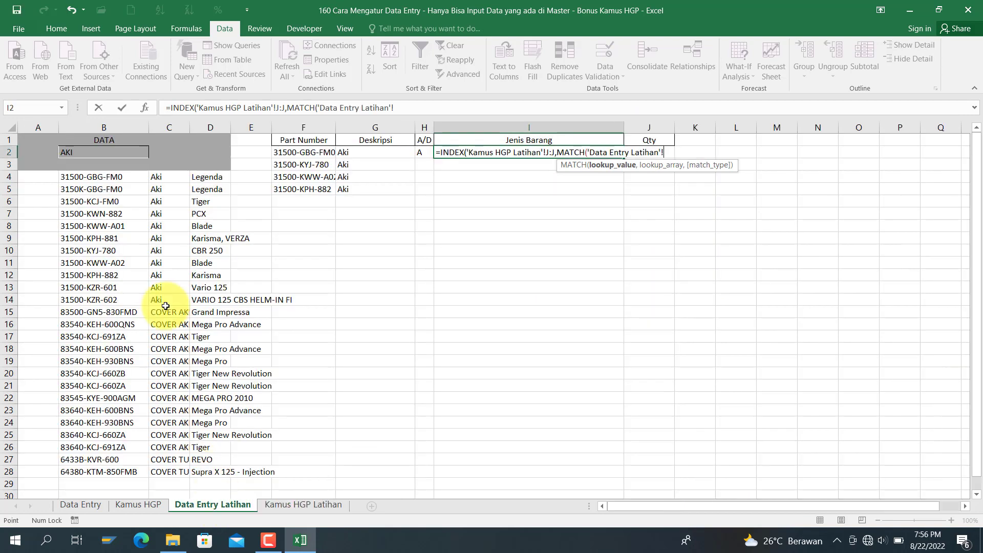
{"action": "left_click", "coordinate": [301, 153]}
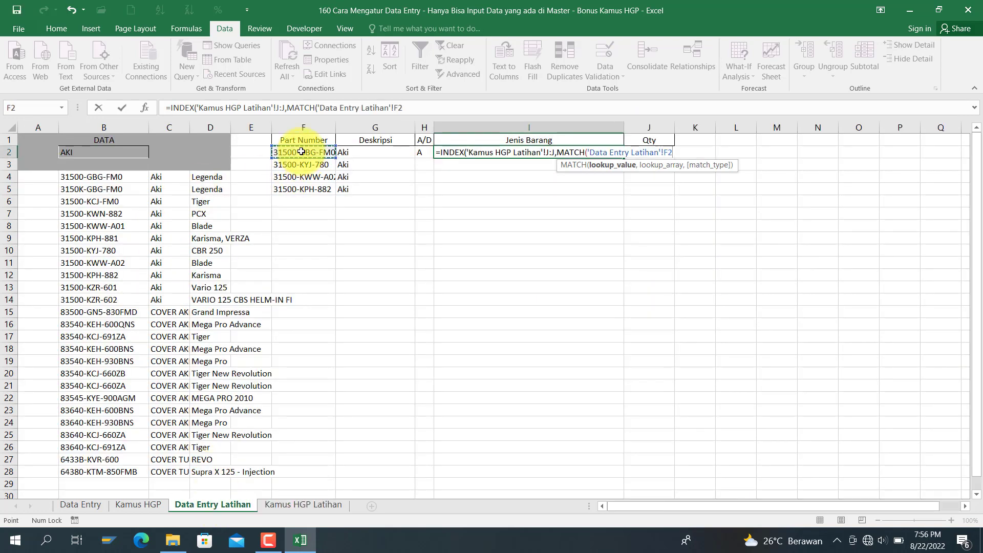
{"action": "type", "text": ","}
{"action": "left_click", "coordinate": [303, 504]}
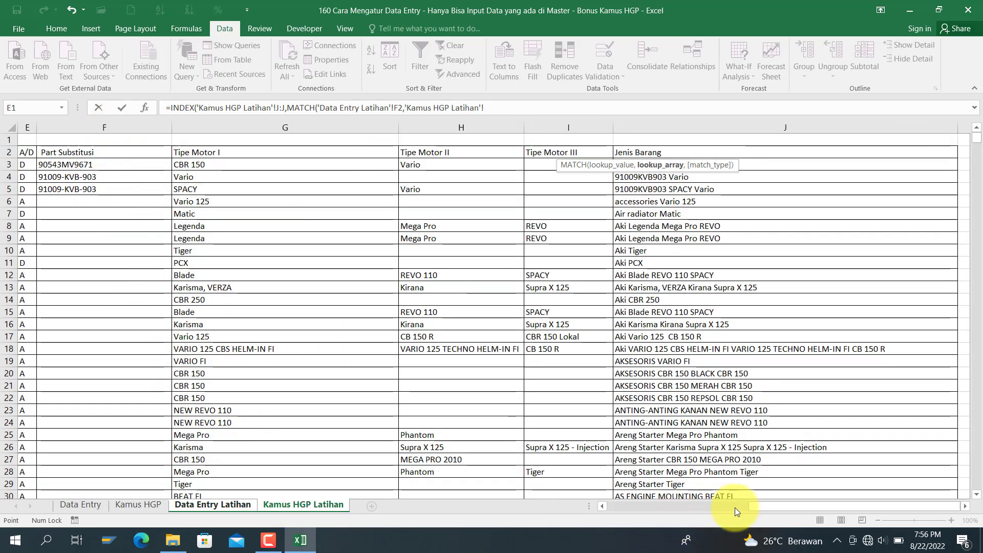
{"action": "left_click_drag", "start_coordinate": [760, 509], "coordinate": [597, 512]}
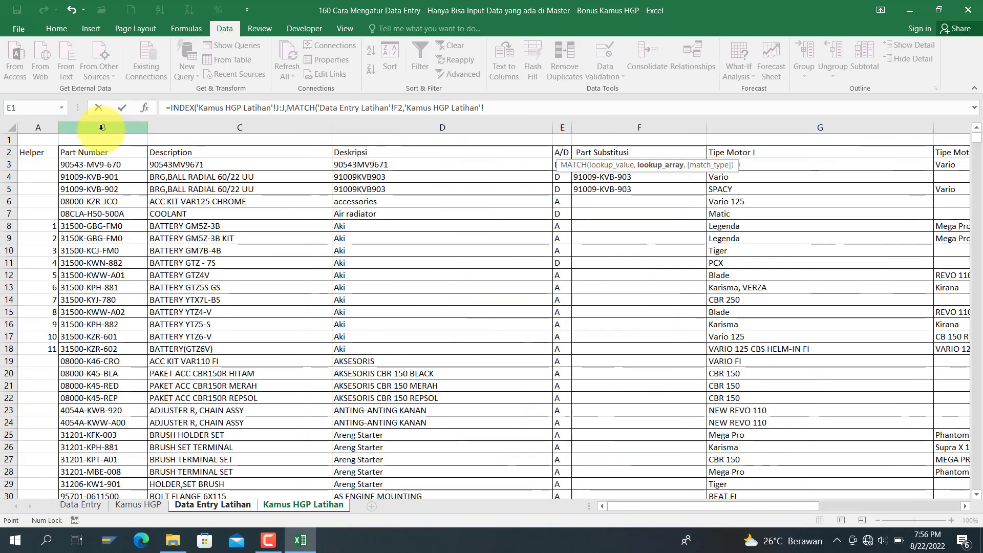
{"action": "left_click", "coordinate": [102, 127]}
{"action": "type", "text": ",0"}
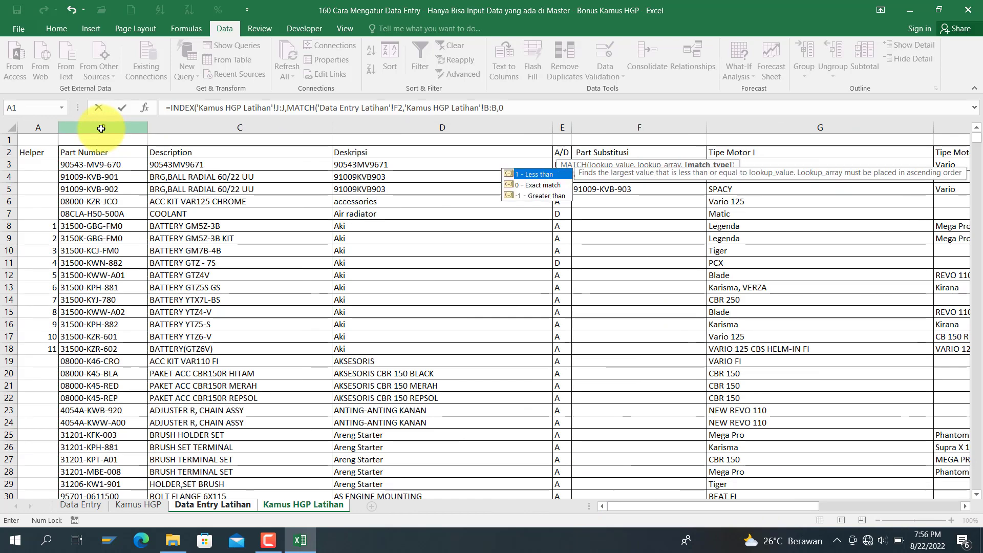
{"action": "type", "text": ")"}
{"action": "key", "text": "Return"}
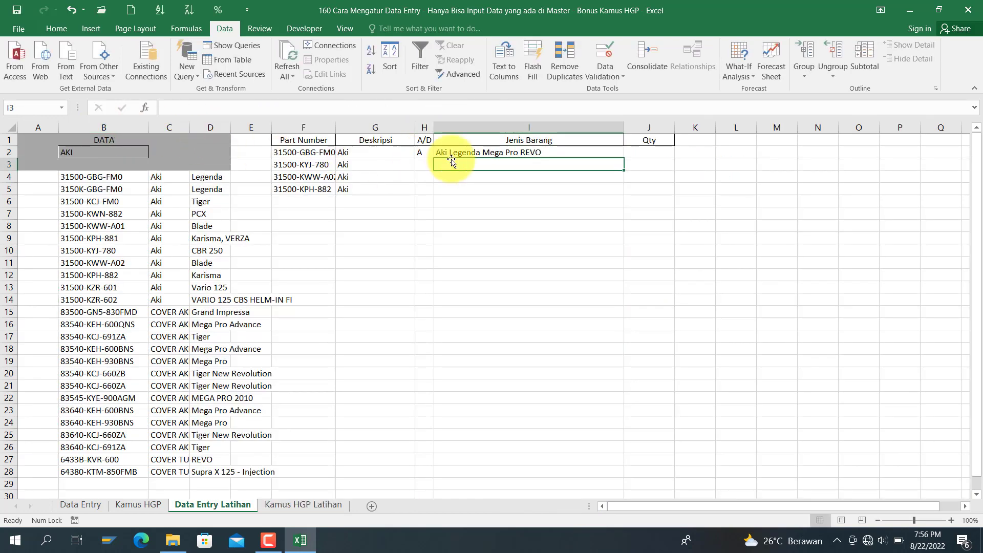
Fill the A/D and Jenis Barang formulas in H2:I2 down to row 5
{"action": "left_click", "coordinate": [650, 152]}
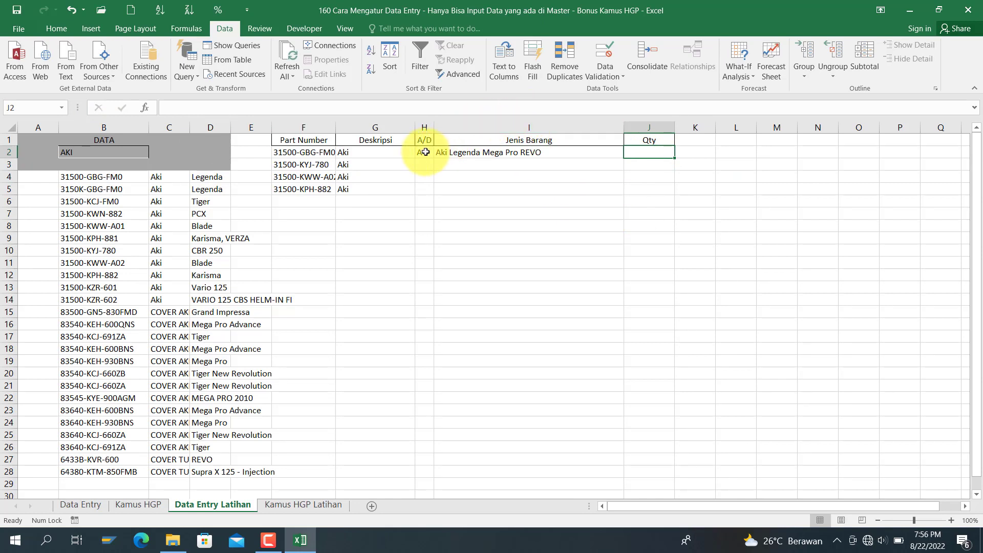
{"action": "left_click_drag", "start_coordinate": [425, 152], "coordinate": [560, 156]}
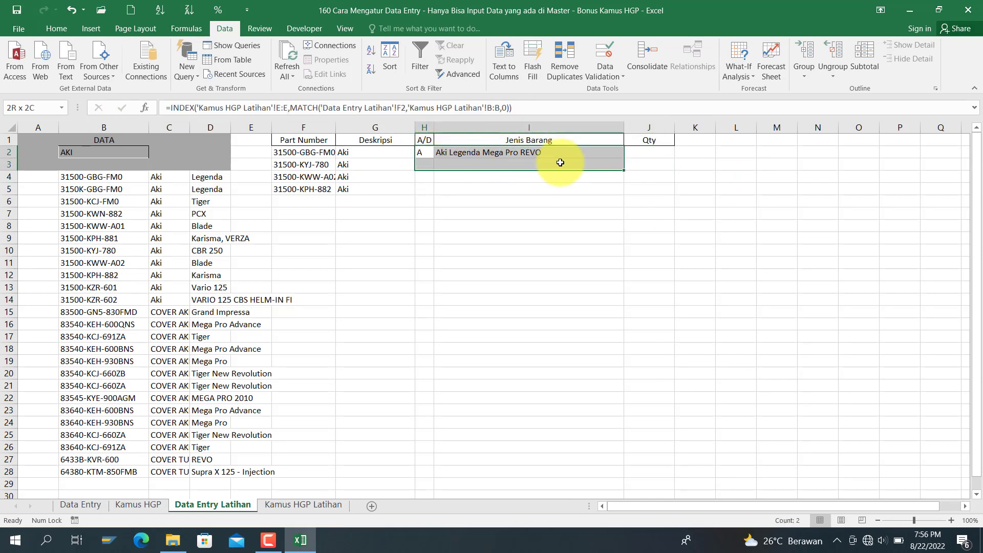
{"action": "double_click", "coordinate": [623, 160]}
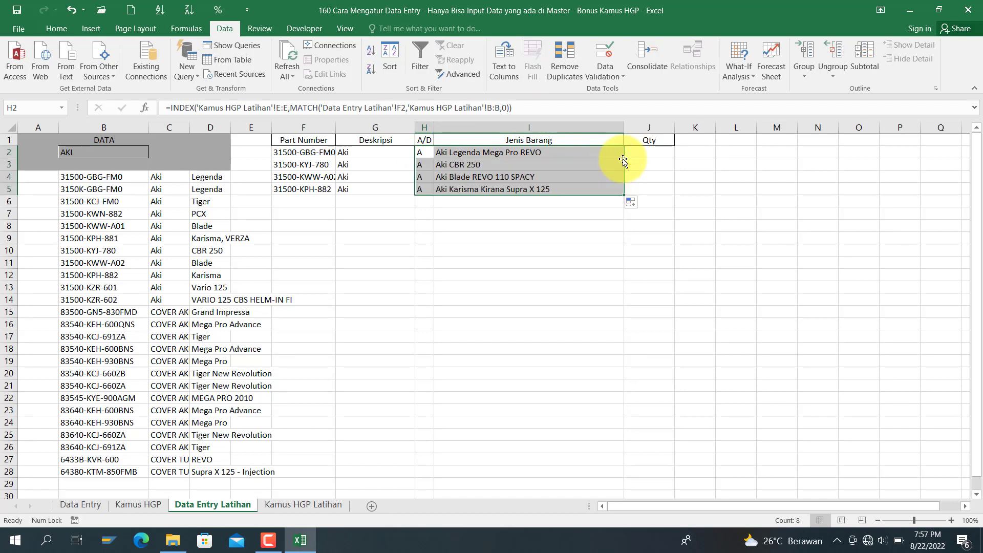
{"action": "left_click", "coordinate": [479, 215]}
Change the part number in F5 to 061A1-KWB-003 from its validation list
{"action": "left_click", "coordinate": [294, 203]}
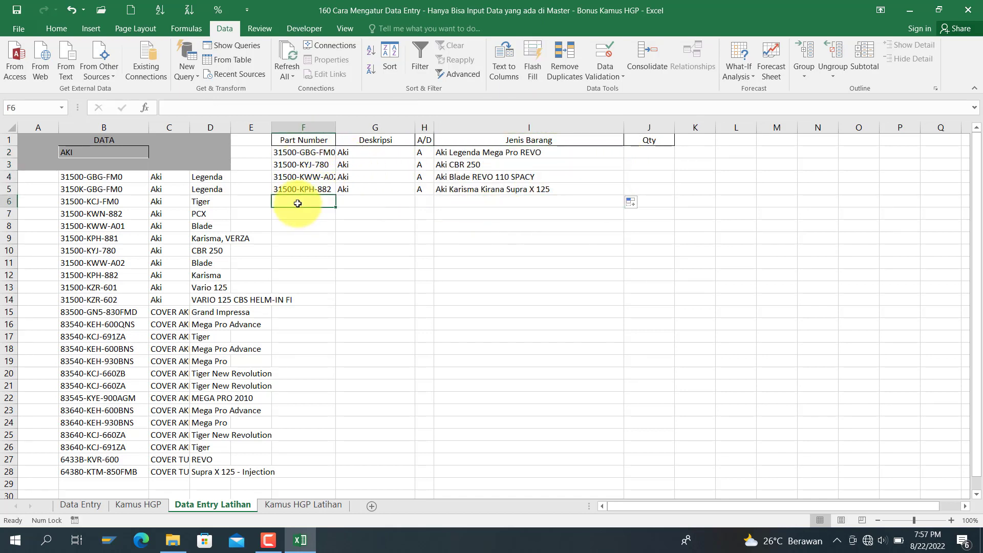
{"action": "left_click", "coordinate": [306, 187]}
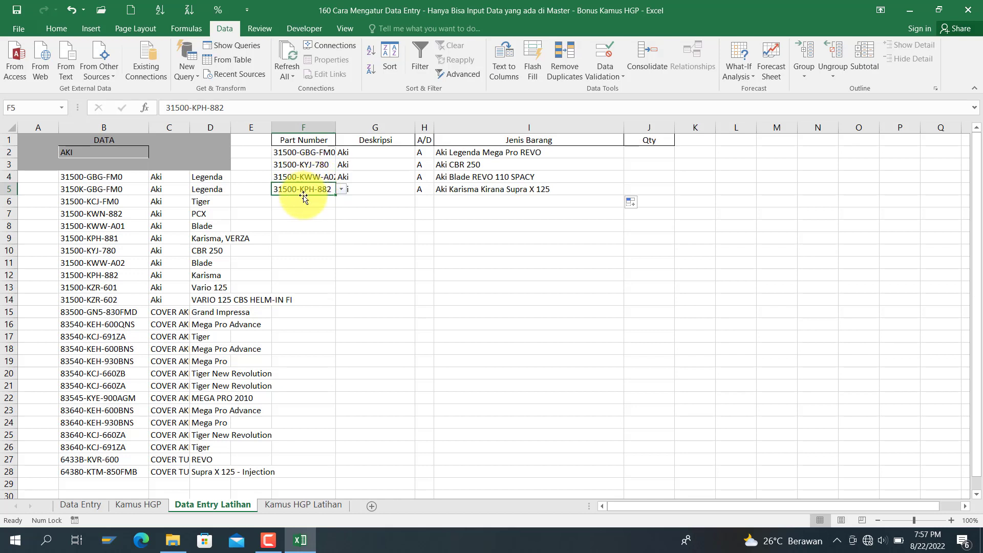
{"action": "left_click", "coordinate": [341, 190]}
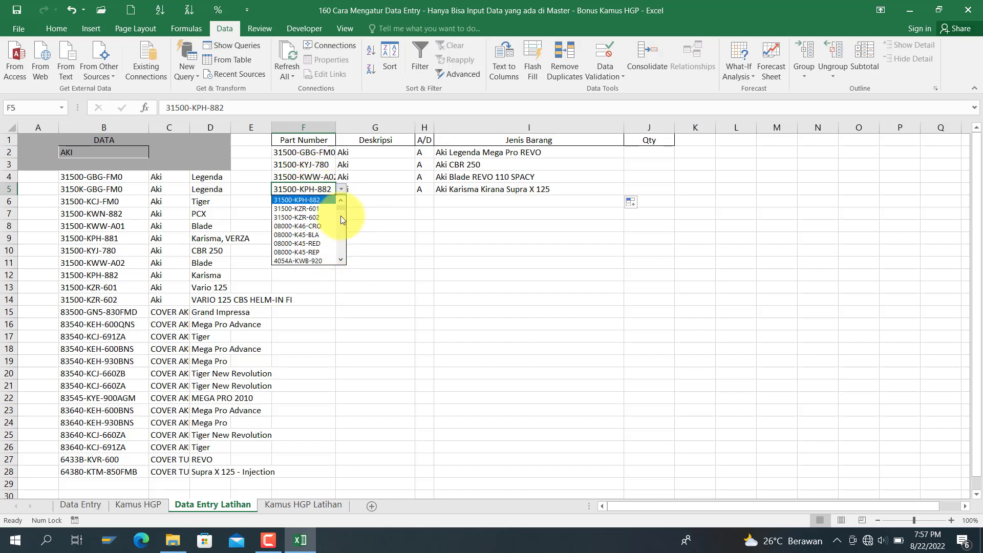
{"action": "left_click_drag", "start_coordinate": [341, 208], "coordinate": [341, 234]}
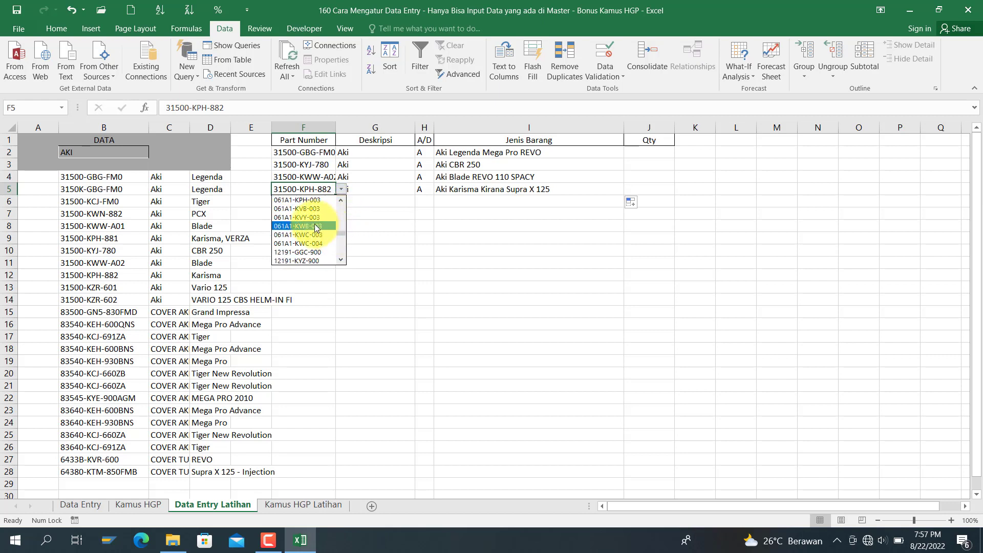
{"action": "left_click", "coordinate": [316, 227]}
{"action": "left_click", "coordinate": [313, 204]}
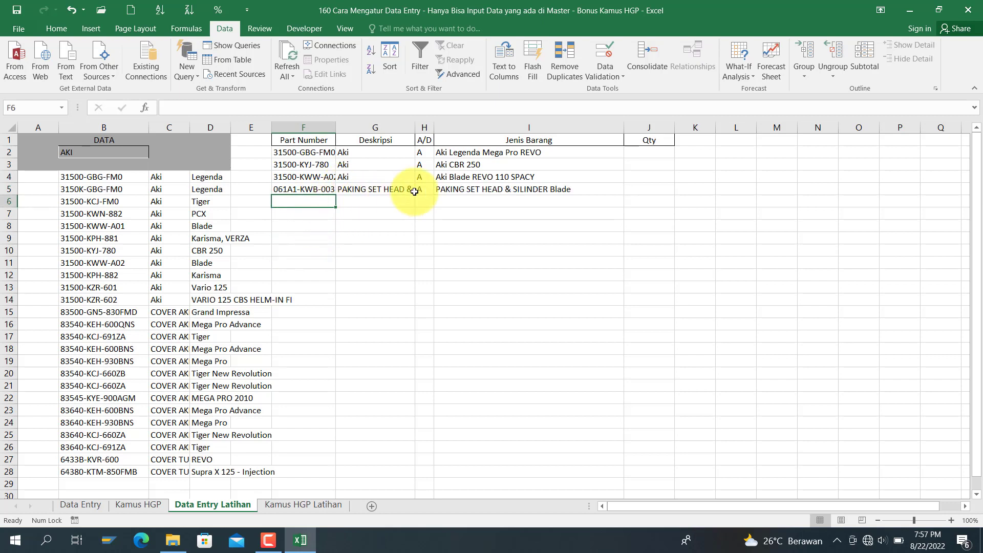
Convert the part entry range F1:J5 into a table with headers
{"action": "left_click", "coordinate": [294, 152]}
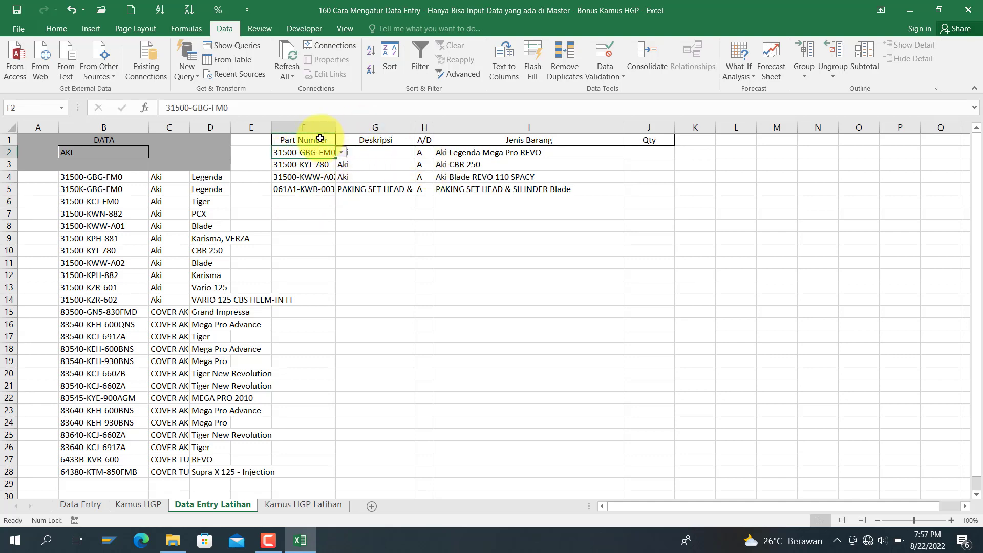
{"action": "key", "text": "ctrl+t"}
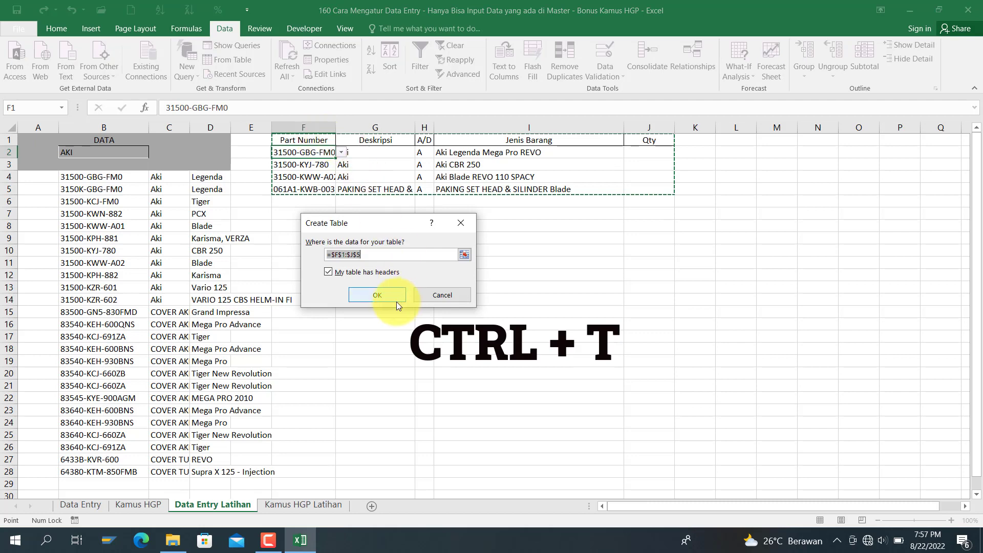
{"action": "left_click", "coordinate": [368, 295]}
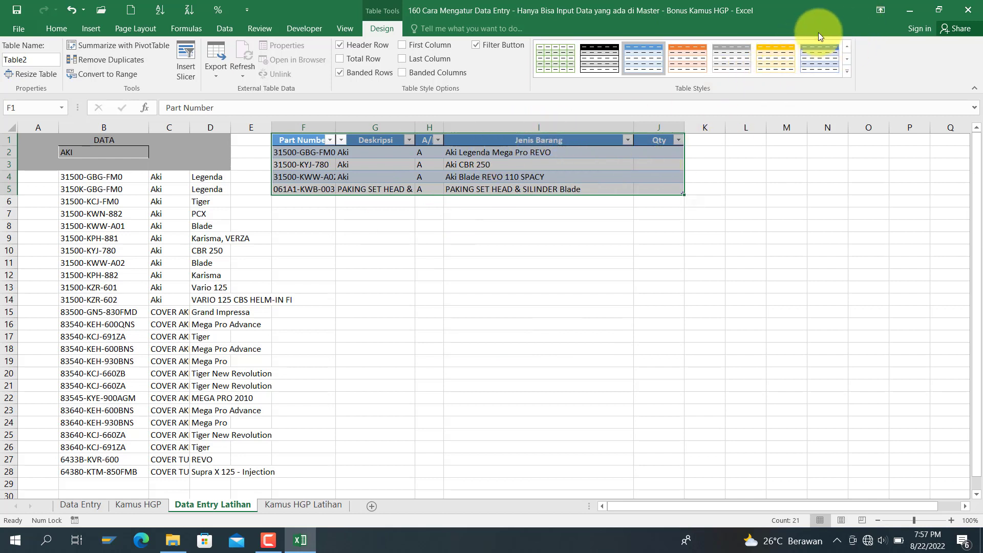
Clear the table's coloured style by choosing the plain None style, and apply all borders to its cells
{"action": "left_click", "coordinate": [848, 47]}
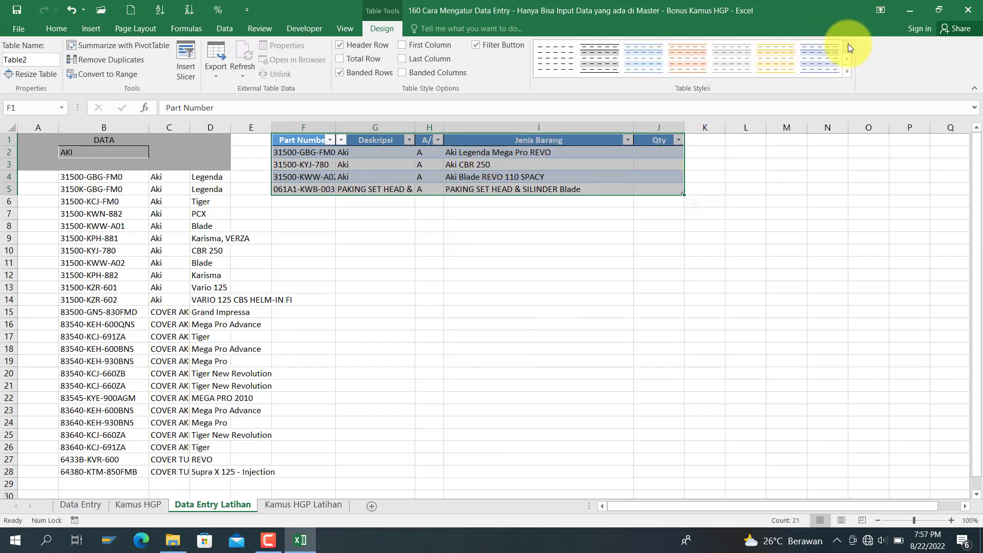
{"action": "left_click", "coordinate": [561, 51]}
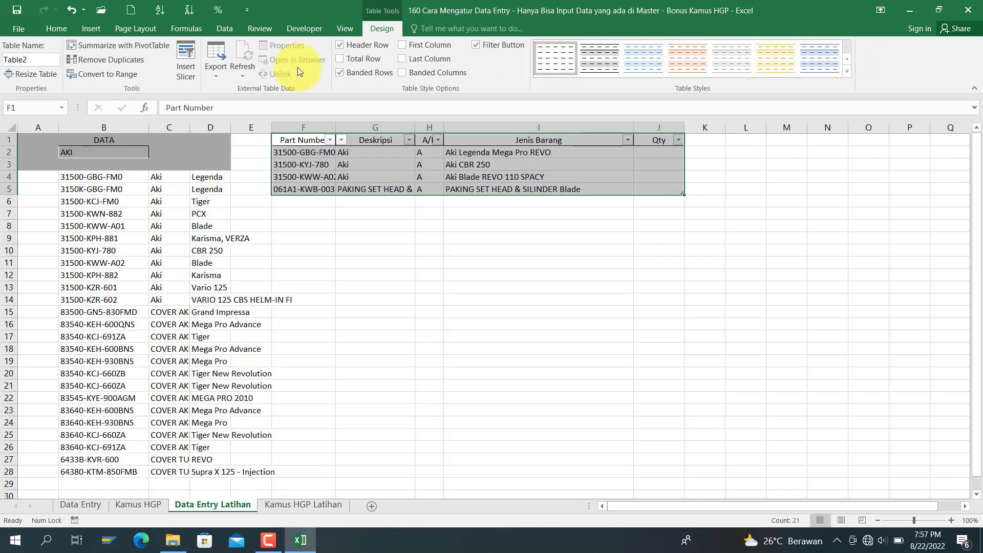
{"action": "left_click", "coordinate": [62, 29]}
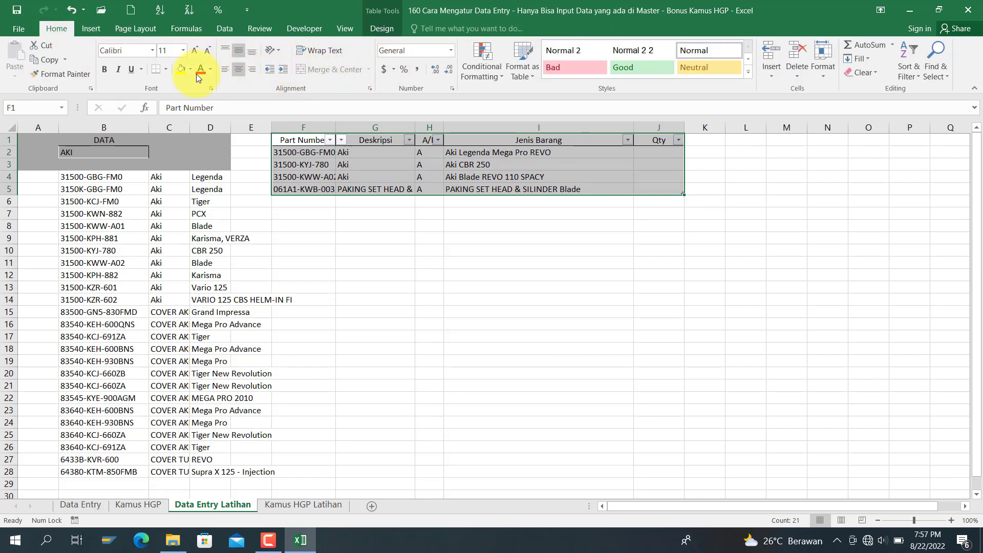
{"action": "left_click", "coordinate": [164, 68]}
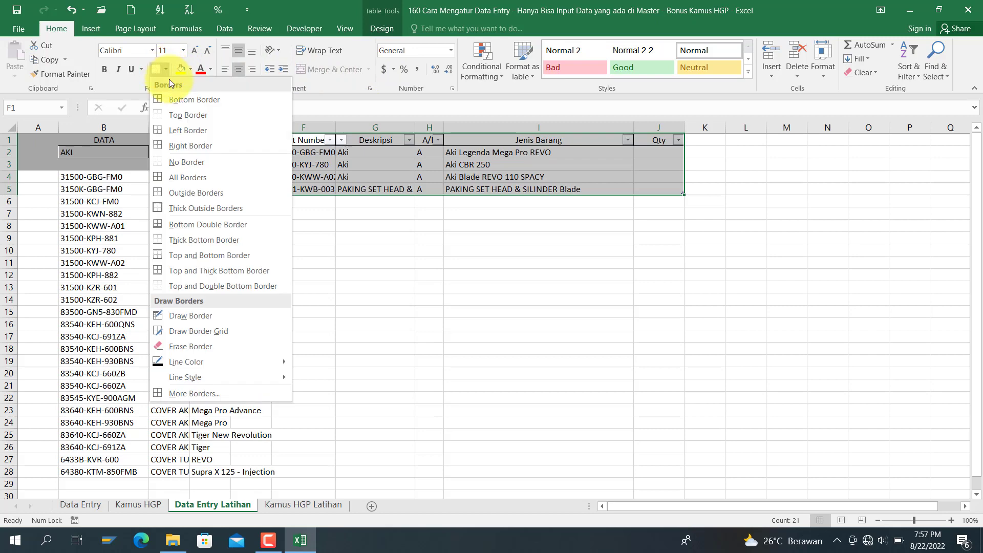
{"action": "left_click", "coordinate": [180, 170]}
{"action": "left_click", "coordinate": [451, 271]}
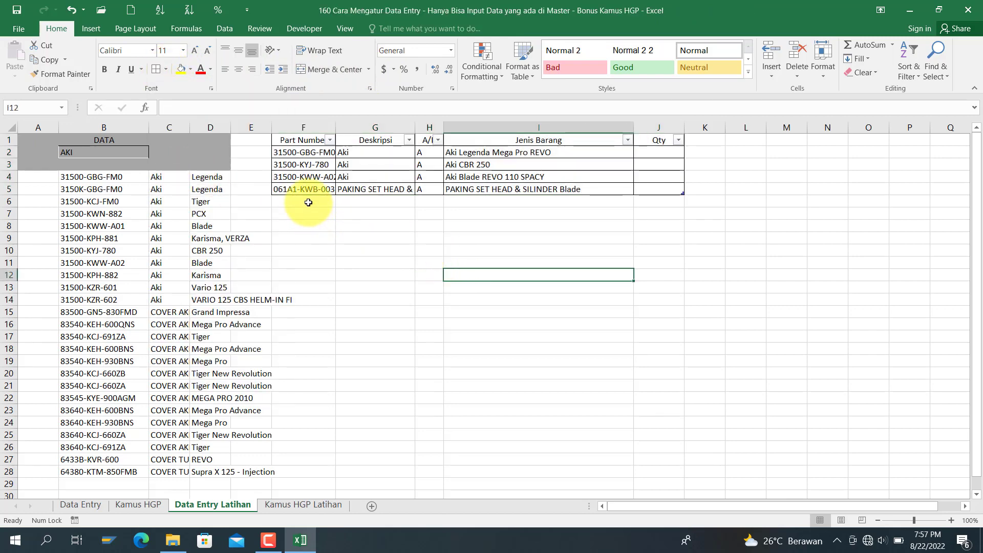
Extend the table with a new row by entering part number 83500-GN5-830FMD in F6, and check its filled cells
{"action": "left_click", "coordinate": [328, 205]}
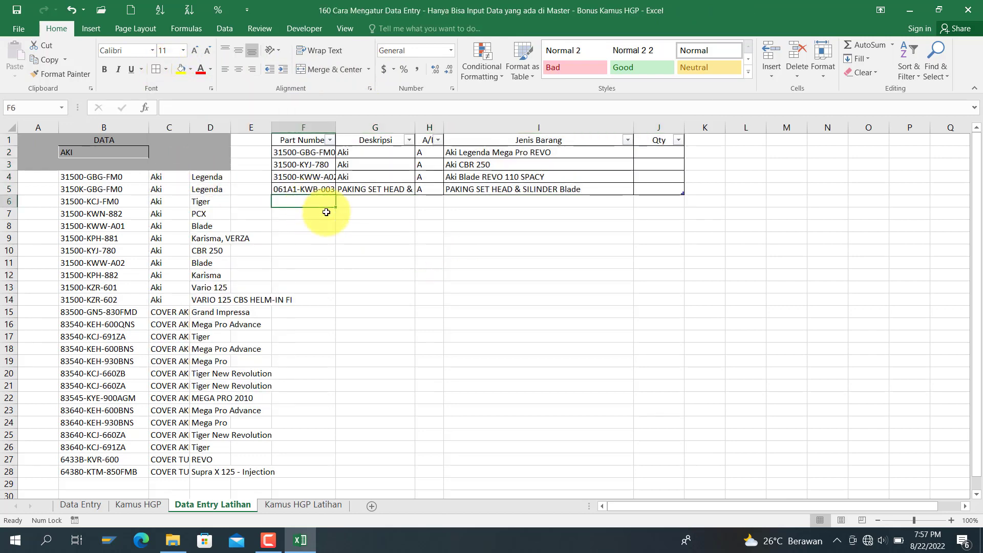
{"action": "type", "text": "83500-GN5-830FMD"}
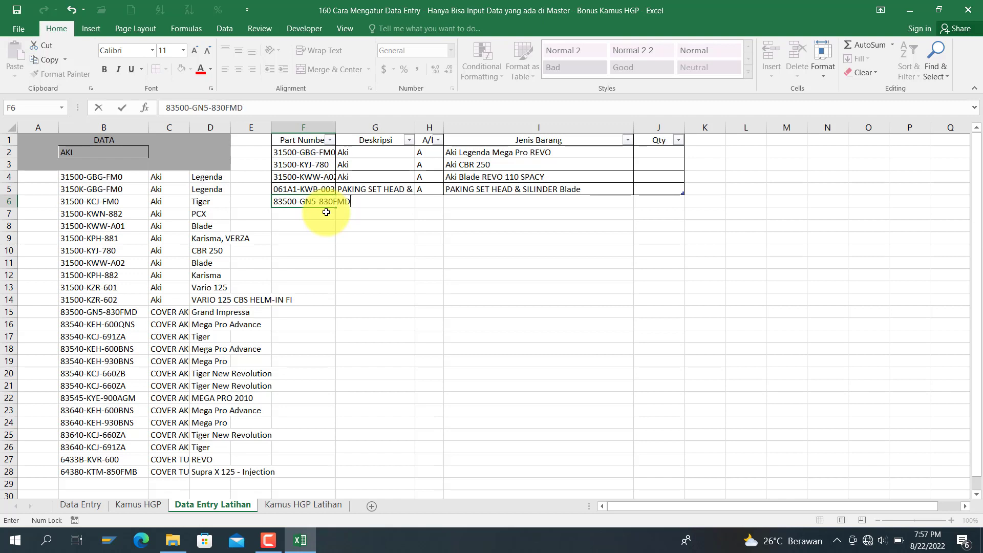
{"action": "key", "text": "Return"}
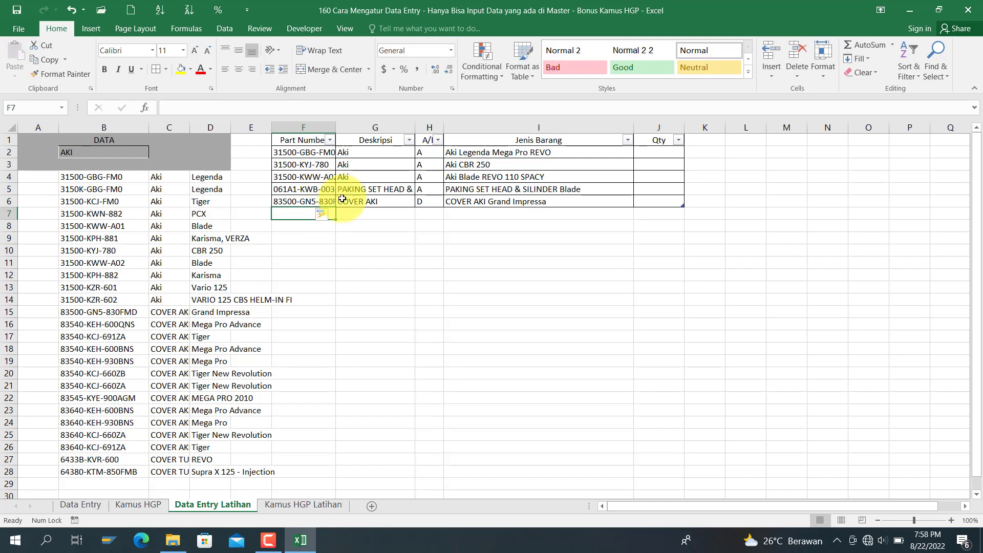
{"action": "left_click", "coordinate": [373, 201]}
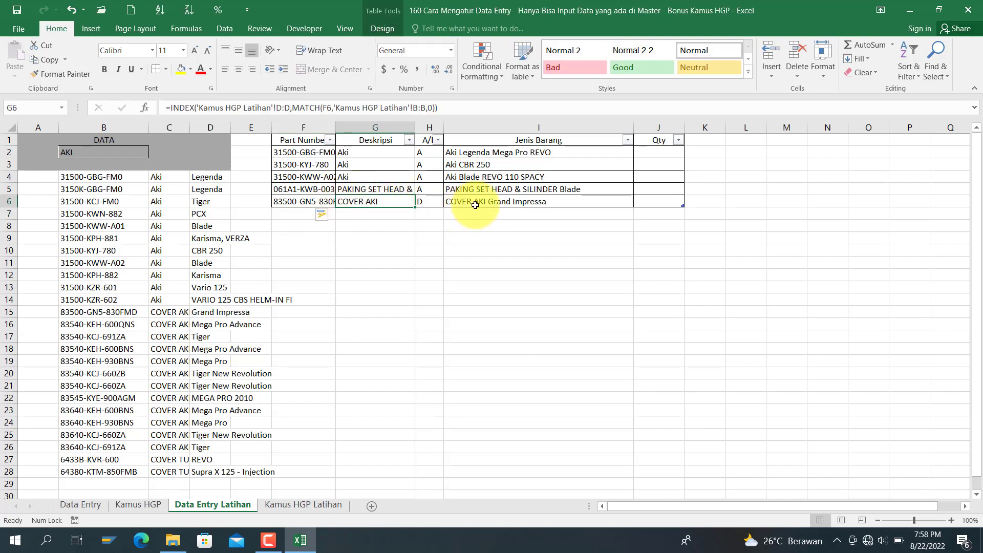
{"action": "left_click", "coordinate": [678, 201]}
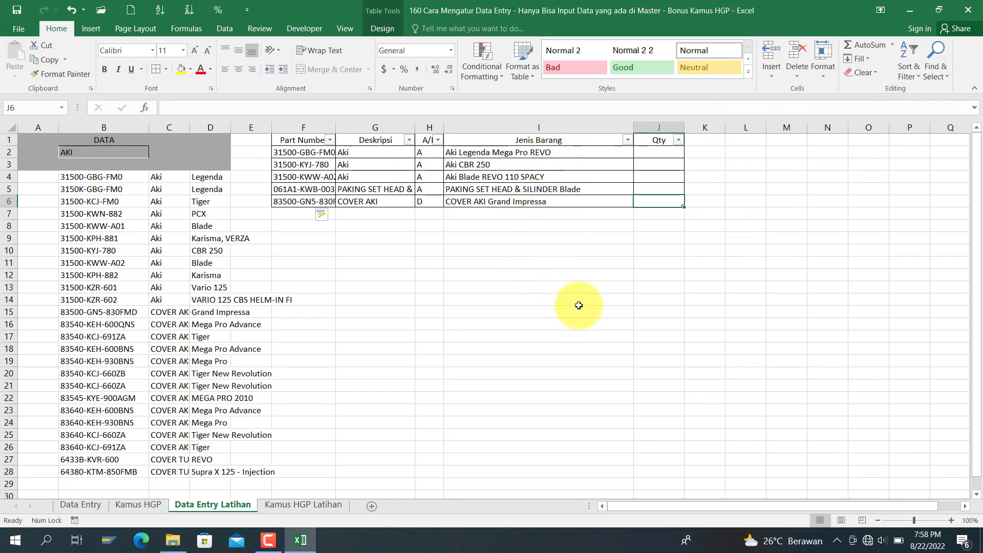
{"action": "left_click", "coordinate": [285, 189]}
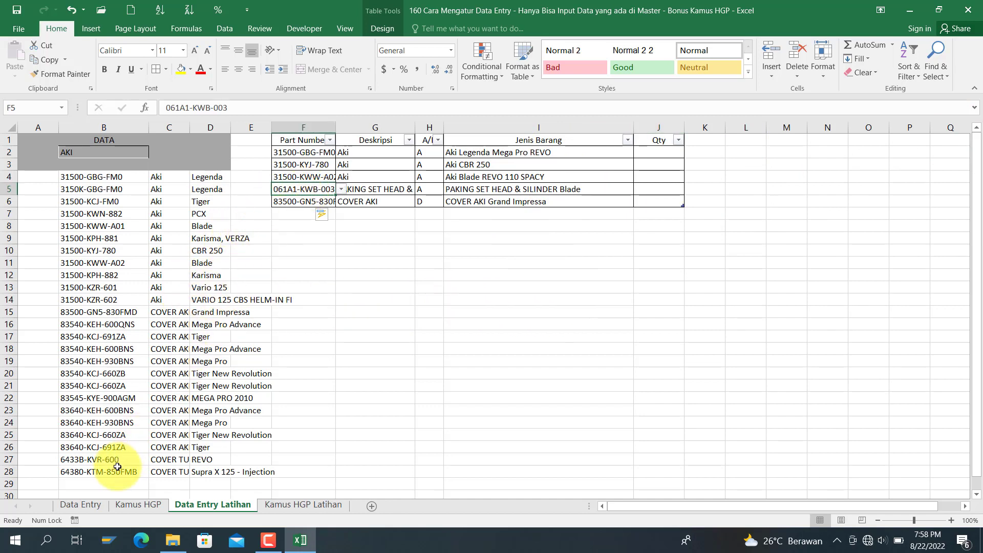
Replace all occurrences of SEARCH with FIND in the Helper column A formulas of the Kamus HGP Latihan sheet
{"action": "left_click", "coordinate": [283, 507]}
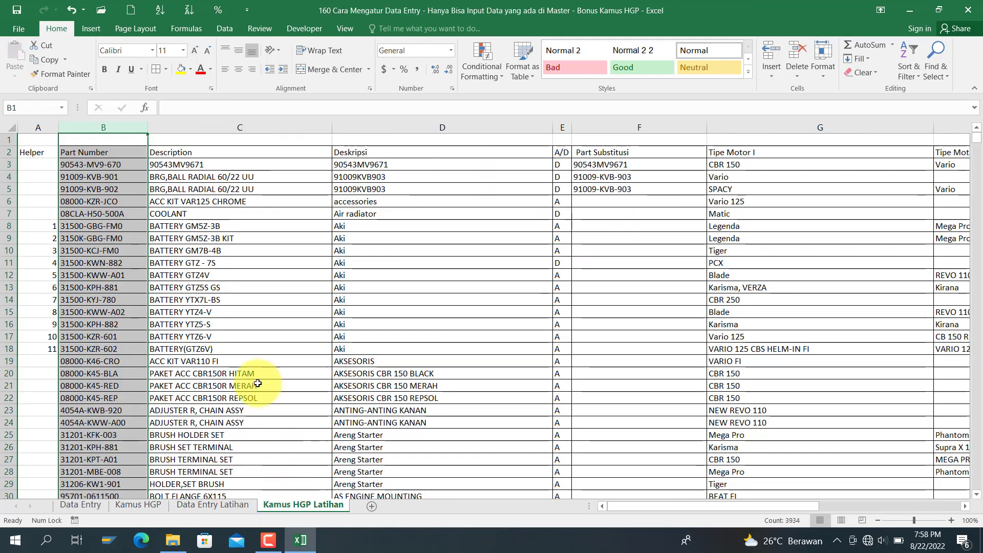
{"action": "left_click", "coordinate": [34, 218]}
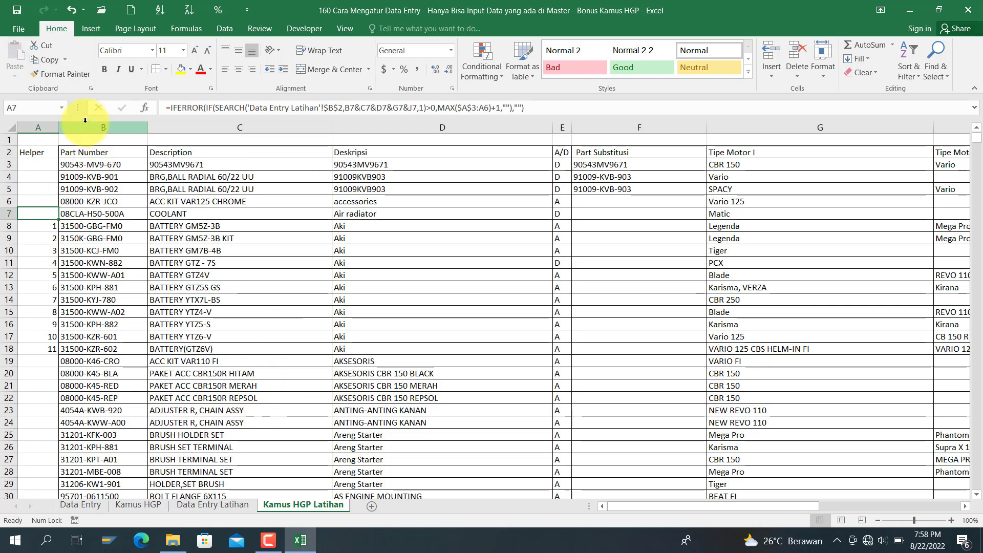
{"action": "left_click", "coordinate": [37, 126]}
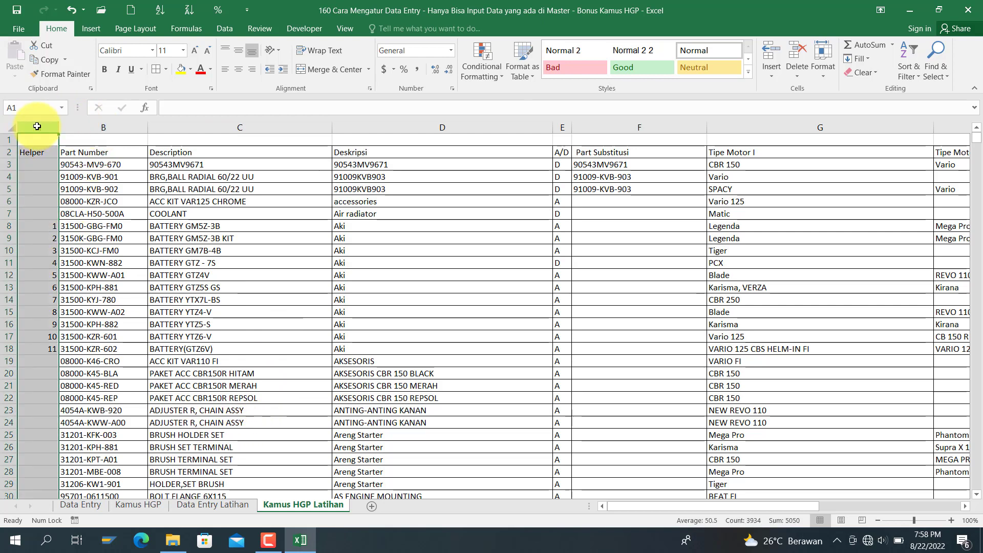
{"action": "key", "text": "ctrl+f"}
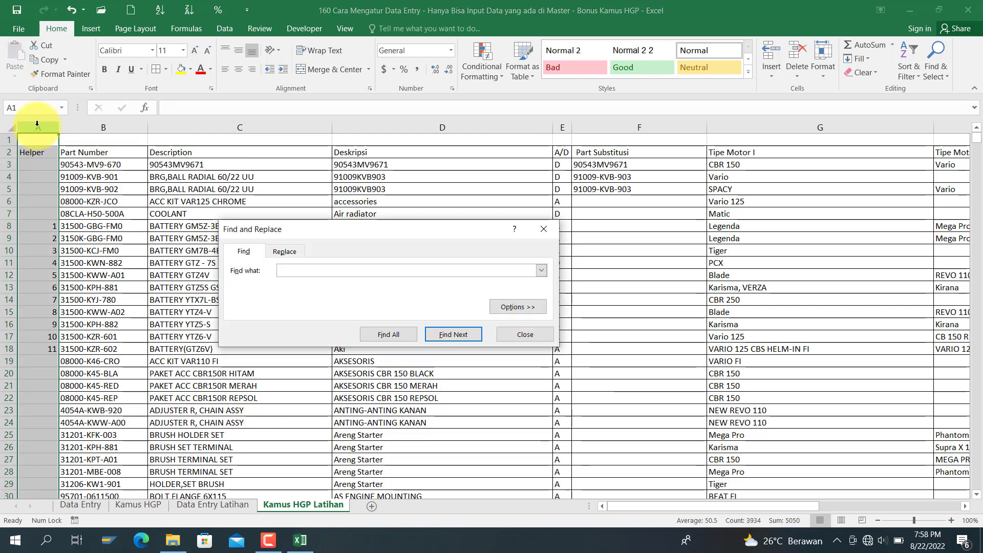
{"action": "type", "text": "sEARC"}
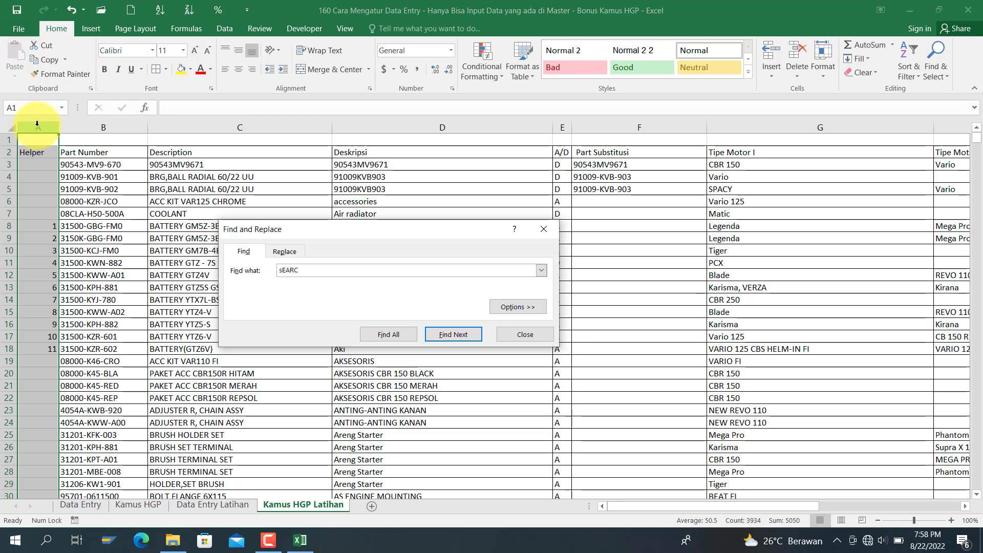
{"action": "type", "text": "H"}
{"action": "left_click", "coordinate": [285, 251]}
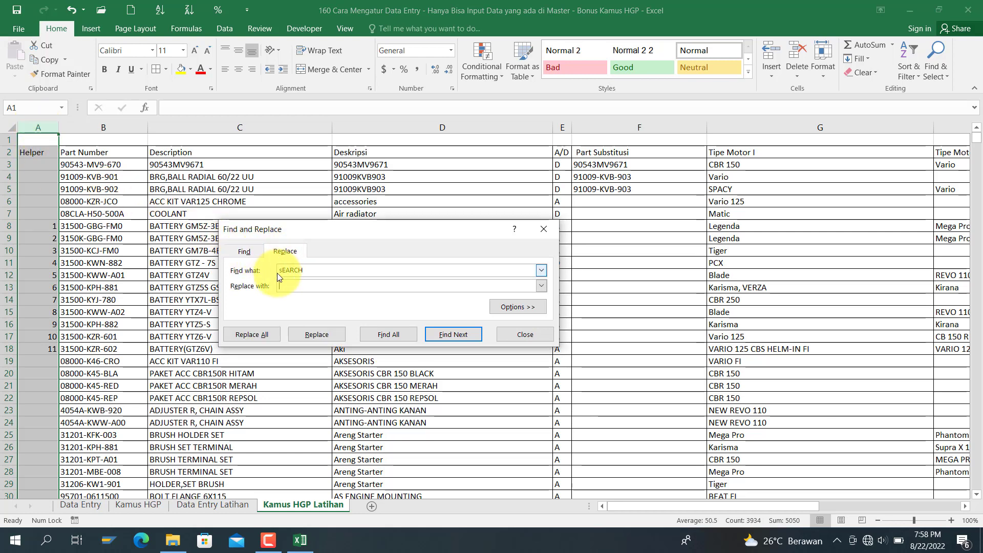
{"action": "type", "text": "fIND"}
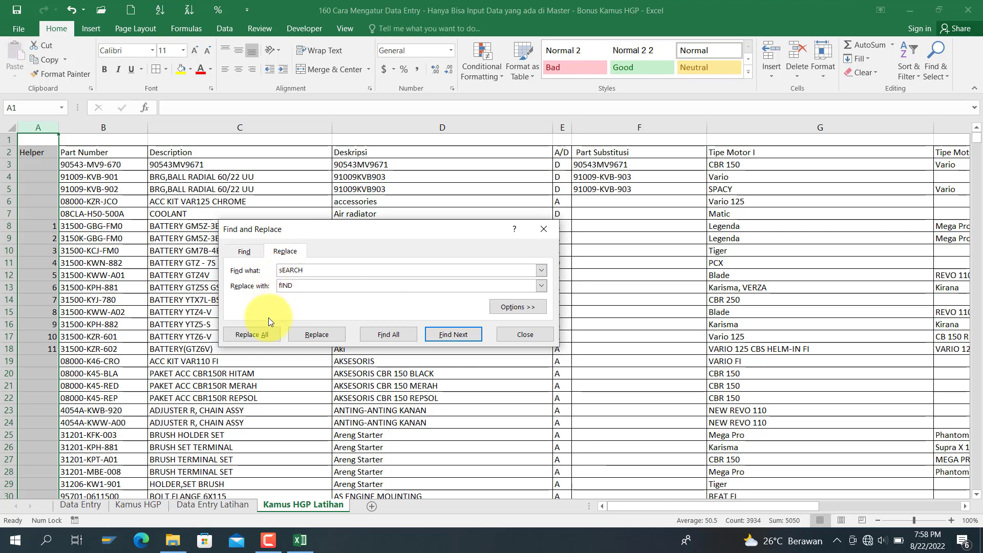
{"action": "left_click", "coordinate": [256, 335]}
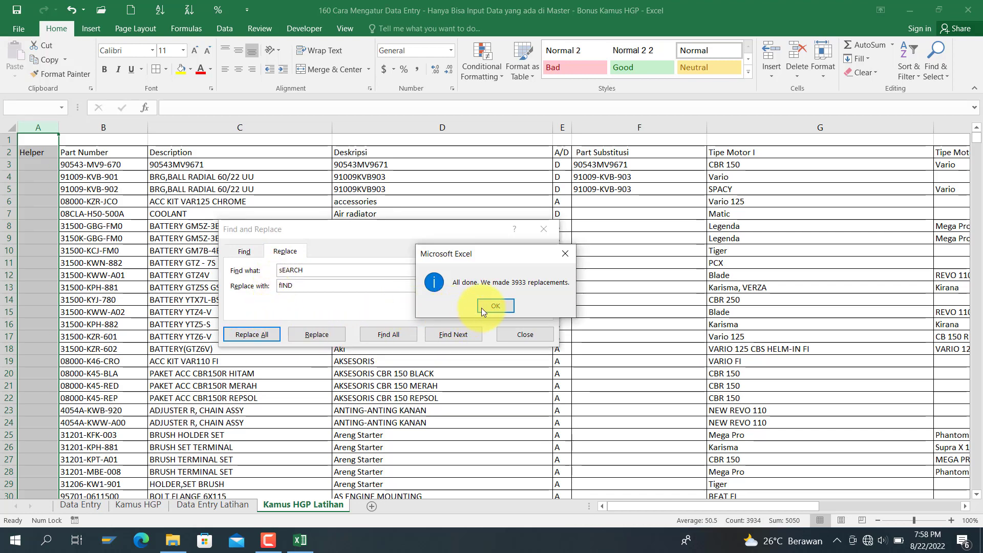
{"action": "left_click", "coordinate": [483, 306]}
{"action": "left_click", "coordinate": [524, 334]}
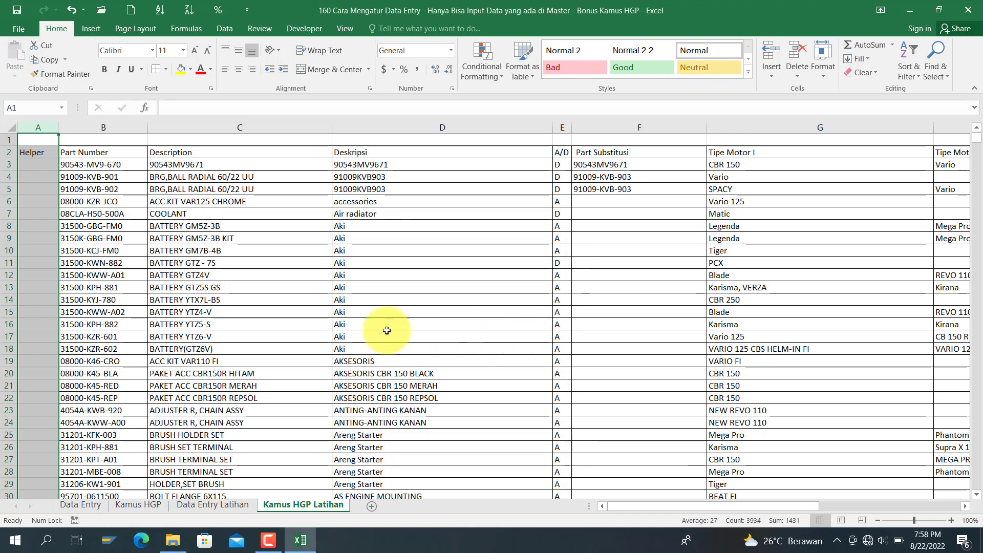
Search for AKI again in cell B2 of the Data Entry Latihan sheet
{"action": "left_click", "coordinate": [200, 505]}
{"action": "left_click", "coordinate": [94, 155]}
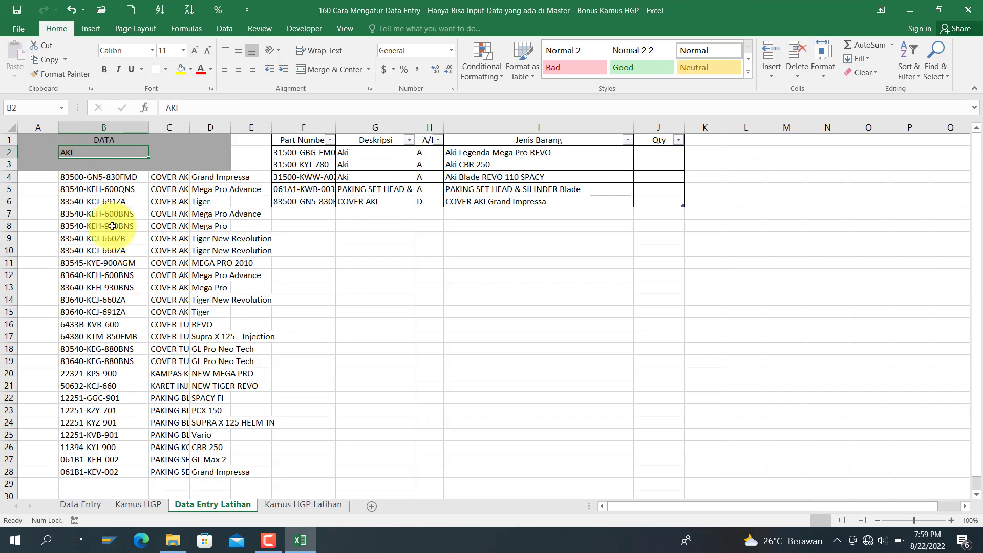
{"action": "type", "text": "A"}
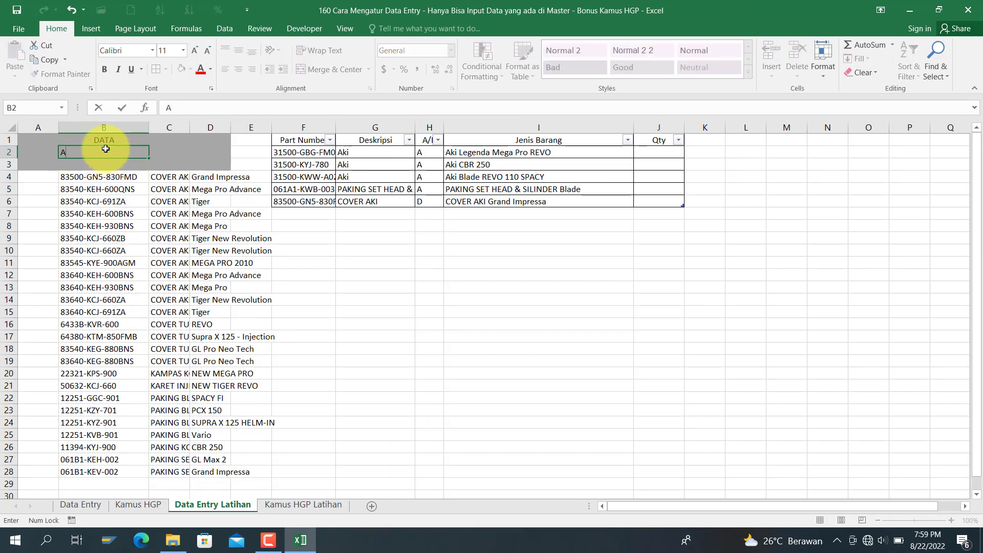
{"action": "type", "text": "KI"}
{"action": "key", "text": "Return"}
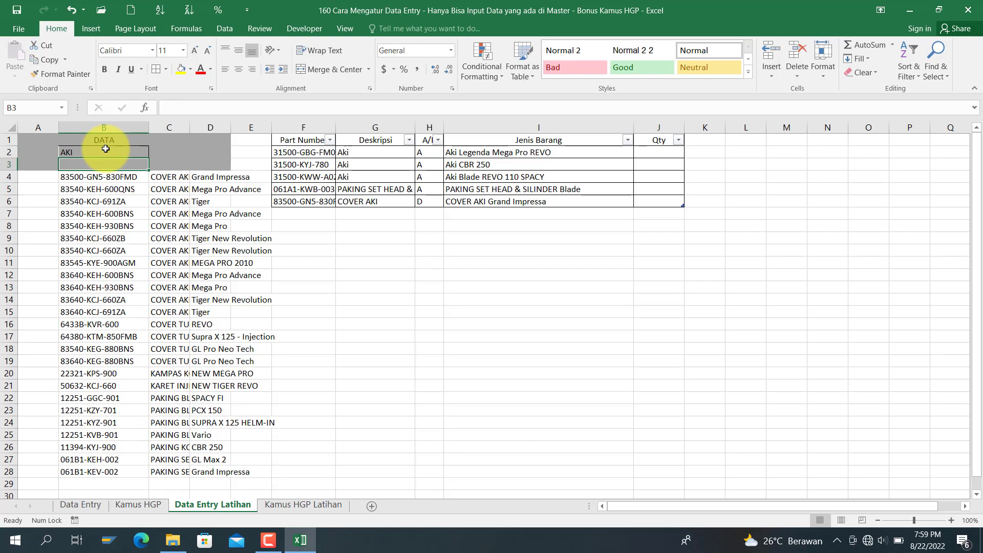
Autofit the width of column C on the Data Entry Latihan sheet so the full descriptions fit
{"action": "left_click", "coordinate": [281, 504]}
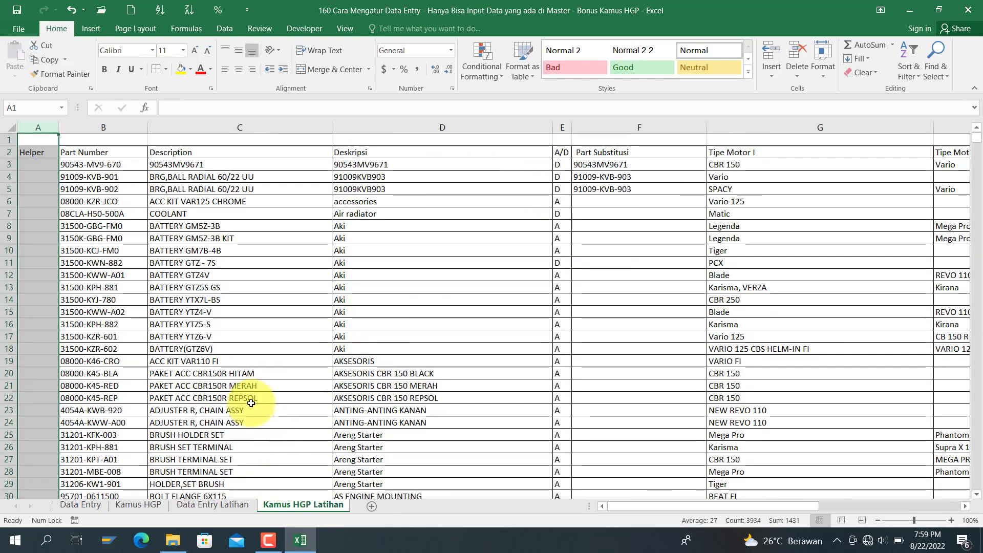
{"action": "left_click", "coordinate": [189, 505]}
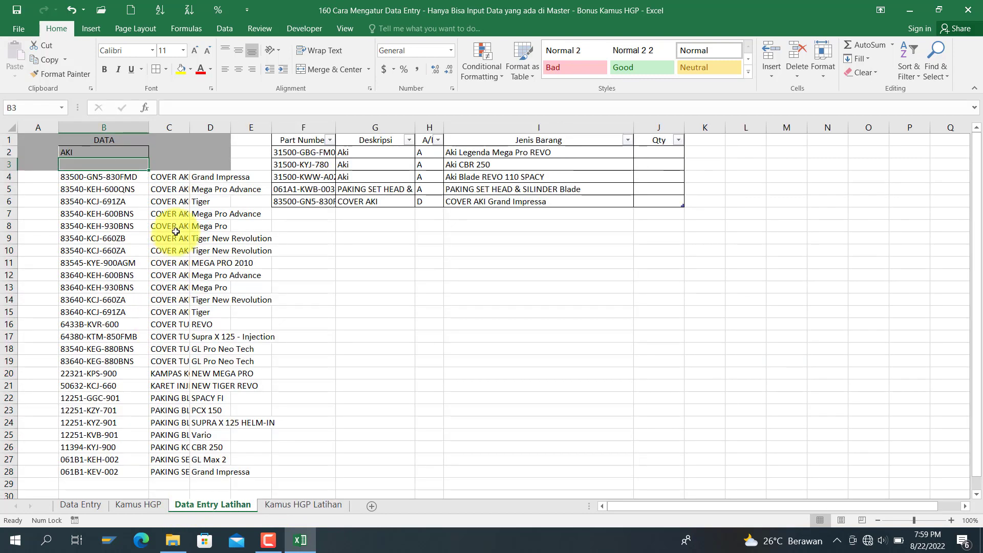
{"action": "left_click", "coordinate": [175, 180]}
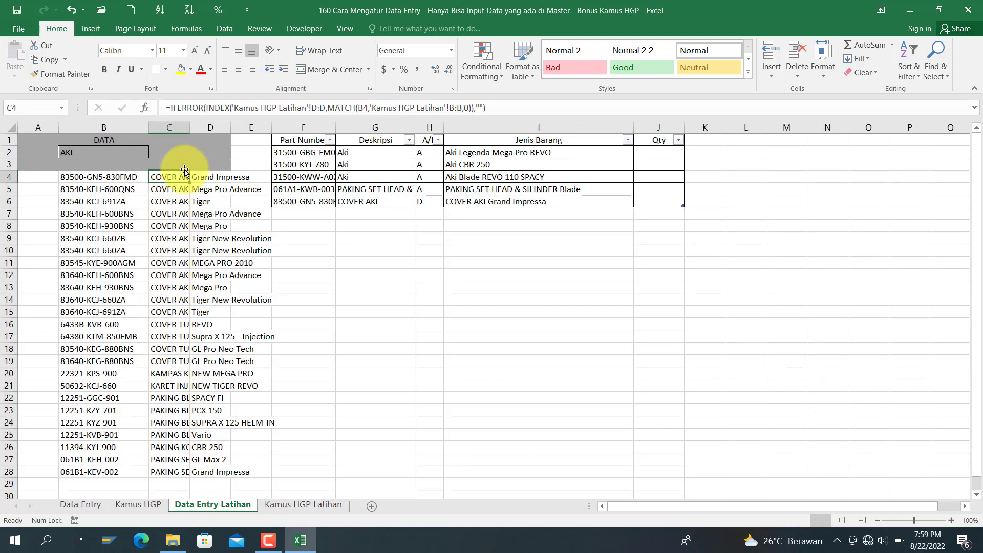
{"action": "double_click", "coordinate": [187, 127]}
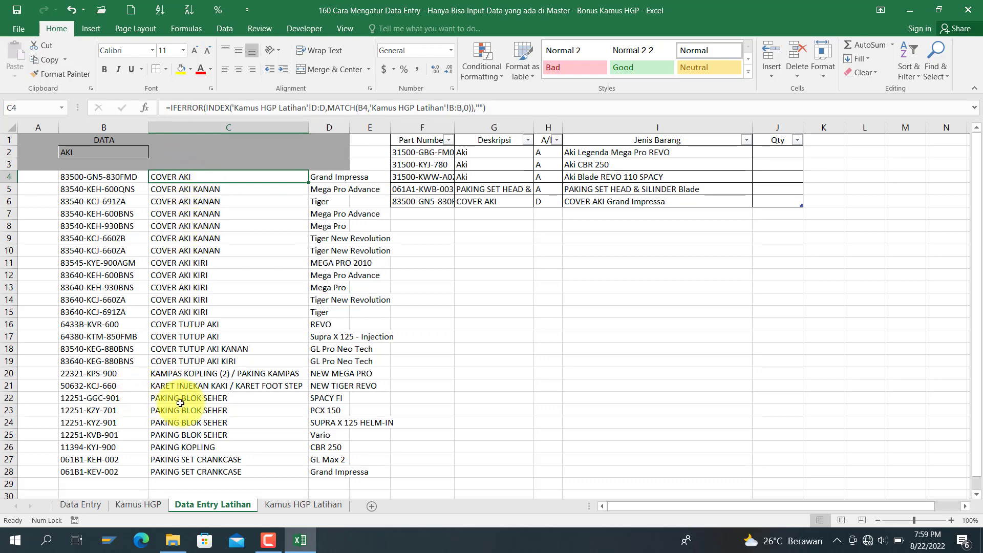
Replace all FIND with SEARCH in the Helper column A formulas of Kamus HGP Latihan, and return to Data Entry Latihan
{"action": "left_click", "coordinate": [278, 506]}
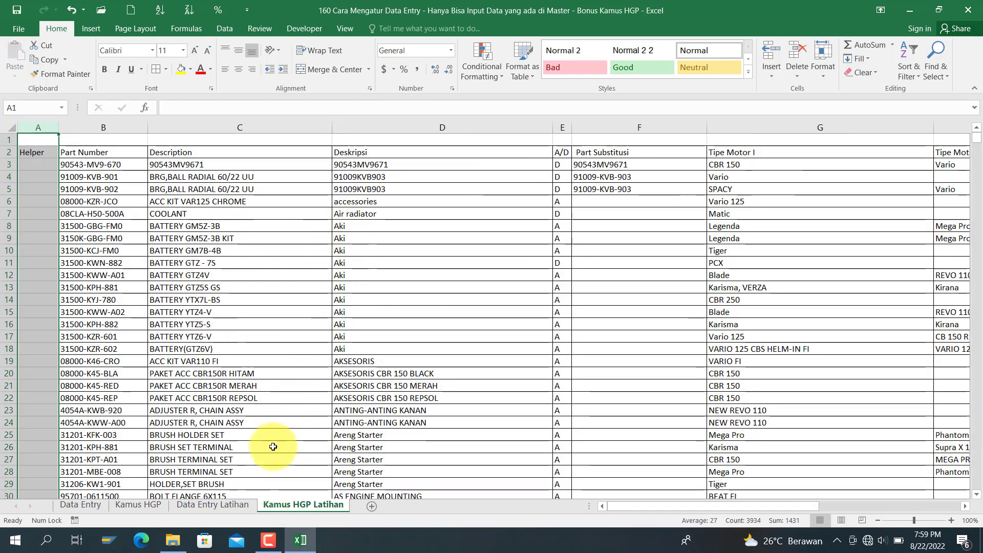
{"action": "left_click", "coordinate": [227, 505]}
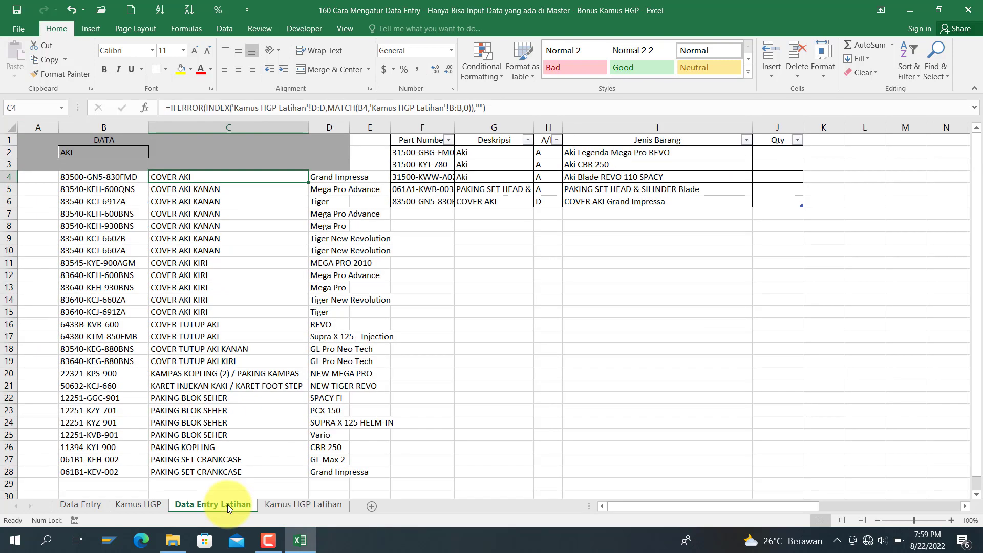
{"action": "left_click", "coordinate": [278, 503]}
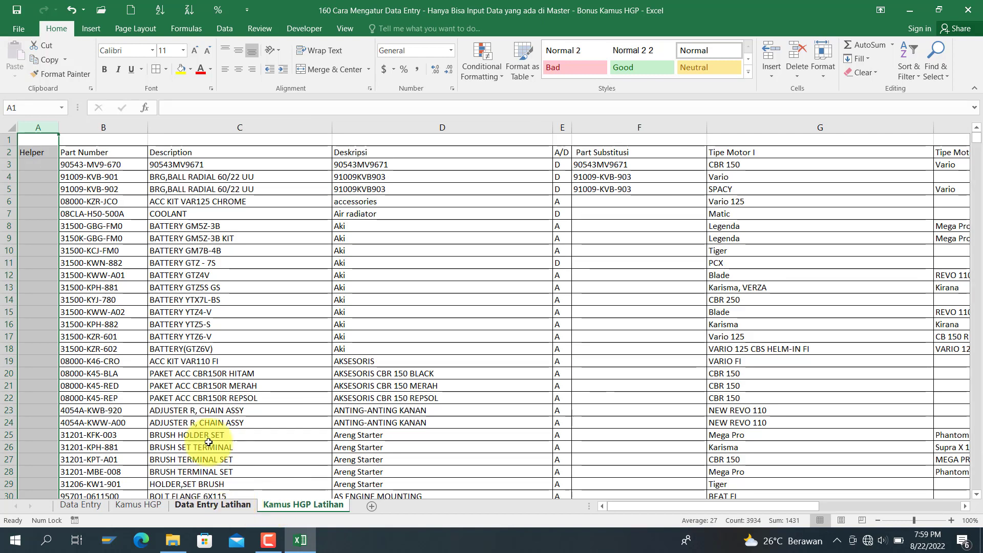
{"action": "left_click", "coordinate": [39, 261]}
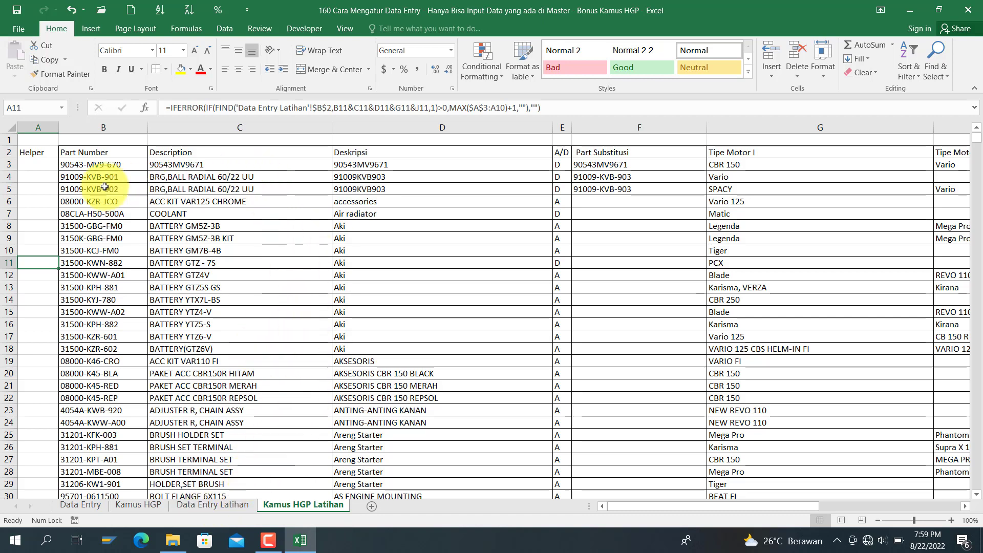
{"action": "left_click", "coordinate": [41, 126]}
{"action": "key", "text": "ctrl+f"}
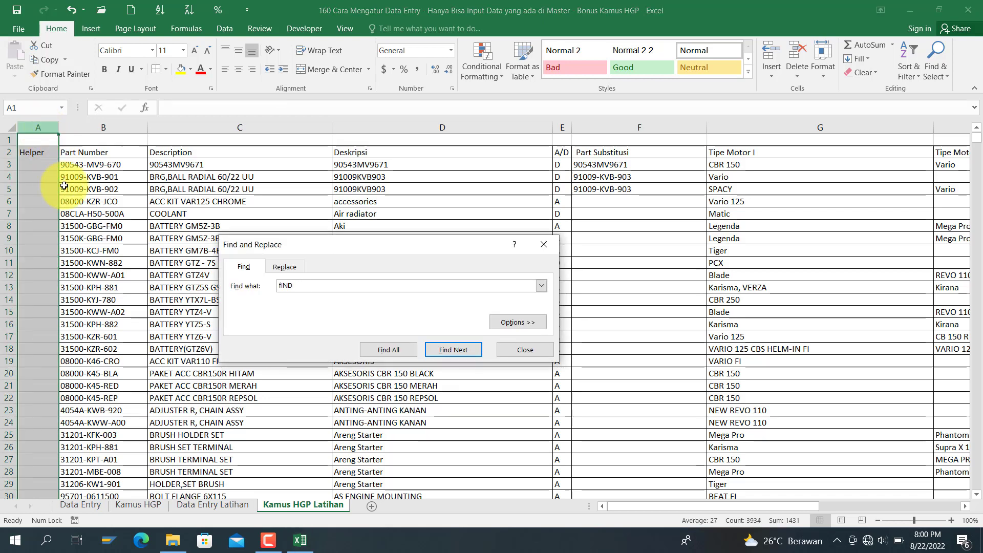
{"action": "left_click", "coordinate": [284, 266]}
{"action": "type", "text": "sEARCH"}
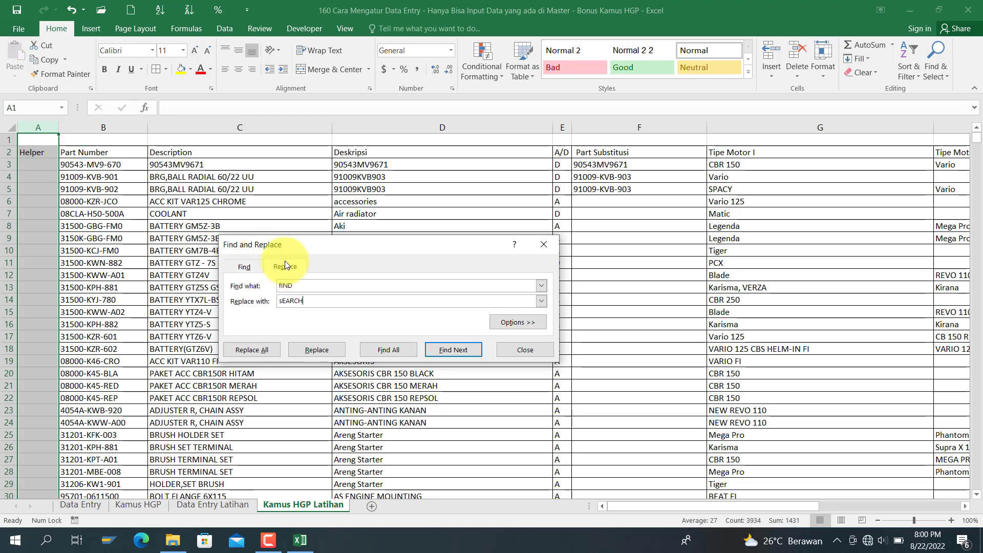
{"action": "left_click", "coordinate": [253, 351]}
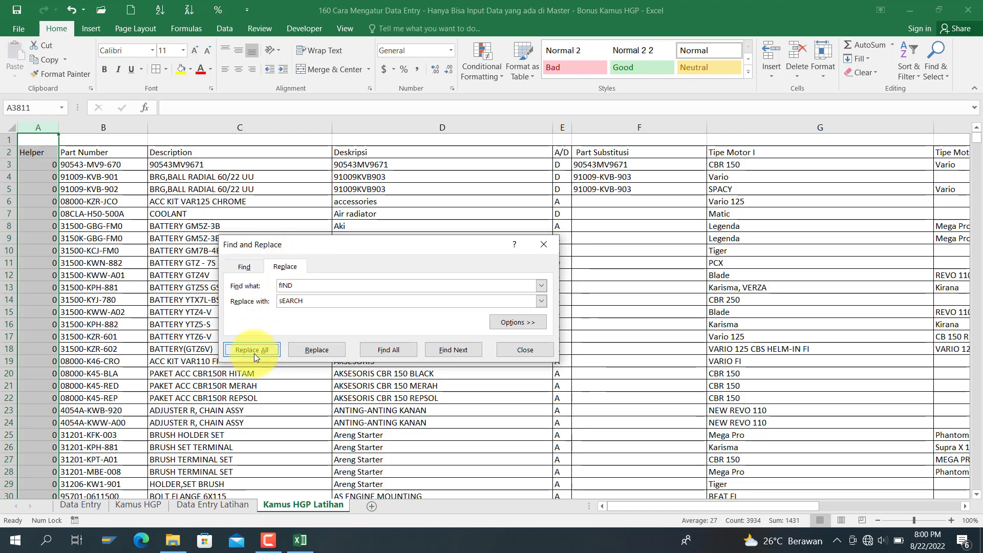
{"action": "key", "text": "Return"}
{"action": "key", "text": "Escape"}
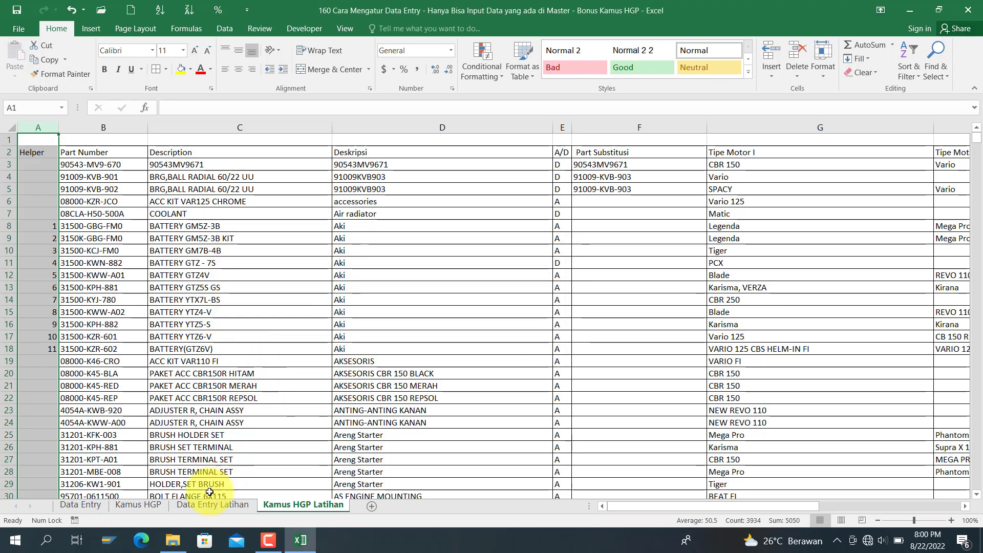
{"action": "left_click", "coordinate": [193, 504]}
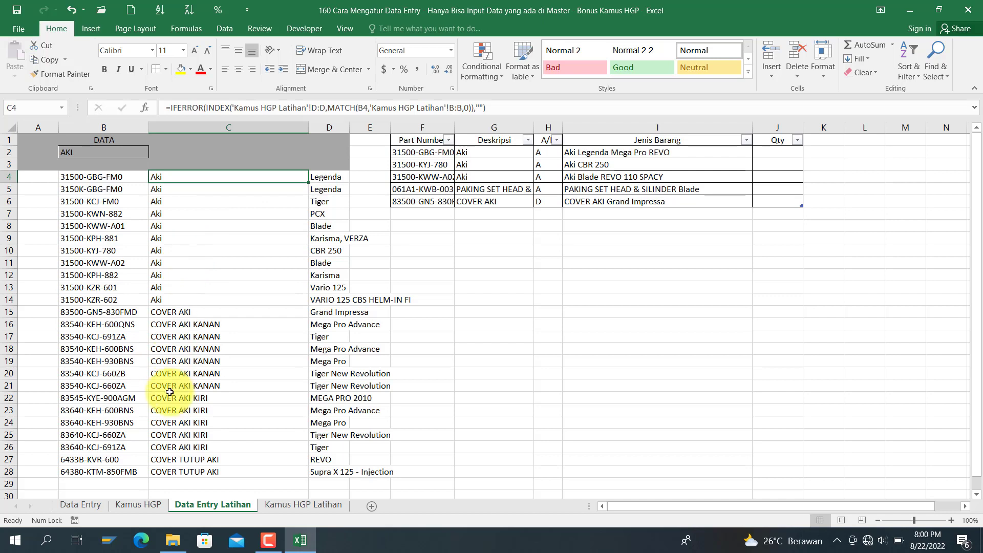
{"action": "left_click", "coordinate": [194, 484]}
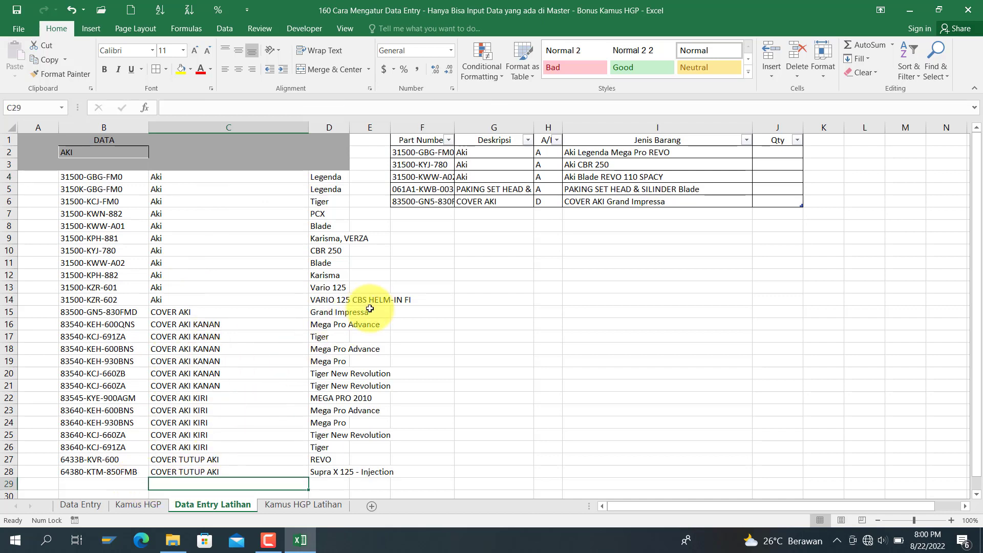